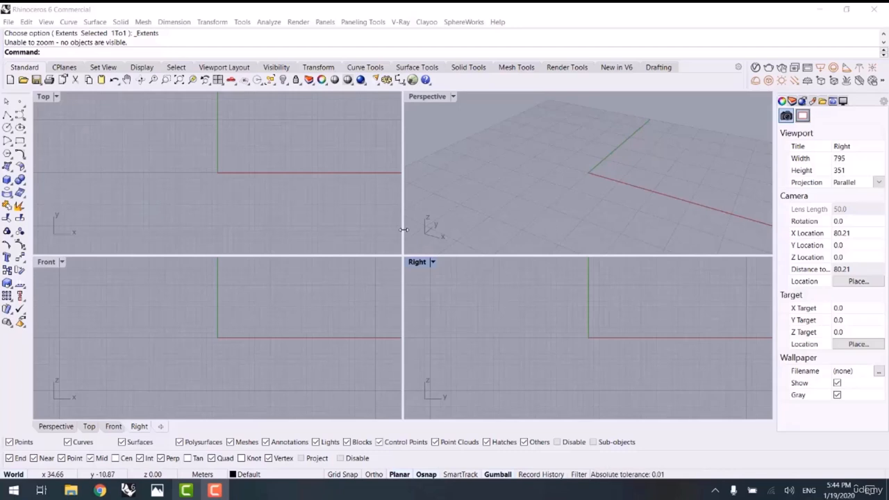
Maximize the Perspective view and draw a corner-to-corner plane surface on the ground around the origin
{"action": "double_click", "coordinate": [427, 98]}
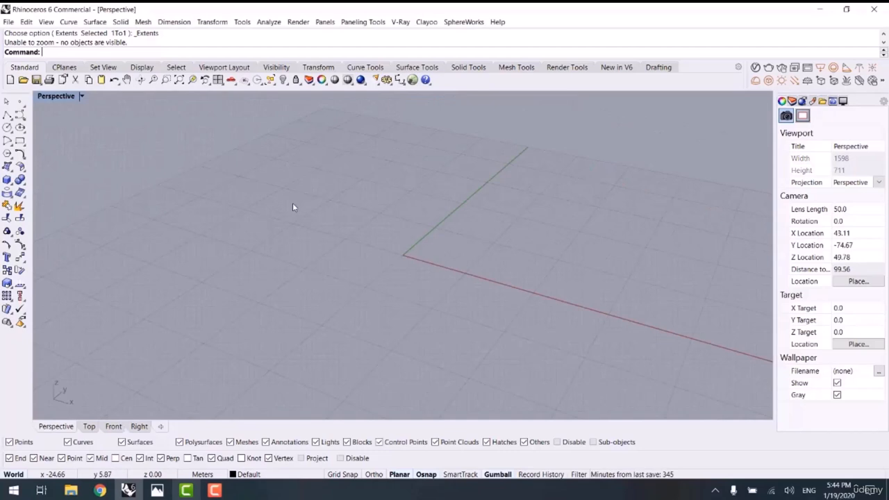
{"action": "left_click", "coordinate": [10, 171]}
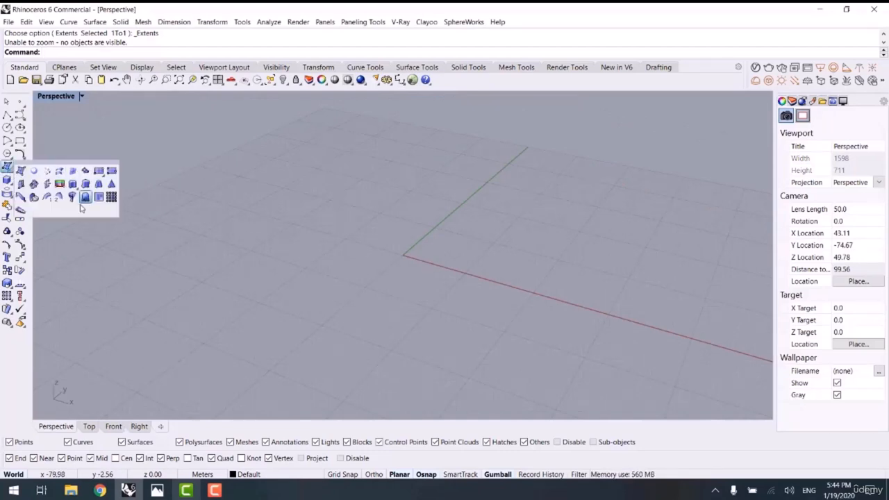
{"action": "left_click", "coordinate": [99, 172]}
{"action": "left_click", "coordinate": [361, 180]}
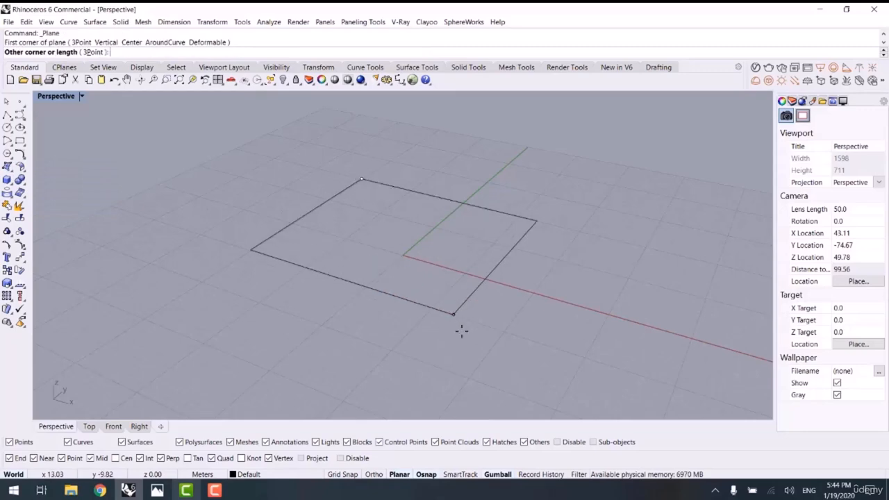
{"action": "left_click", "coordinate": [473, 378]}
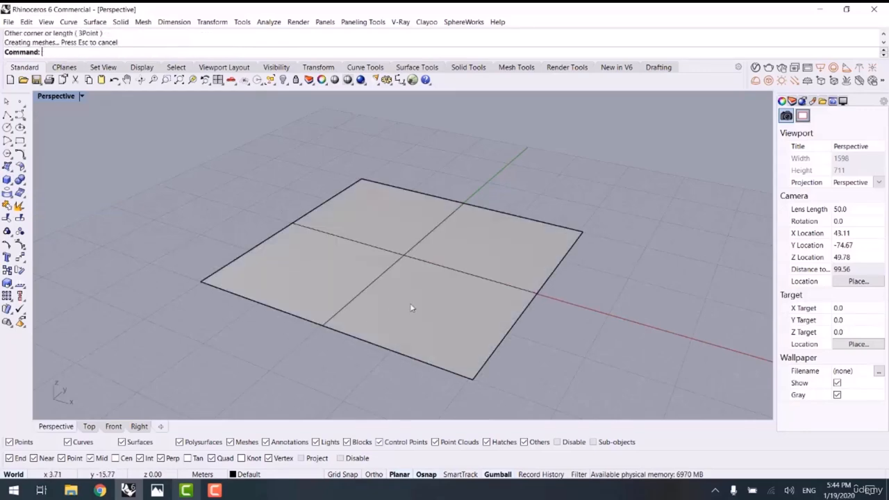
Rebuild the plane with 34 points and degree 3 in both U and V, and turn on its control points
{"action": "right_click_drag", "start_coordinate": [410, 303], "coordinate": [432, 291]}
{"action": "left_click", "coordinate": [432, 290]}
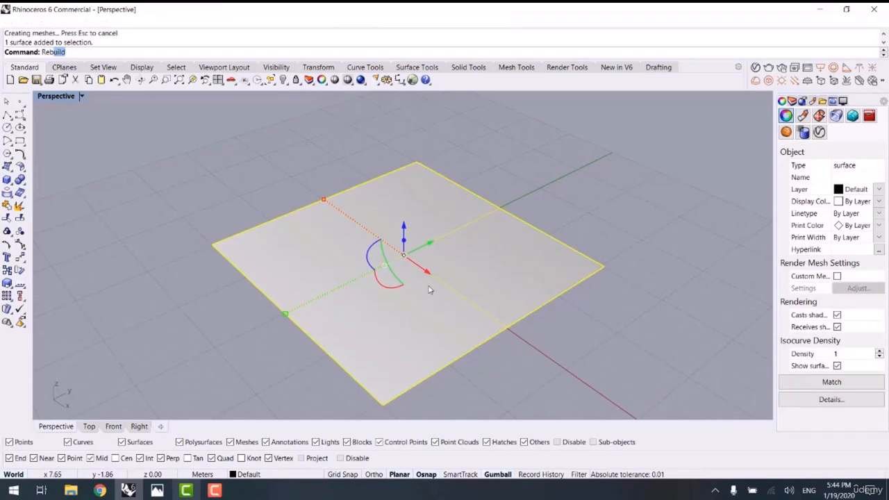
{"action": "key", "text": "Return"}
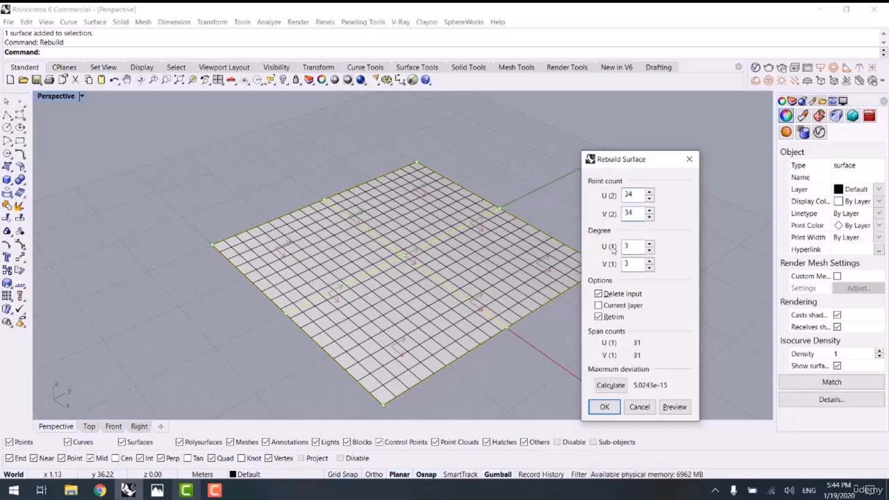
{"action": "left_click", "coordinate": [603, 408]}
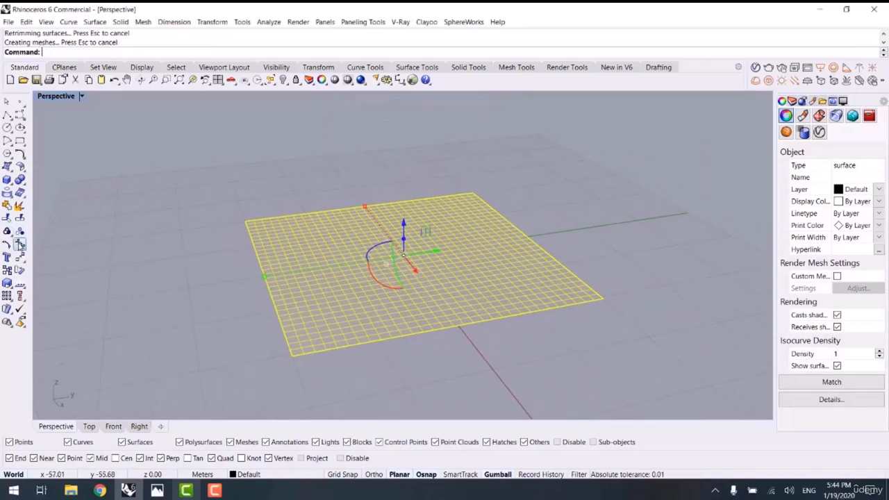
{"action": "left_click", "coordinate": [19, 244]}
{"action": "right_click_drag", "start_coordinate": [140, 275], "coordinate": [200, 306]}
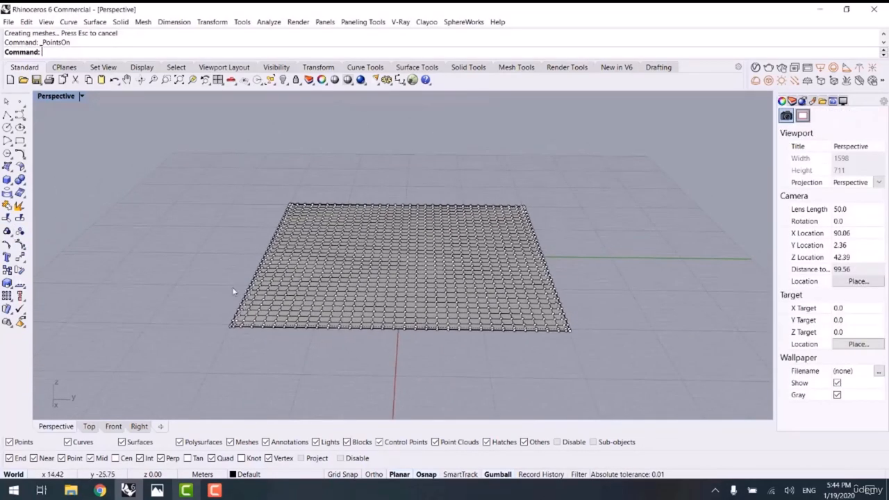
Pull a few control points straight up into a narrow spike, examine its shape, and undo the move
{"action": "scroll", "coordinate": [232, 287], "scroll_direction": "up", "scroll_amount": 4}
{"action": "left_click", "coordinate": [361, 276]}
{"action": "left_click_drag", "start_coordinate": [366, 251], "coordinate": [362, 129]}
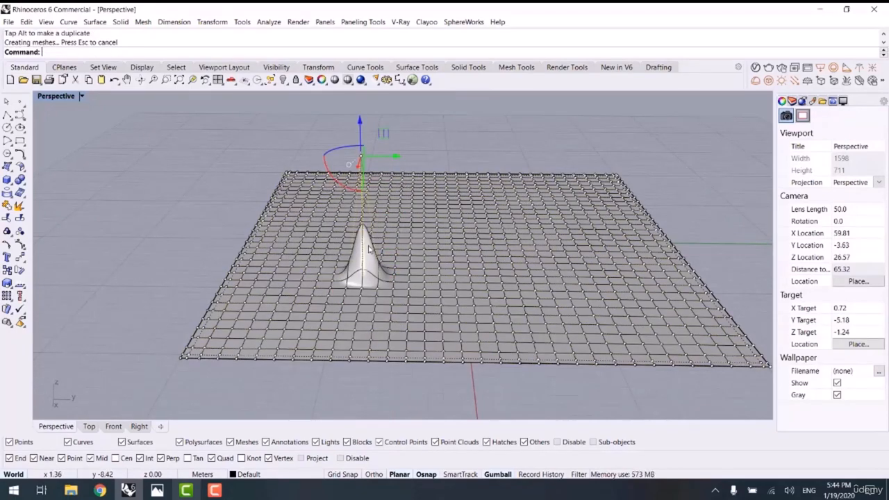
{"action": "right_click_drag", "start_coordinate": [368, 249], "coordinate": [321, 281]}
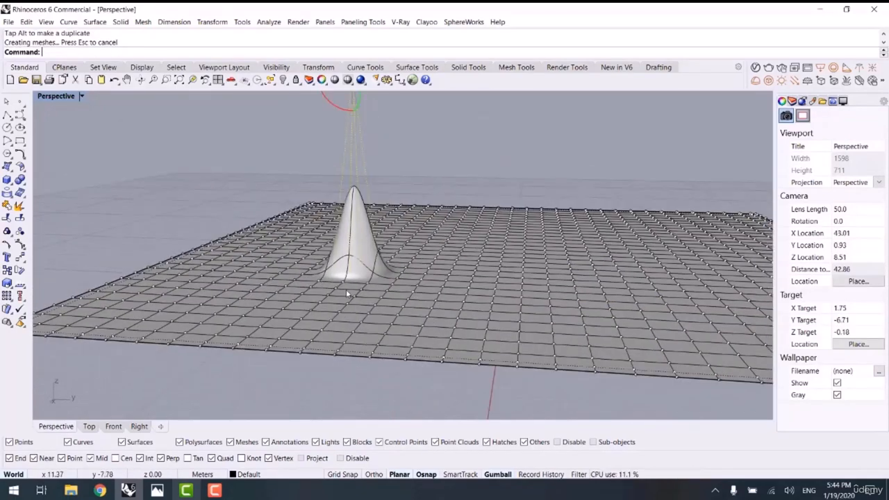
{"action": "right_click_drag", "start_coordinate": [383, 273], "coordinate": [321, 281]}
{"action": "right_click_drag", "start_coordinate": [351, 247], "coordinate": [337, 268]}
{"action": "scroll", "coordinate": [338, 268], "scroll_direction": "down", "scroll_amount": 5}
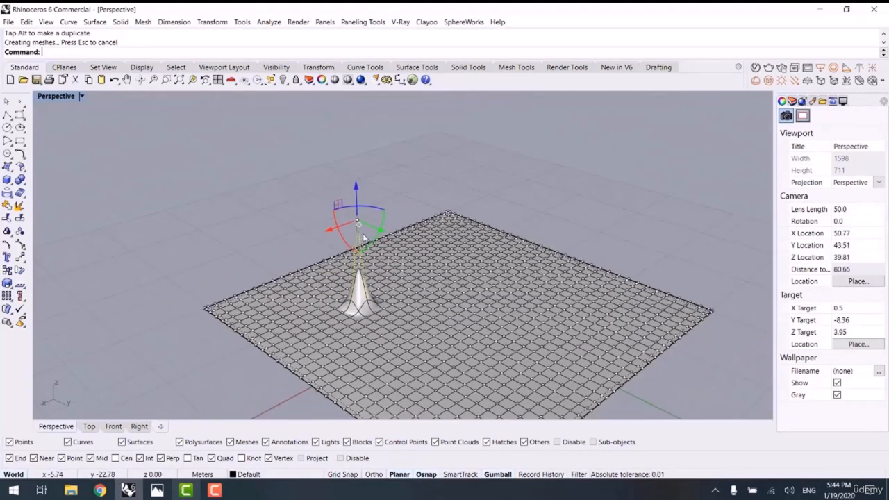
{"action": "key", "text": "ctrl+z"}
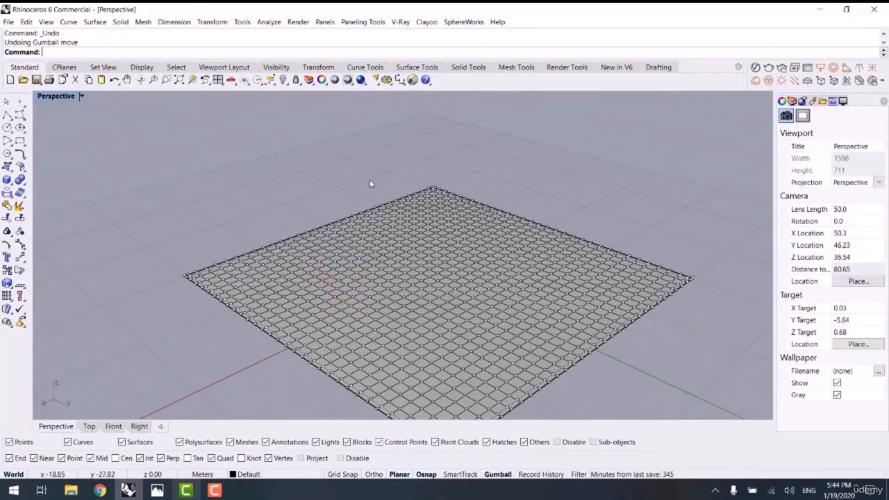
Raise a large block of control points along one edge of the surface as a plateau, and undo the move
{"action": "left_click_drag", "start_coordinate": [413, 315], "coordinate": [443, 324]}
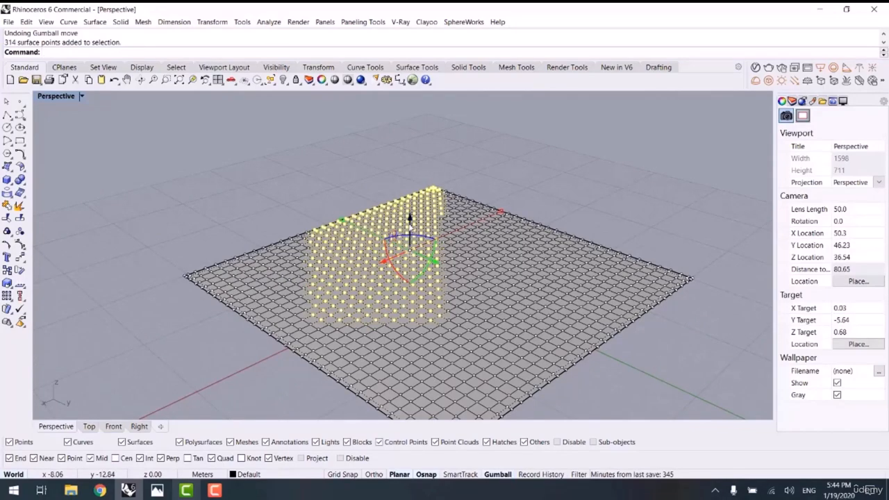
{"action": "left_click_drag", "start_coordinate": [410, 228], "coordinate": [410, 161]}
{"action": "left_click", "coordinate": [546, 198]}
{"action": "right_click_drag", "start_coordinate": [546, 198], "coordinate": [464, 209]}
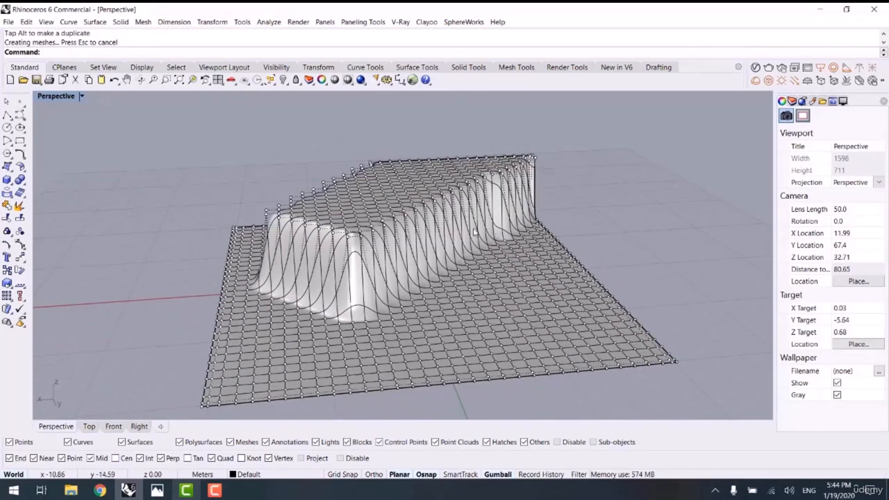
{"action": "key", "text": "ctrl+z"}
{"action": "right_click_drag", "start_coordinate": [481, 240], "coordinate": [710, 276]}
{"action": "left_click", "coordinate": [710, 276]}
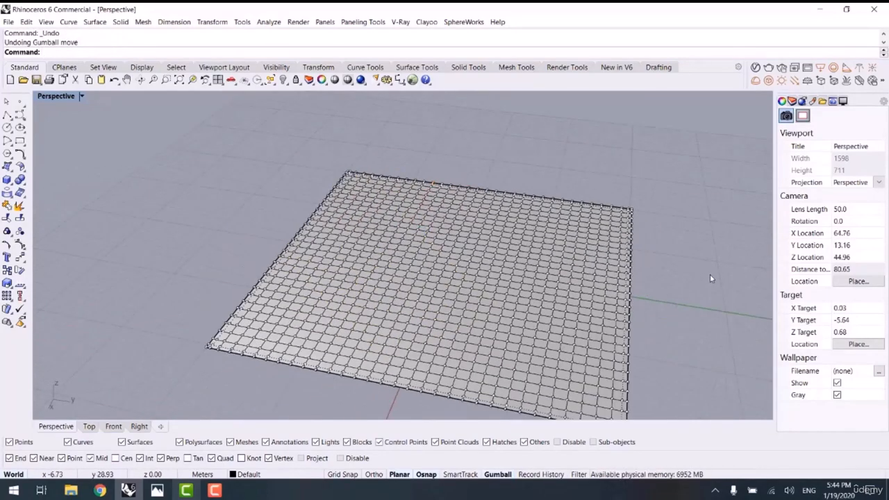
Start a SoftMove with all of the surface's control points selected
{"action": "type", "text": "SoftMove"}
{"action": "key", "text": "Return"}
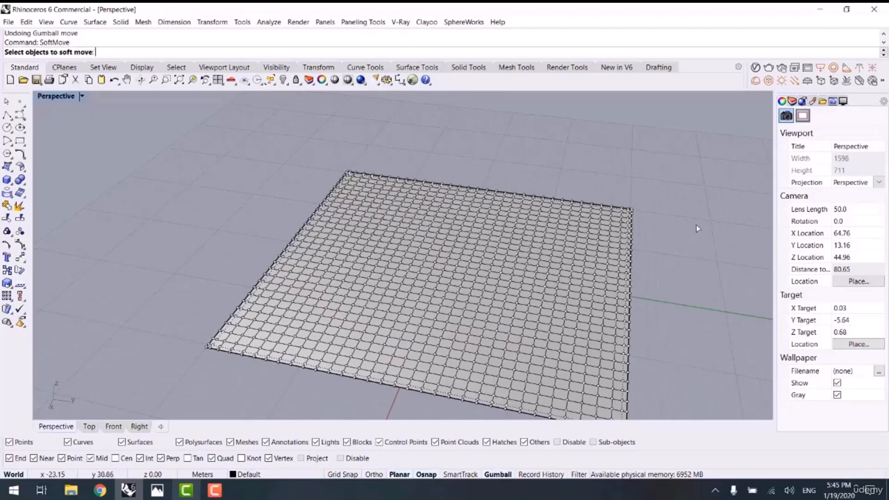
{"action": "scroll", "coordinate": [339, 169], "scroll_direction": "down", "scroll_amount": 4}
{"action": "left_click_drag", "start_coordinate": [339, 168], "coordinate": [508, 376]}
{"action": "scroll", "coordinate": [507, 376], "scroll_direction": "down", "scroll_amount": 3}
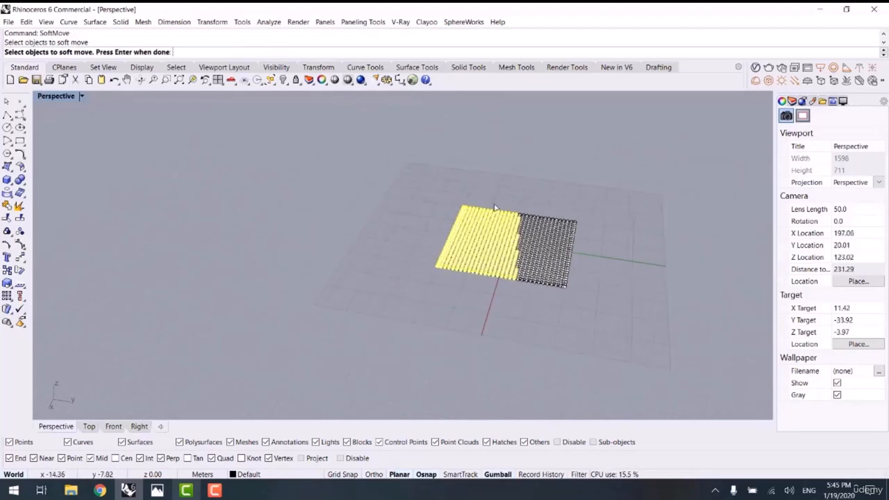
{"action": "left_click_drag", "start_coordinate": [526, 167], "coordinate": [613, 322]}
{"action": "key", "text": "Return"}
{"action": "scroll", "coordinate": [487, 250], "scroll_direction": "up", "scroll_amount": 4}
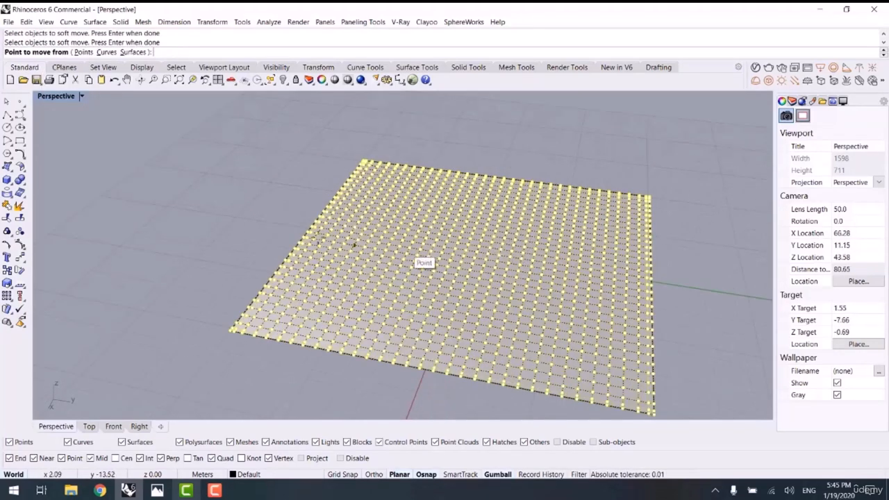
Place the soft move's base near one edge of the surface, define its influence radius, and raise it vertically about 9 m
{"action": "left_click", "coordinate": [313, 239]}
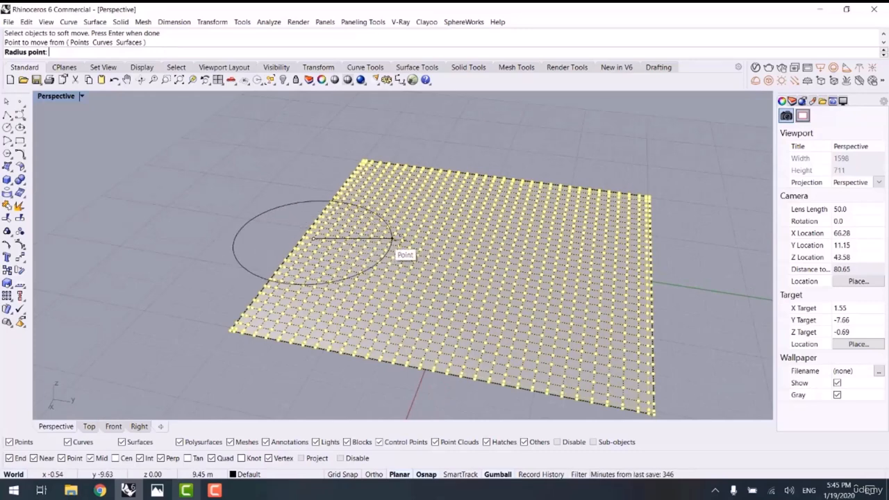
{"action": "left_click", "coordinate": [412, 240]}
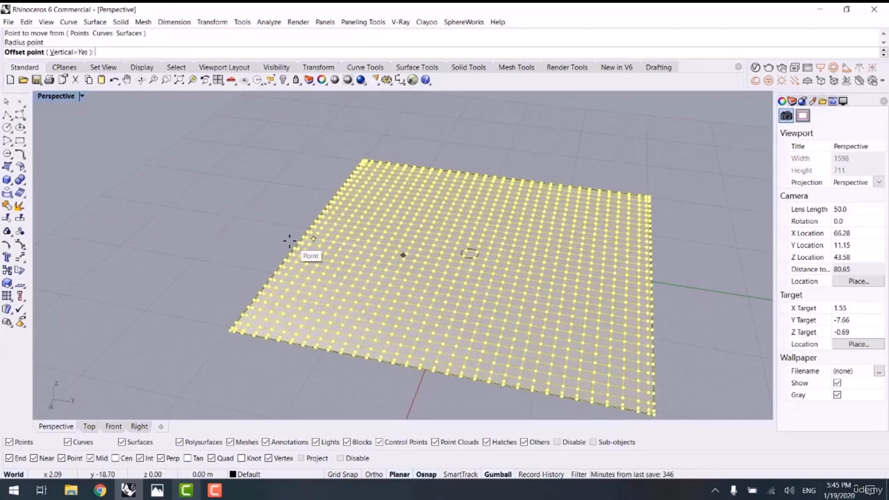
{"action": "scroll", "coordinate": [290, 240], "scroll_direction": "down", "scroll_amount": 4}
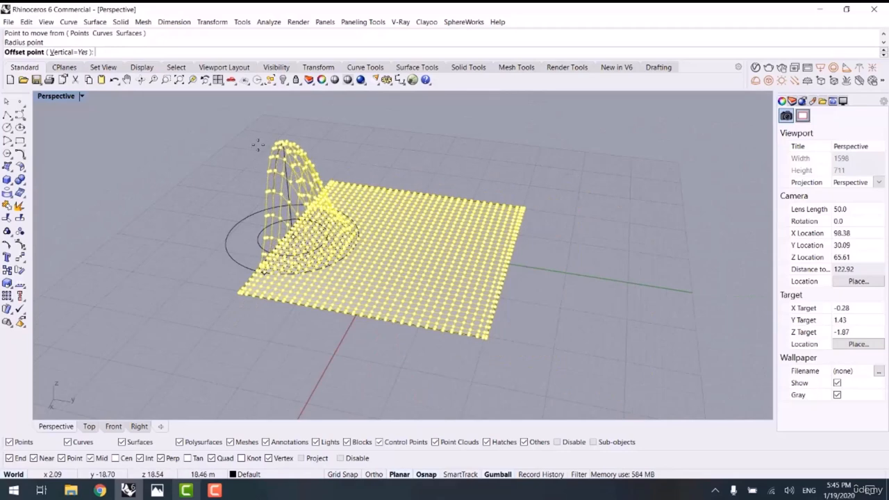
{"action": "right_click_drag", "start_coordinate": [264, 189], "coordinate": [280, 158]}
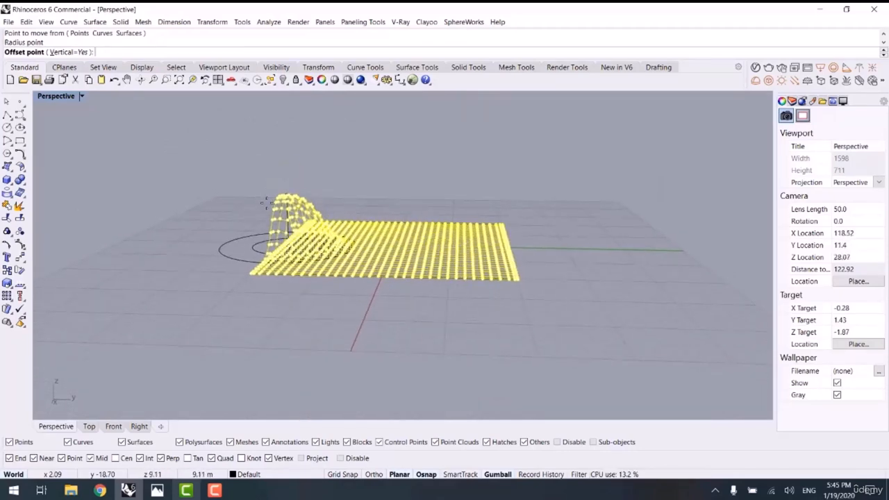
{"action": "left_click", "coordinate": [266, 197]}
{"action": "right_click_drag", "start_coordinate": [172, 234], "coordinate": [271, 270]}
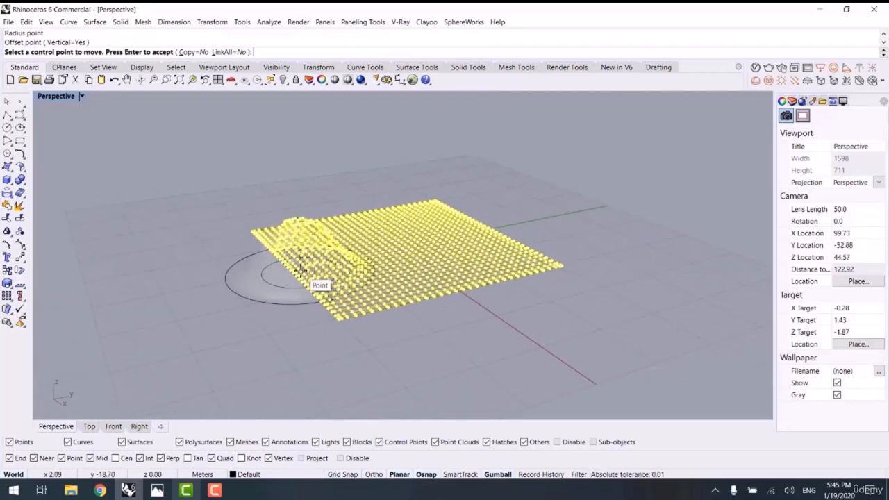
Shift the soft move's anchor along the surface toward its adjacent corner and enlarge the influence radius
{"action": "left_click", "coordinate": [300, 269]}
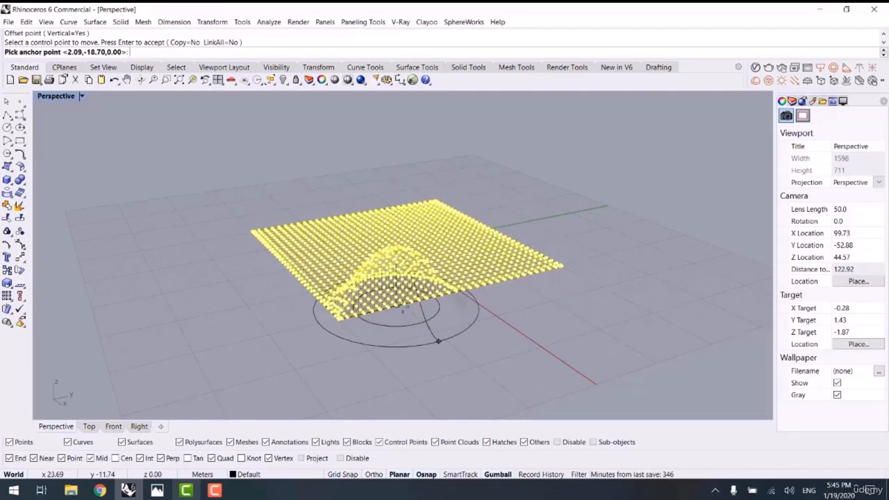
{"action": "left_click", "coordinate": [398, 351]}
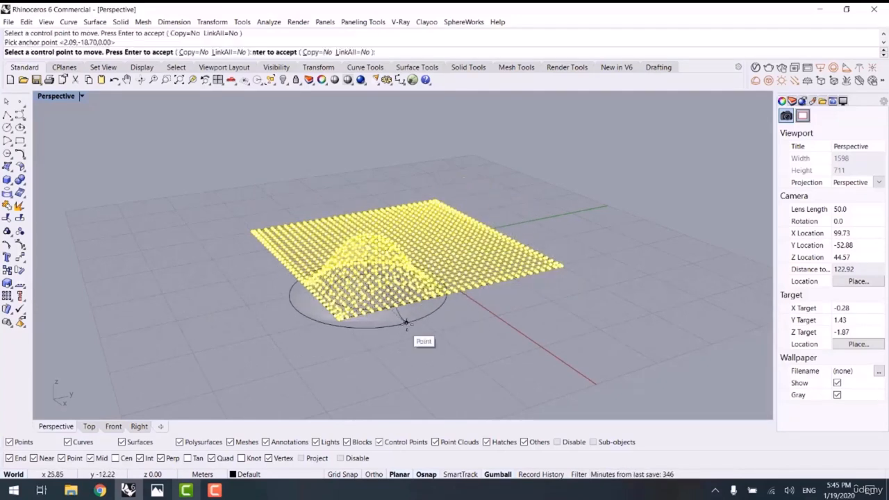
{"action": "left_click", "coordinate": [406, 323]}
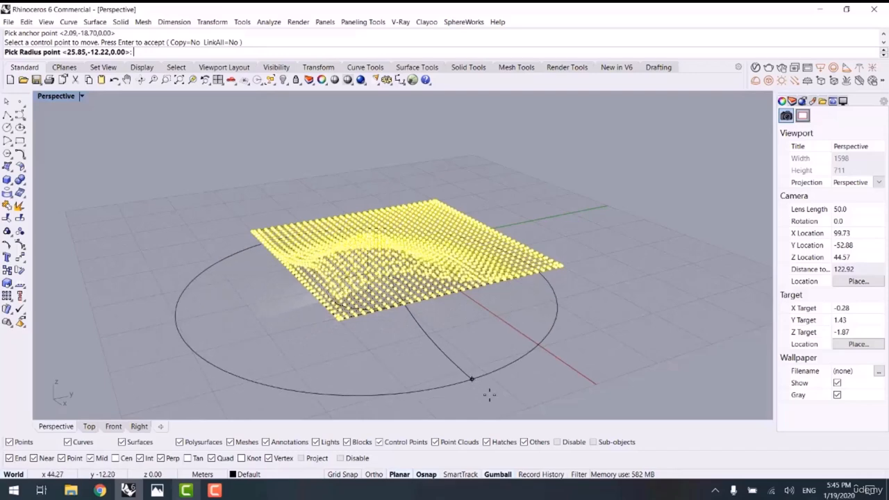
{"action": "left_click", "coordinate": [453, 363]}
Move the soft move's falloff point outward to broaden the top of the bump
{"action": "right_click_drag", "start_coordinate": [510, 365], "coordinate": [431, 355]}
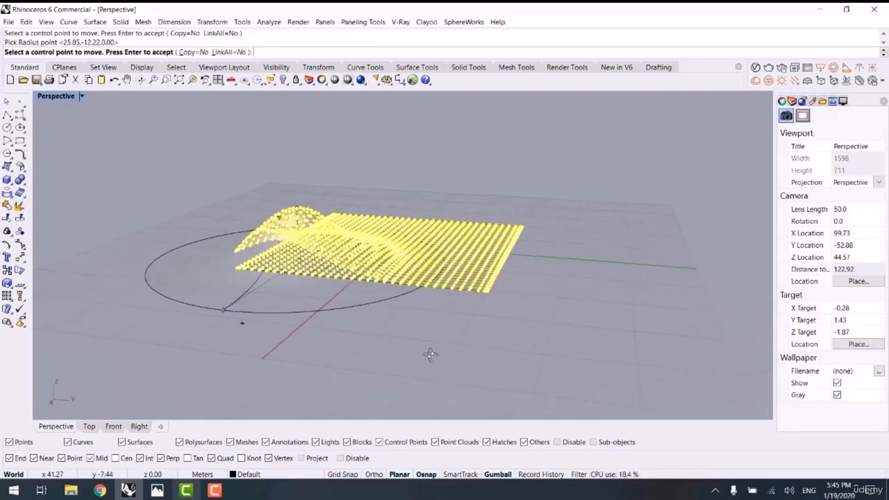
{"action": "scroll", "coordinate": [341, 269], "scroll_direction": "up", "scroll_amount": 6}
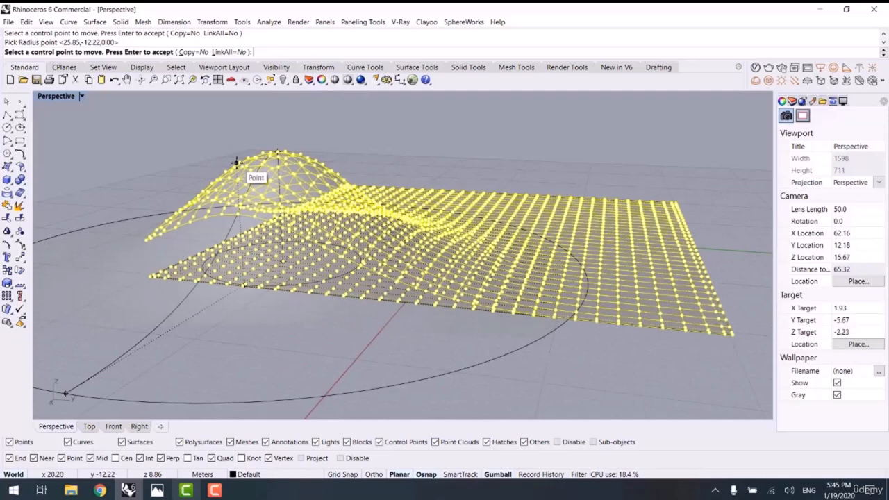
{"action": "left_click", "coordinate": [237, 162]}
{"action": "scroll", "coordinate": [152, 278], "scroll_direction": "down", "scroll_amount": 5}
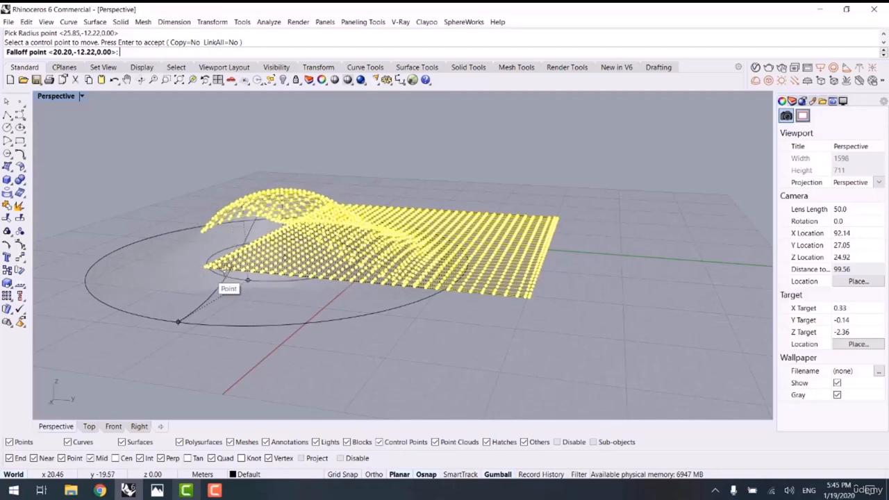
{"action": "right_click_drag", "start_coordinate": [224, 283], "coordinate": [494, 292]}
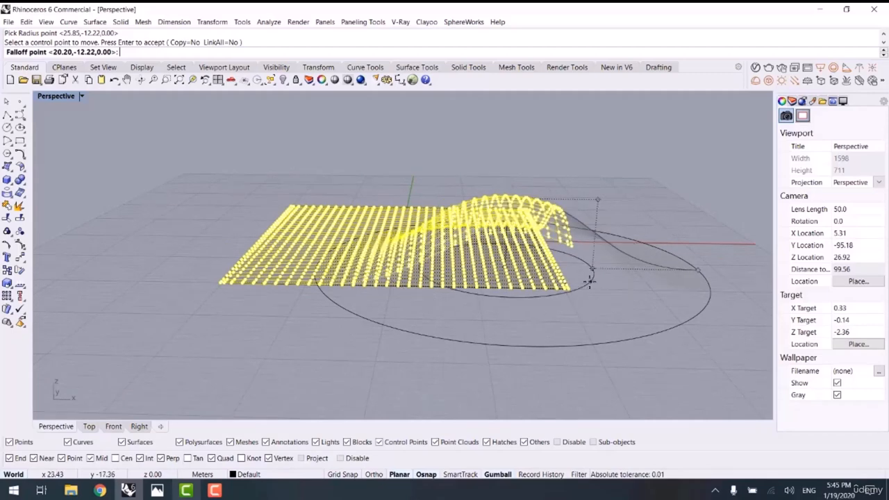
{"action": "left_click", "coordinate": [591, 305]}
Try relocating the soft move's anchor toward another edge of the surface, and cancel the SoftMove
{"action": "right_click_drag", "start_coordinate": [591, 313], "coordinate": [327, 274]}
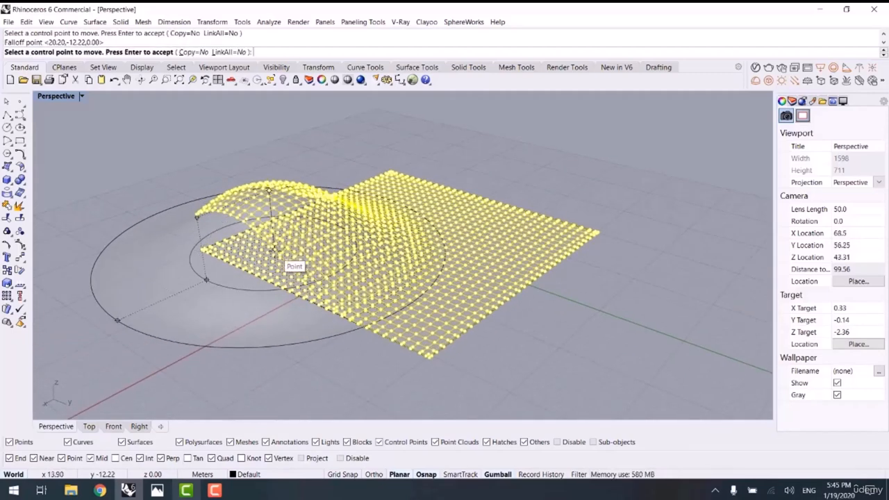
{"action": "left_click", "coordinate": [275, 239]}
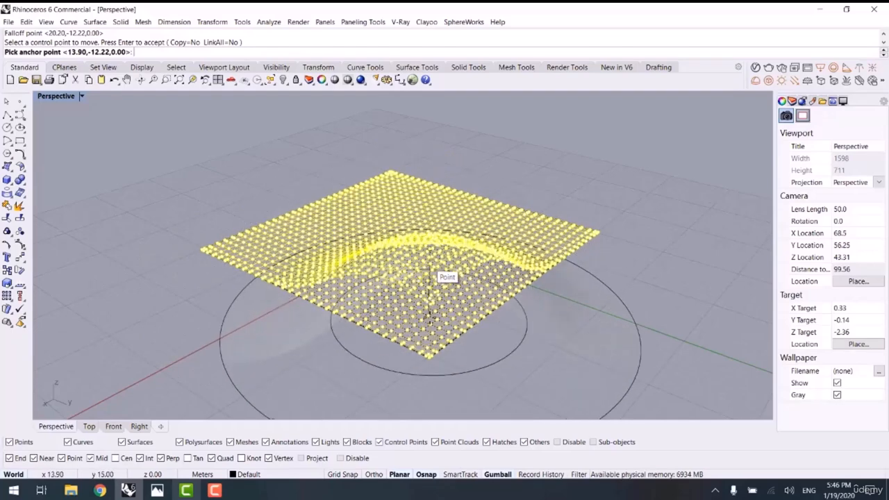
{"action": "left_click", "coordinate": [479, 322]}
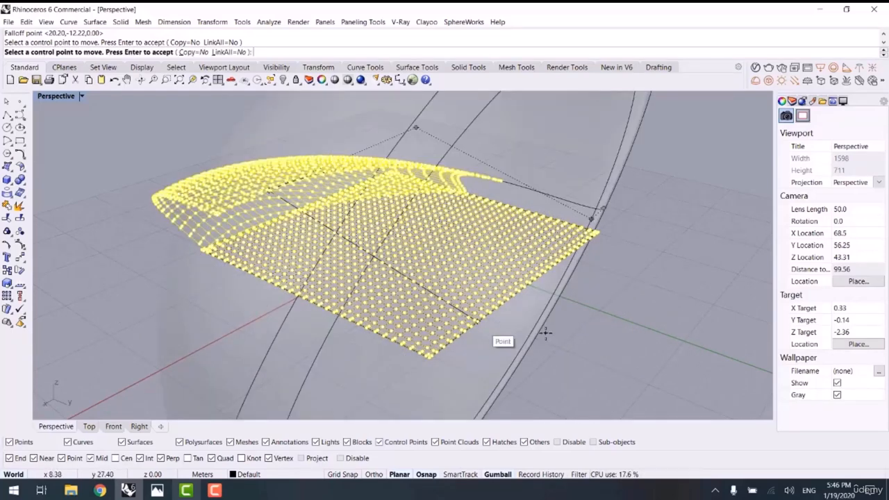
{"action": "key", "text": "Escape"}
{"action": "right_click_drag", "start_coordinate": [546, 334], "coordinate": [453, 321]}
{"action": "scroll", "coordinate": [456, 334], "scroll_direction": "down", "scroll_amount": 6}
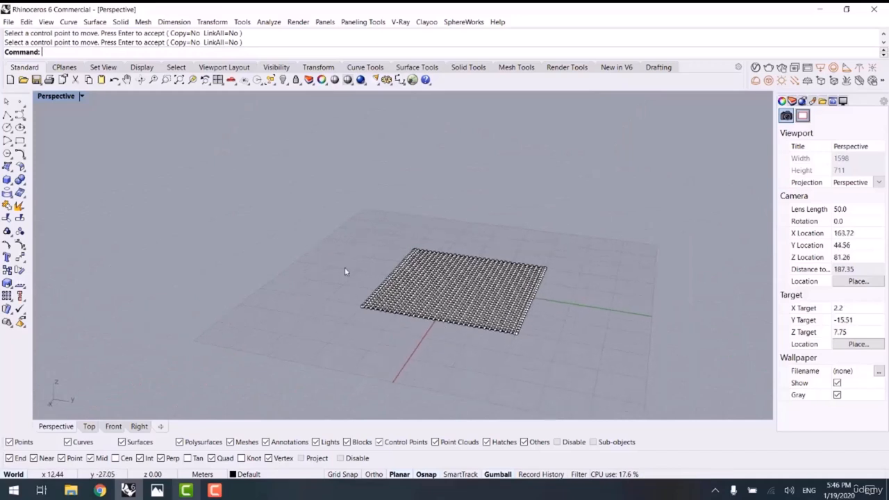
Start SoftMove on all the surface's control points, placing the base and radius beside the surface with a vertical offset of about 7.8 m
{"action": "key", "text": "Return"}
{"action": "left_click_drag", "start_coordinate": [291, 201], "coordinate": [448, 384]}
{"action": "left_click_drag", "start_coordinate": [392, 223], "coordinate": [595, 393]}
{"action": "key", "text": "Return"}
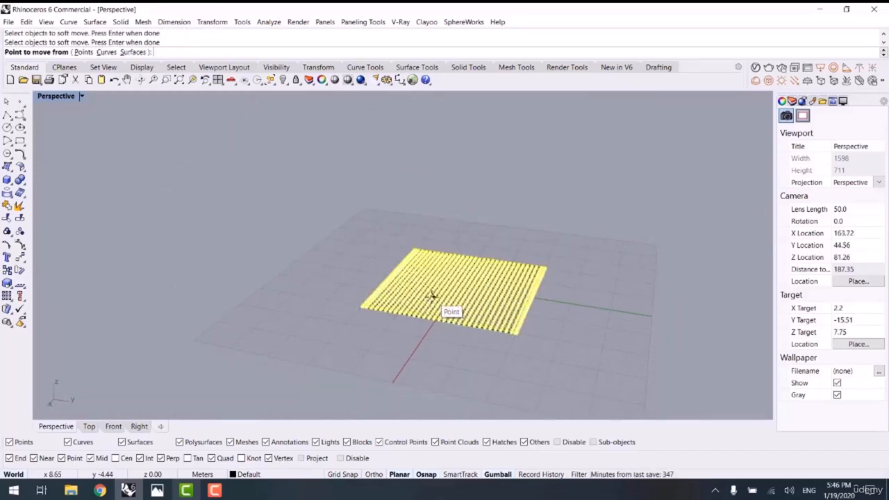
{"action": "scroll", "coordinate": [434, 292], "scroll_direction": "up", "scroll_amount": 3}
{"action": "left_click", "coordinate": [218, 283]}
{"action": "left_click", "coordinate": [295, 272]}
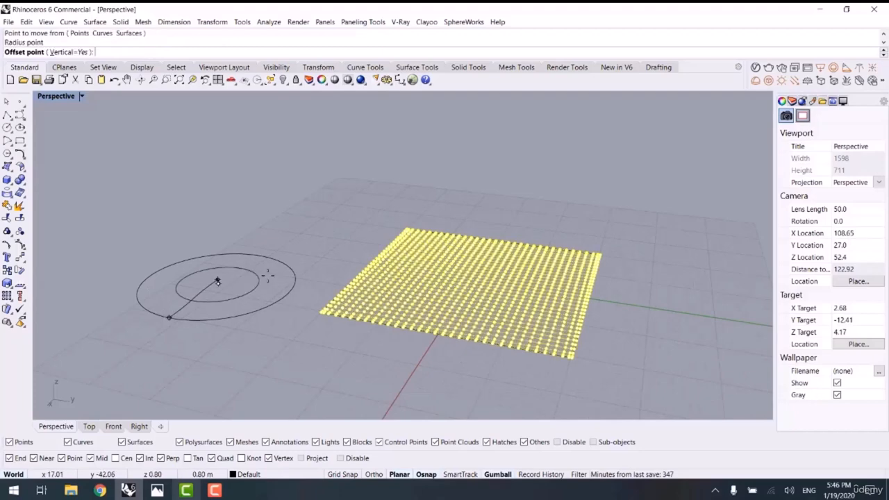
{"action": "right_click_drag", "start_coordinate": [214, 259], "coordinate": [234, 234]}
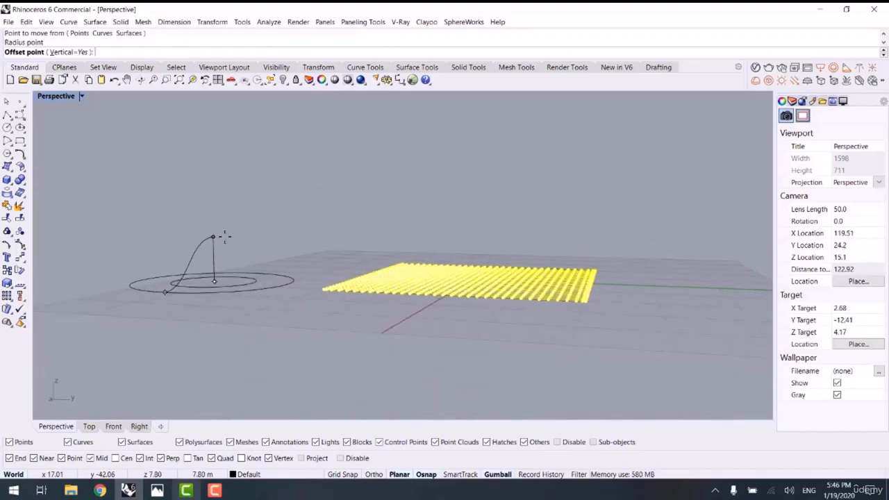
{"action": "left_click", "coordinate": [221, 237]}
Readjust the soft move's radius point and shift its falloff point slightly outward
{"action": "right_click_drag", "start_coordinate": [161, 340], "coordinate": [128, 375]}
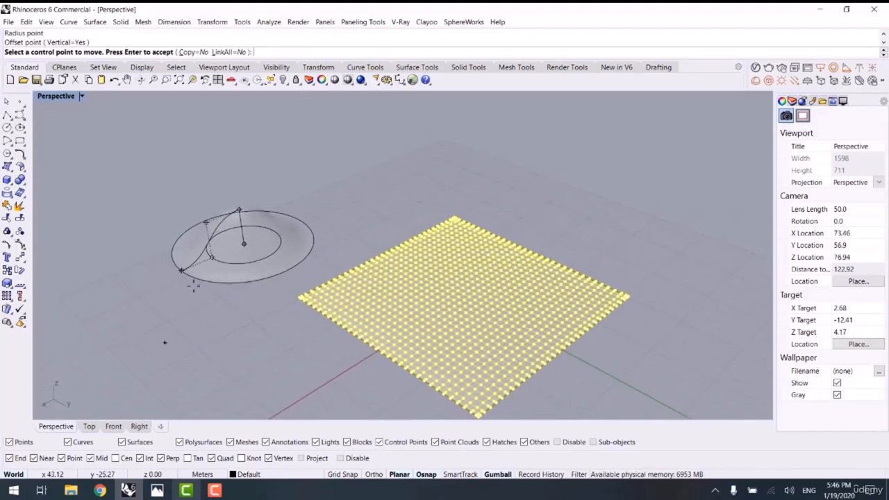
{"action": "scroll", "coordinate": [209, 258], "scroll_direction": "up", "scroll_amount": 4}
{"action": "left_click", "coordinate": [172, 273]}
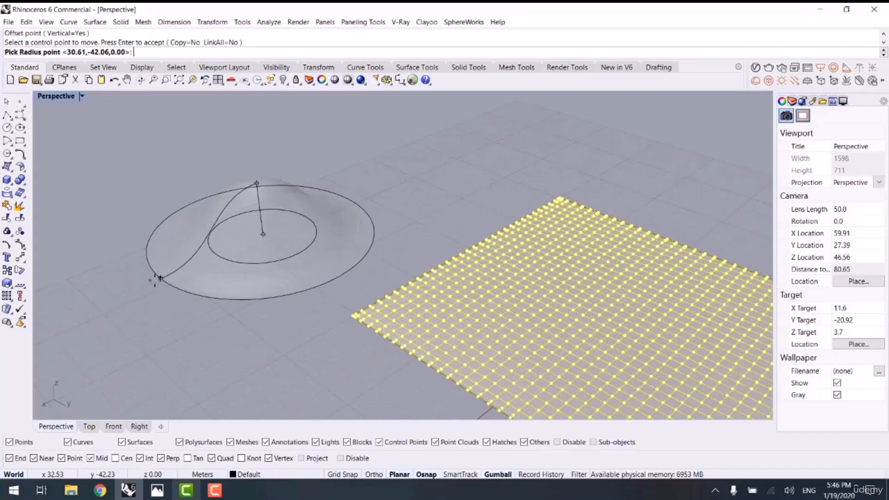
{"action": "left_click", "coordinate": [157, 271]}
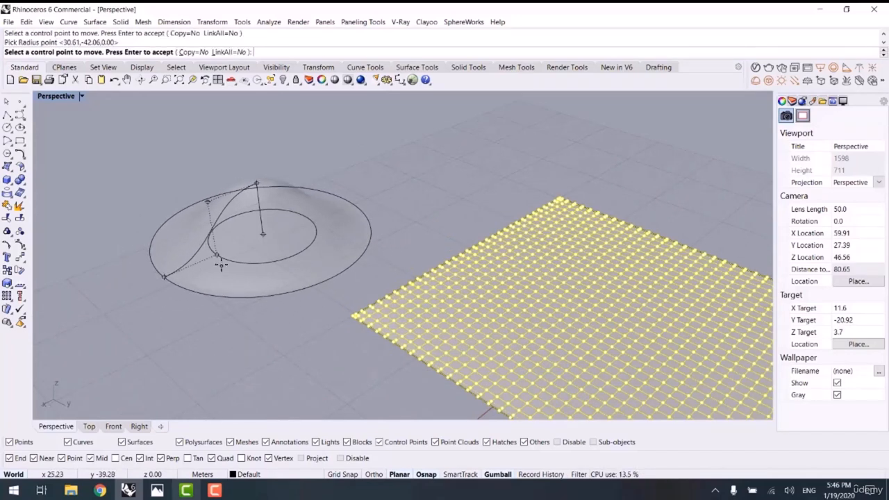
{"action": "left_click", "coordinate": [217, 255]}
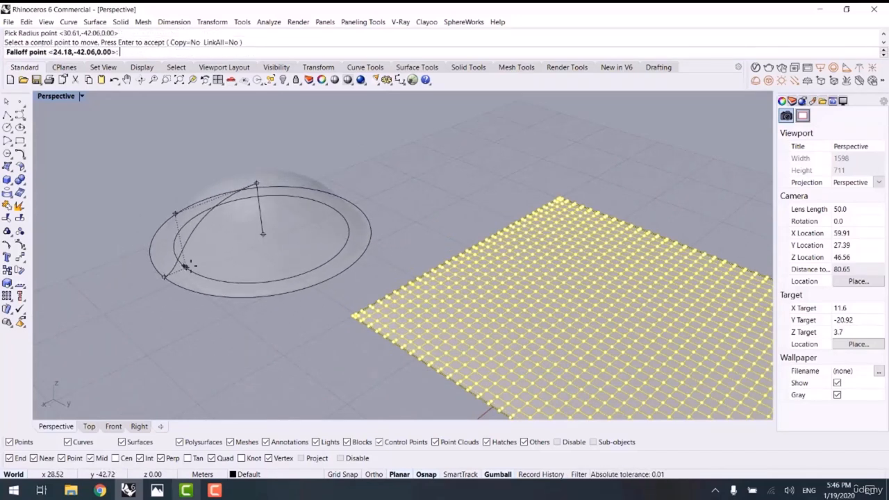
{"action": "left_click", "coordinate": [212, 258]}
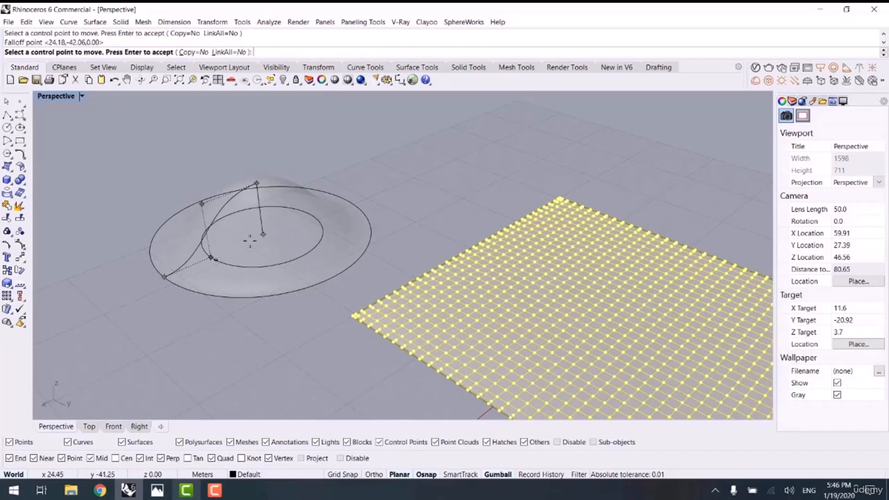
Move the soft move's anchor onto the surface near its closest corner to form a bump there, and accept the SoftMove
{"action": "left_click", "coordinate": [261, 235]}
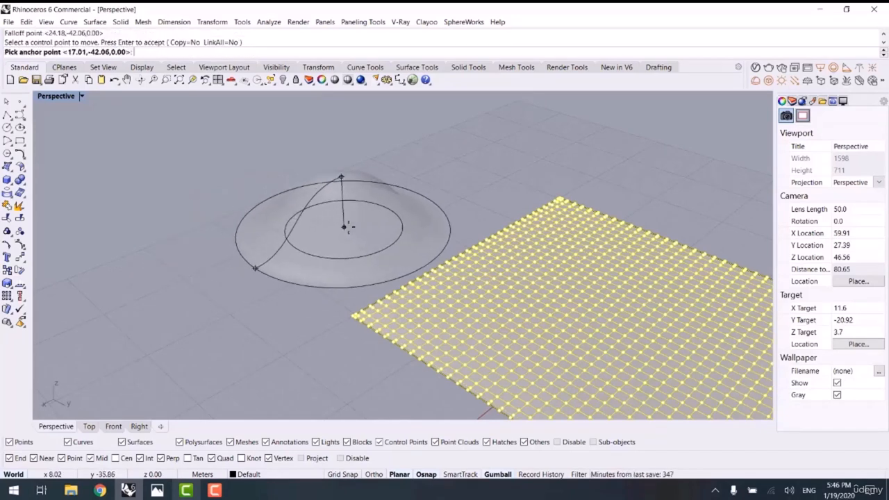
{"action": "scroll", "coordinate": [350, 224], "scroll_direction": "down", "scroll_amount": 2}
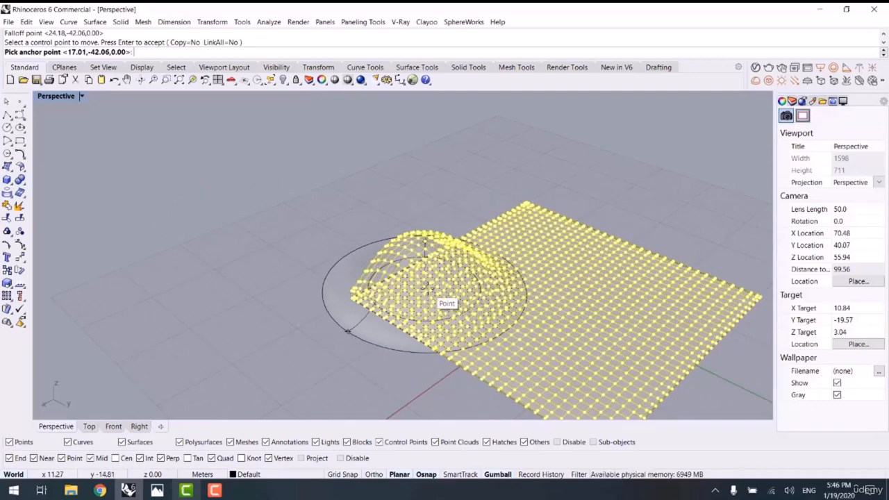
{"action": "left_click", "coordinate": [348, 332]}
{"action": "key", "text": "Return"}
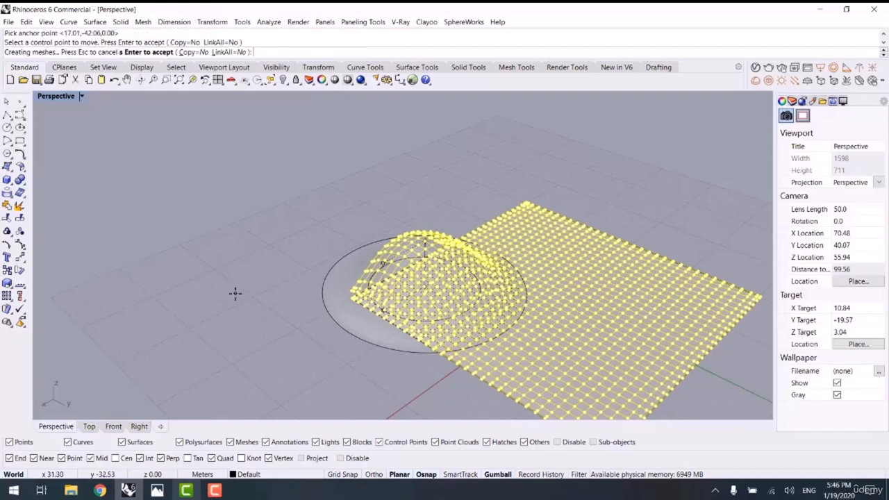
Undo the accepted SoftMove on the surface
{"action": "right_click_drag", "start_coordinate": [239, 295], "coordinate": [258, 232]}
{"action": "key", "text": "ctrl+z"}
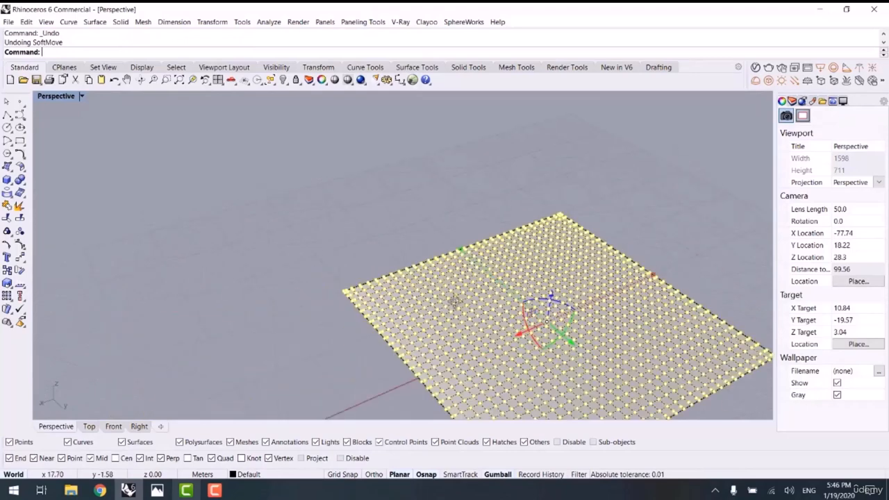
{"action": "right_click_drag", "start_coordinate": [455, 303], "coordinate": [328, 359]}
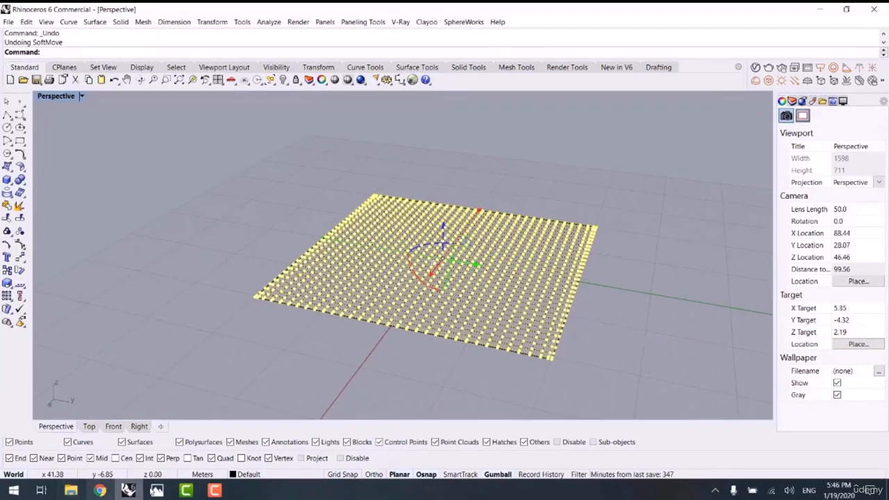
Close the background photo viewer window and deselect the surface's control points
{"action": "left_click", "coordinate": [154, 491]}
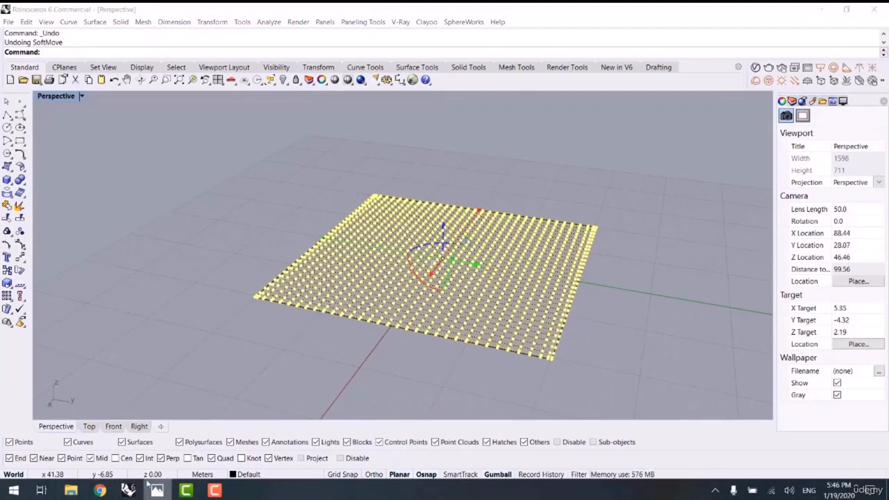
{"action": "right_click", "coordinate": [148, 484]}
{"action": "left_click", "coordinate": [145, 466]}
{"action": "left_click", "coordinate": [267, 370]}
{"action": "right_click_drag", "start_coordinate": [267, 370], "coordinate": [285, 337]}
{"action": "scroll", "coordinate": [205, 199], "scroll_direction": "down", "scroll_amount": 4}
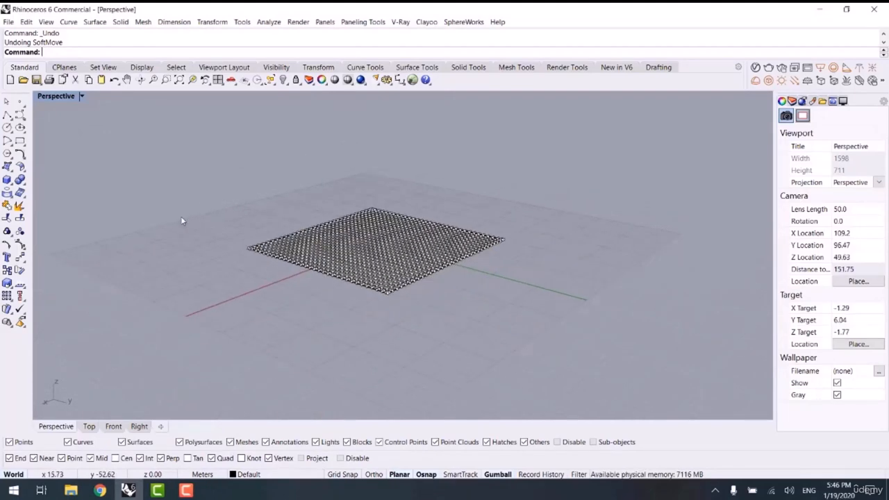
Draw an S-shaped interpolated curve in the Top view, crossing the surface and extending past two opposite edges
{"action": "right_click_drag", "start_coordinate": [181, 221], "coordinate": [208, 194]}
{"action": "right_click", "coordinate": [208, 188]}
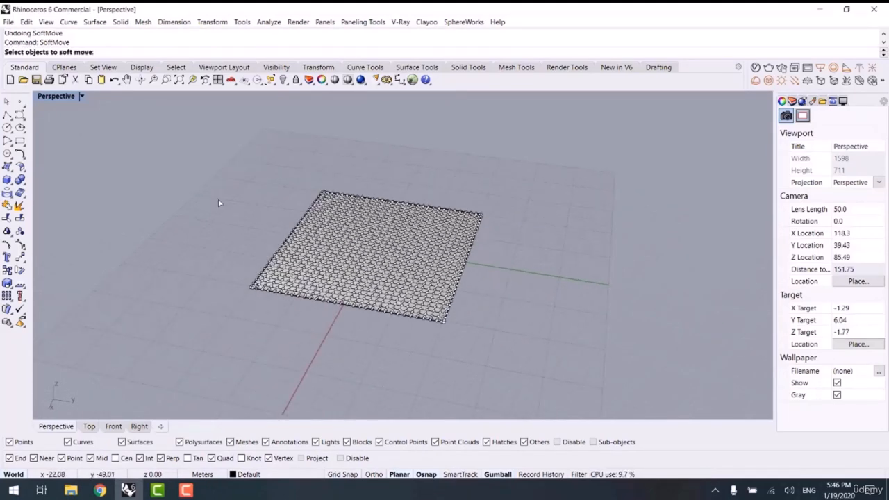
{"action": "middle_click", "coordinate": [219, 270]}
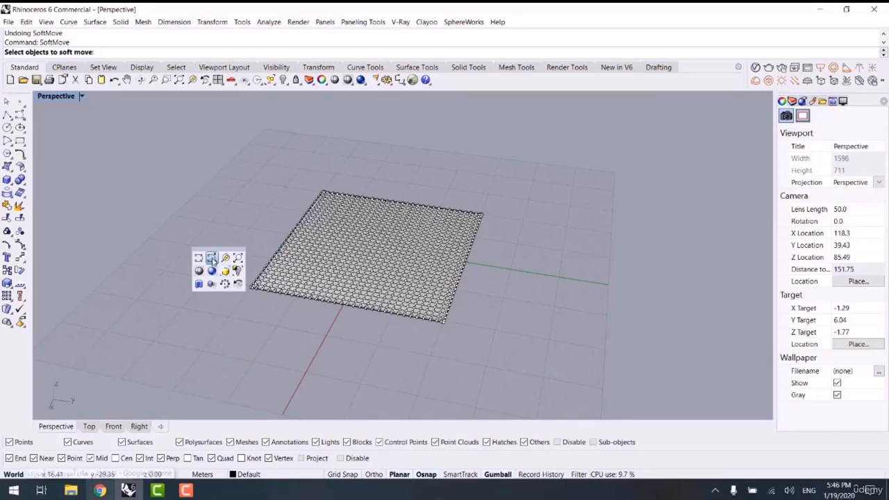
{"action": "left_click", "coordinate": [202, 260]}
{"action": "left_click", "coordinate": [89, 426]}
{"action": "scroll", "coordinate": [145, 293], "scroll_direction": "down", "scroll_amount": 6}
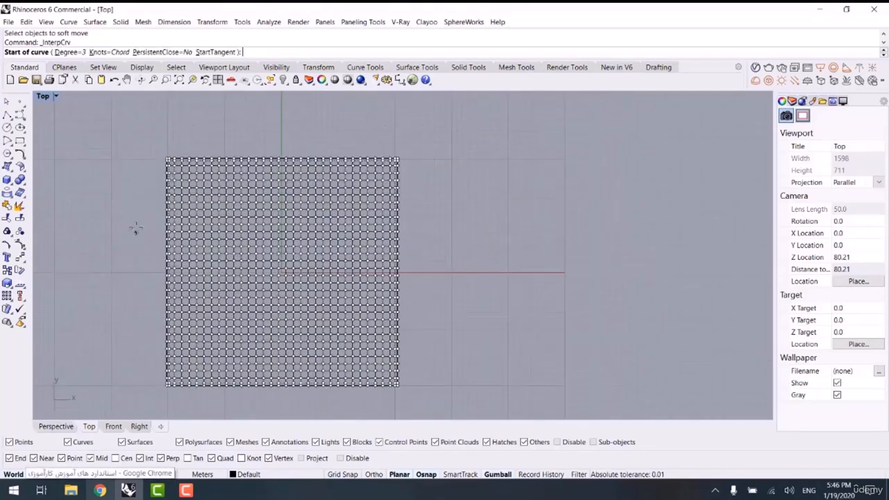
{"action": "left_click", "coordinate": [135, 228]}
{"action": "left_click", "coordinate": [338, 251]}
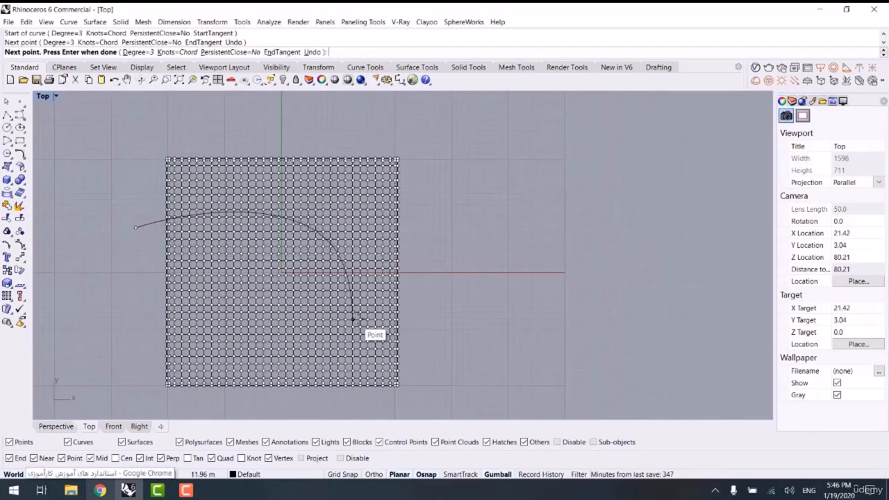
{"action": "key", "text": "ctrl+z"}
{"action": "left_click", "coordinate": [333, 283]}
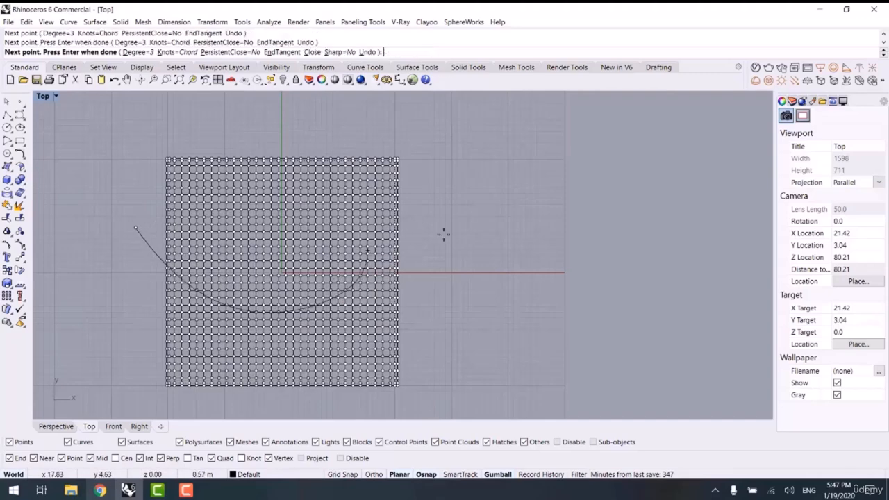
{"action": "left_click", "coordinate": [500, 222]}
{"action": "key", "text": "Return"}
{"action": "left_click", "coordinate": [65, 430]}
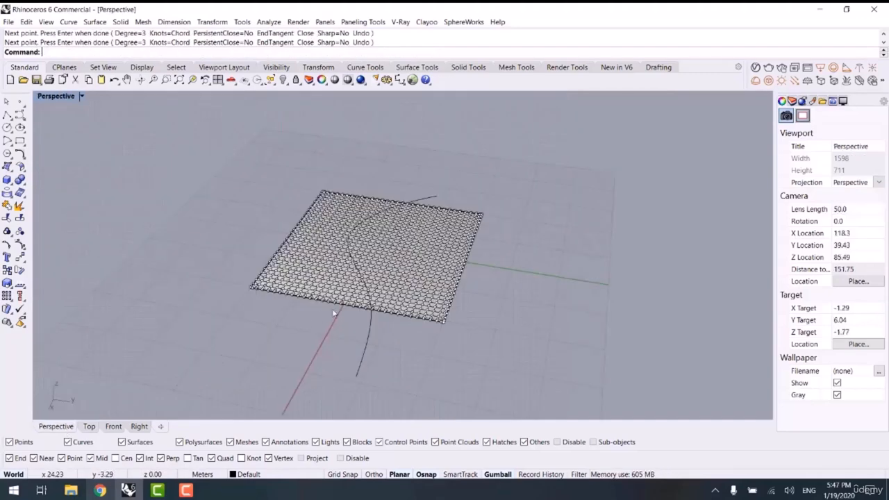
{"action": "right_click_drag", "start_coordinate": [333, 312], "coordinate": [302, 329]}
{"action": "scroll", "coordinate": [441, 285], "scroll_direction": "up", "scroll_amount": 4}
{"action": "scroll", "coordinate": [398, 268], "scroll_direction": "down", "scroll_amount": 6}
{"action": "left_click", "coordinate": [78, 490]}
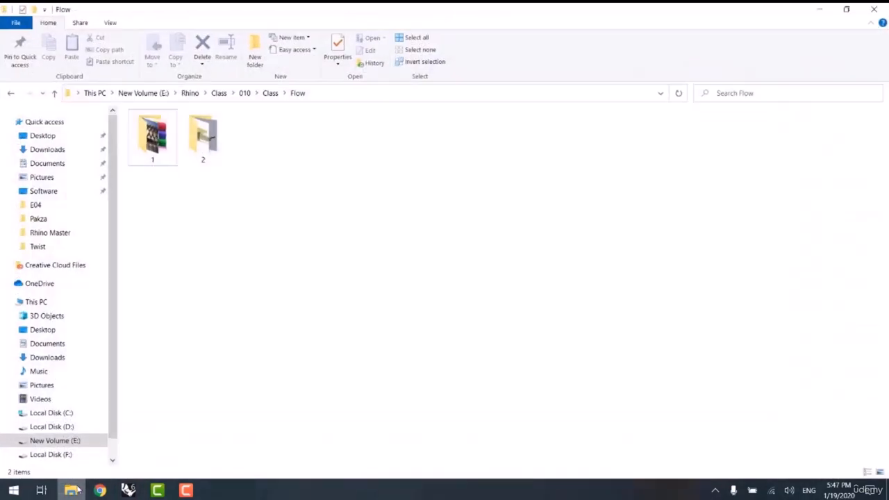
{"action": "key", "text": "BackSpace"}
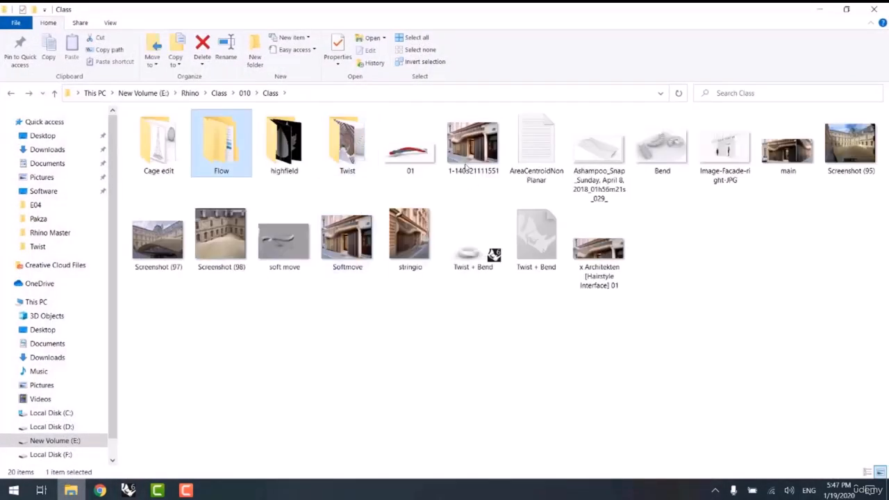
{"action": "left_click", "coordinate": [469, 155]}
{"action": "double_click", "coordinate": [469, 155]}
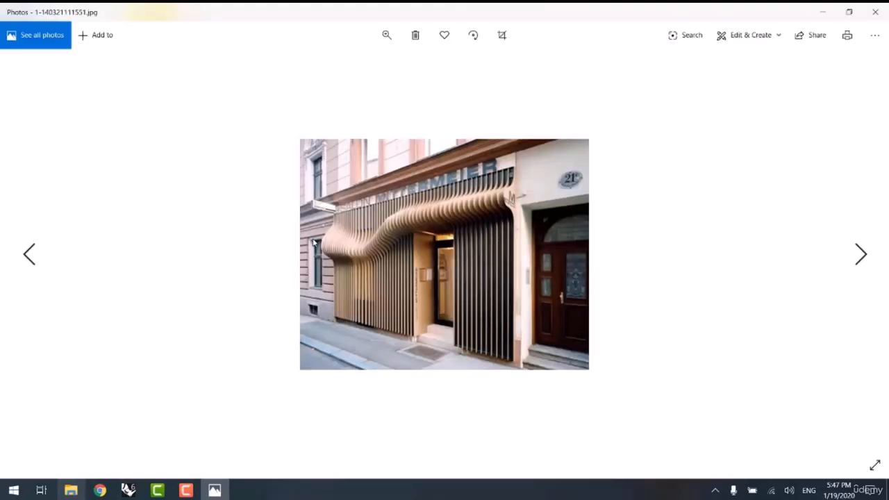
{"action": "left_click", "coordinate": [825, 13]}
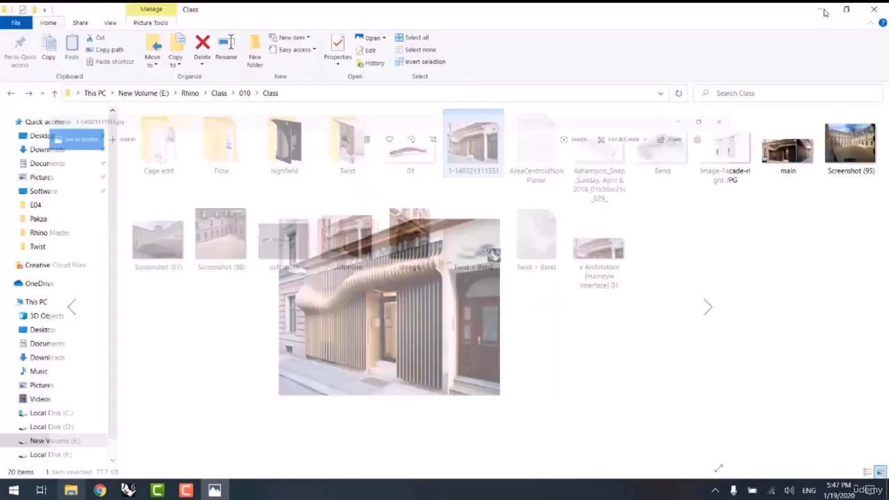
{"action": "left_click", "coordinate": [822, 10]}
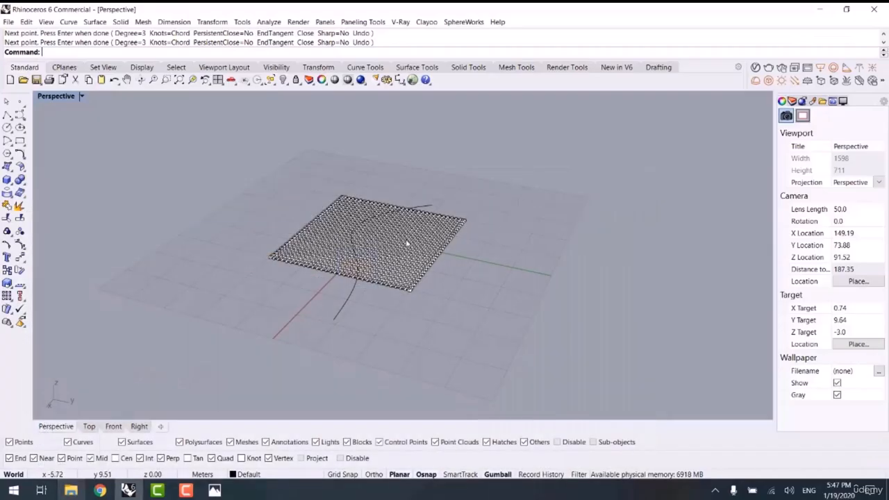
Start SoftMove on all the surface's control points and use the drawn curve as the base to move from
{"action": "right_click", "coordinate": [244, 52]}
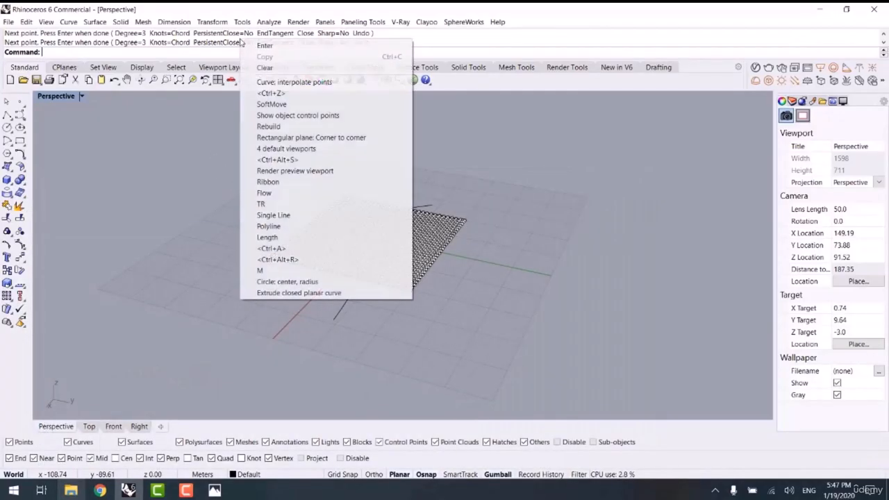
{"action": "left_click", "coordinate": [278, 103]}
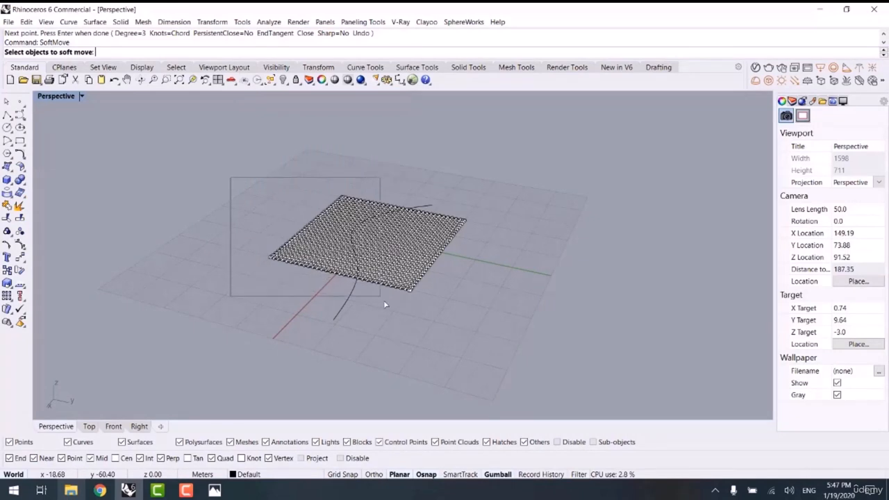
{"action": "left_click_drag", "start_coordinate": [384, 300], "coordinate": [384, 301]}
{"action": "key", "text": "Return"}
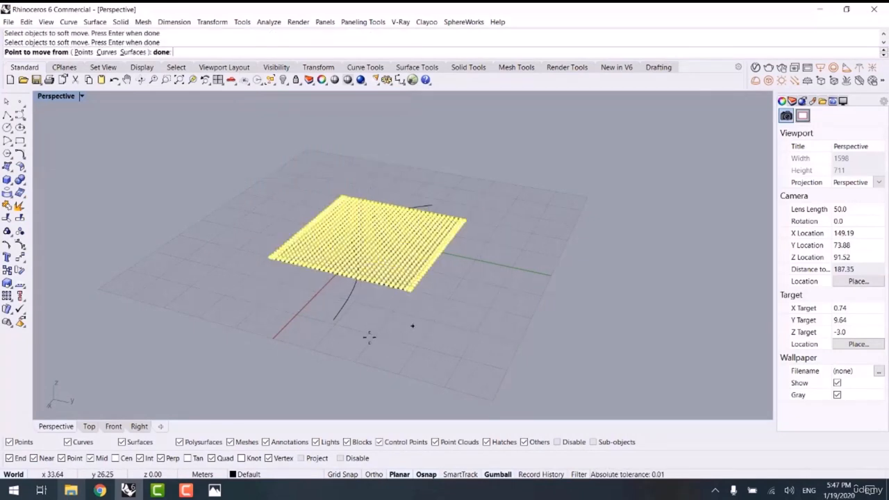
{"action": "scroll", "coordinate": [357, 324], "scroll_direction": "up", "scroll_amount": 2}
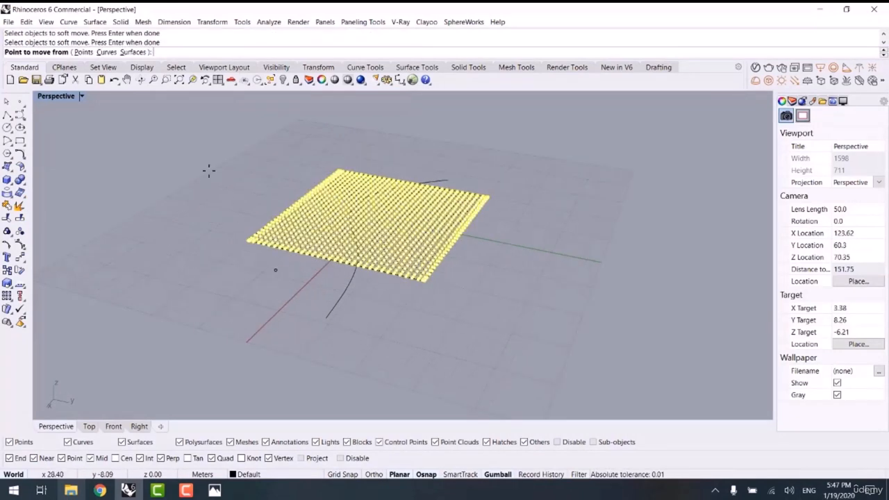
{"action": "left_click", "coordinate": [107, 52]}
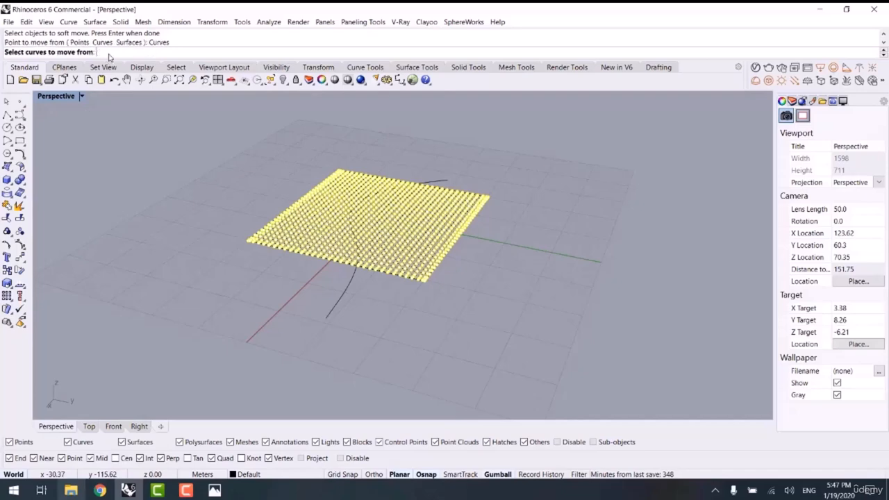
{"action": "left_click", "coordinate": [330, 317]}
{"action": "key", "text": "Return"}
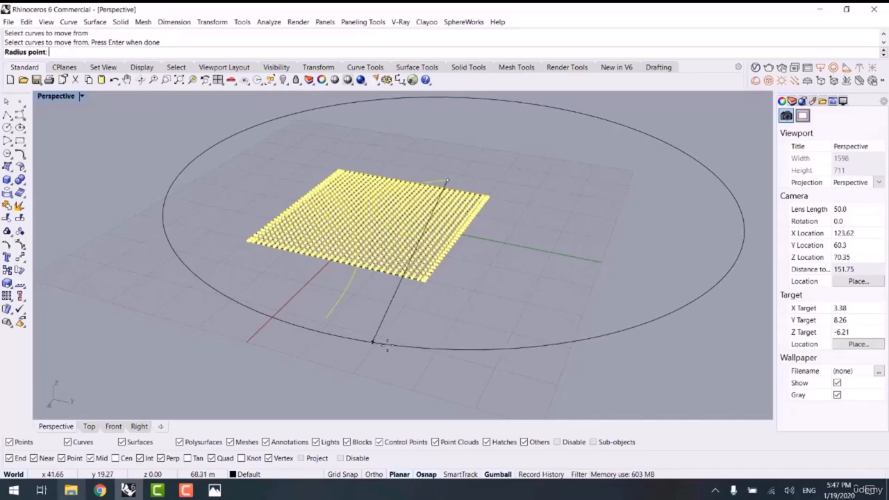
Define the soft move's radius of about 8.8 m around the curve and raise the control points vertically into a ridge
{"action": "scroll", "coordinate": [500, 205], "scroll_direction": "up", "scroll_amount": 4}
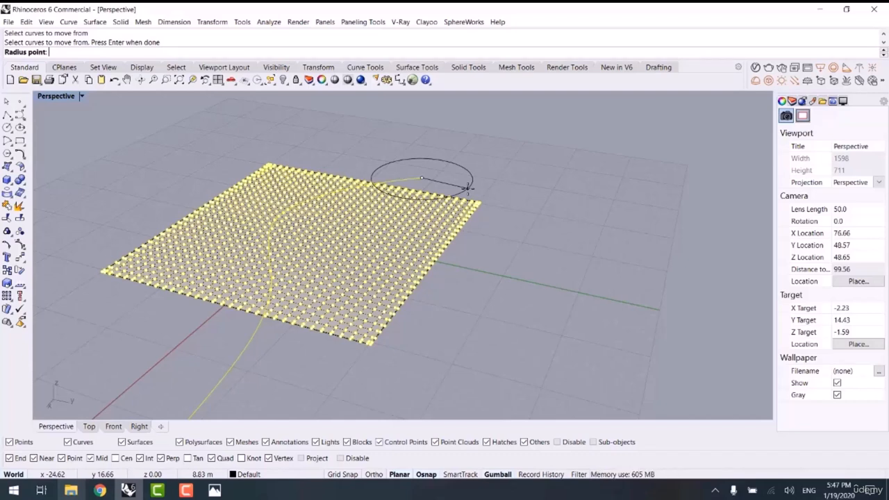
{"action": "left_click", "coordinate": [468, 186]}
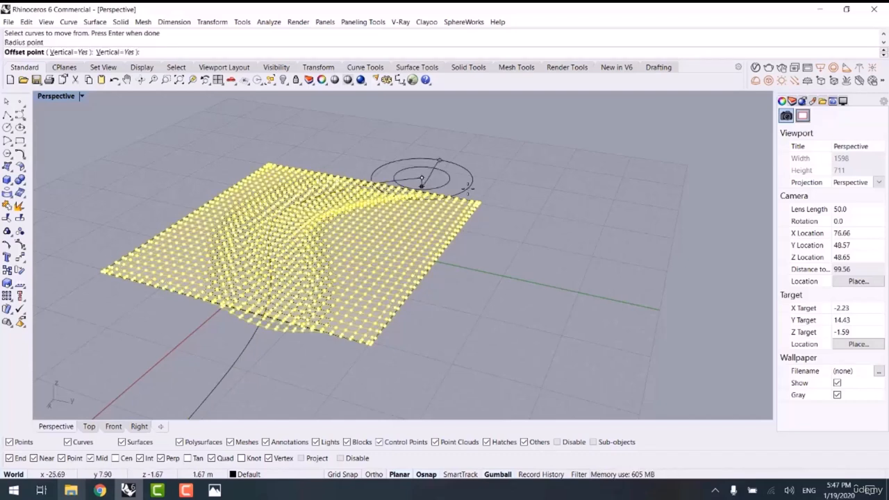
{"action": "left_click", "coordinate": [460, 158]}
{"action": "right_click_drag", "start_coordinate": [560, 276], "coordinate": [542, 221]}
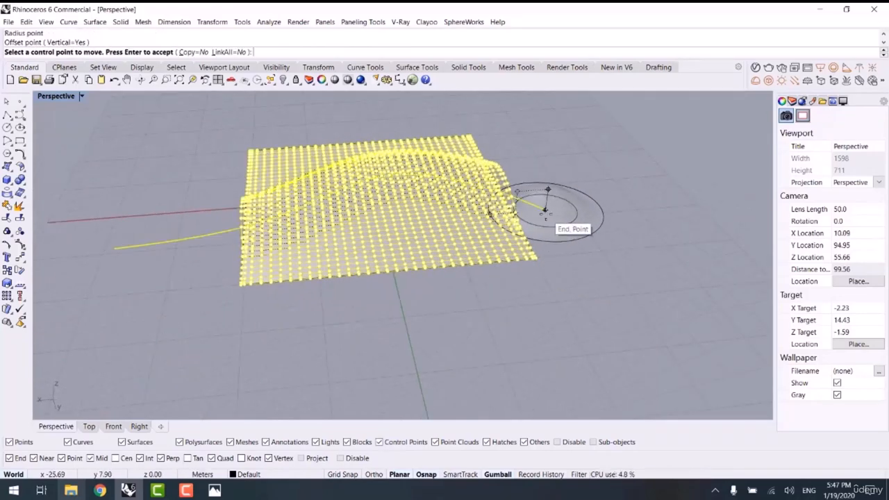
Try repositioning the soft move's control points at the curve's ends to reshape the ridge, accept the deformation, and undo it
{"action": "left_click", "coordinate": [546, 211]}
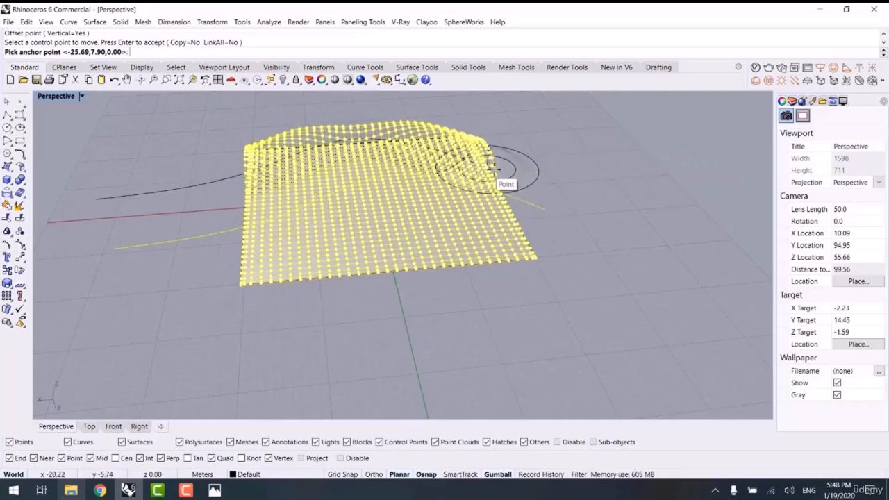
{"action": "right_click_drag", "start_coordinate": [486, 260], "coordinate": [544, 228]}
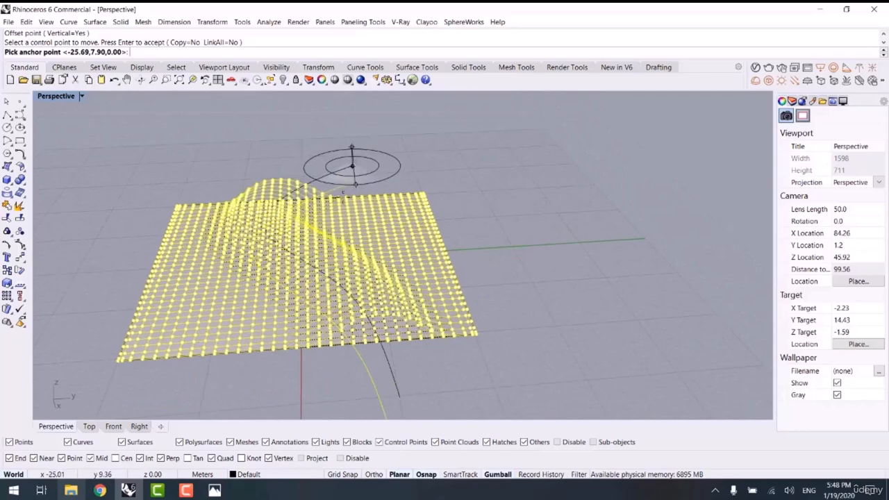
{"action": "left_click", "coordinate": [350, 187]}
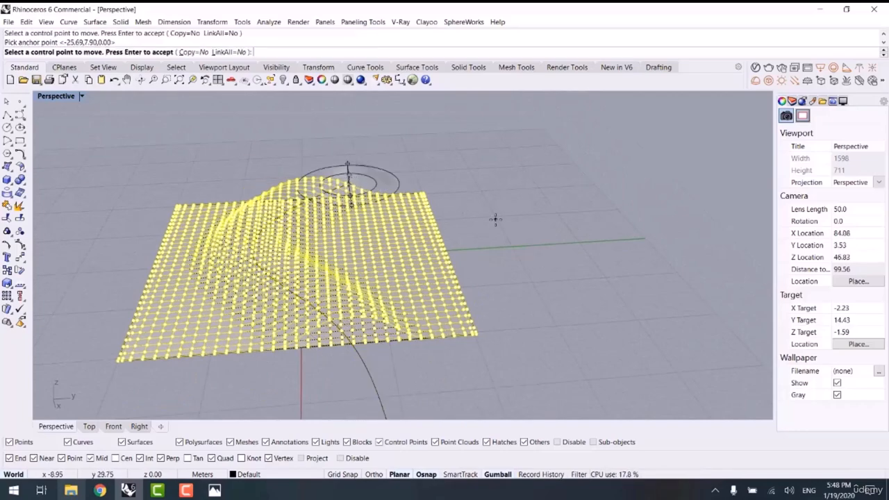
{"action": "key", "text": "Return"}
{"action": "mouse_move", "coordinate": [410, 293]}
{"action": "right_mouse_down"}
{"action": "mouse_move", "coordinate": [467, 264]}
{"action": "mouse_move", "coordinate": [576, 253]}
{"action": "mouse_move", "coordinate": [395, 287]}
{"action": "right_mouse_up"}
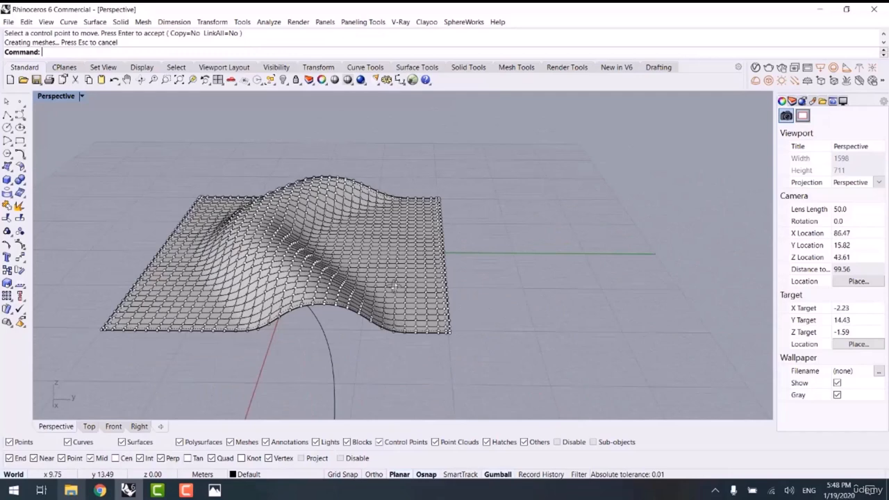
{"action": "key", "text": "ctrl+z"}
Switch to Photos to check the direction of the wave in the facade reference image, and return to Rhino
{"action": "left_click", "coordinate": [520, 286]}
{"action": "left_click", "coordinate": [215, 491]}
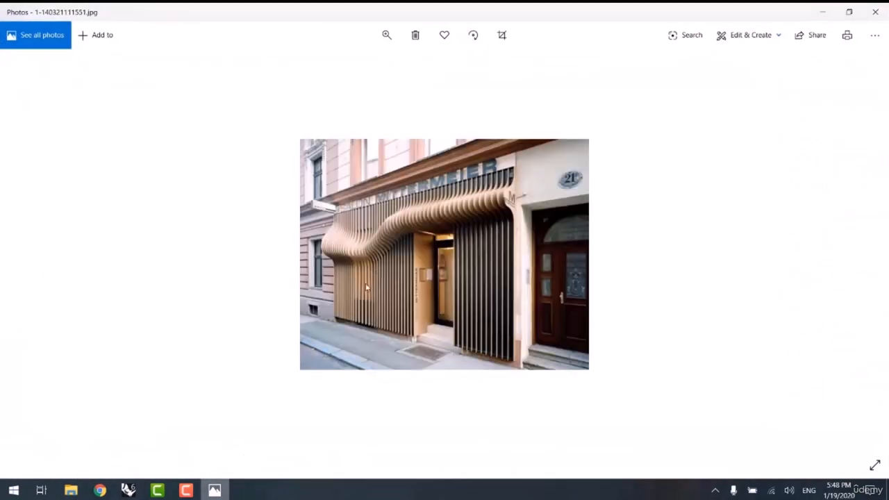
{"action": "left_click", "coordinate": [824, 12]}
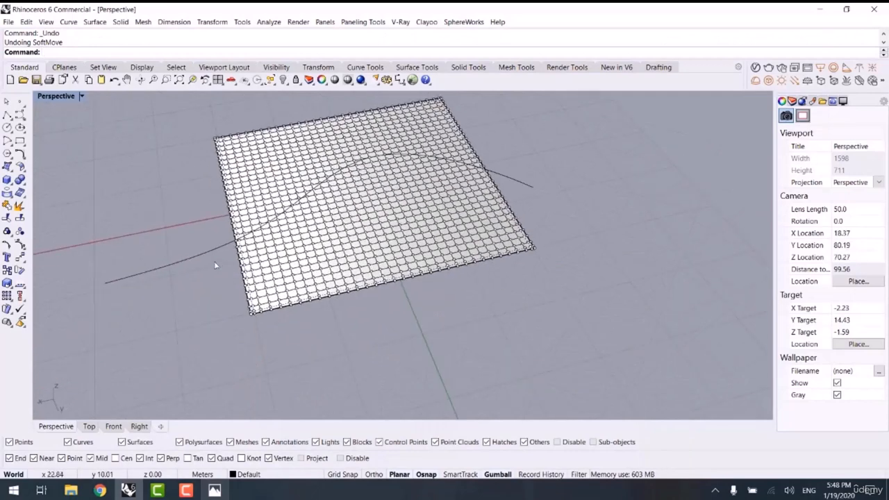
Flip the guide curve in Y by scaling it through itself, so it bends the opposite way across the flat surface
{"action": "right_click_drag", "start_coordinate": [194, 348], "coordinate": [197, 284]}
{"action": "left_click", "coordinate": [197, 283]}
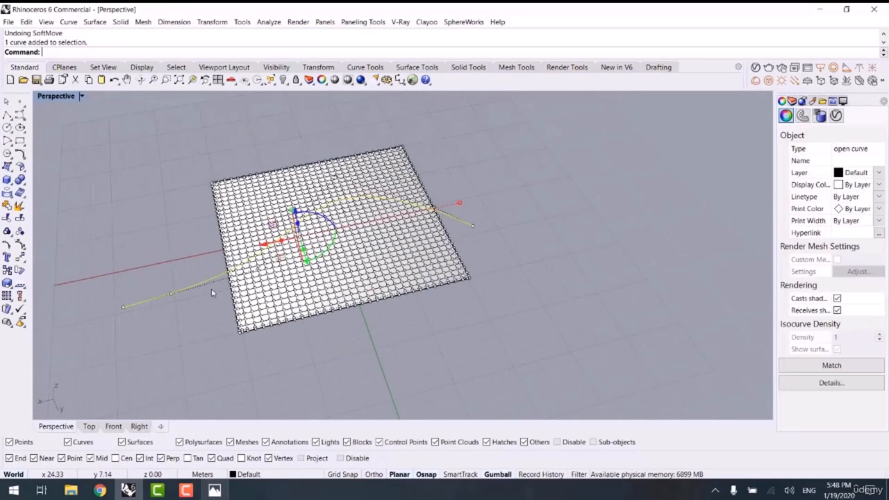
{"action": "left_click_drag", "start_coordinate": [292, 209], "coordinate": [306, 262]}
{"action": "left_click", "coordinate": [466, 151]}
{"action": "right_click_drag", "start_coordinate": [452, 243], "coordinate": [411, 211]}
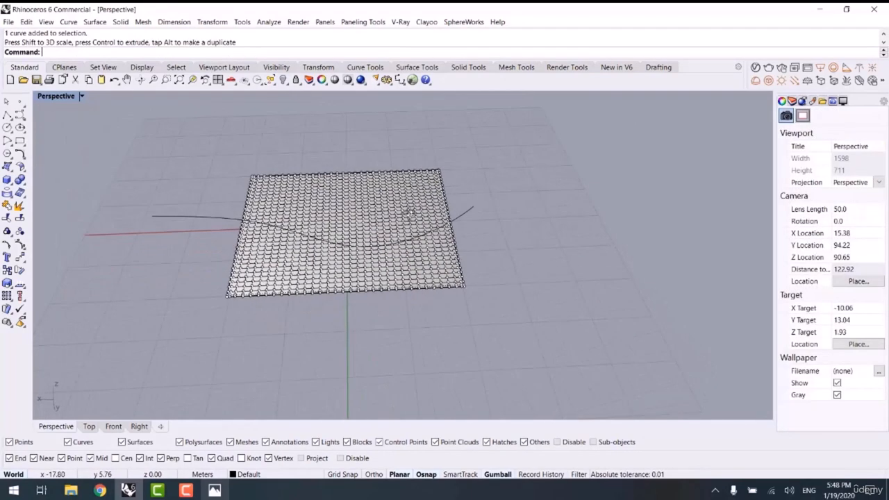
Start SoftMove on all the surface's control points, using the flipped curve as the base to move from
{"action": "right_click", "coordinate": [276, 38]}
{"action": "left_click", "coordinate": [319, 96]}
{"action": "left_click_drag", "start_coordinate": [210, 130], "coordinate": [373, 345]}
{"action": "left_click_drag", "start_coordinate": [312, 141], "coordinate": [494, 332]}
{"action": "right_click", "coordinate": [495, 334]}
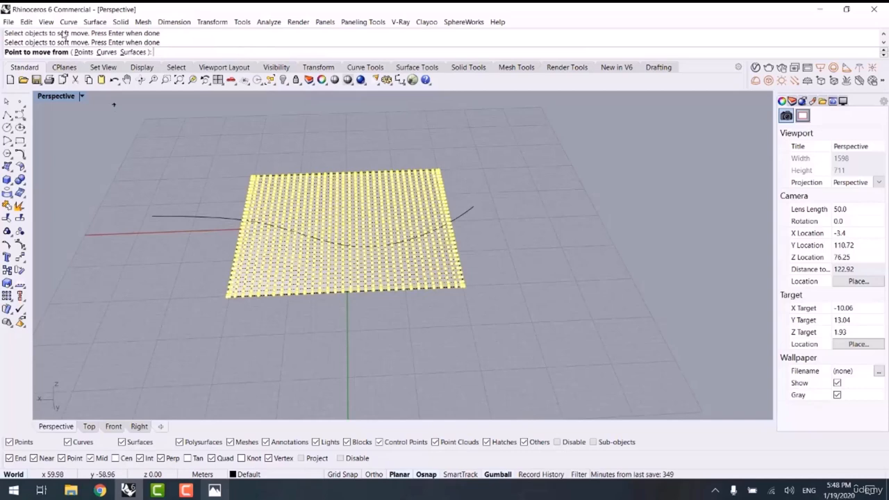
{"action": "left_click", "coordinate": [105, 52]}
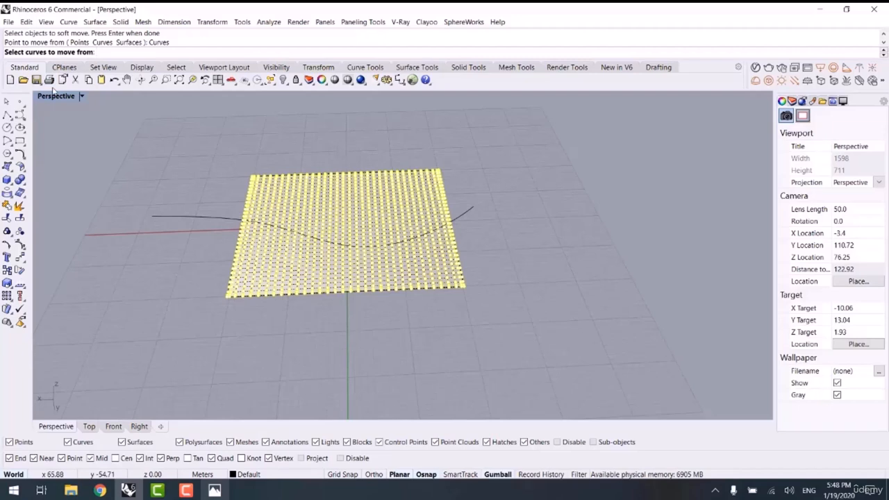
{"action": "left_click", "coordinate": [163, 218]}
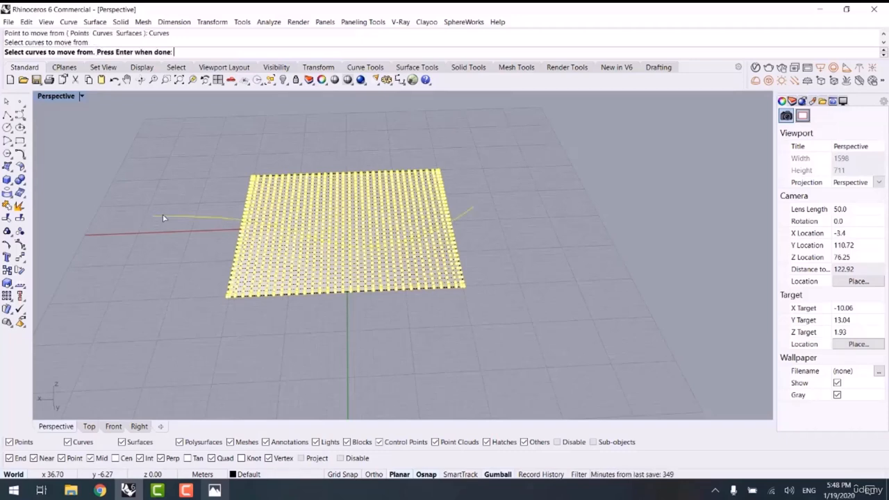
{"action": "key", "text": "Return"}
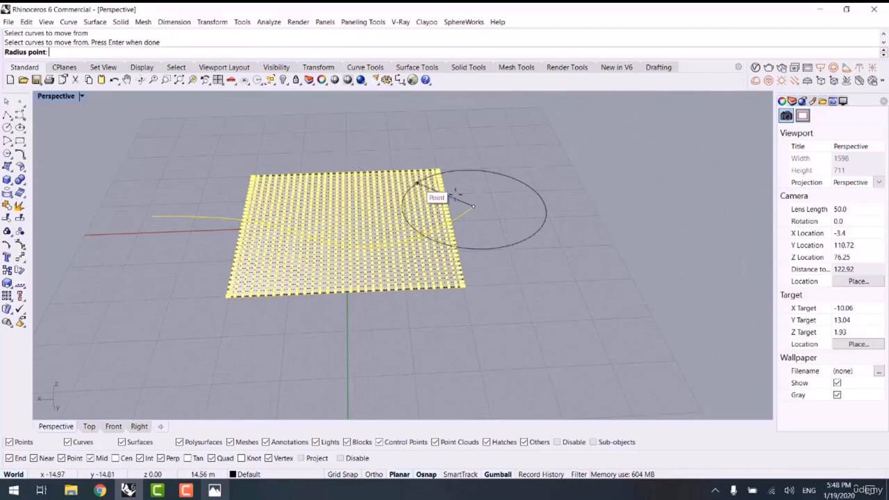
Define the soft move's radius around the flipped curve, raise the control points vertically into a ridge, and accept the deformation
{"action": "left_click", "coordinate": [494, 228]}
{"action": "right_click_drag", "start_coordinate": [519, 259], "coordinate": [609, 232]}
{"action": "left_click", "coordinate": [610, 251]}
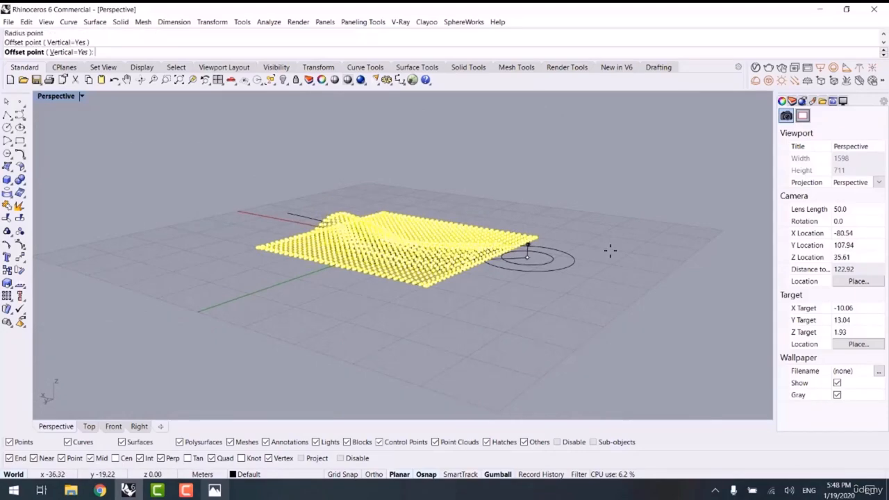
{"action": "key", "text": "Return"}
{"action": "left_click", "coordinate": [483, 329]}
Rotate the deformed surface upright so it stands like a wall
{"action": "right_click_drag", "start_coordinate": [480, 329], "coordinate": [407, 309]}
{"action": "scroll", "coordinate": [469, 328], "scroll_direction": "up", "scroll_amount": 6}
{"action": "left_click", "coordinate": [462, 253]}
{"action": "right_click_drag", "start_coordinate": [462, 253], "coordinate": [407, 243]}
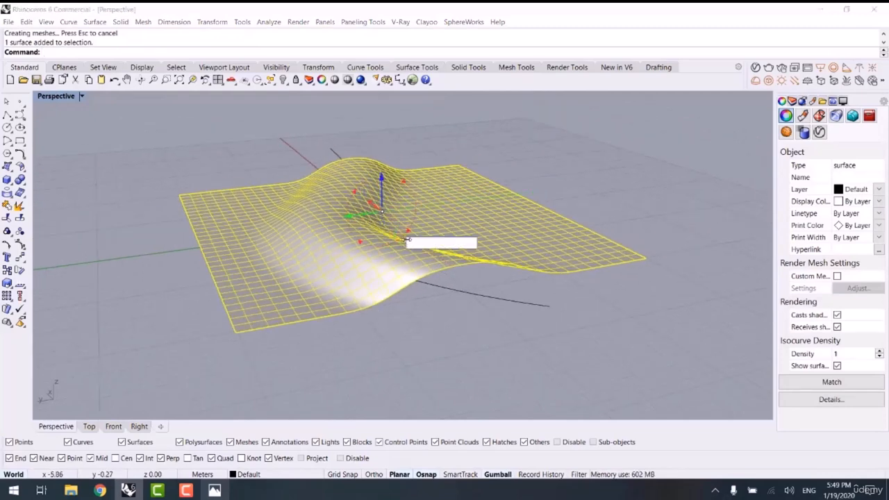
{"action": "key", "text": "Return"}
Move the upright surface from its lower corner to the origin, point 0
{"action": "scroll", "coordinate": [444, 290], "scroll_direction": "down", "scroll_amount": 6}
{"action": "right_click_drag", "start_coordinate": [409, 335], "coordinate": [451, 339]}
{"action": "type", "text": "m"}
{"action": "key", "text": "Return"}
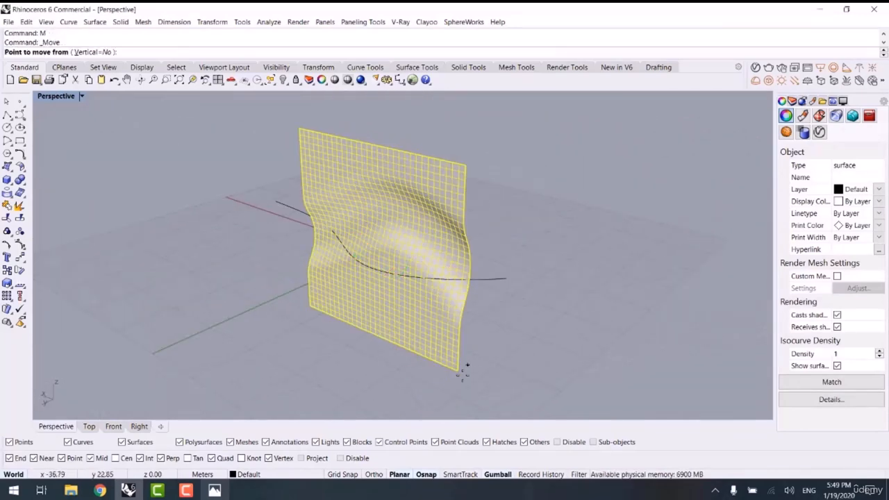
{"action": "left_click", "coordinate": [461, 372]}
{"action": "left_click", "coordinate": [464, 368]}
Delete the guide curve lying on the ground plane
{"action": "left_click", "coordinate": [482, 269]}
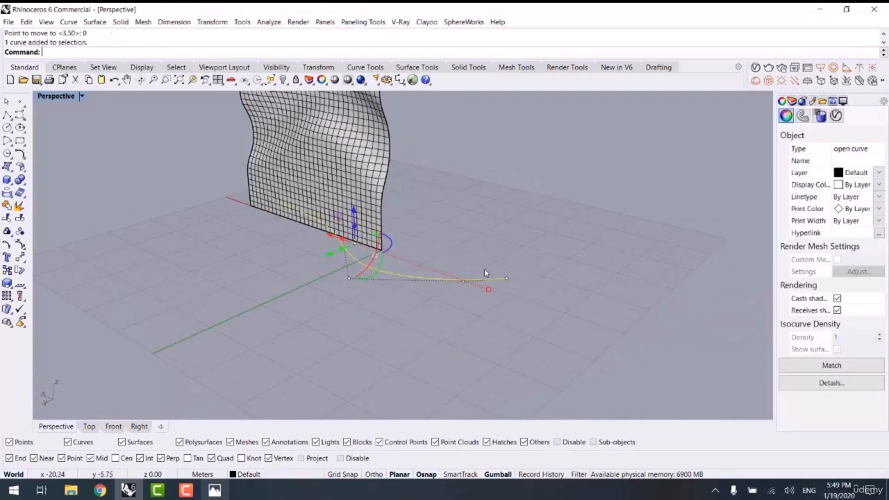
{"action": "key", "text": "Delete"}
{"action": "scroll", "coordinate": [496, 253], "scroll_direction": "down", "scroll_amount": 5}
{"action": "right_click_drag", "start_coordinate": [497, 253], "coordinate": [292, 252]}
{"action": "scroll", "coordinate": [369, 249], "scroll_direction": "up", "scroll_amount": 5}
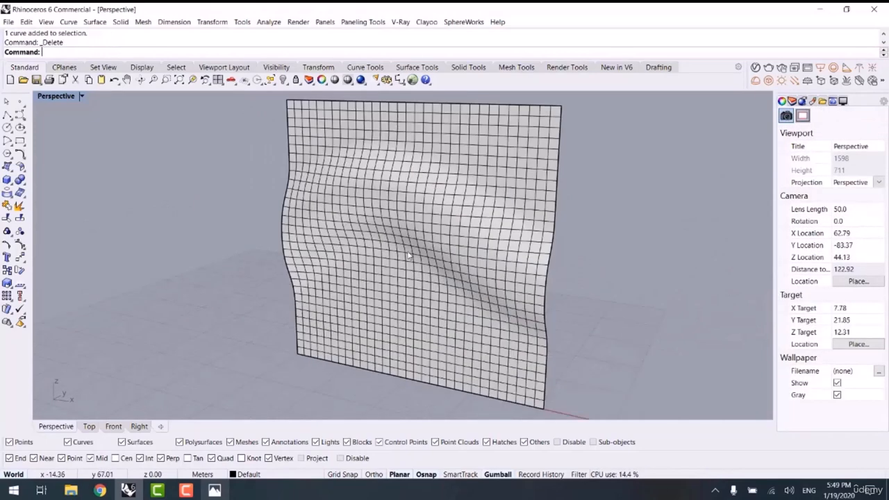
{"action": "right_click_drag", "start_coordinate": [401, 252], "coordinate": [387, 254]}
{"action": "right_click_drag", "start_coordinate": [432, 295], "coordinate": [381, 273], "text": "shift"}
{"action": "scroll", "coordinate": [403, 289], "scroll_direction": "down", "scroll_amount": 2}
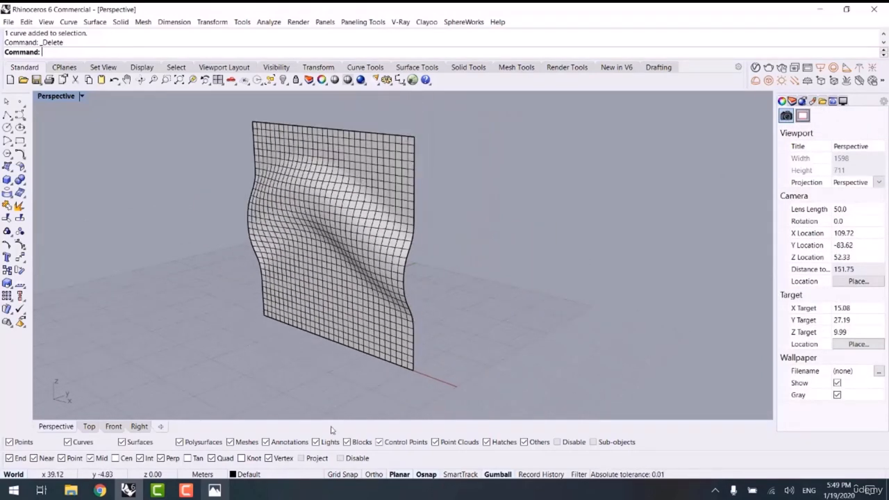
Switch to Photos to compare the standing surface with the slatted facade image, and return to Rhino
{"action": "left_click", "coordinate": [215, 490]}
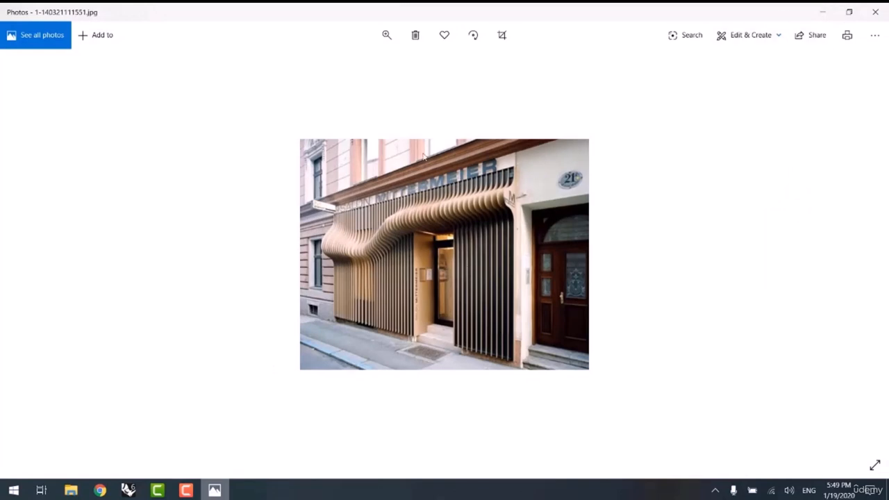
{"action": "left_click", "coordinate": [823, 14]}
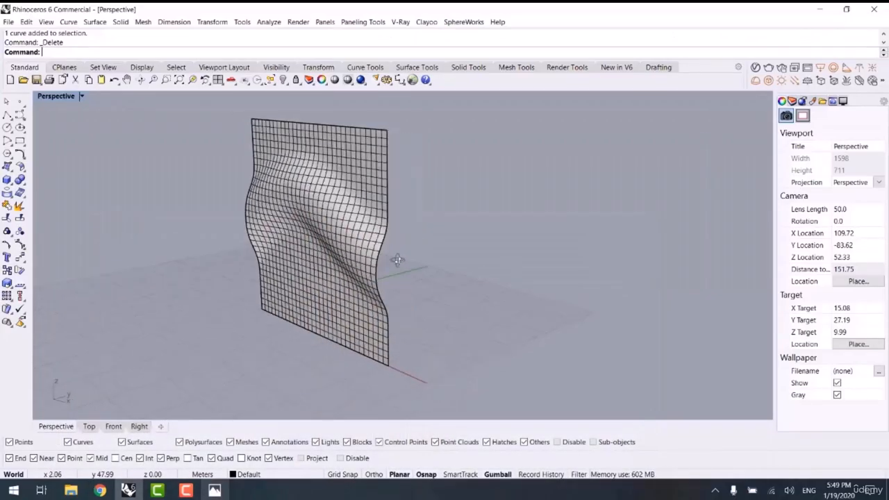
{"action": "right_click_drag", "start_coordinate": [397, 260], "coordinate": [399, 253]}
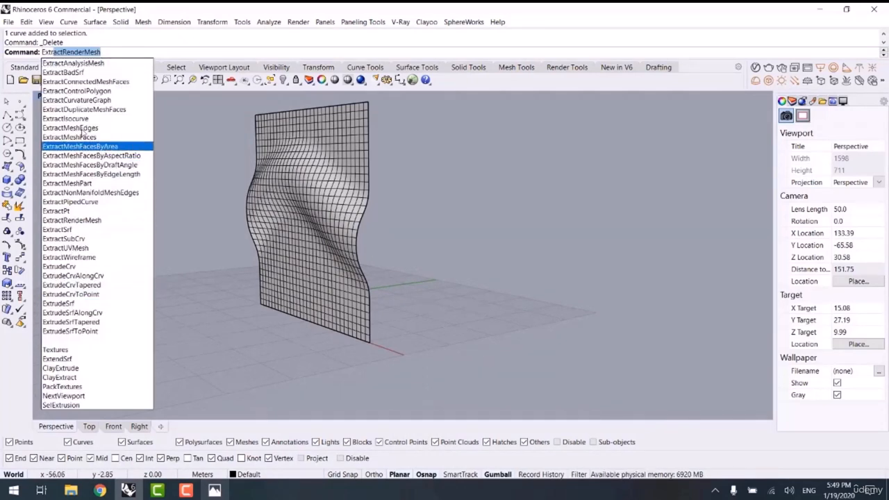
Extract all isocurves of the standing surface in the V direction with ExtractIsocurve
{"action": "left_click", "coordinate": [83, 119]}
{"action": "left_click", "coordinate": [303, 173]}
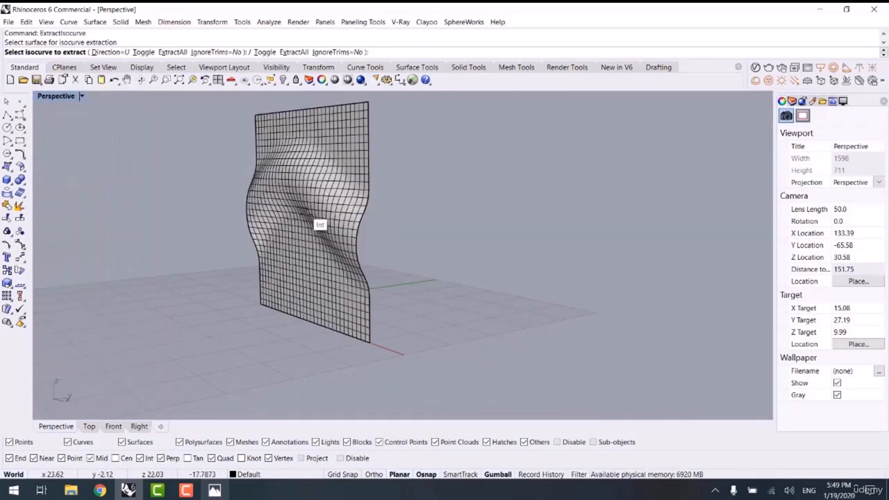
{"action": "type", "text": "d"}
{"action": "key", "text": "Return"}
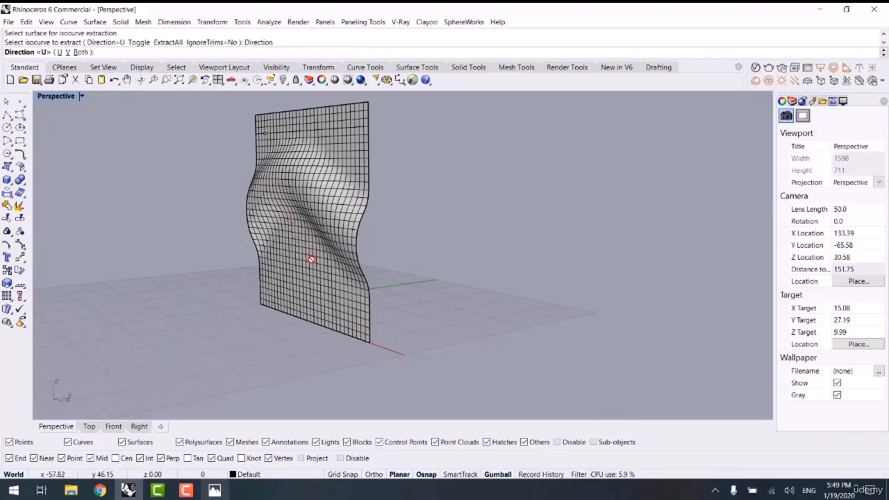
{"action": "right_click_drag", "start_coordinate": [314, 371], "coordinate": [373, 316]}
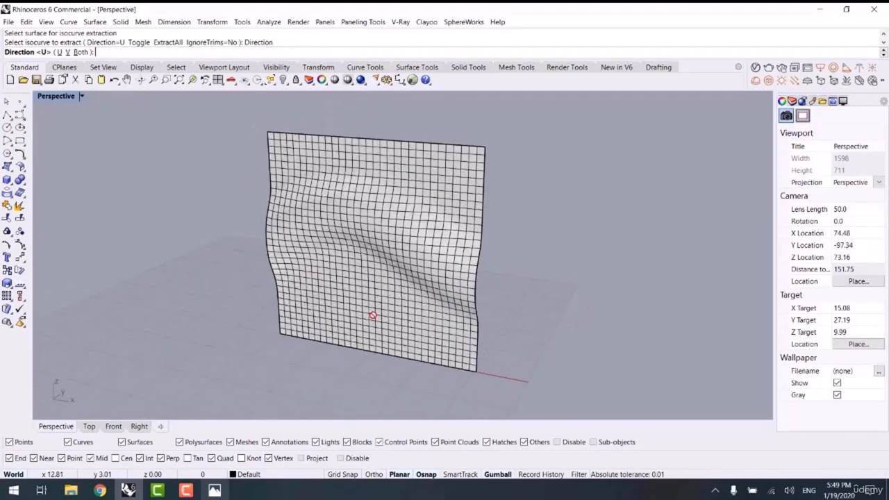
{"action": "left_click", "coordinate": [68, 52]}
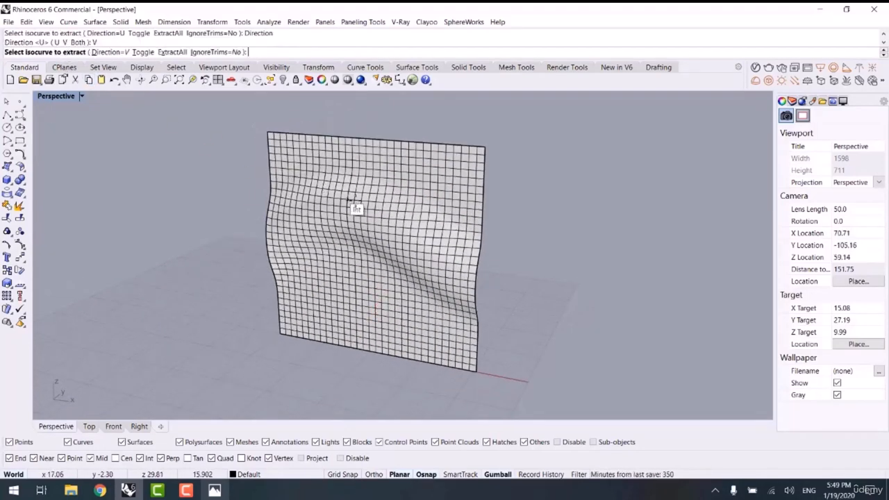
{"action": "left_click", "coordinate": [170, 55]}
{"action": "right_click", "coordinate": [274, 344]}
Move the extracted isocurves along the X axis, clear of the original surface
{"action": "scroll", "coordinate": [275, 347], "scroll_direction": "down", "scroll_amount": 10}
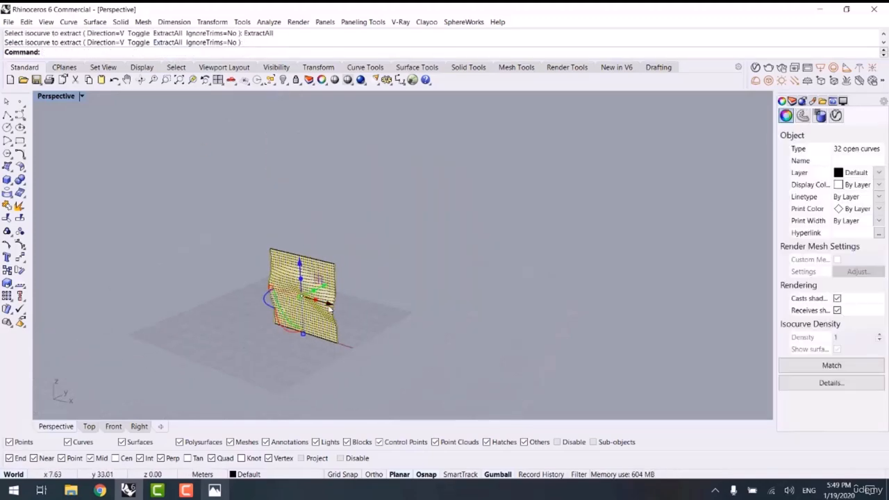
{"action": "left_click_drag", "start_coordinate": [330, 306], "coordinate": [235, 292]}
{"action": "left_click", "coordinate": [244, 211]}
Extrude the 32 separated isocurves a short distance along the X axis into narrow vertical strips
{"action": "scroll", "coordinate": [247, 268], "scroll_direction": "up", "scroll_amount": 12}
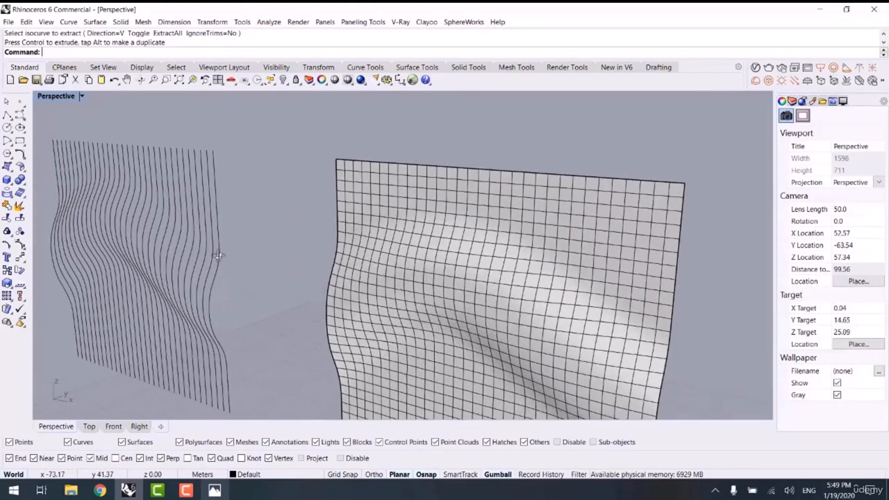
{"action": "right_click_drag", "start_coordinate": [218, 256], "coordinate": [344, 243]}
{"action": "left_click_drag", "start_coordinate": [53, 202], "coordinate": [52, 202]}
{"action": "right_click_drag", "start_coordinate": [139, 236], "coordinate": [224, 263]}
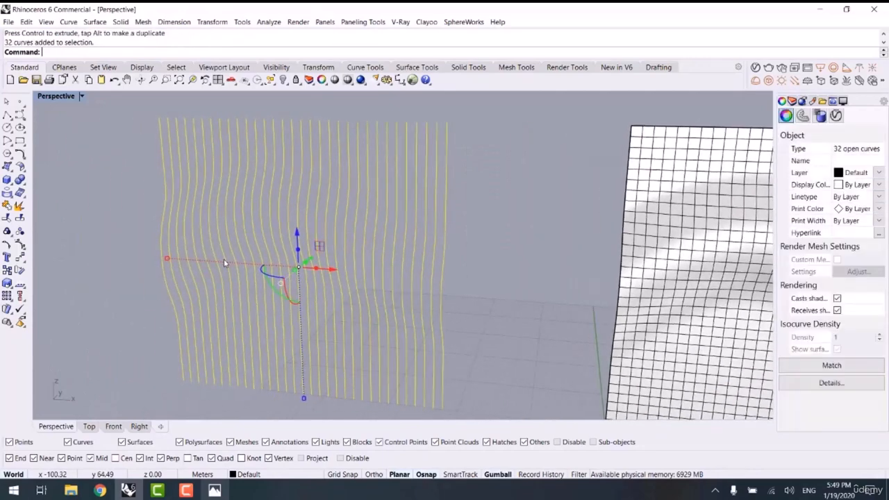
{"action": "mouse_move", "coordinate": [319, 269]}
{"action": "left_mouse_down"}
{"action": "mouse_move", "coordinate": [307, 269]}
{"action": "mouse_move", "coordinate": [318, 269]}
{"action": "left_mouse_up"}
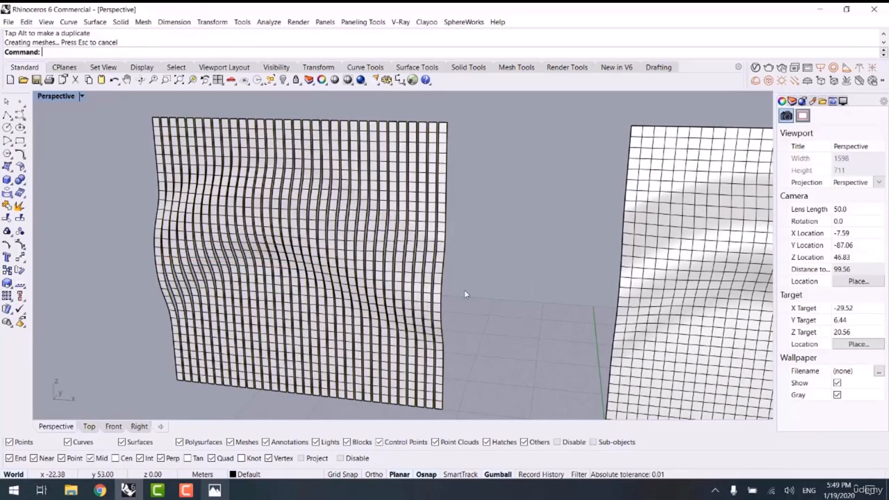
Extrude the strips in depth along the Y axis into solid slats and examine them in Rendered display mode
{"action": "right_click_drag", "start_coordinate": [349, 281], "coordinate": [321, 263]}
{"action": "left_click_drag", "start_coordinate": [314, 249], "coordinate": [329, 243]}
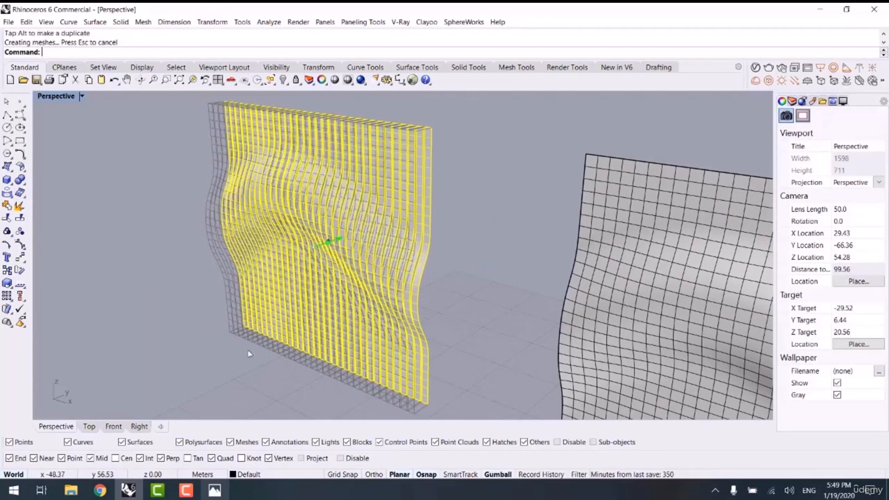
{"action": "left_click", "coordinate": [516, 242]}
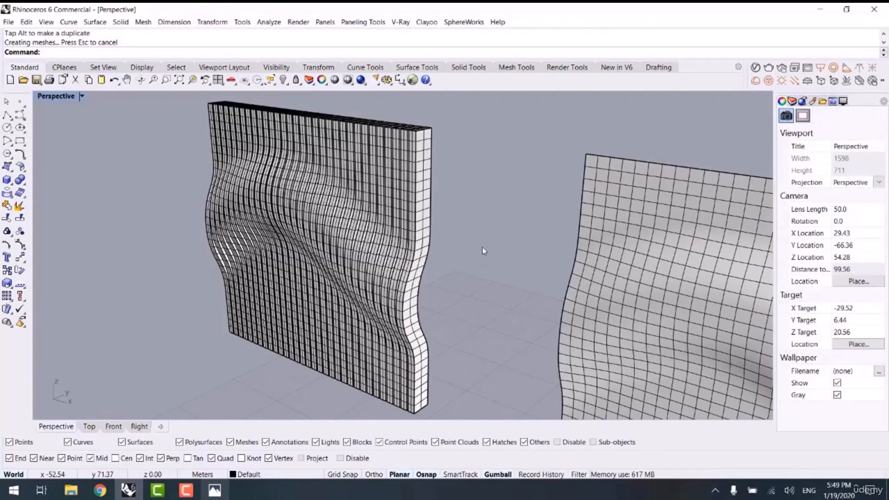
{"action": "key", "text": "ctrl+alt+r"}
{"action": "right_click_drag", "start_coordinate": [334, 272], "coordinate": [486, 266]}
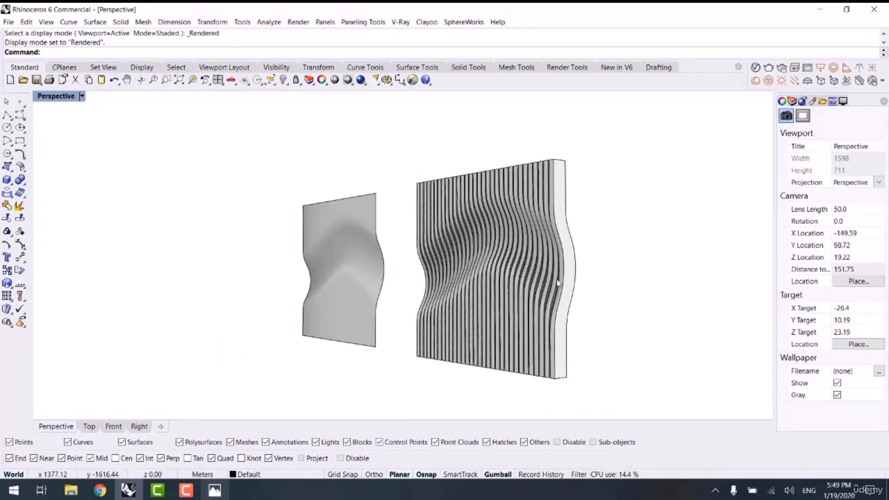
Undo the depth extrusion of the strips and return the viewport to Shaded display mode
{"action": "key", "text": "ctrl+z"}
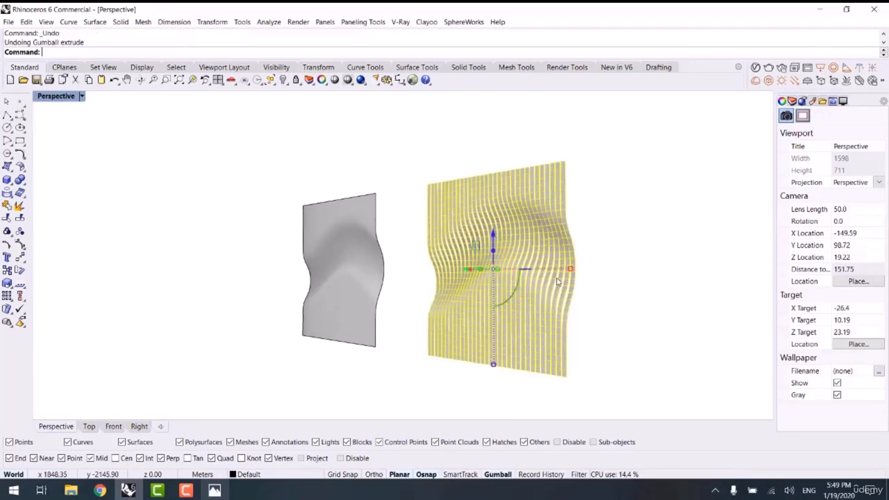
{"action": "right_click_drag", "start_coordinate": [588, 317], "coordinate": [278, 341]}
{"action": "left_click", "coordinate": [512, 305]}
{"action": "right_click_drag", "start_coordinate": [512, 306], "coordinate": [449, 312]}
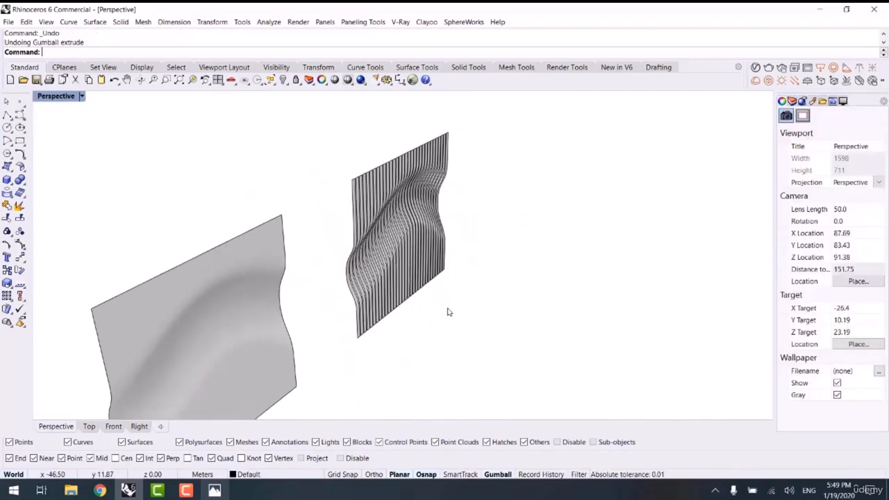
{"action": "key", "text": "ctrl+alt+s"}
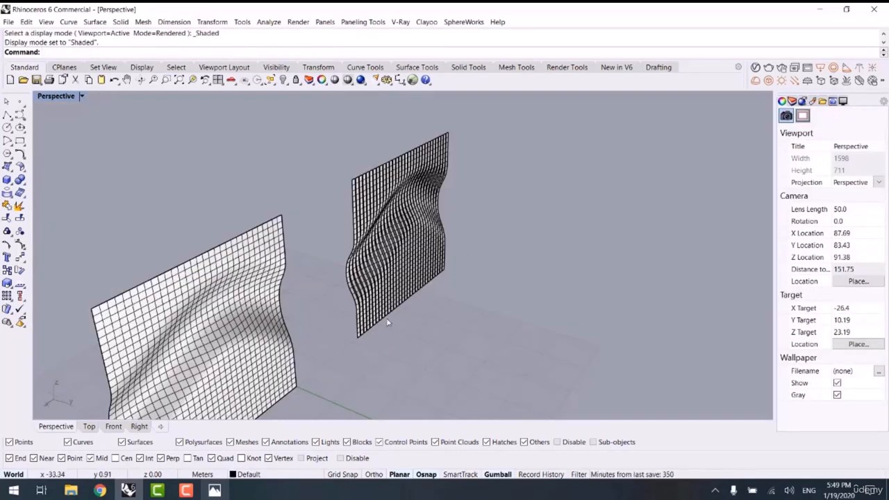
Create a vertical plane spanning the slat strips from one bottom corner to the other and up to their top edge
{"action": "left_click", "coordinate": [12, 171]}
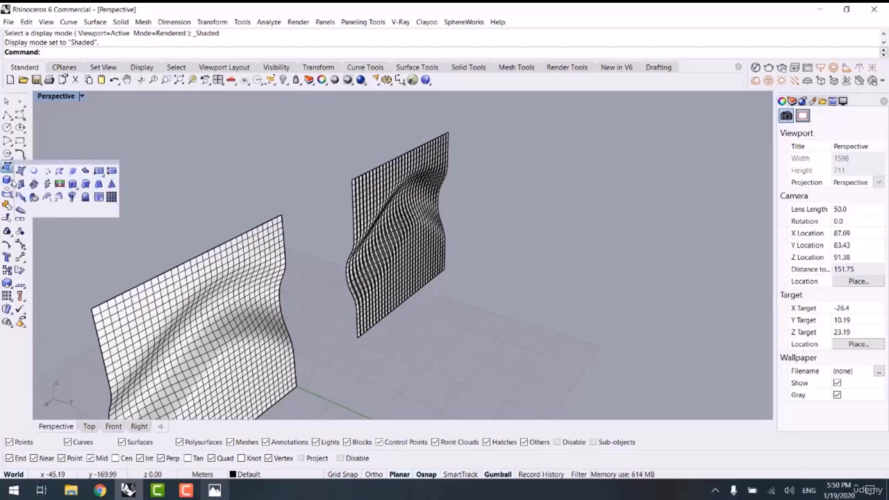
{"action": "left_click", "coordinate": [21, 184]}
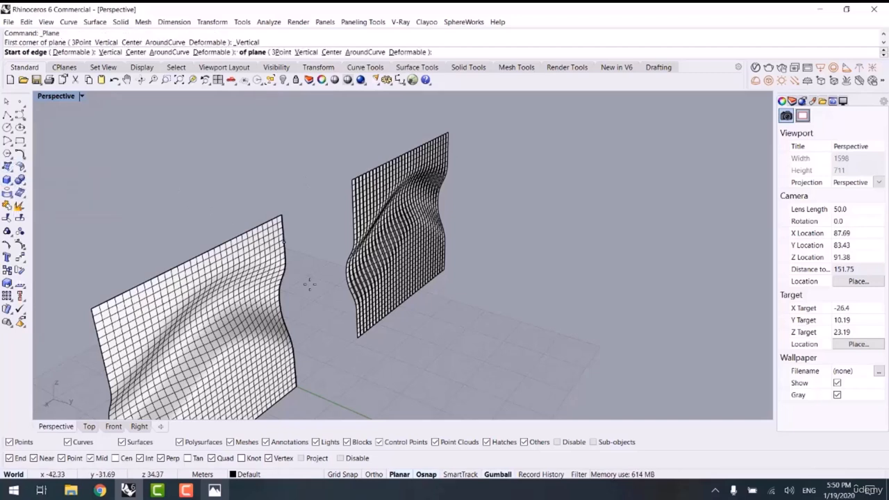
{"action": "left_click", "coordinate": [359, 341]}
{"action": "left_click", "coordinate": [445, 270]}
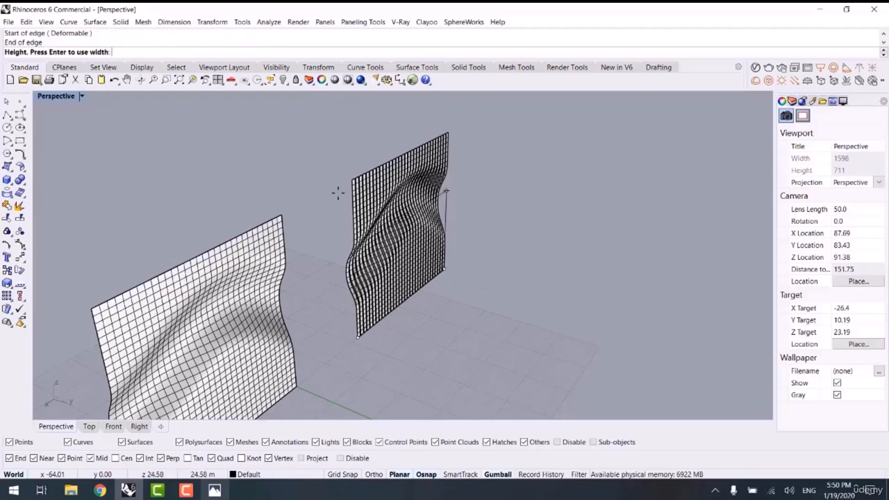
{"action": "left_click", "coordinate": [359, 181]}
Move the vertical plane along the Y axis until it stands clear behind the wavy strips
{"action": "left_click", "coordinate": [432, 233]}
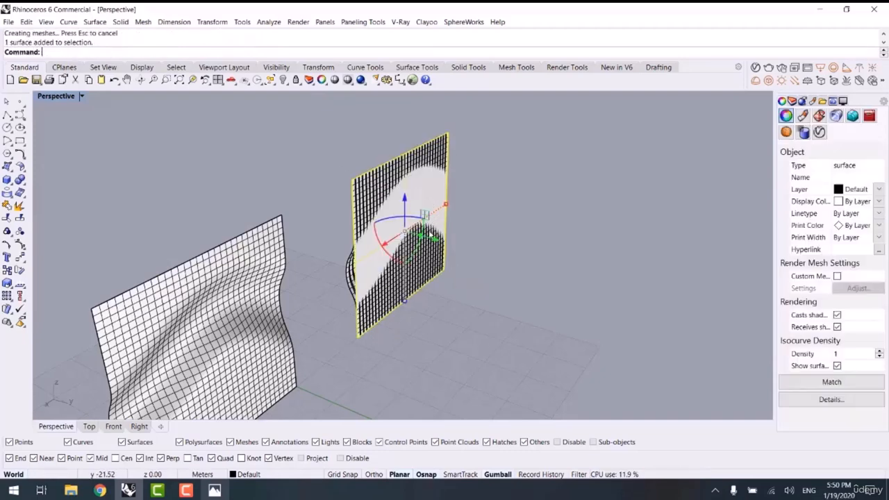
{"action": "left_click_drag", "start_coordinate": [434, 239], "coordinate": [465, 251]}
{"action": "left_click", "coordinate": [466, 251]}
{"action": "right_click_drag", "start_coordinate": [465, 252], "coordinate": [482, 241]}
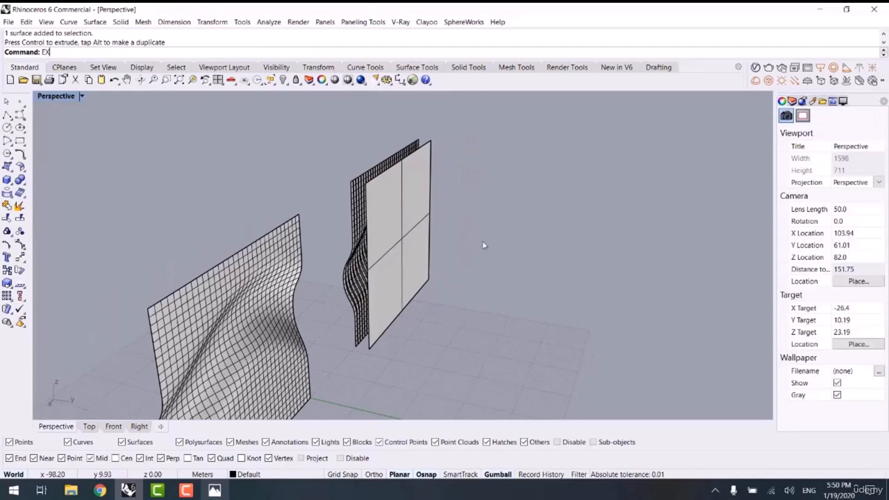
Extrude all the strips as solids along the Y axis with ExtrudeSrf, using the vertical plane as the boundary
{"action": "type", "text": "tractRenderMesh"}
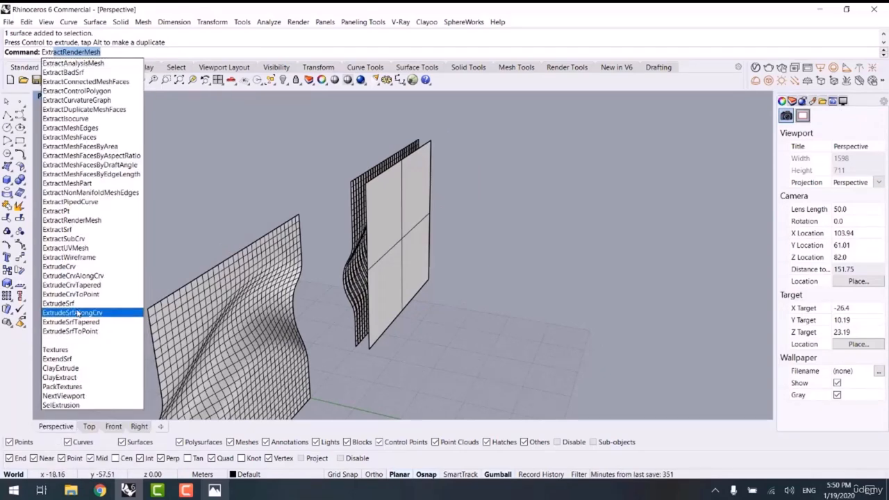
{"action": "left_click", "coordinate": [77, 304]}
{"action": "right_click_drag", "start_coordinate": [313, 255], "coordinate": [353, 230]}
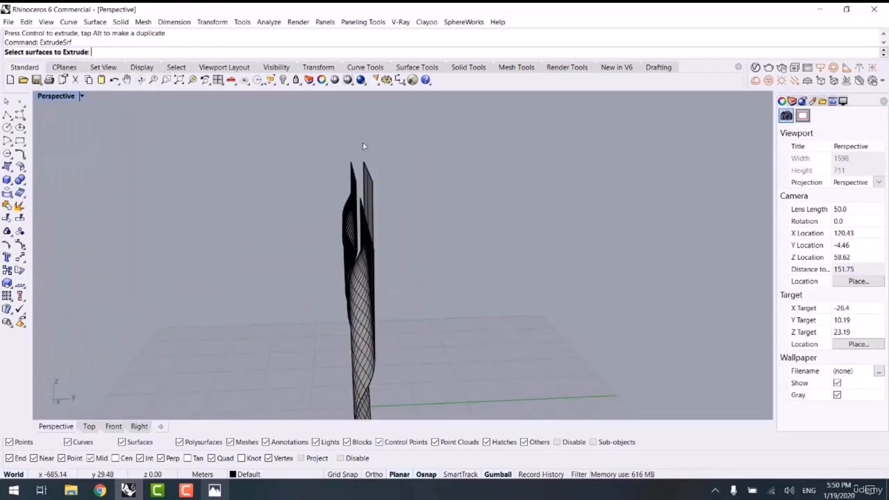
{"action": "left_click_drag", "start_coordinate": [360, 141], "coordinate": [343, 198]}
{"action": "right_click_drag", "start_coordinate": [342, 198], "coordinate": [443, 136]}
{"action": "key", "text": "Return"}
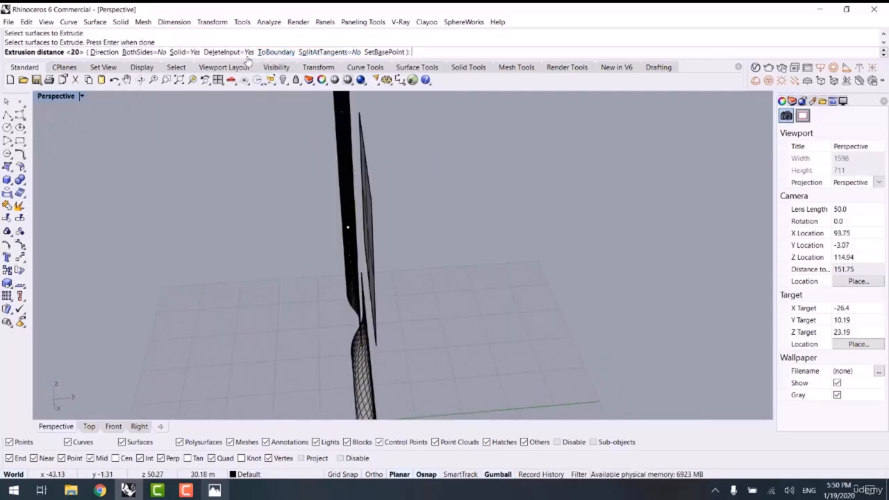
{"action": "right_click_drag", "start_coordinate": [384, 169], "coordinate": [480, 149]}
{"action": "left_click", "coordinate": [105, 53]}
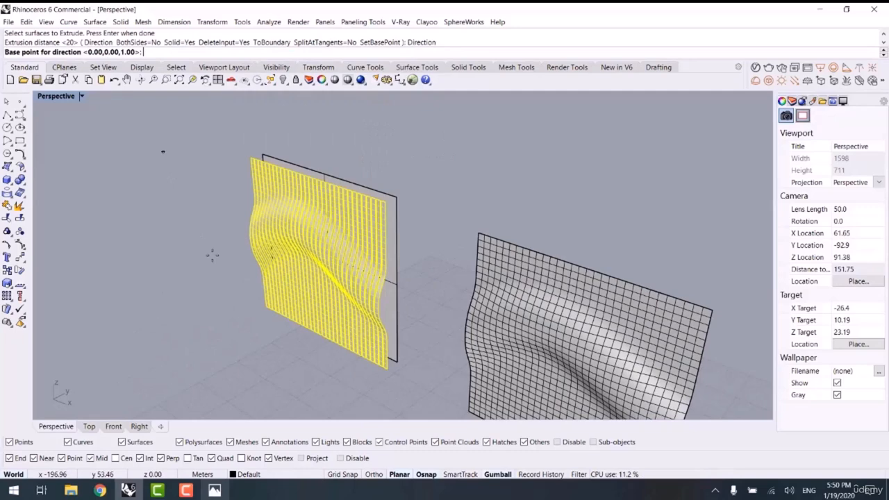
{"action": "left_click", "coordinate": [389, 368]}
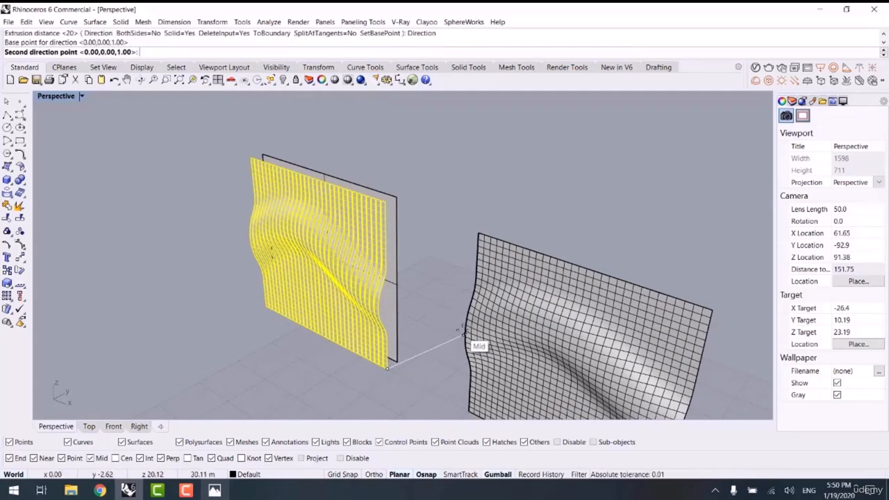
{"action": "left_click", "coordinate": [452, 296]}
{"action": "left_click", "coordinate": [276, 52]}
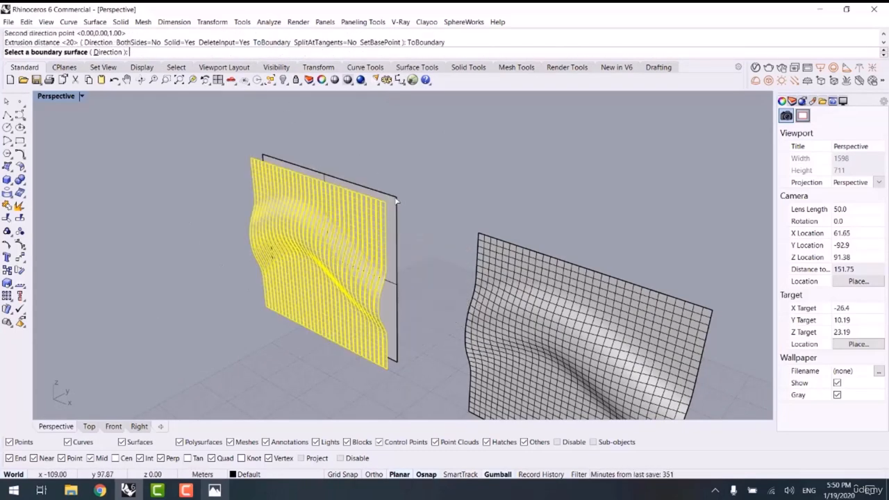
{"action": "left_click", "coordinate": [394, 259]}
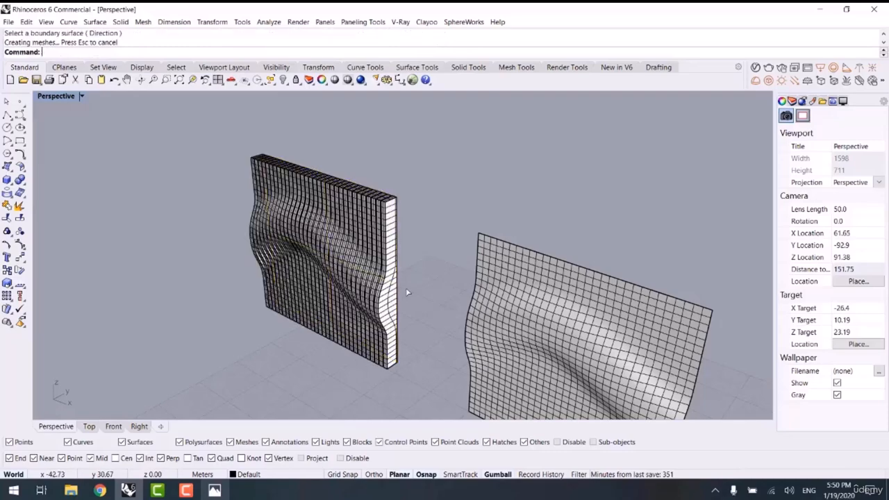
Copy the original wavy surface a short distance along the Y axis
{"action": "scroll", "coordinate": [379, 261], "scroll_direction": "up", "scroll_amount": 5}
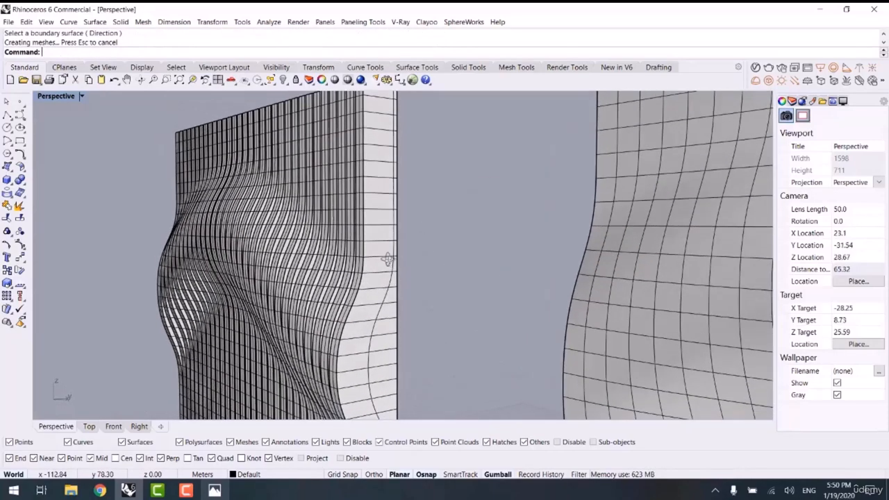
{"action": "scroll", "coordinate": [375, 261], "scroll_direction": "down", "scroll_amount": 8}
{"action": "right_click_drag", "start_coordinate": [375, 262], "coordinate": [307, 318]}
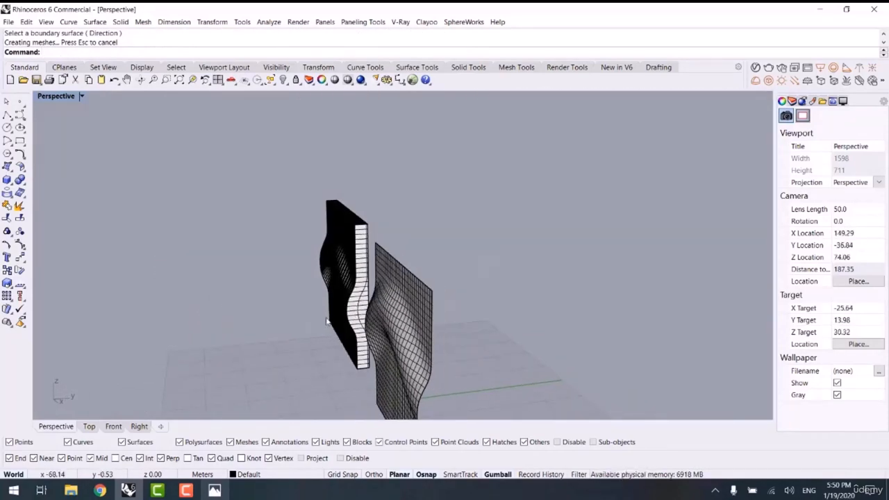
{"action": "right_click_drag", "start_coordinate": [545, 272], "coordinate": [480, 249]}
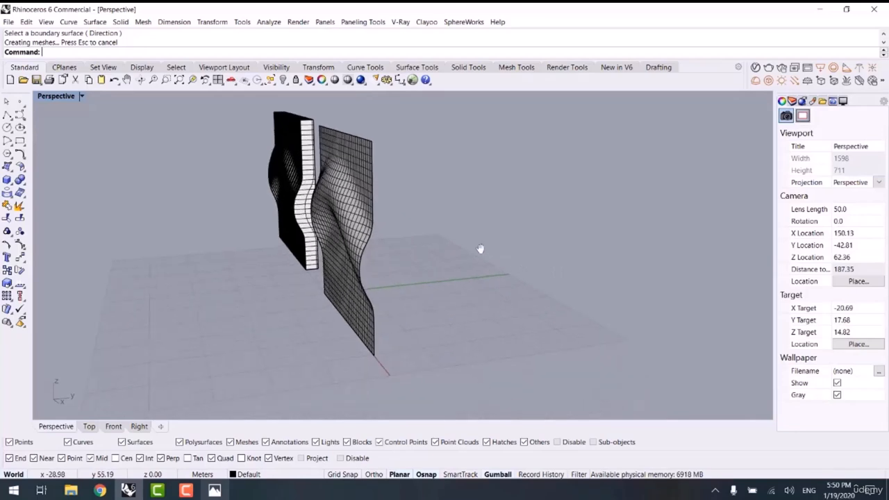
{"action": "left_click", "coordinate": [375, 215]}
{"action": "right_click_drag", "start_coordinate": [379, 216], "coordinate": [401, 279], "text": "shift"}
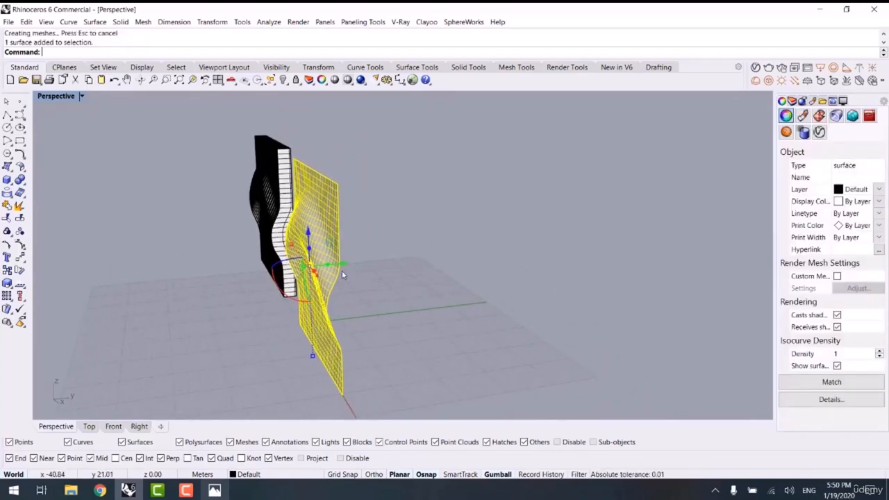
{"action": "mouse_move", "coordinate": [346, 266]}
{"action": "left_mouse_down"}
{"action": "mouse_move", "coordinate": [362, 263]}
{"action": "mouse_move", "coordinate": [354, 263]}
{"action": "left_mouse_up"}
Flatten the copied wavy surface into a vertical plane by scaling it along the Y axis
{"action": "scroll", "coordinate": [346, 272], "scroll_direction": "up", "scroll_amount": 4}
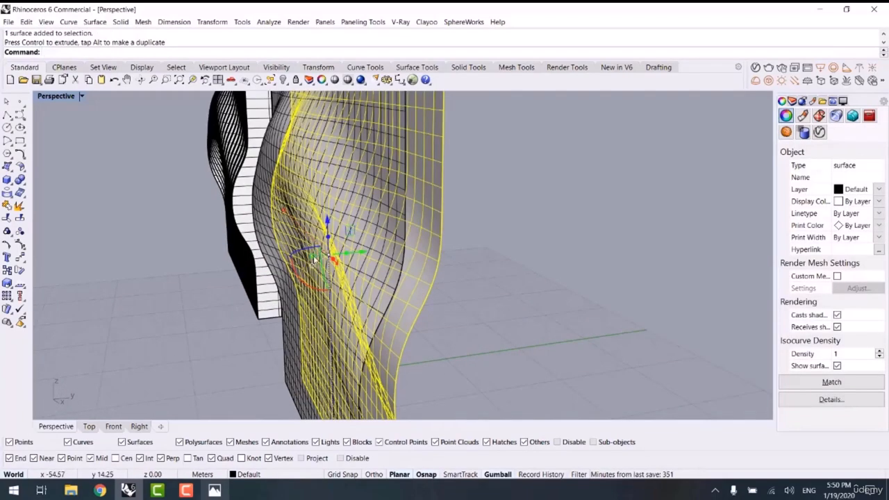
{"action": "left_click", "coordinate": [315, 257]}
{"action": "key", "text": "Return"}
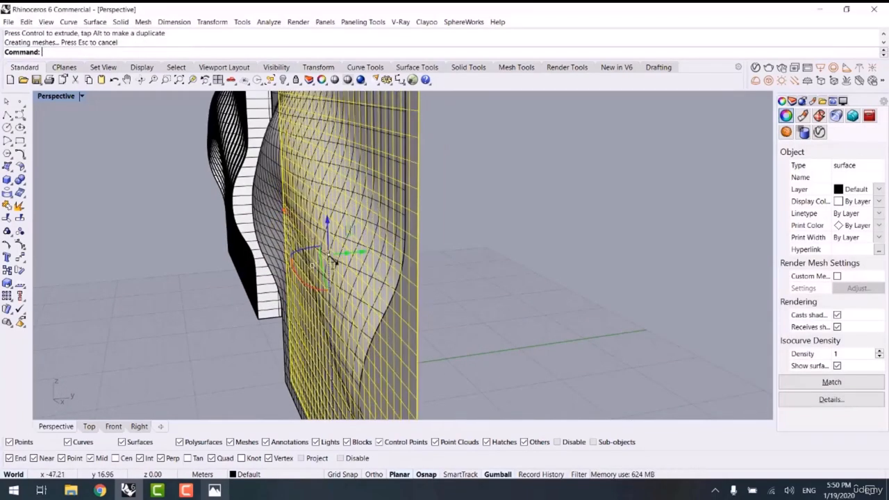
{"action": "left_click", "coordinate": [517, 224]}
Loft the bottom edges of the wavy surface and the flat copy to close the underside
{"action": "right_click_drag", "start_coordinate": [517, 224], "coordinate": [470, 248]}
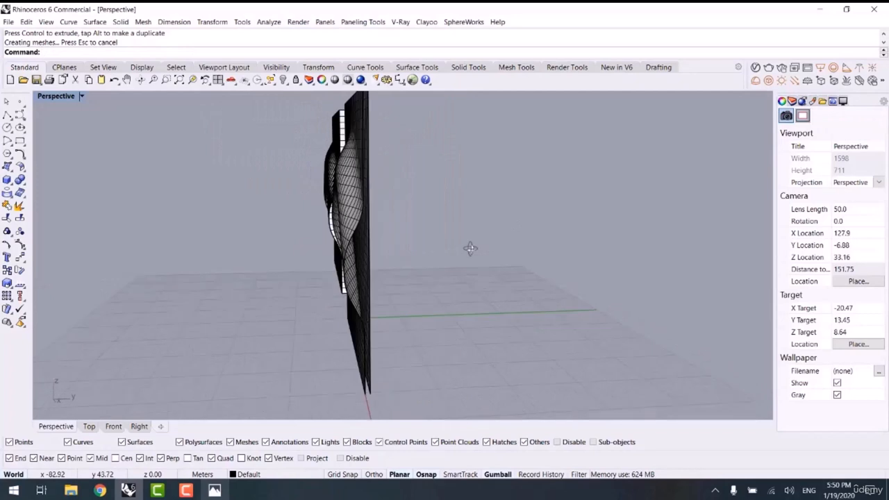
{"action": "key", "text": "Return"}
{"action": "left_click", "coordinate": [361, 391]}
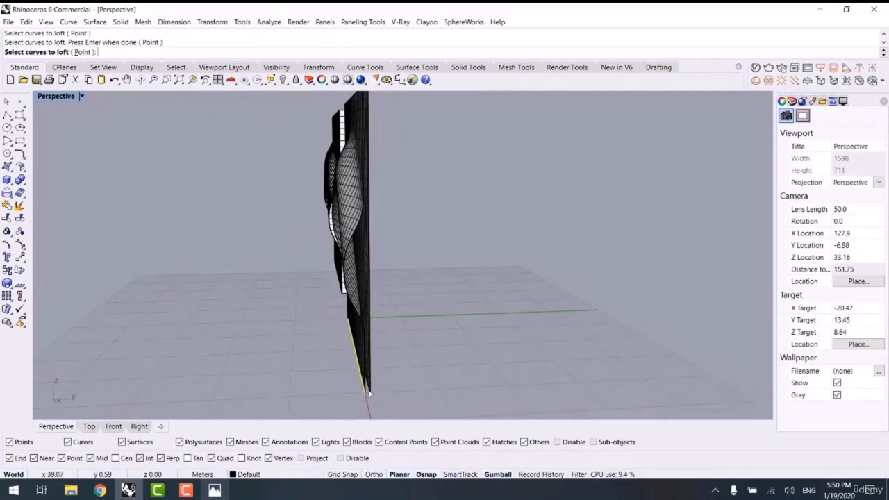
{"action": "scroll", "coordinate": [368, 393], "scroll_direction": "up", "scroll_amount": 4}
{"action": "key", "text": "Return"}
{"action": "key", "text": "Return"}
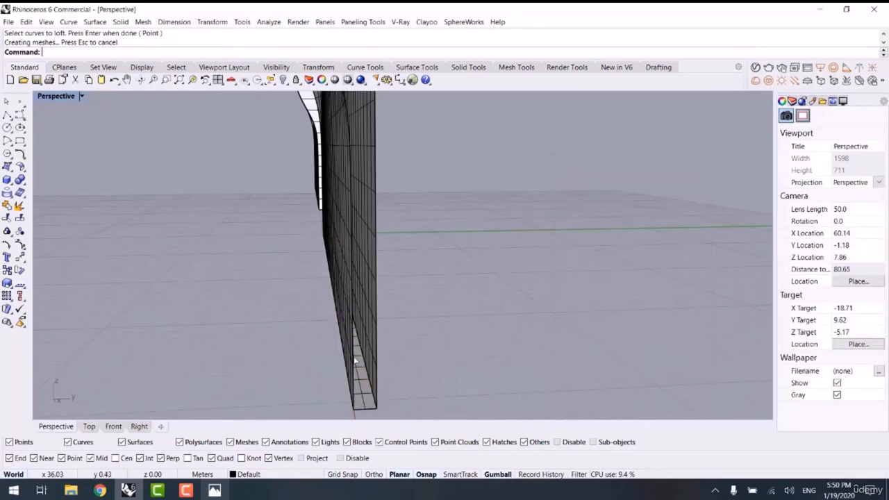
Loft the nearest pair of vertical side edges between the wavy surface and the flat copy
{"action": "key", "text": "Return"}
{"action": "left_click", "coordinate": [353, 356]}
{"action": "left_click", "coordinate": [379, 341]}
{"action": "key", "text": "Return"}
{"action": "key", "text": "Return"}
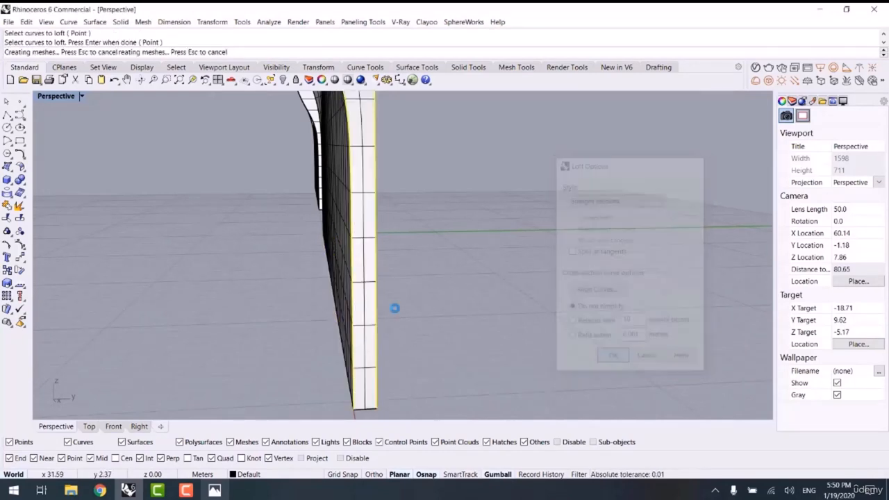
Loft the top edges of the wavy surface and the flat copy to close the upper side
{"action": "scroll", "coordinate": [395, 309], "scroll_direction": "down", "scroll_amount": 8}
{"action": "right_click_drag", "start_coordinate": [395, 309], "coordinate": [405, 317]}
{"action": "key", "text": "Return"}
{"action": "scroll", "coordinate": [405, 318], "scroll_direction": "up", "scroll_amount": 4}
{"action": "left_click", "coordinate": [417, 315]}
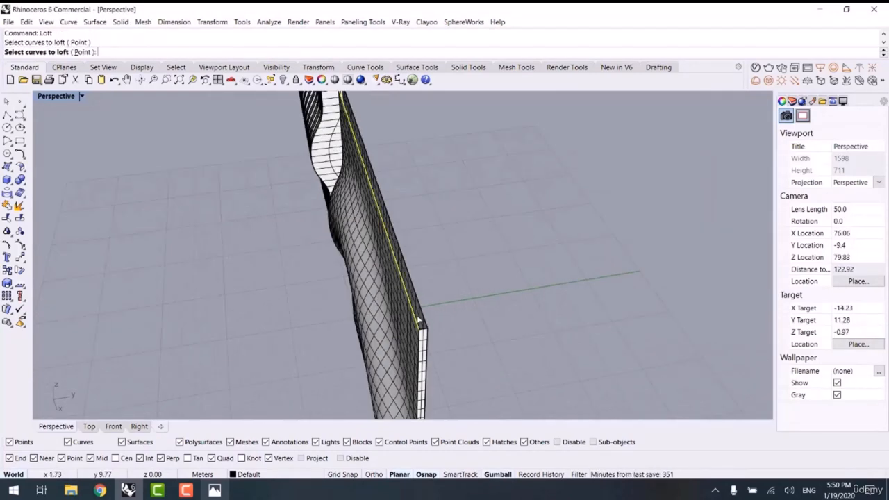
{"action": "left_click", "coordinate": [424, 318]}
{"action": "key", "text": "Return"}
{"action": "key", "text": "Return"}
Loft the vertical edges at the opposite end of the panel to close its last open side
{"action": "right_click_drag", "start_coordinate": [291, 292], "coordinate": [511, 259]}
{"action": "key", "text": "Return"}
{"action": "scroll", "coordinate": [511, 260], "scroll_direction": "up", "scroll_amount": 3}
{"action": "left_click", "coordinate": [509, 259]}
{"action": "left_click", "coordinate": [504, 254]}
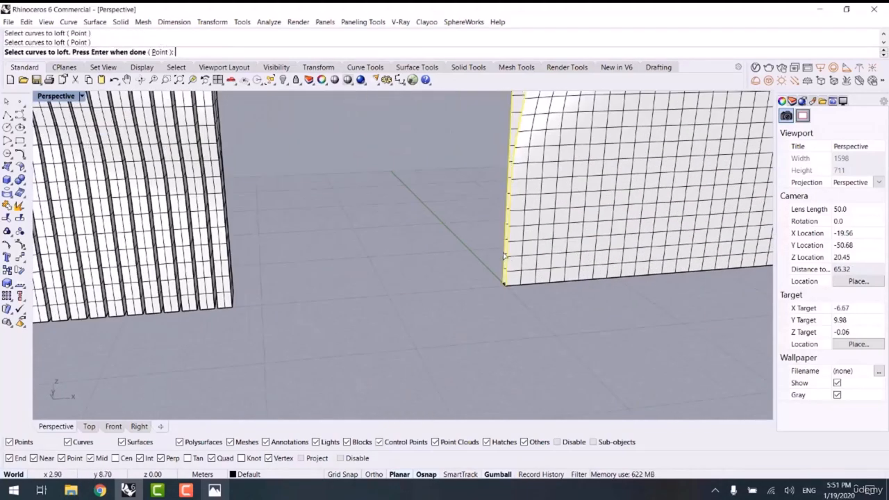
{"action": "key", "text": "Return"}
{"action": "key", "text": "Return"}
Join the wavy surface, its flat back and the four lofted sides into one closed polysurface
{"action": "scroll", "coordinate": [504, 286], "scroll_direction": "down", "scroll_amount": 5}
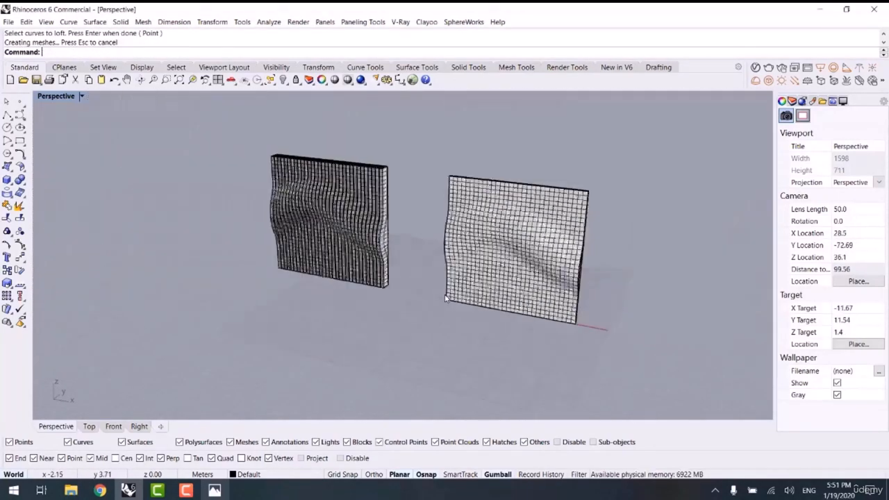
{"action": "right_click_drag", "start_coordinate": [503, 286], "coordinate": [428, 171]}
{"action": "left_click_drag", "start_coordinate": [428, 171], "coordinate": [630, 369]}
{"action": "key", "text": "Return"}
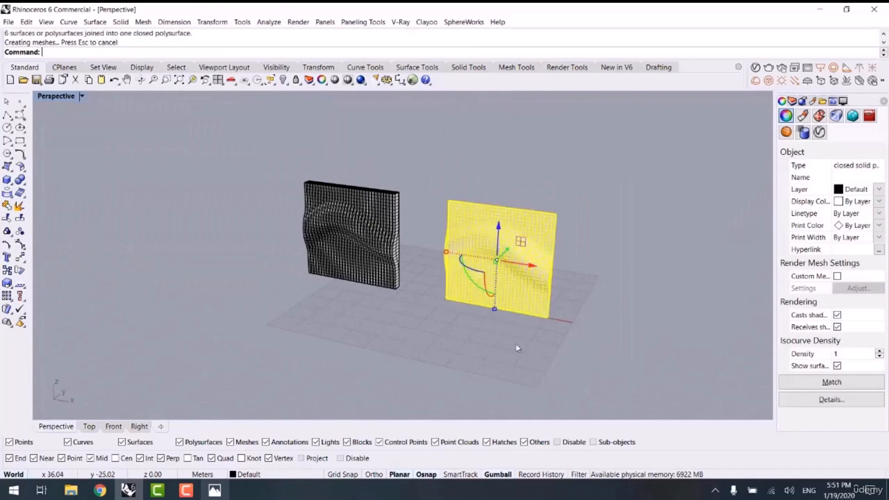
Contour the closed panel from one bottom corner to the other along the X axis, with a distance of 1 between contours
{"action": "right_click_drag", "start_coordinate": [516, 343], "coordinate": [474, 338]}
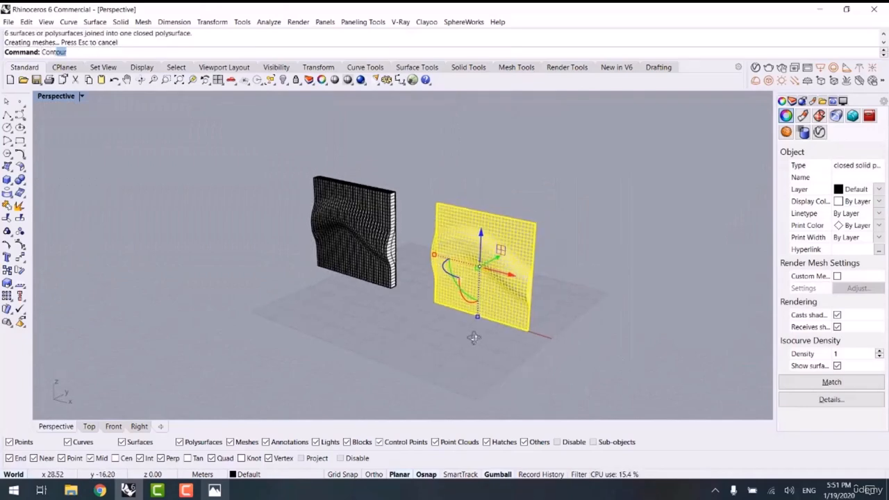
{"action": "key", "text": "Return"}
{"action": "scroll", "coordinate": [532, 333], "scroll_direction": "up", "scroll_amount": 4}
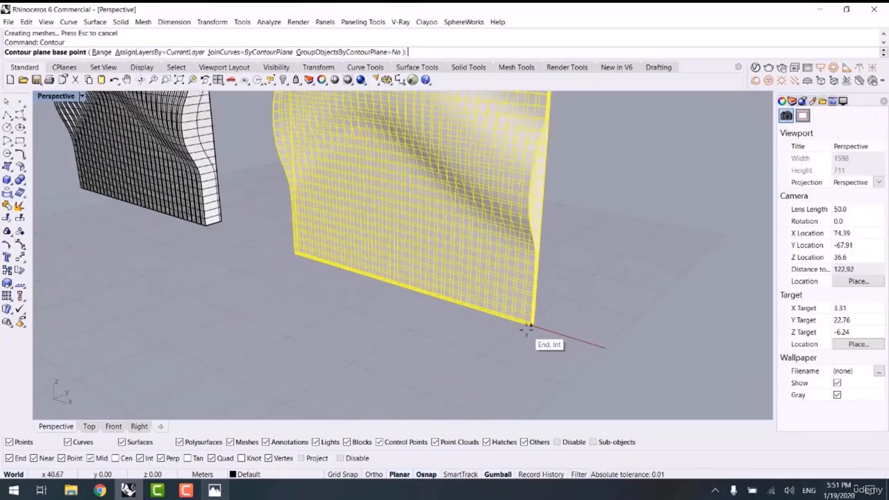
{"action": "left_click", "coordinate": [529, 325]}
{"action": "left_click", "coordinate": [244, 240]}
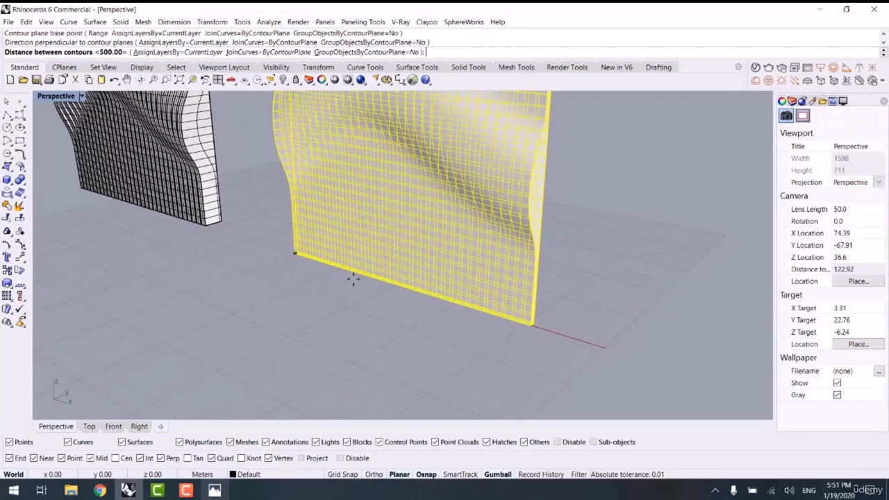
{"action": "type", "text": "1"}
{"action": "key", "text": "Return"}
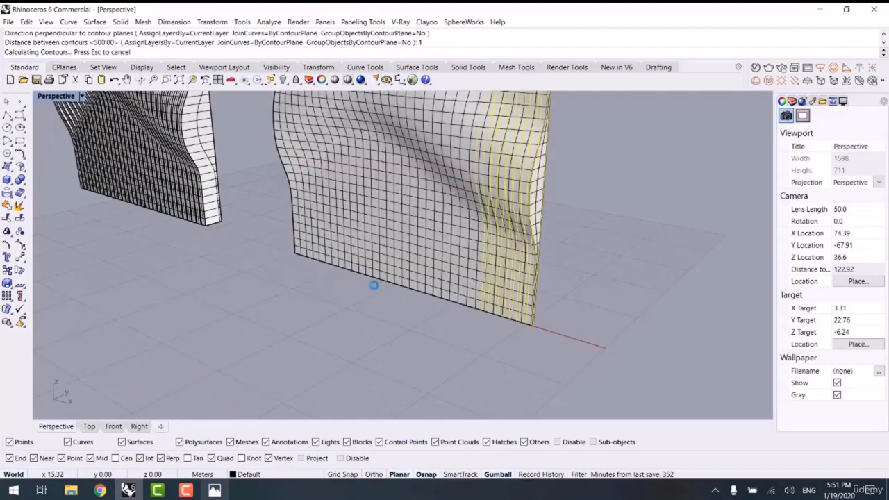
Move the contour curves along the X axis clear of the panel and extrude them as solids by 1
{"action": "scroll", "coordinate": [421, 261], "scroll_direction": "down", "scroll_amount": 5}
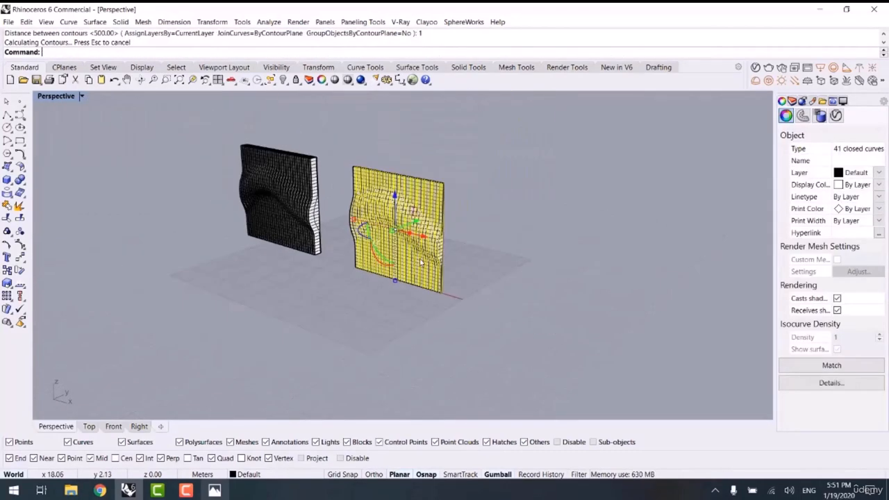
{"action": "left_click_drag", "start_coordinate": [421, 236], "coordinate": [614, 331]}
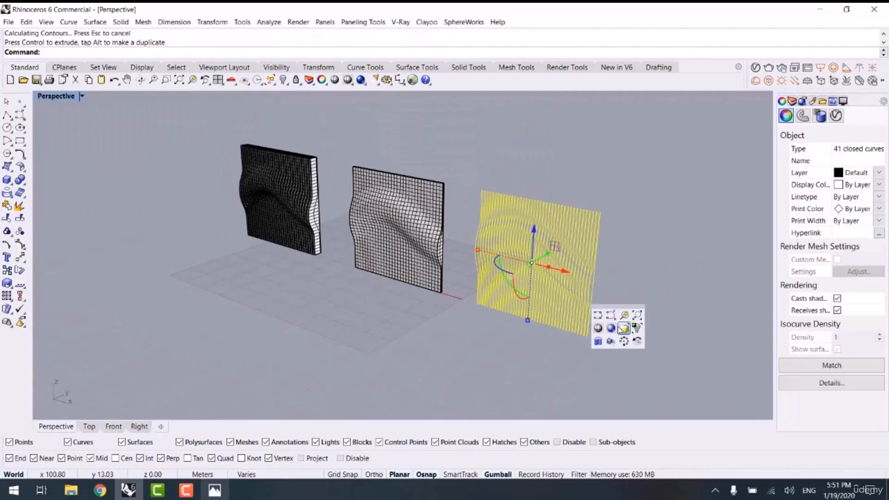
{"action": "left_click", "coordinate": [599, 342]}
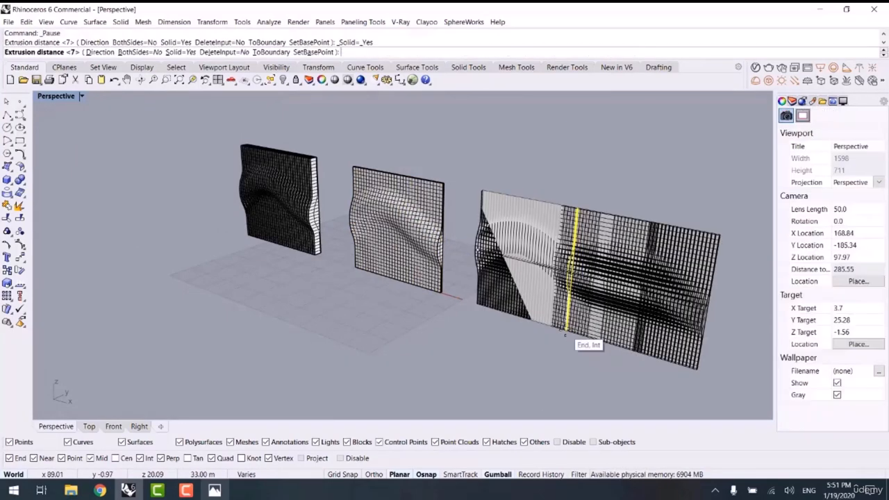
{"action": "type", "text": "1"}
{"action": "key", "text": "Return"}
{"action": "key", "text": "Escape"}
Examine the extruded contour slats beside the other panels in Rendered display mode
{"action": "scroll", "coordinate": [605, 300], "scroll_direction": "up", "scroll_amount": 5}
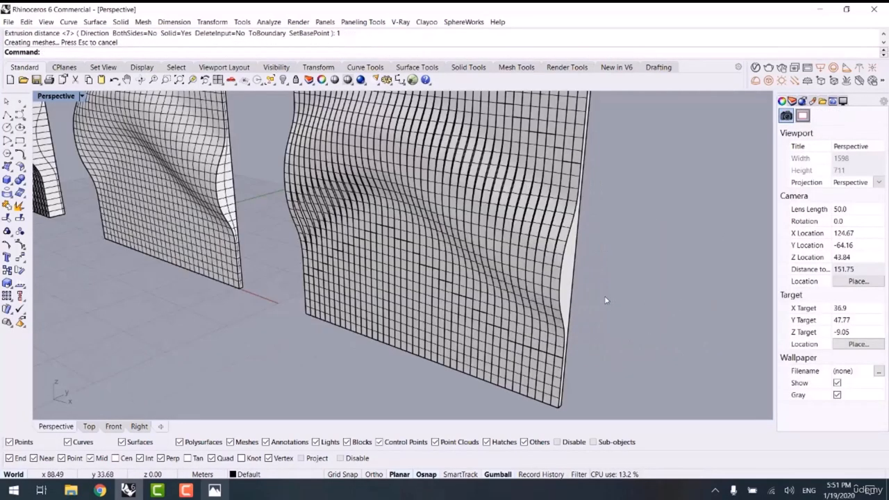
{"action": "key", "text": "ctrl+alt+r"}
{"action": "scroll", "coordinate": [395, 177], "scroll_direction": "down", "scroll_amount": 5}
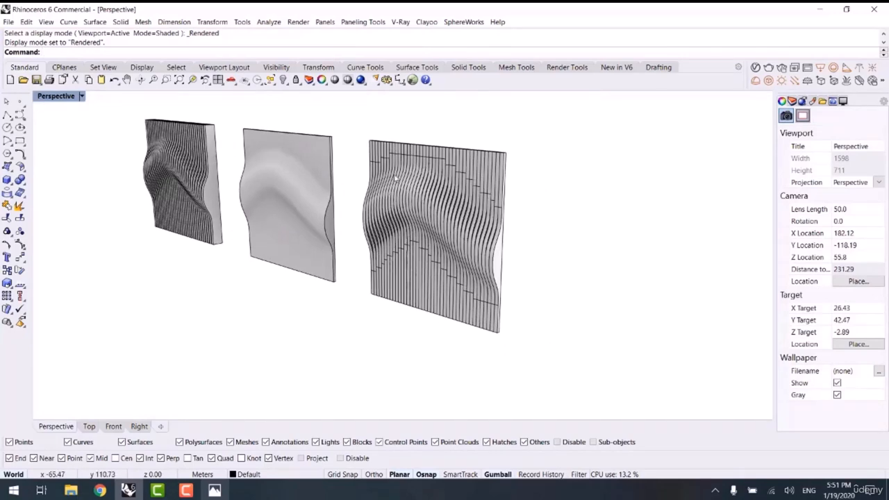
Hide the surface isocurves of all panels and the surface edges in the Rendered display mode
{"action": "left_click_drag", "start_coordinate": [582, 111], "coordinate": [209, 316]}
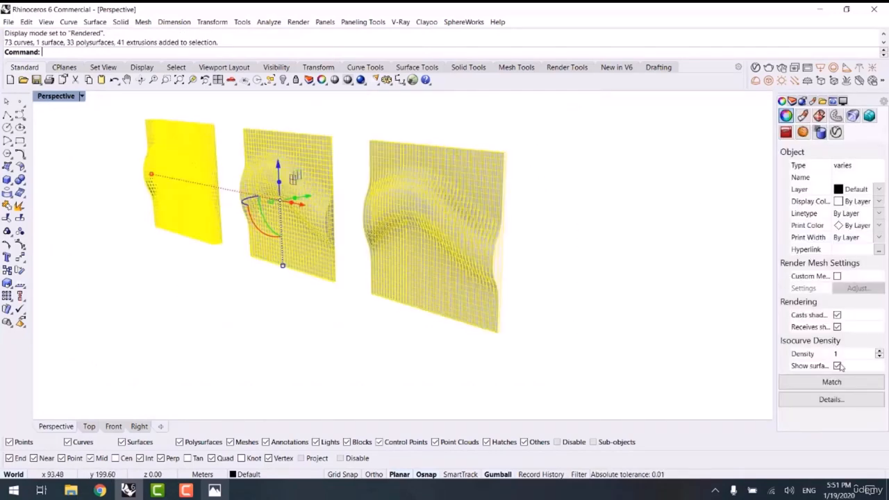
{"action": "left_click", "coordinate": [837, 366]}
{"action": "left_click", "coordinate": [598, 313]}
{"action": "right_click_drag", "start_coordinate": [598, 313], "coordinate": [504, 329]}
{"action": "left_click", "coordinate": [845, 102]}
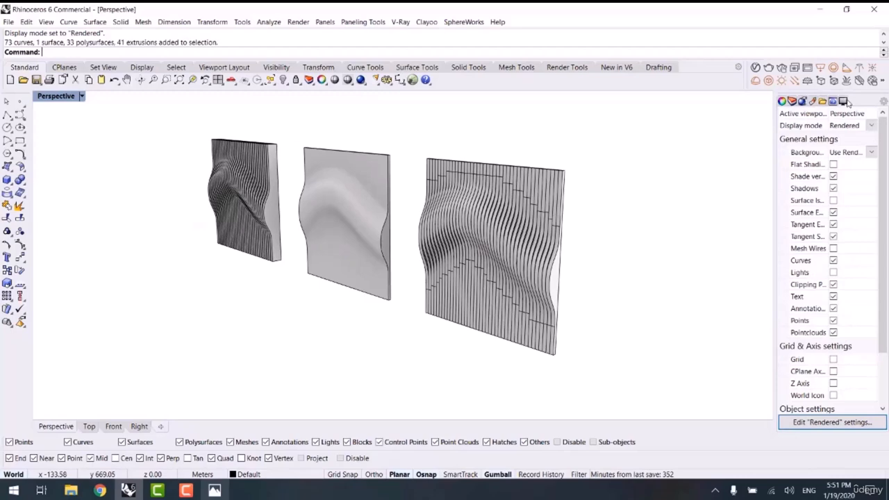
{"action": "left_click", "coordinate": [834, 212]}
{"action": "right_click_drag", "start_coordinate": [344, 289], "coordinate": [357, 253]}
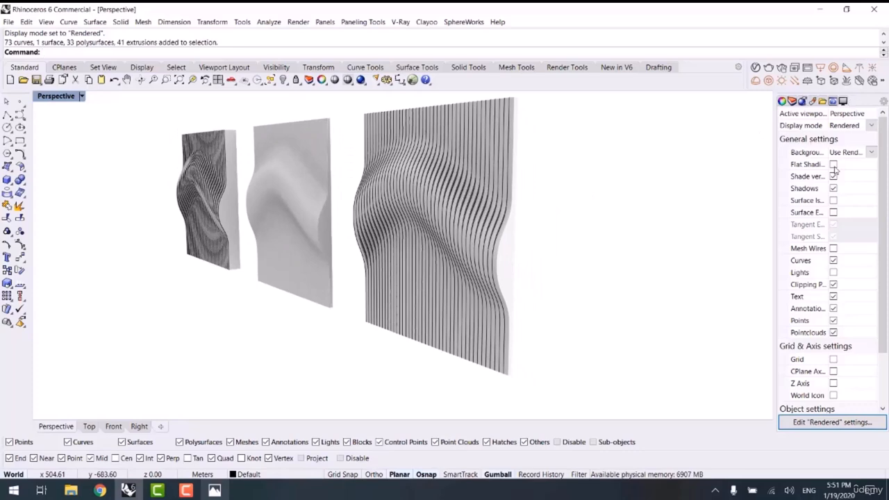
Return the Perspective view to Shaded display mode and delete all panels, curves and slats
{"action": "left_click", "coordinate": [792, 101]}
{"action": "left_click_drag", "start_coordinate": [778, 128], "coordinate": [731, 129]}
{"action": "key", "text": "ctrl+alt+s"}
{"action": "scroll", "coordinate": [438, 275], "scroll_direction": "down", "scroll_amount": 4}
{"action": "right_click_drag", "start_coordinate": [448, 284], "coordinate": [487, 299]}
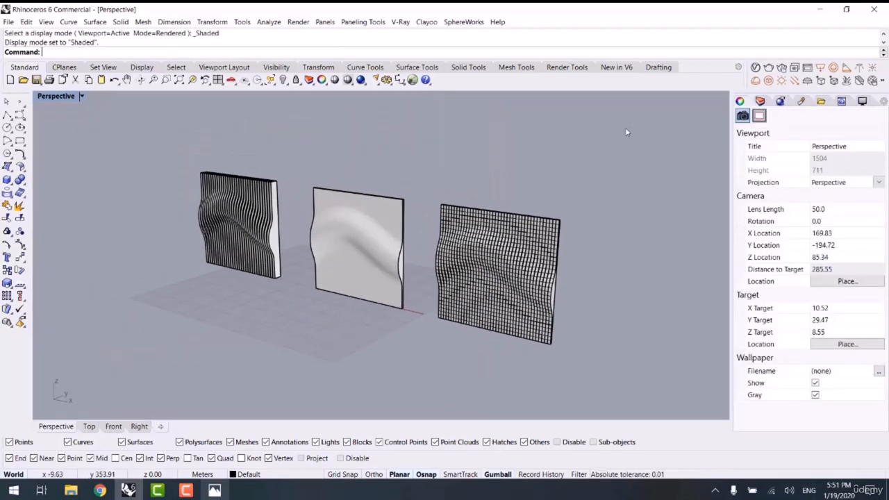
{"action": "key", "text": "ctrl+a"}
{"action": "key", "text": "Delete"}
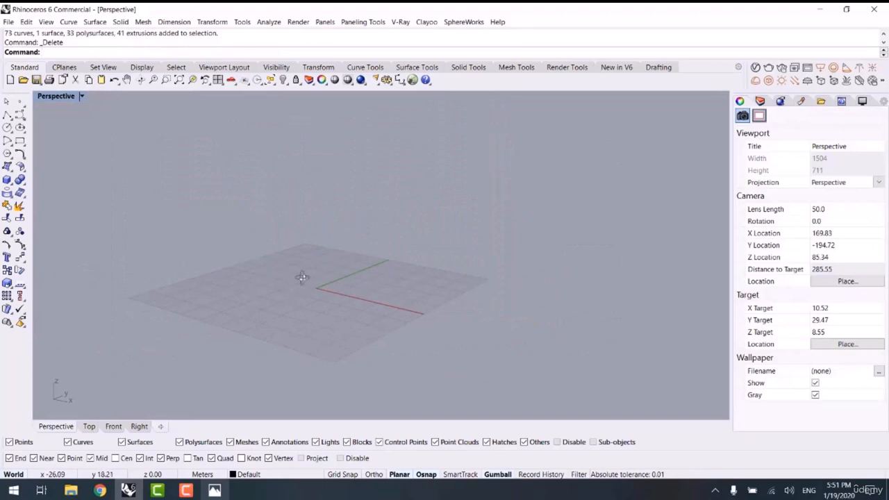
{"action": "right_click_drag", "start_coordinate": [304, 278], "coordinate": [315, 297]}
{"action": "scroll", "coordinate": [316, 297], "scroll_direction": "up", "scroll_amount": 3}
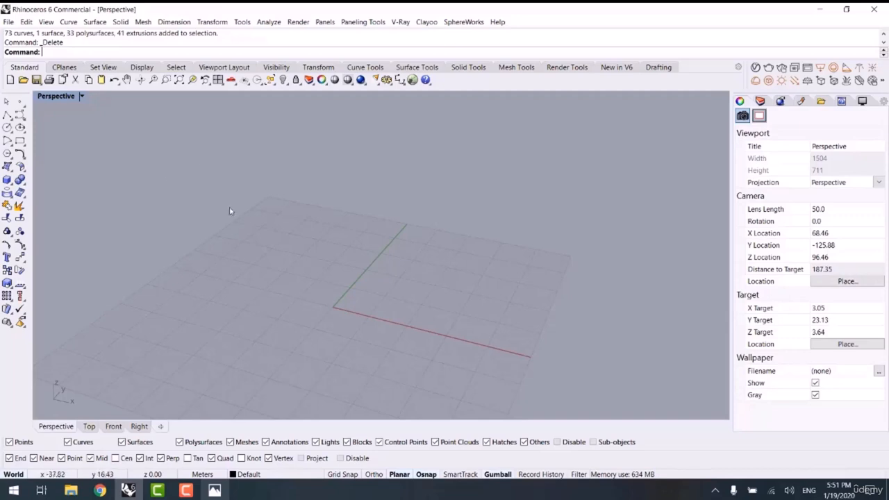
Draw a rectangular plane corner to corner on the ground grid
{"action": "left_click", "coordinate": [9, 168]}
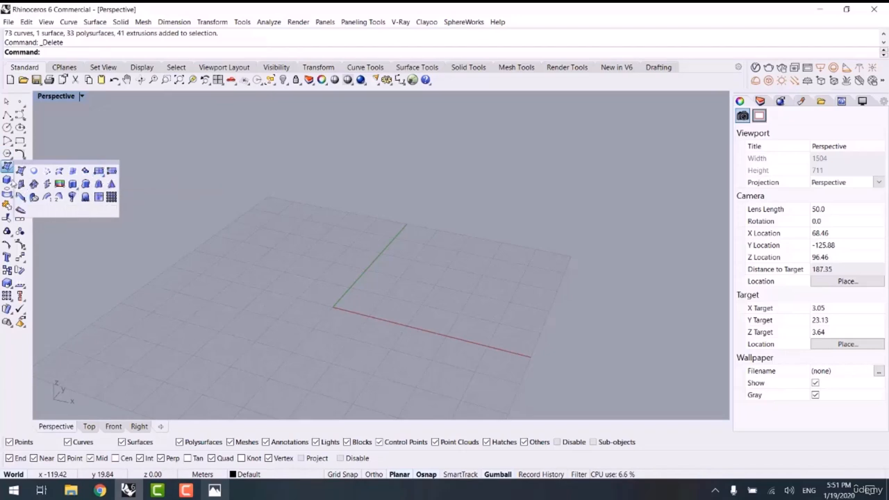
{"action": "left_click", "coordinate": [7, 167]}
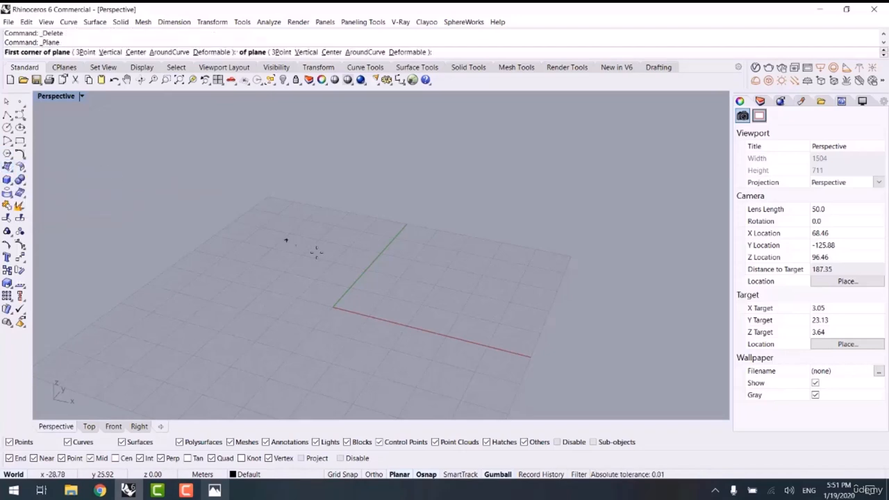
{"action": "left_click", "coordinate": [278, 237]}
{"action": "left_click", "coordinate": [393, 414]}
{"action": "right_click_drag", "start_coordinate": [426, 370], "coordinate": [480, 283], "text": "shift"}
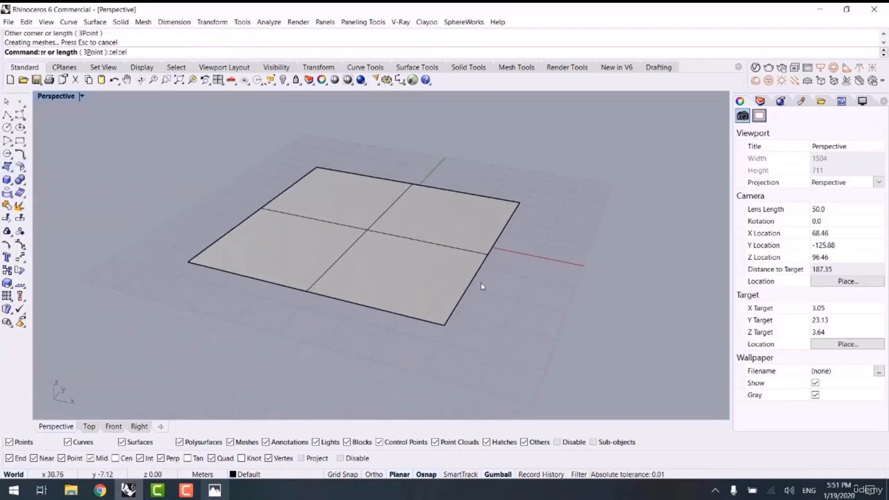
Show the plane's control points and try to raise one corner of the surface with SoftMove
{"action": "left_click", "coordinate": [434, 263]}
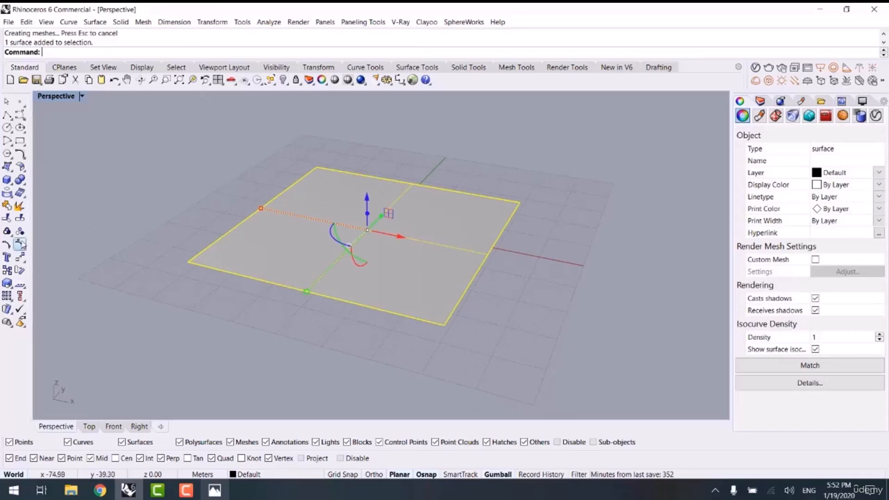
{"action": "key", "text": "F10"}
{"action": "left_click_drag", "start_coordinate": [323, 308], "coordinate": [343, 344]}
{"action": "left_click_drag", "start_coordinate": [380, 141], "coordinate": [546, 339]}
{"action": "left_click_drag", "start_coordinate": [143, 141], "coordinate": [393, 349]}
{"action": "middle_click", "coordinate": [243, 346]}
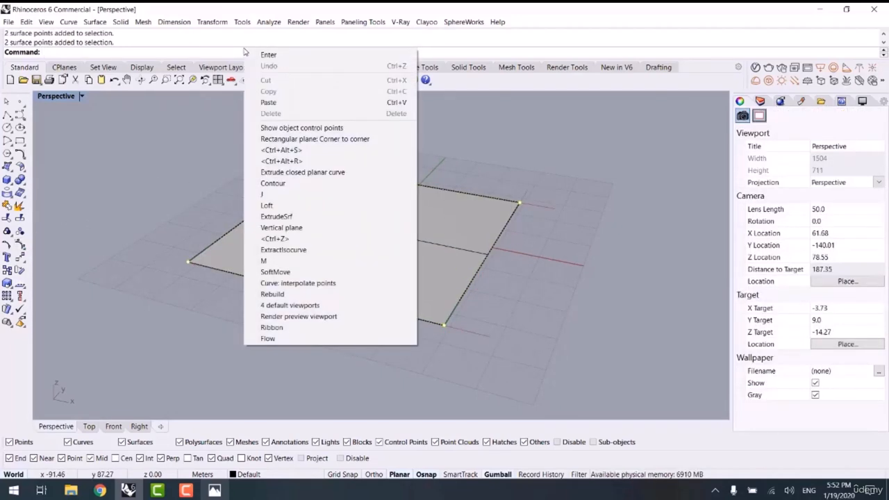
{"action": "left_click", "coordinate": [275, 272]}
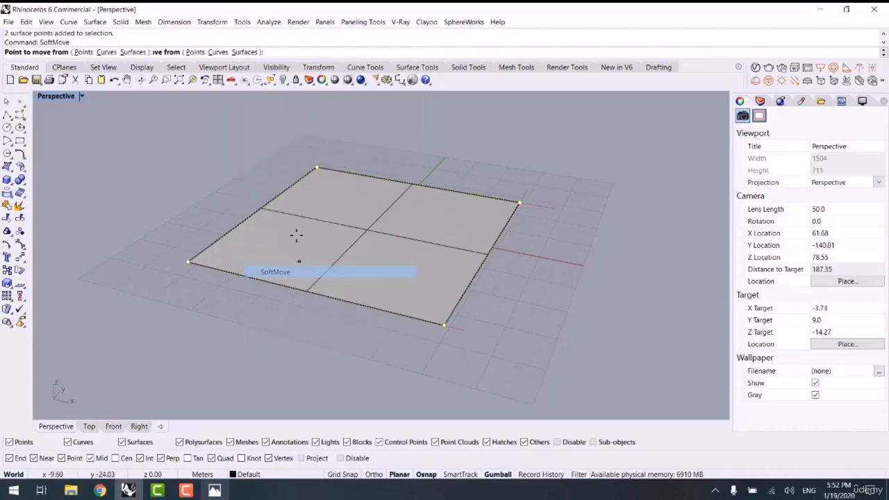
{"action": "left_click", "coordinate": [240, 244]}
{"action": "left_click", "coordinate": [387, 216]}
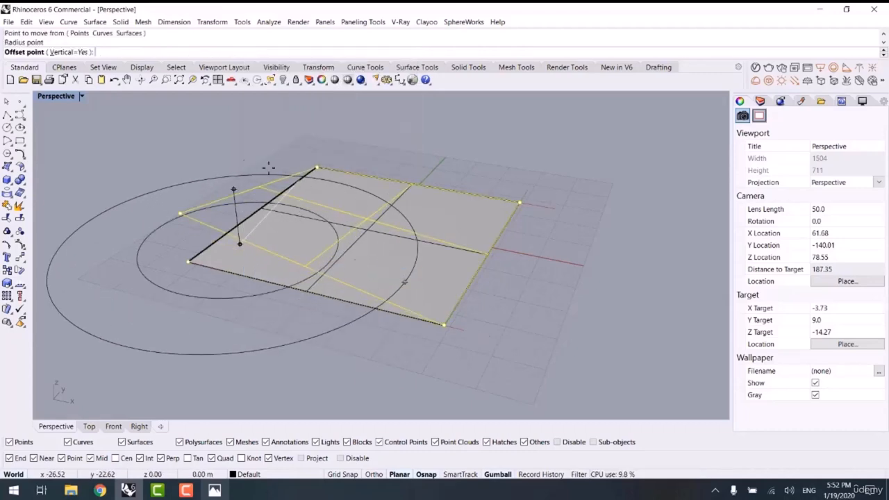
{"action": "left_click", "coordinate": [169, 135]}
{"action": "right_click_drag", "start_coordinate": [441, 259], "coordinate": [371, 255]}
{"action": "right_click", "coordinate": [371, 255]}
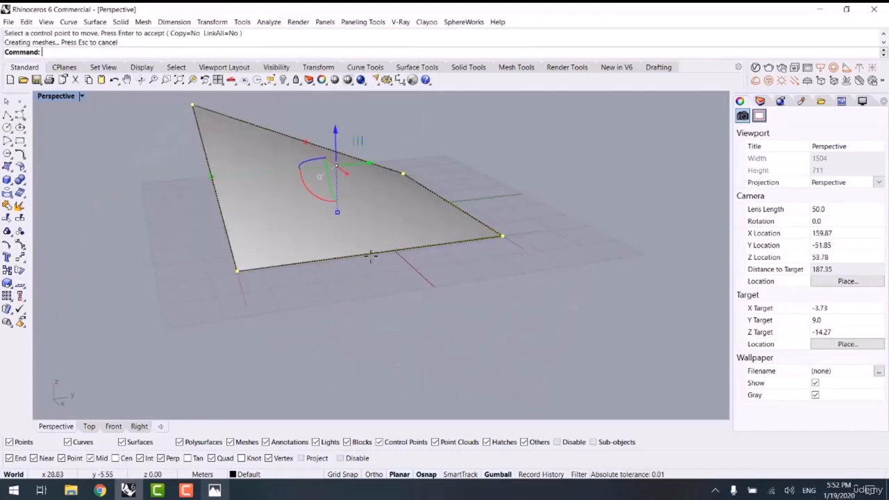
Try selecting and moving the raised corner's control point, and undo the SoftMove on the plane
{"action": "left_click", "coordinate": [425, 319]}
{"action": "right_click_drag", "start_coordinate": [425, 319], "coordinate": [275, 221]}
{"action": "left_click", "coordinate": [240, 185]}
{"action": "left_click_drag", "start_coordinate": [244, 169], "coordinate": [273, 211]}
{"action": "key", "text": "Escape"}
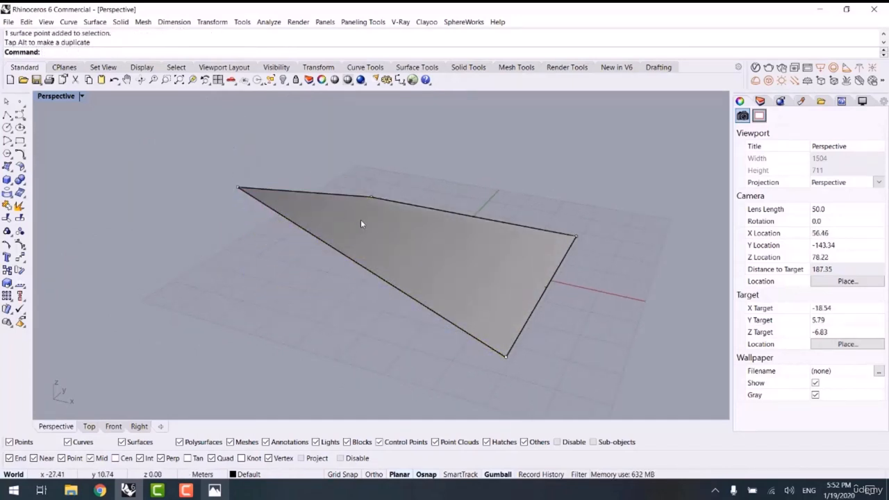
{"action": "key", "text": "ctrl+z"}
{"action": "key", "text": "Escape"}
Try to rebuild the plane surface, and undo the rebuild
{"action": "left_click", "coordinate": [472, 225]}
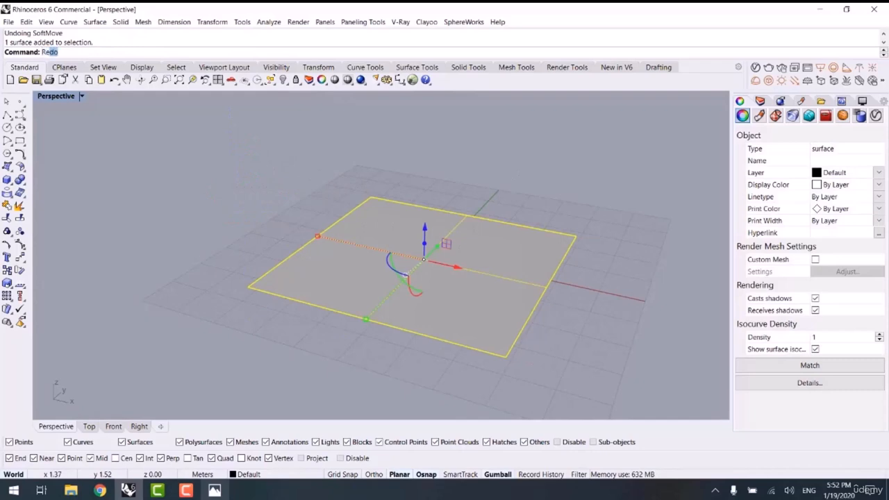
{"action": "key", "text": "Return"}
{"action": "key", "text": "Return"}
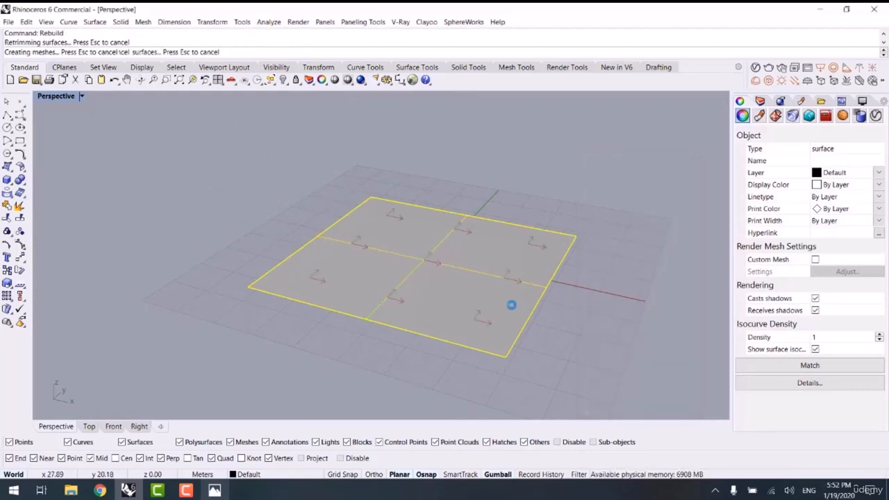
{"action": "right_click_drag", "start_coordinate": [590, 352], "coordinate": [554, 314]}
{"action": "key", "text": "ctrl+z"}
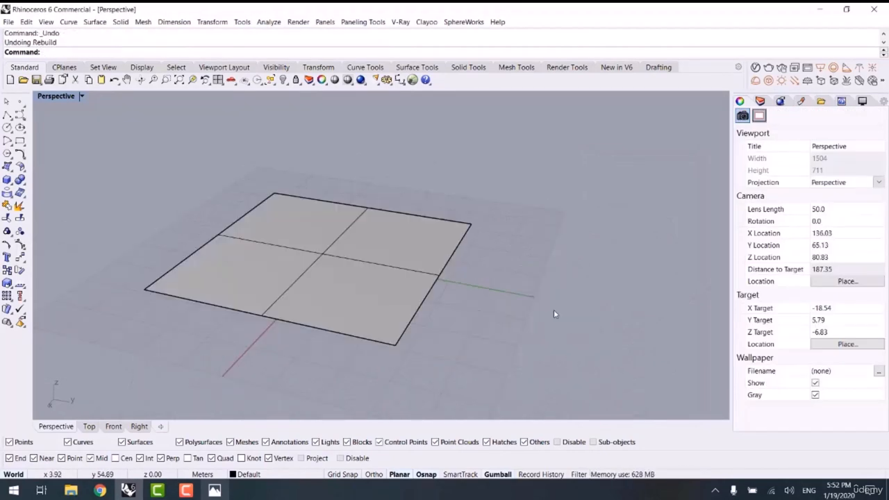
Delete the rectangular plane
{"action": "right_click_drag", "start_coordinate": [471, 298], "coordinate": [486, 229], "text": "shift"}
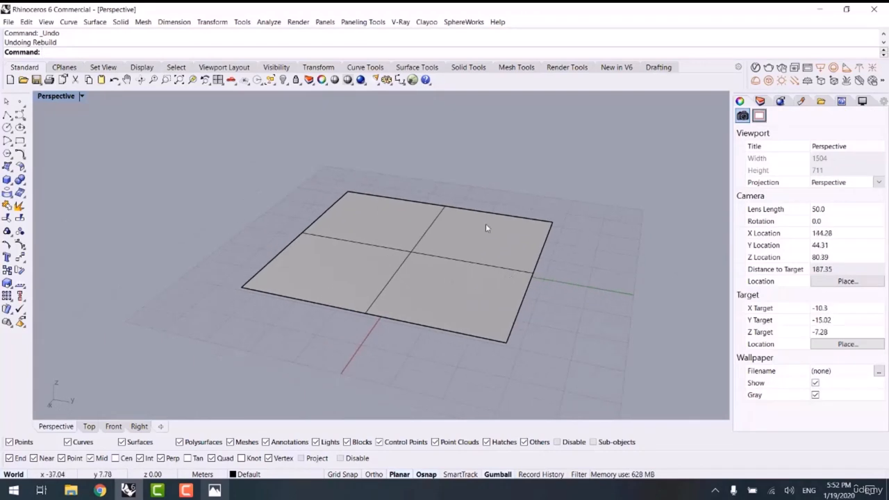
{"action": "left_click", "coordinate": [450, 260]}
{"action": "key", "text": "Delete"}
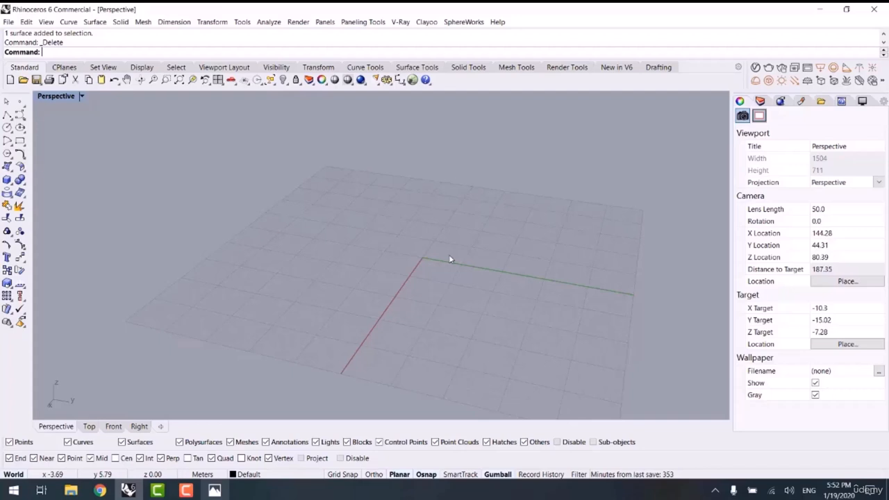
Draw a 1 x 1 x 1 m box at the origin with grid snapping on
{"action": "left_click", "coordinate": [6, 180]}
{"action": "scroll", "coordinate": [422, 264], "scroll_direction": "up", "scroll_amount": 5}
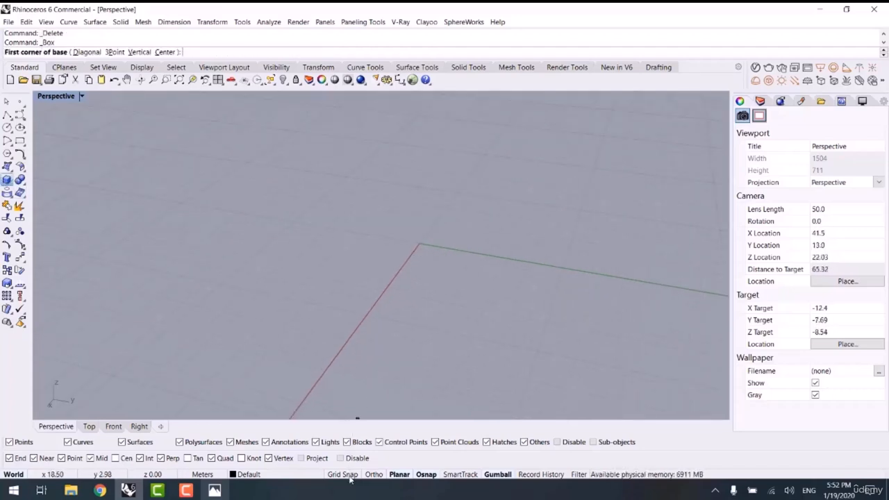
{"action": "left_click", "coordinate": [419, 242]}
{"action": "left_click", "coordinate": [424, 240]}
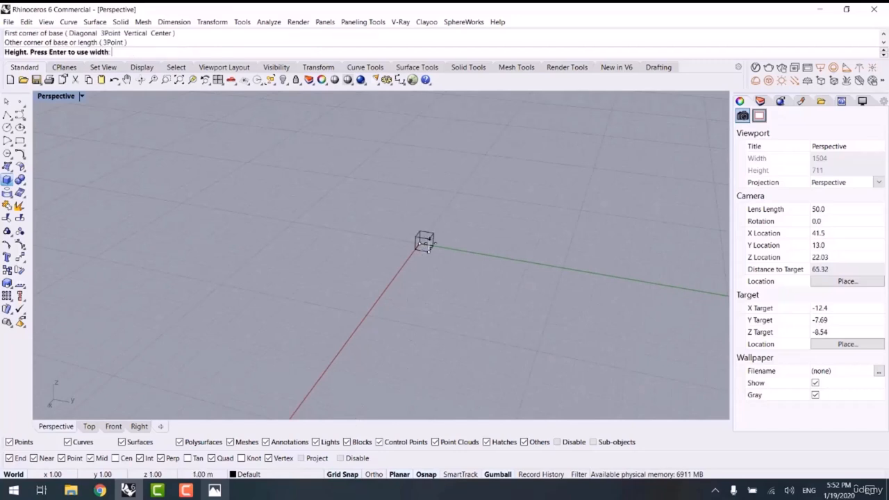
{"action": "key", "text": "Return"}
{"action": "mouse_move", "coordinate": [391, 264]}
{"action": "right_mouse_down"}
{"action": "mouse_move", "coordinate": [556, 245]}
{"action": "mouse_move", "coordinate": [383, 259]}
{"action": "right_mouse_up"}
{"action": "scroll", "coordinate": [555, 246], "scroll_direction": "down", "scroll_amount": 2}
Array the cube in a rectangular grid of 40 in X by 40 in Y with a spacing of 1 in both directions
{"action": "left_click", "coordinate": [334, 282]}
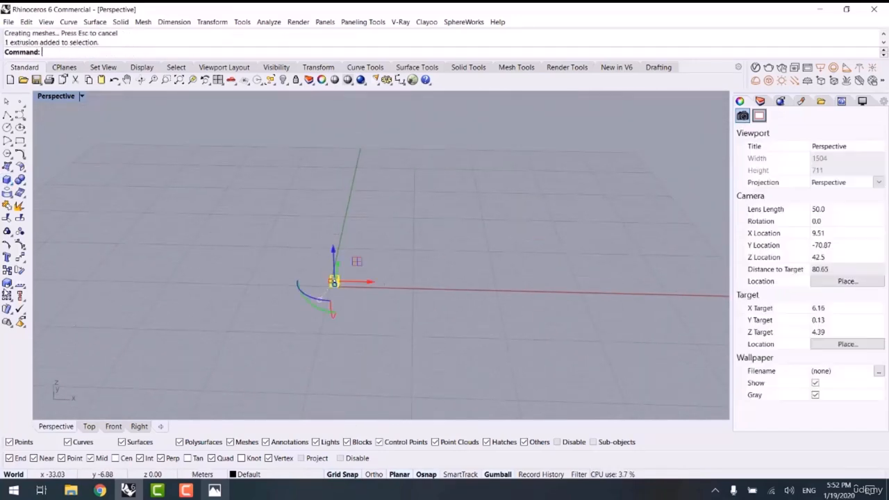
{"action": "left_click", "coordinate": [7, 296]}
{"action": "type", "text": "40"}
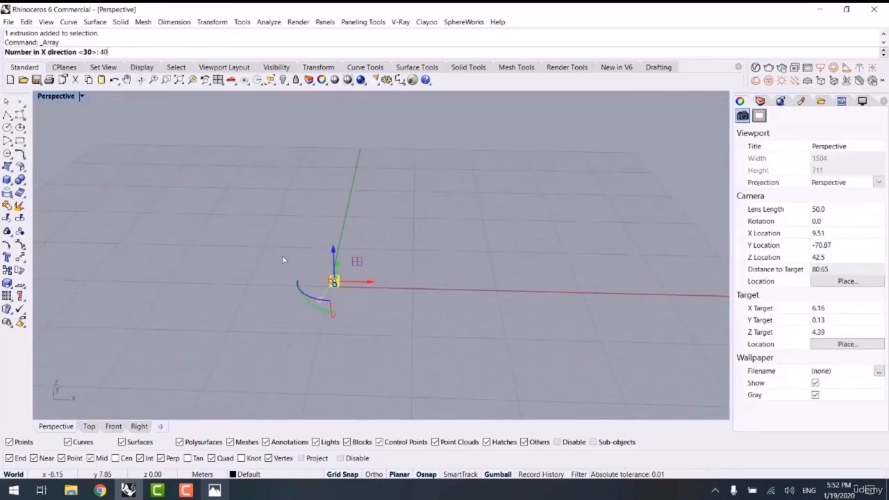
{"action": "key", "text": "Return"}
{"action": "type", "text": "40"}
{"action": "key", "text": "Return"}
{"action": "scroll", "coordinate": [303, 278], "scroll_direction": "up", "scroll_amount": 3}
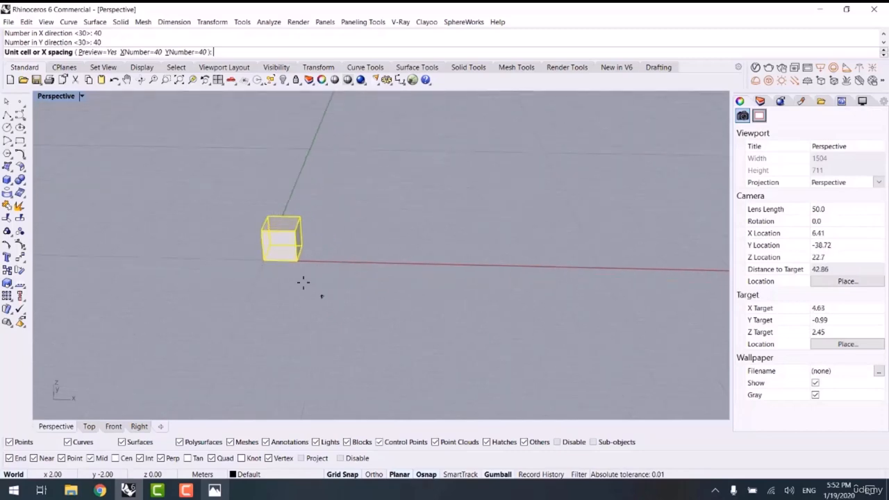
{"action": "left_click", "coordinate": [265, 259]}
{"action": "left_click", "coordinate": [303, 240]}
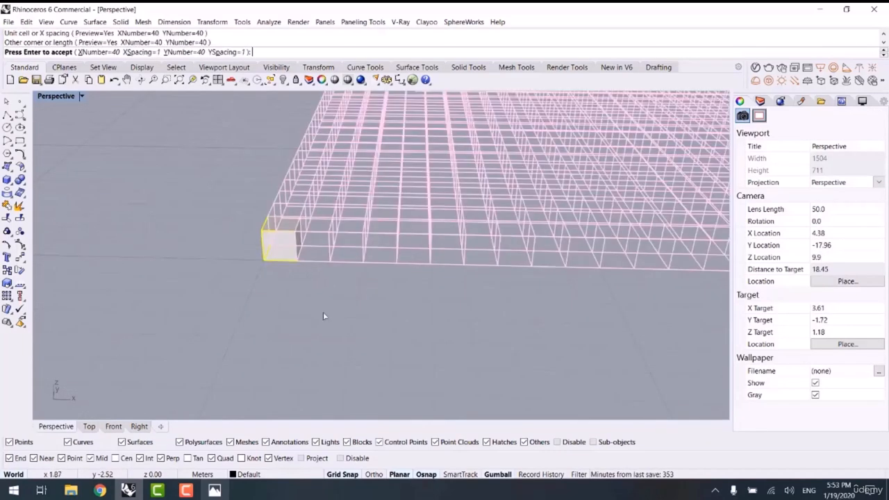
{"action": "scroll", "coordinate": [323, 312], "scroll_direction": "down", "scroll_amount": 2}
{"action": "key", "text": "Return"}
{"action": "scroll", "coordinate": [416, 339], "scroll_direction": "down", "scroll_amount": 5}
Check the arrayed cubes by selecting the whole grid, and clear the selection
{"action": "right_click_drag", "start_coordinate": [417, 339], "coordinate": [278, 338], "text": "shift"}
{"action": "left_click", "coordinate": [341, 365]}
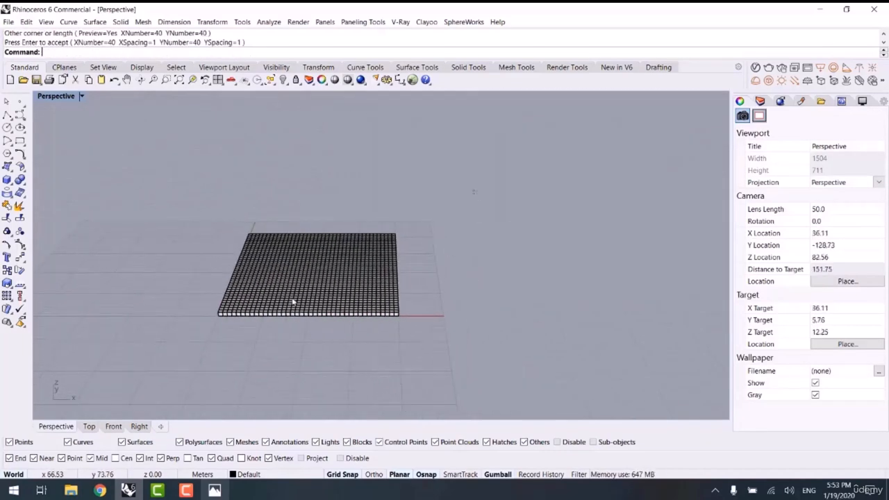
{"action": "left_click_drag", "start_coordinate": [177, 370], "coordinate": [717, 184]}
{"action": "right_click_drag", "start_coordinate": [437, 259], "coordinate": [466, 251], "text": "shift"}
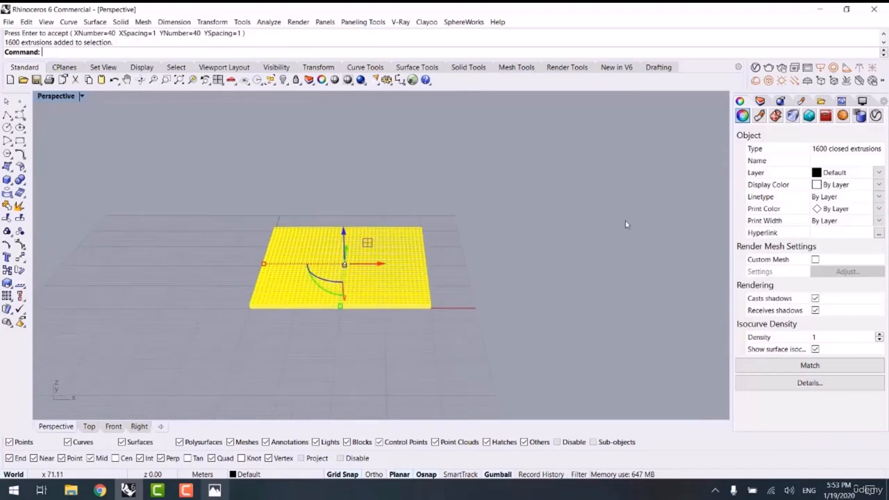
{"action": "left_click", "coordinate": [495, 297]}
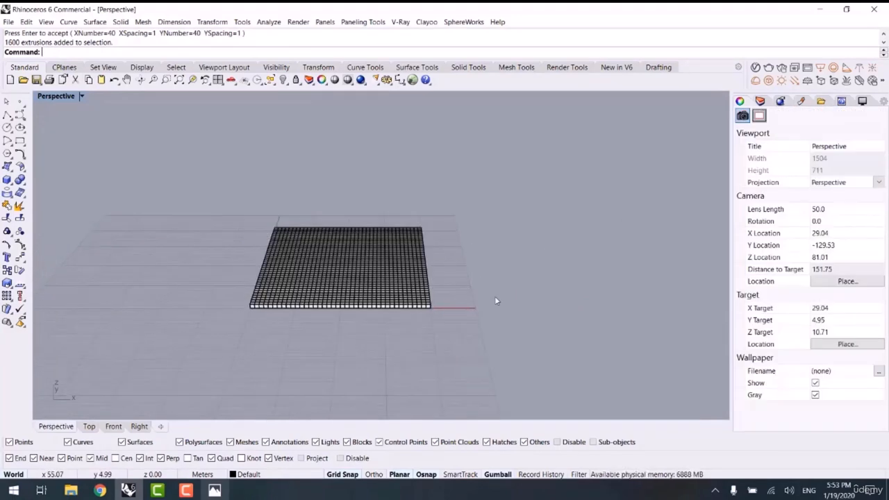
Apply SoftMove to all the cubes from a base point beside the grid at -26,18, with a radius of about 20 m and a vertical offset
{"action": "type", "text": "Sim"}
{"action": "key", "text": "BackSpace"}
{"action": "key", "text": "BackSpace"}
{"action": "key", "text": "BackSpace"}
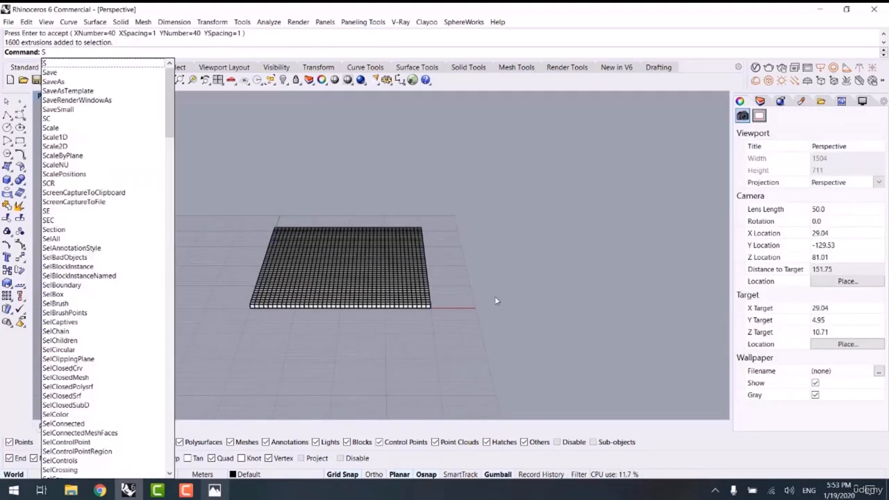
{"action": "type", "text": "oftMove"}
{"action": "key", "text": "Return"}
{"action": "left_click_drag", "start_coordinate": [483, 199], "coordinate": [158, 347]}
{"action": "key", "text": "Return"}
{"action": "left_click", "coordinate": [157, 271]}
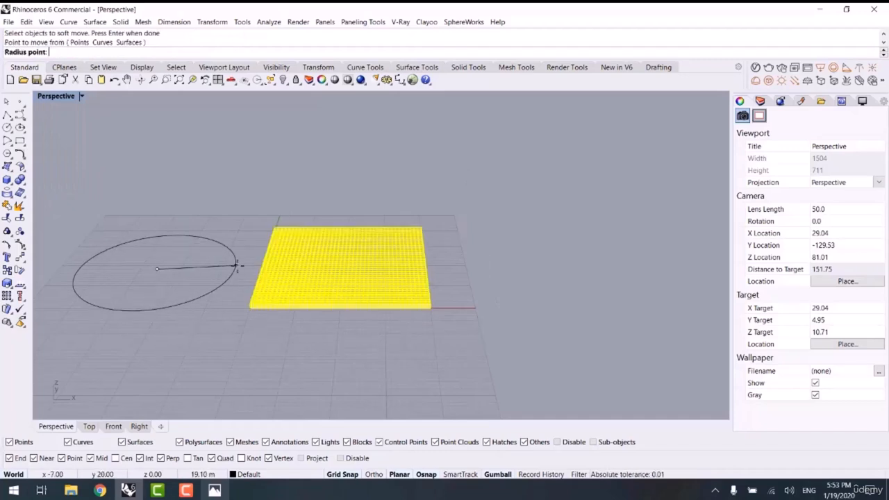
{"action": "left_click", "coordinate": [226, 244]}
{"action": "left_click", "coordinate": [221, 221]}
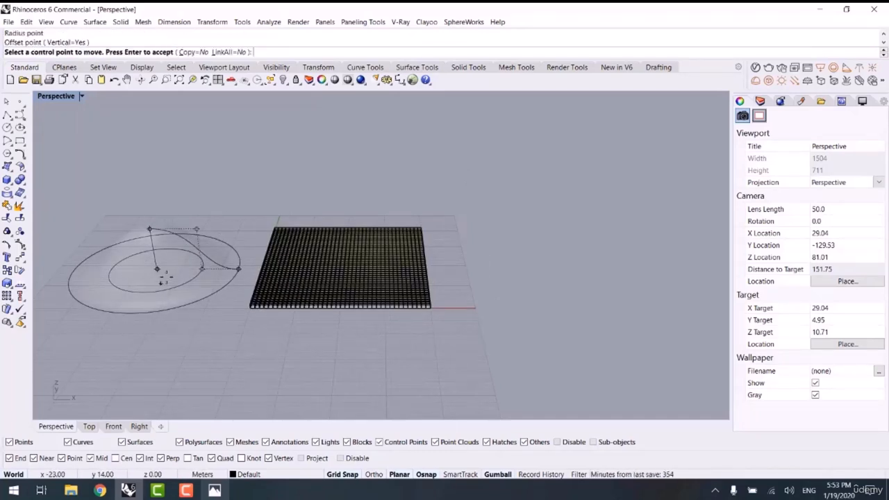
Move the SoftMove anchor onto the near part of the cube grid and extend the radius point to about 53,10.5
{"action": "left_click", "coordinate": [157, 269]}
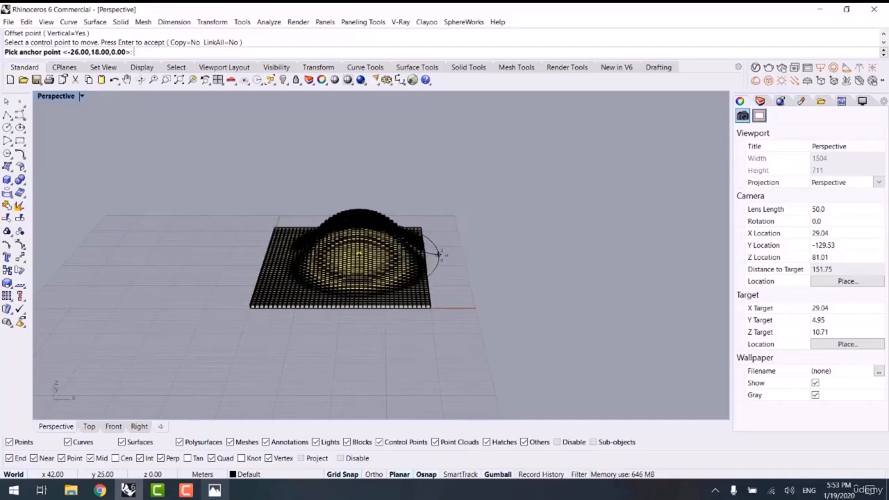
{"action": "left_click", "coordinate": [412, 312]}
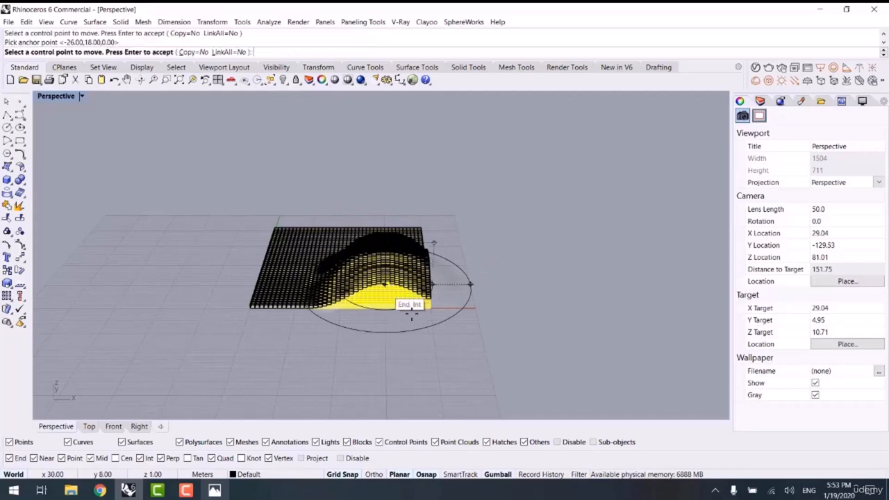
{"action": "left_click", "coordinate": [471, 284]}
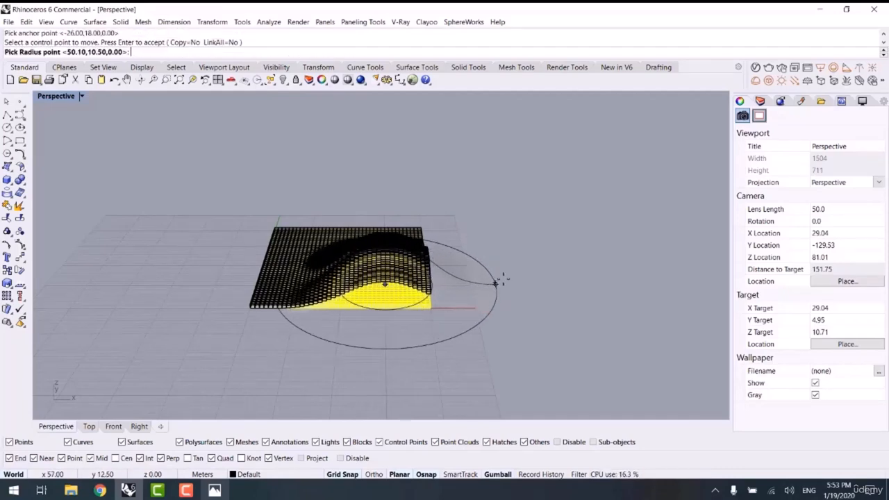
{"action": "left_click", "coordinate": [483, 285]}
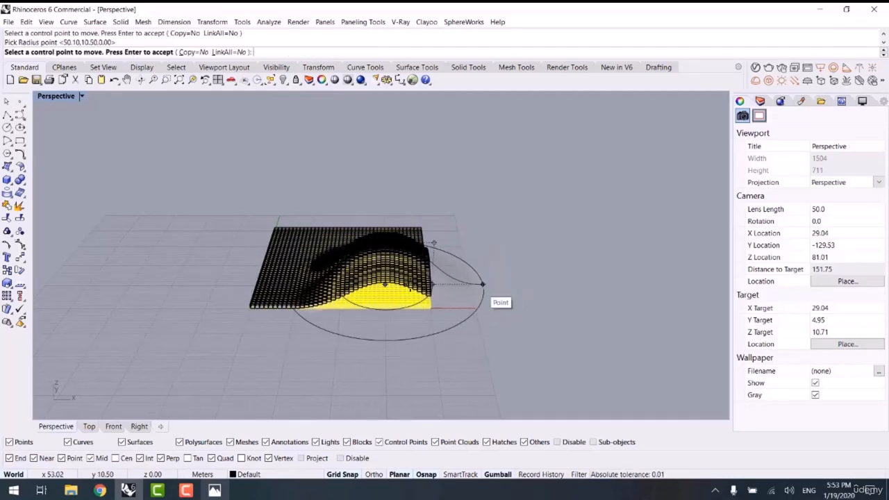
Shift the upper falloff handle of the SoftMove curve outward until it is level with the radius point
{"action": "scroll", "coordinate": [410, 282], "scroll_direction": "up", "scroll_amount": 2}
{"action": "right_click_drag", "start_coordinate": [409, 284], "coordinate": [416, 258]}
{"action": "left_click", "coordinate": [438, 240]}
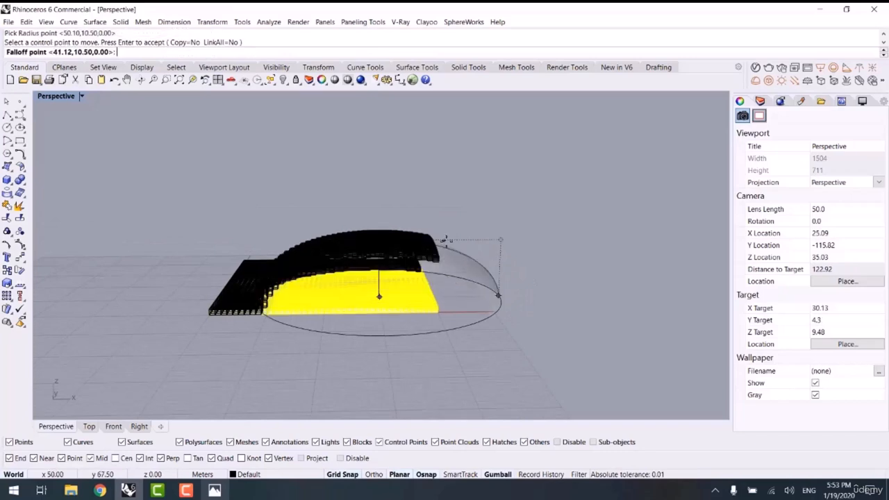
{"action": "left_click", "coordinate": [501, 240]}
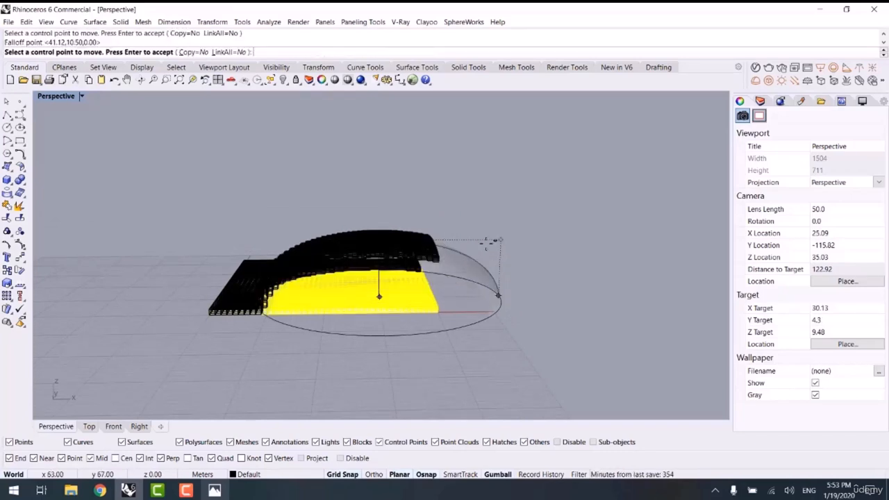
Extend the SoftMove radius well beyond the grid, pull the lower falloff point back inward, and accept the deformation
{"action": "left_click", "coordinate": [497, 295]}
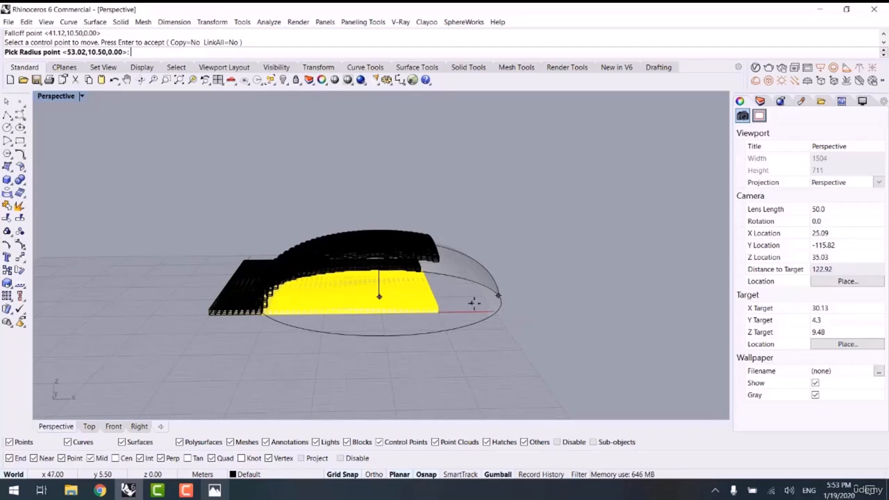
{"action": "left_click", "coordinate": [559, 294]}
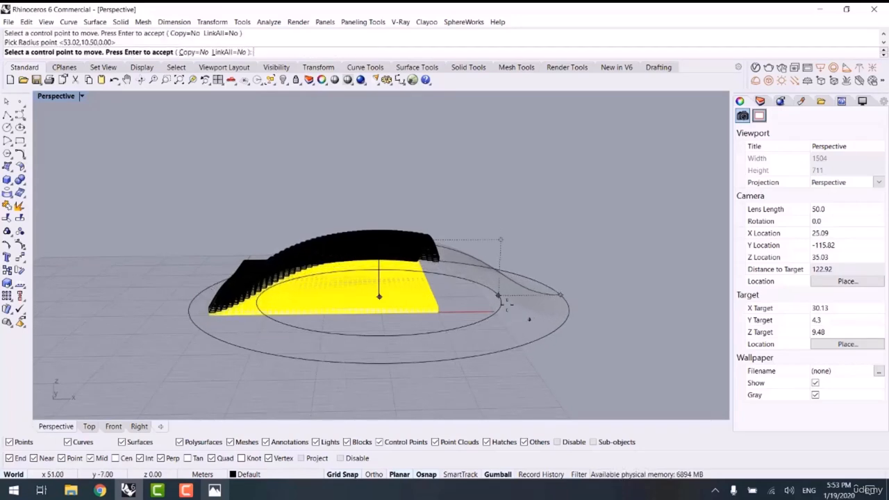
{"action": "left_click", "coordinate": [497, 295]}
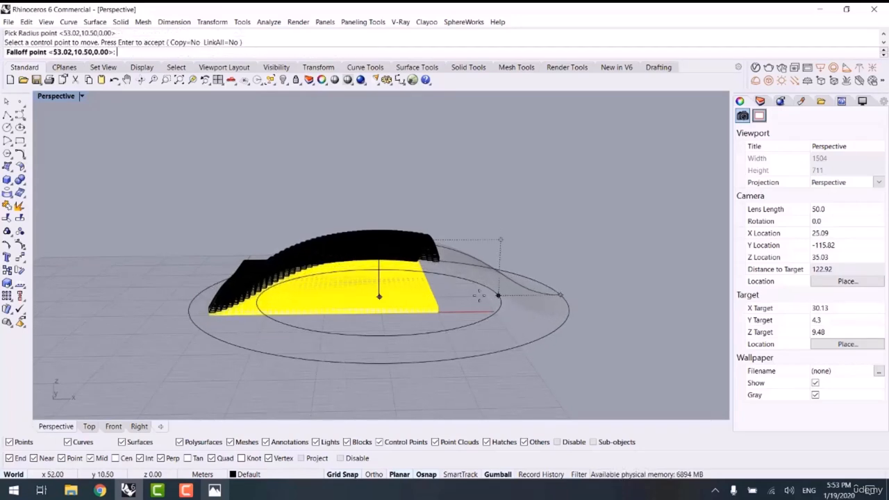
{"action": "left_click", "coordinate": [444, 298]}
{"action": "mouse_move", "coordinate": [383, 296]}
{"action": "right_mouse_down"}
{"action": "mouse_move", "coordinate": [382, 271]}
{"action": "mouse_move", "coordinate": [377, 291]}
{"action": "right_mouse_up"}
{"action": "right_click", "coordinate": [507, 224]}
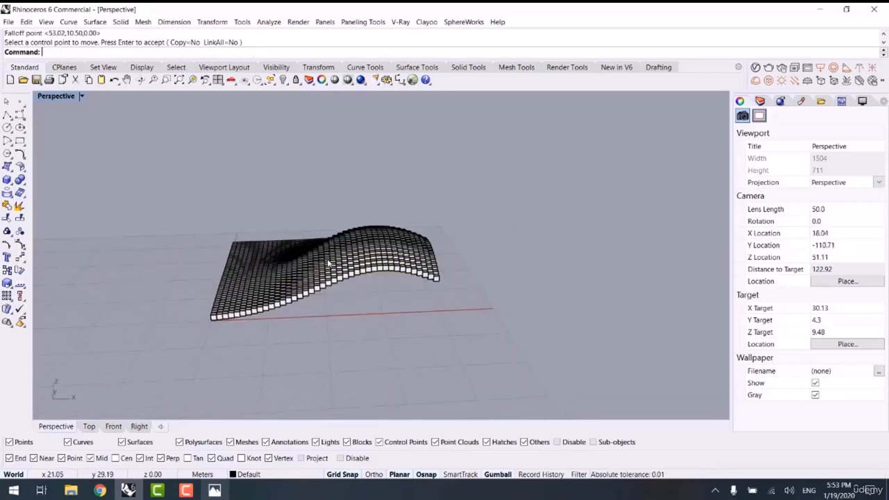
Examine the stepped wave of cubes up close and in Rendered display mode
{"action": "right_click_drag", "start_coordinate": [329, 264], "coordinate": [498, 250]}
{"action": "scroll", "coordinate": [370, 296], "scroll_direction": "up", "scroll_amount": 8}
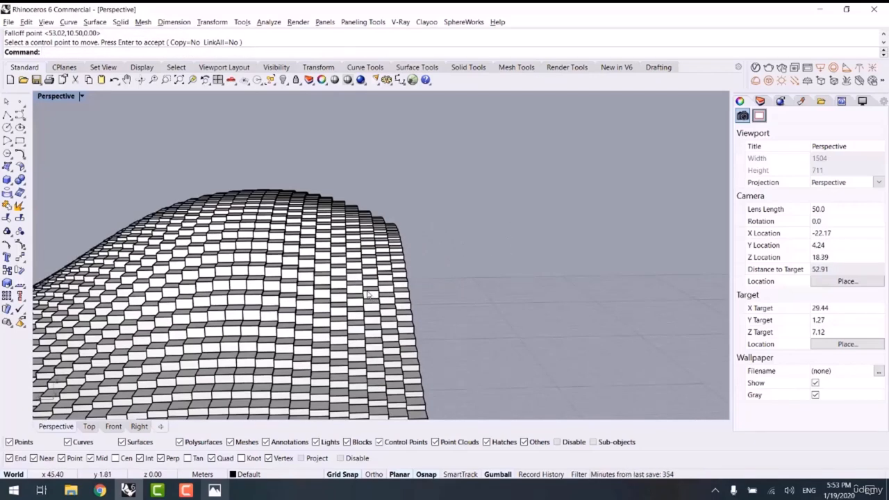
{"action": "key", "text": "ctrl+alt+r"}
{"action": "scroll", "coordinate": [365, 288], "scroll_direction": "down", "scroll_amount": 4}
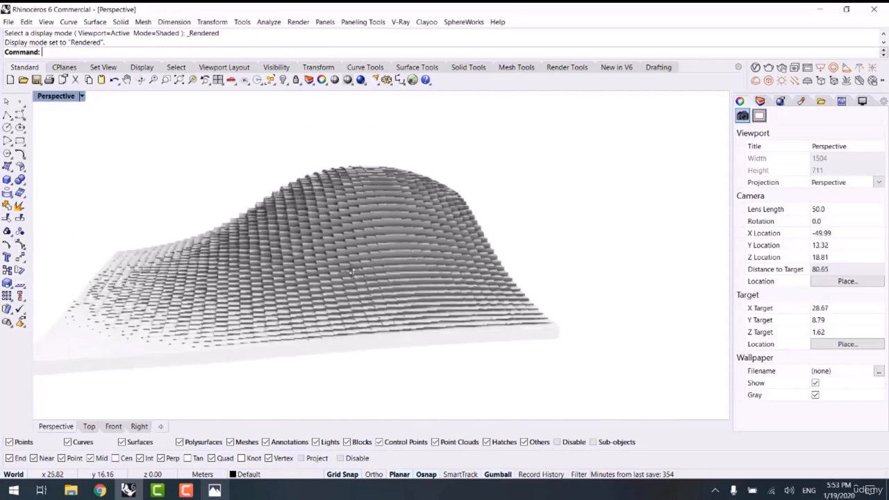
{"action": "right_click_drag", "start_coordinate": [353, 271], "coordinate": [341, 222]}
Undo the SoftMove on the cubes, return the viewport to Shaded display, and clear the selection
{"action": "key", "text": "ctrl+z"}
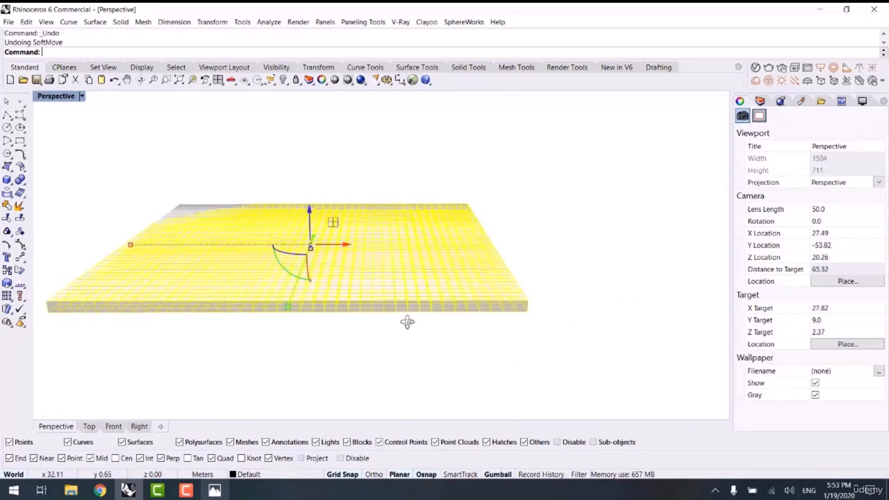
{"action": "right_click_drag", "start_coordinate": [407, 321], "coordinate": [407, 312]}
{"action": "key", "text": "ctrl+alt+s"}
{"action": "left_click", "coordinate": [573, 273]}
{"action": "right_click_drag", "start_coordinate": [574, 272], "coordinate": [536, 302]}
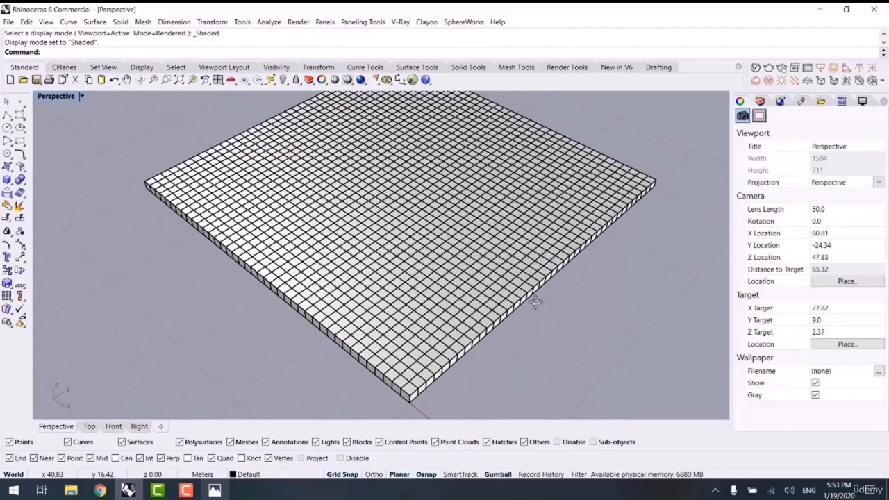
Run SoftMove on all the cubes from base point 0,-2 beside the grid corner, with the radius point inside the grid
{"action": "type", "text": "SoftMove"}
{"action": "key", "text": "Return"}
{"action": "scroll", "coordinate": [535, 302], "scroll_direction": "down", "scroll_amount": 5}
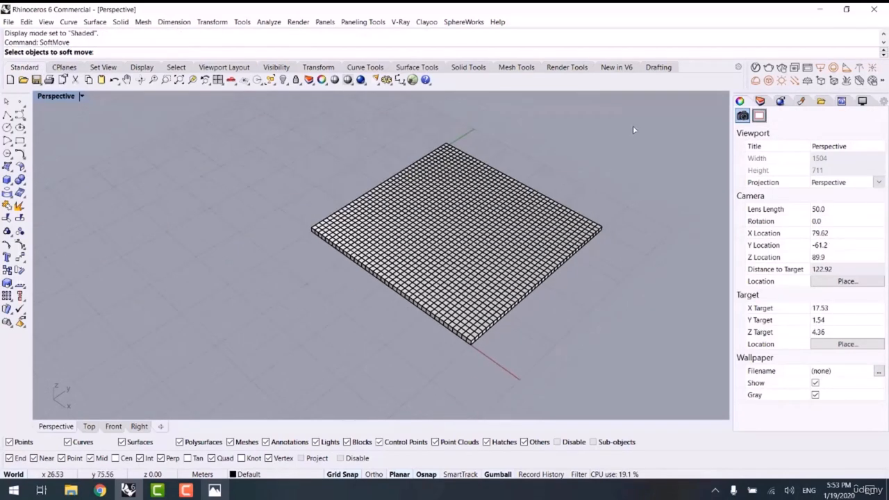
{"action": "left_click_drag", "start_coordinate": [237, 382], "coordinate": [212, 382]}
{"action": "right_click_drag", "start_coordinate": [402, 229], "coordinate": [332, 239], "text": "shift"}
{"action": "right_click", "coordinate": [333, 239]}
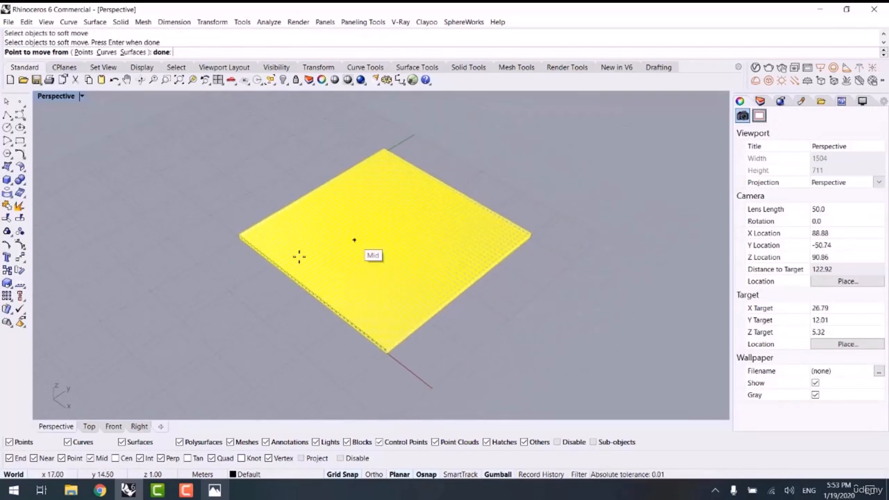
{"action": "scroll", "coordinate": [285, 252], "scroll_direction": "up", "scroll_amount": 2}
{"action": "left_click", "coordinate": [221, 241]}
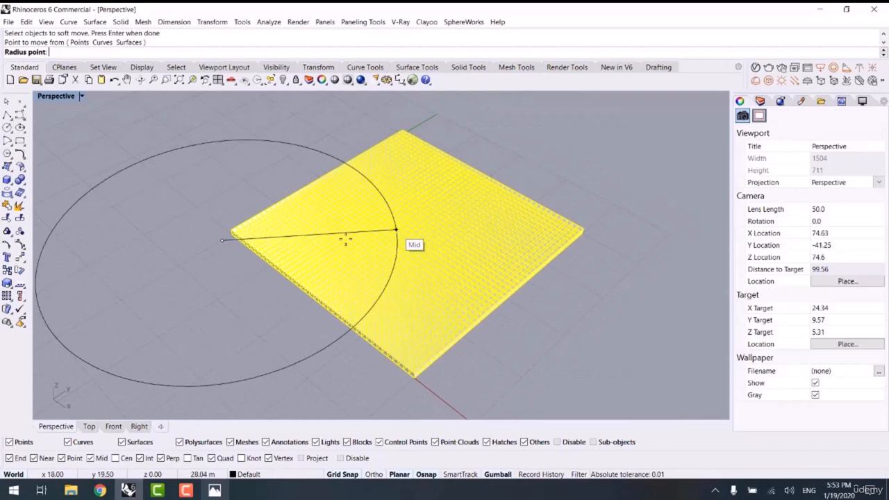
{"action": "left_click", "coordinate": [378, 244]}
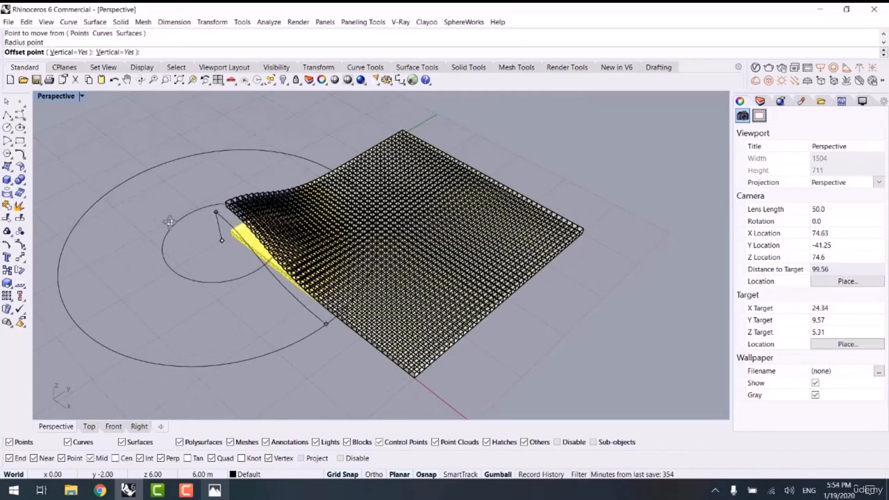
Raise the corner cubes with a vertical offset, adjust the SoftMove anchor near the grid corner, and accept
{"action": "right_click_drag", "start_coordinate": [170, 223], "coordinate": [173, 194]}
{"action": "left_click", "coordinate": [173, 203]}
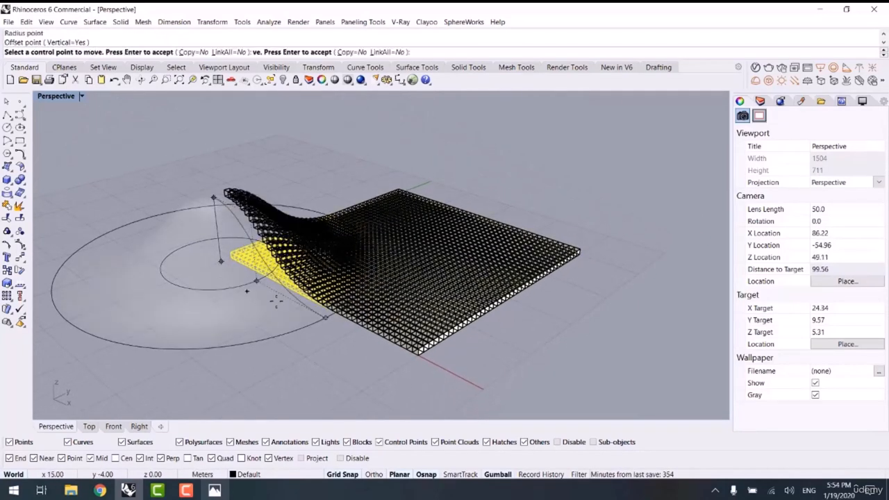
{"action": "left_click", "coordinate": [236, 264]}
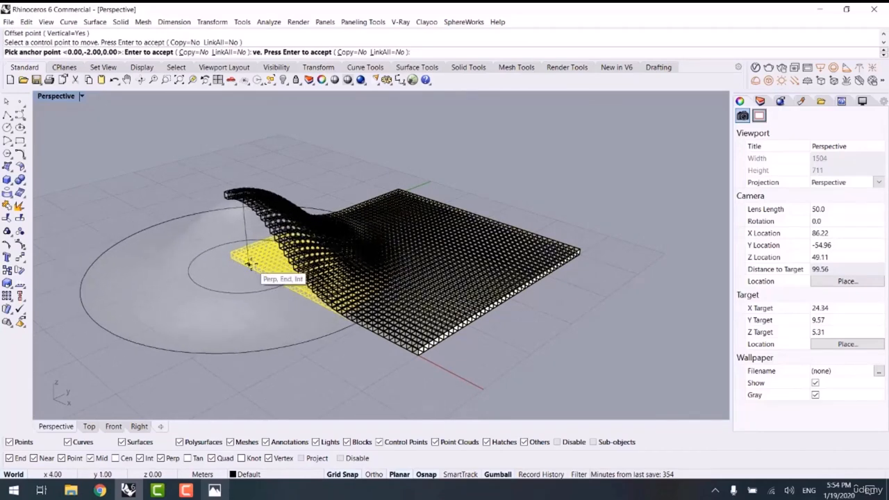
{"action": "key", "text": "Return"}
{"action": "key", "text": "Return"}
Examine the raised corner wave of cubes from several angles in Shaded and Rendered display
{"action": "right_click_drag", "start_coordinate": [321, 357], "coordinate": [280, 327]}
{"action": "scroll", "coordinate": [404, 259], "scroll_direction": "up", "scroll_amount": 14}
{"action": "right_click_drag", "start_coordinate": [405, 259], "coordinate": [415, 261]}
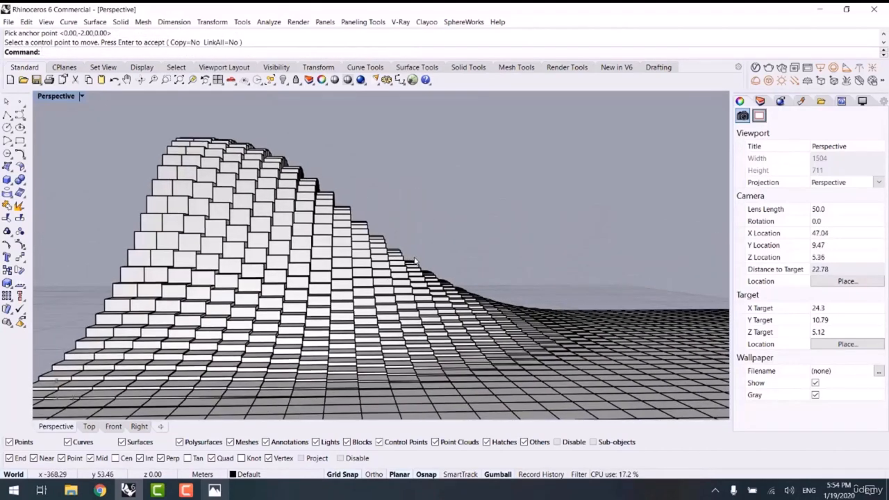
{"action": "left_click", "coordinate": [407, 258]}
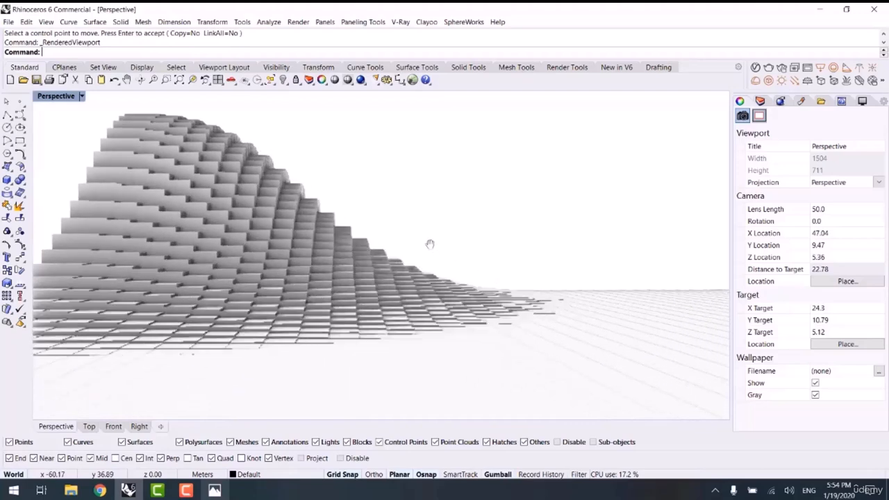
{"action": "scroll", "coordinate": [428, 242], "scroll_direction": "down", "scroll_amount": 3}
{"action": "right_click_drag", "start_coordinate": [428, 242], "coordinate": [371, 253]}
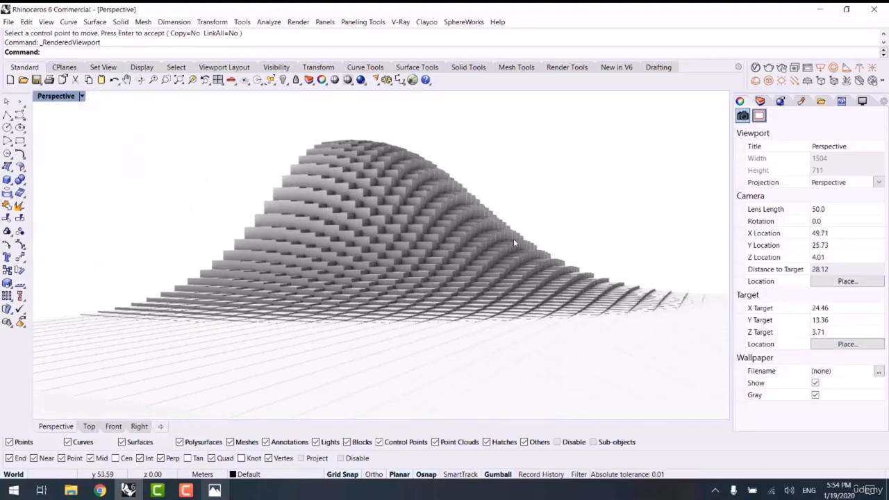
{"action": "scroll", "coordinate": [579, 310], "scroll_direction": "down", "scroll_amount": 4}
{"action": "right_click_drag", "start_coordinate": [580, 309], "coordinate": [310, 318]}
Undo the corner SoftMove, clear the selection, and switch the viewport back to Shaded display
{"action": "key", "text": "ctrl+z"}
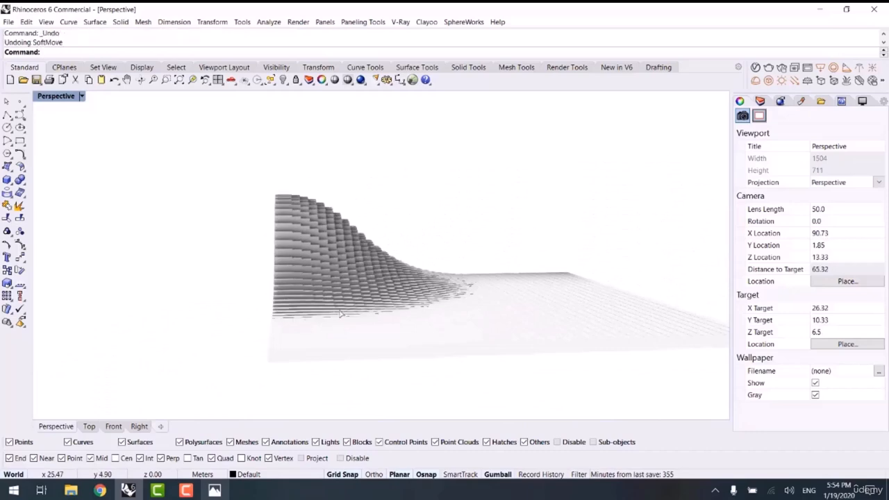
{"action": "left_click", "coordinate": [476, 206]}
{"action": "key", "text": "ctrl+alt+s"}
{"action": "right_click_drag", "start_coordinate": [365, 208], "coordinate": [361, 261]}
{"action": "scroll", "coordinate": [360, 261], "scroll_direction": "down", "scroll_amount": 5}
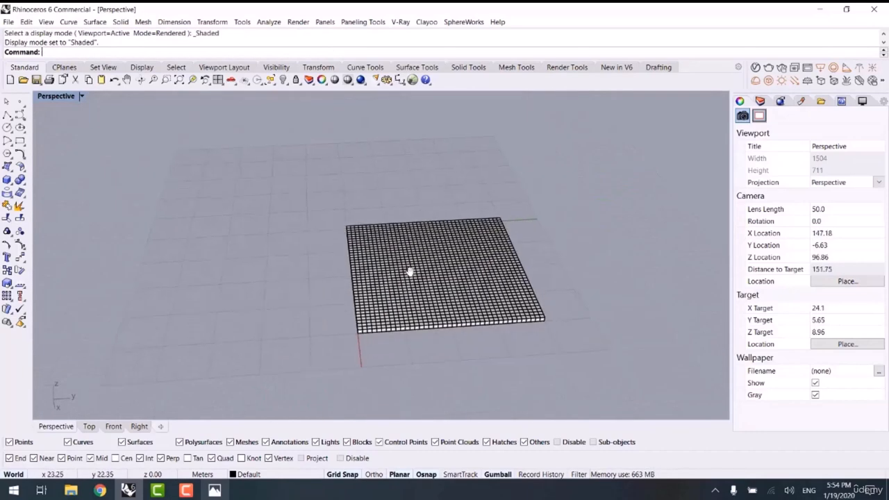
Delete the whole 40 by 40 grid of cubes
{"action": "left_click_drag", "start_coordinate": [479, 195], "coordinate": [234, 345]}
{"action": "key", "text": "Delete"}
{"action": "scroll", "coordinate": [322, 245], "scroll_direction": "up", "scroll_amount": 2}
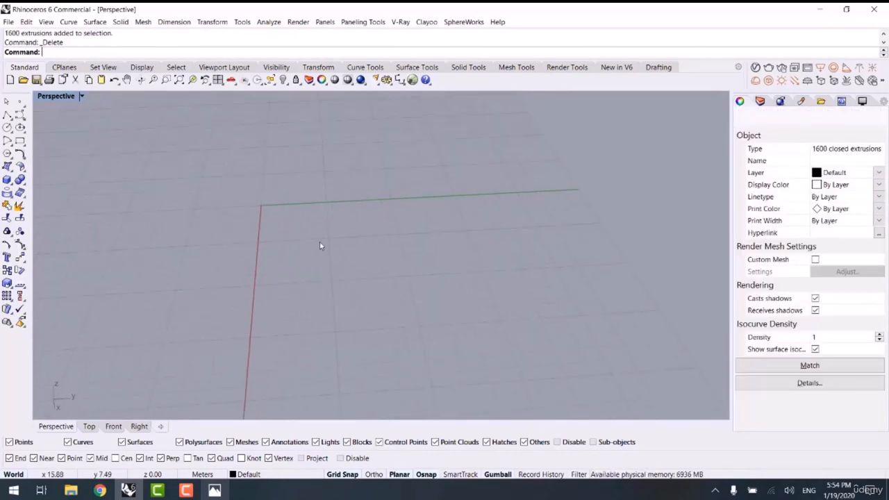
Draw a small rectangular plane surface with its first corner at the origin, and select it
{"action": "left_click", "coordinate": [13, 172]}
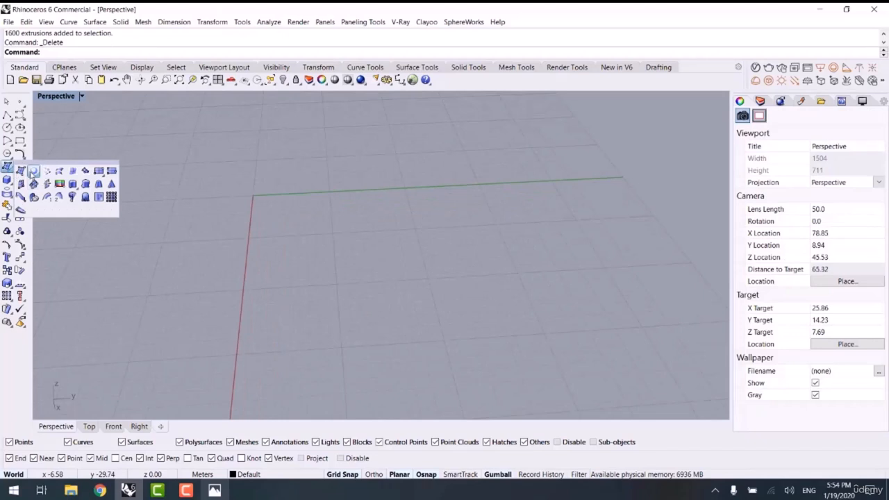
{"action": "left_click", "coordinate": [108, 173]}
{"action": "scroll", "coordinate": [247, 195], "scroll_direction": "up", "scroll_amount": 5}
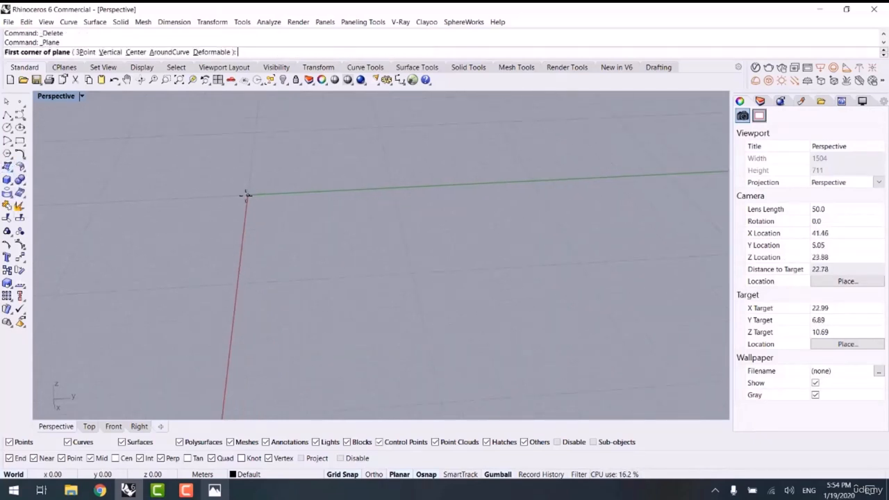
{"action": "left_click", "coordinate": [266, 212]}
{"action": "left_click_drag", "start_coordinate": [299, 144], "coordinate": [161, 232]}
{"action": "left_click", "coordinate": [7, 283]}
{"action": "right_click", "coordinate": [173, 219]}
{"action": "right_click", "coordinate": [178, 218]}
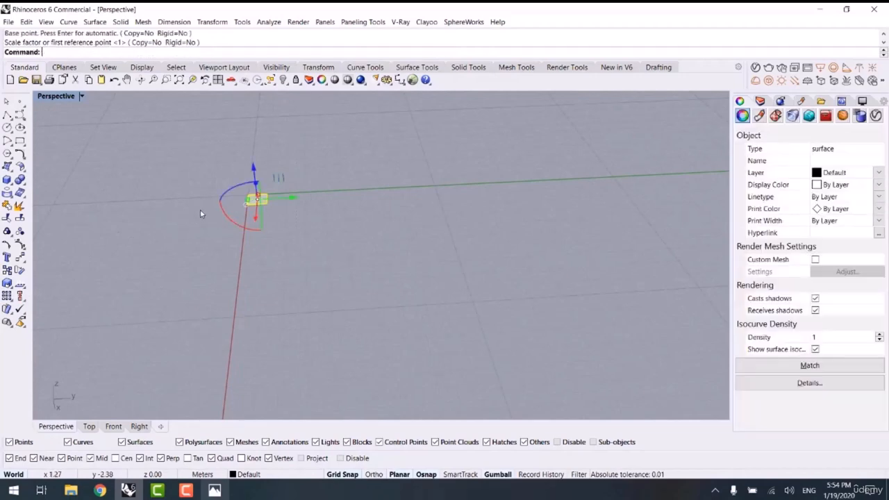
Array the plane in a rectangular grid of 40 in X by 40 in Y with a spacing of 1 in both directions
{"action": "left_click", "coordinate": [7, 295]}
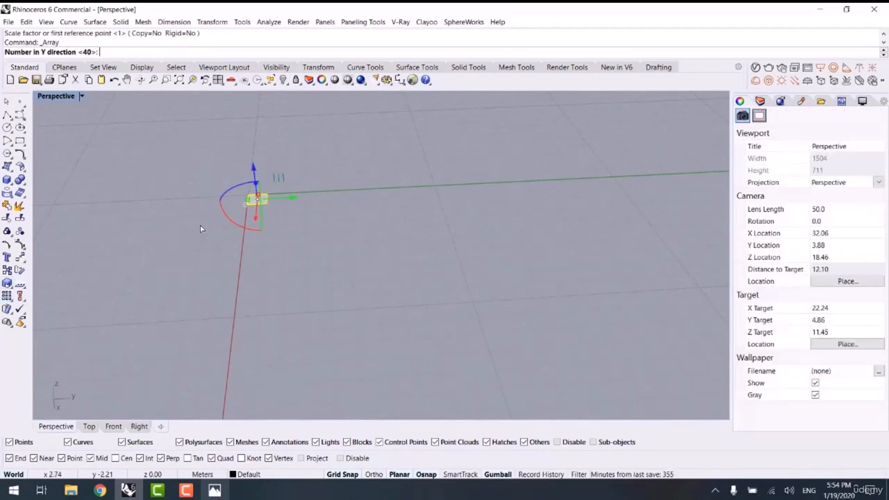
{"action": "right_click", "coordinate": [200, 231]}
{"action": "left_click", "coordinate": [249, 196]}
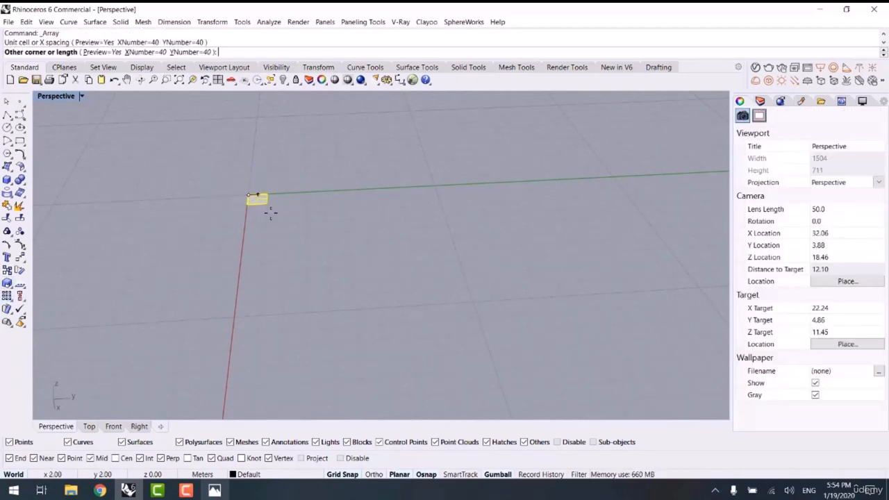
{"action": "left_click", "coordinate": [274, 214]}
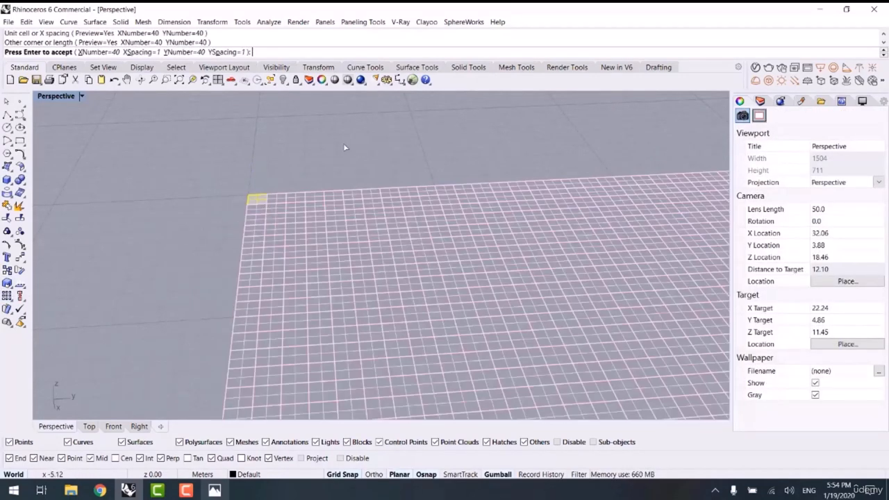
{"action": "right_click", "coordinate": [561, 149]}
Try a SoftMove on the whole grid of planes from a point just outside its edge, raising it vertically about 17 m
{"action": "scroll", "coordinate": [562, 149], "scroll_direction": "down", "scroll_amount": 12}
{"action": "right_click_drag", "start_coordinate": [561, 149], "coordinate": [416, 176], "text": "shift"}
{"action": "left_click_drag", "start_coordinate": [619, 117], "coordinate": [261, 330]}
{"action": "type", "text": "SoftMove"}
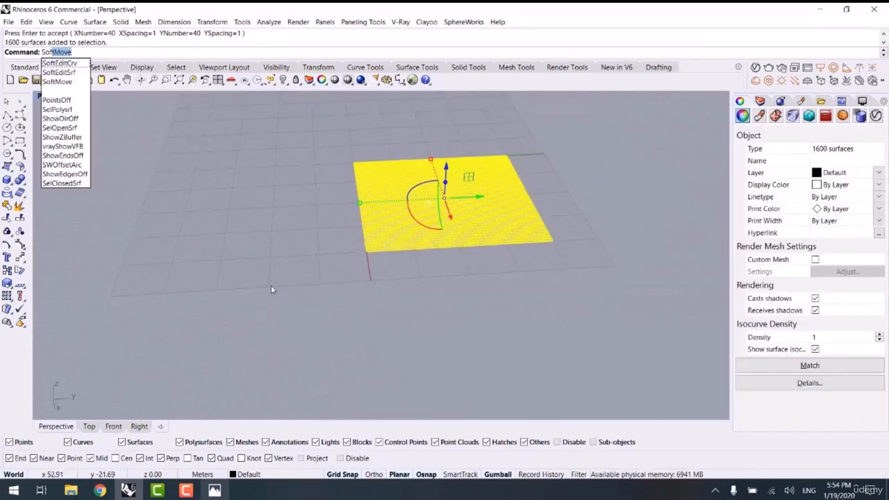
{"action": "key", "text": "Return"}
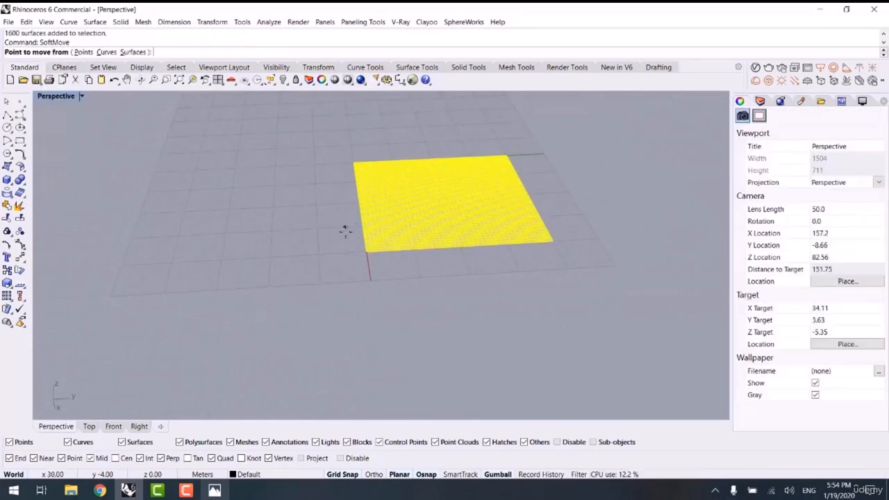
{"action": "left_click", "coordinate": [341, 237]}
{"action": "left_click", "coordinate": [407, 209]}
{"action": "left_click", "coordinate": [338, 173]}
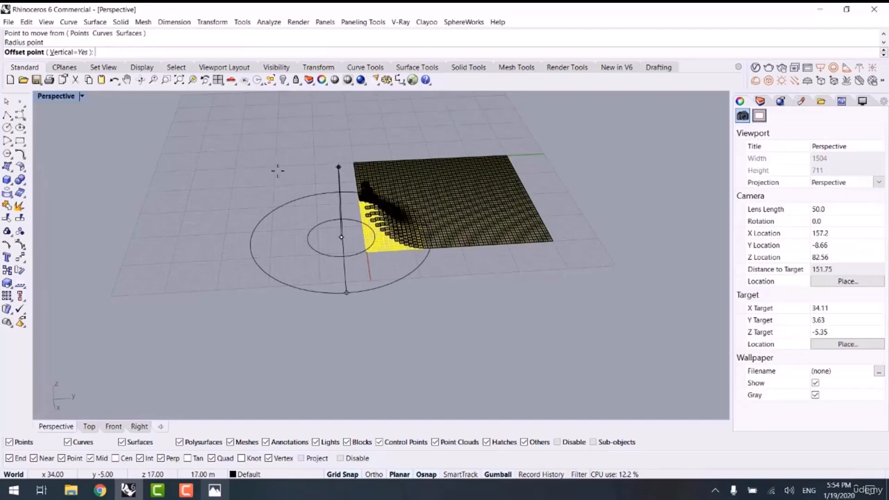
Try shifting the SoftMove's base point onto the grid, and cancel the command with the selection cleared
{"action": "left_click", "coordinate": [344, 240]}
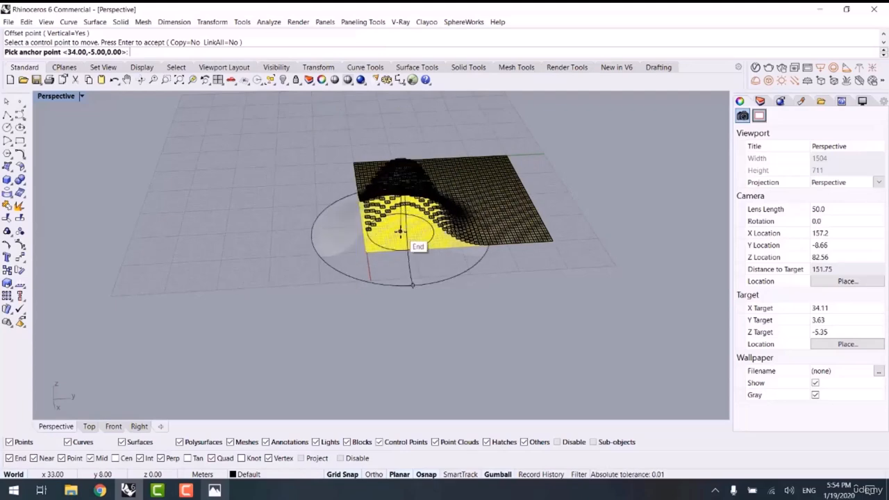
{"action": "left_click", "coordinate": [400, 232]}
{"action": "right_click_drag", "start_coordinate": [311, 272], "coordinate": [160, 276]}
{"action": "key", "text": "Escape"}
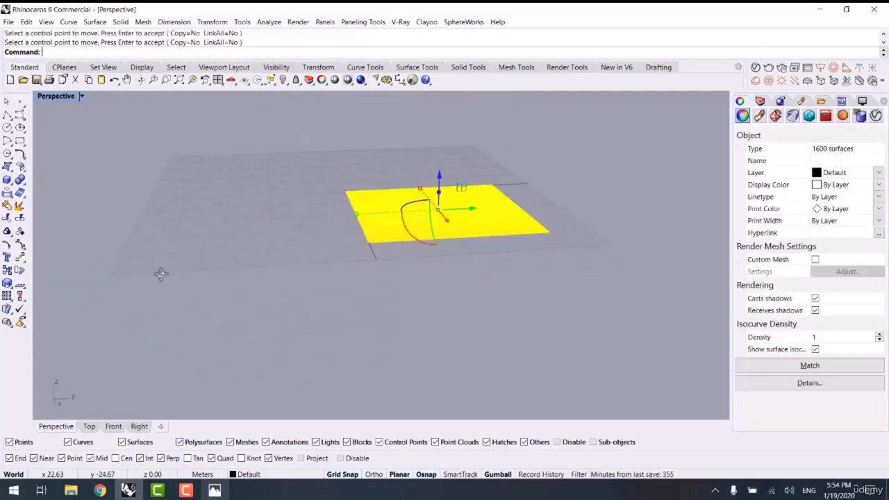
{"action": "key", "text": "Escape"}
Draw a winding degree 3 curve through six interpolated points across the grid, extending past two opposite edges
{"action": "right_click_drag", "start_coordinate": [372, 270], "coordinate": [295, 315], "text": "shift"}
{"action": "middle_click", "coordinate": [295, 315]}
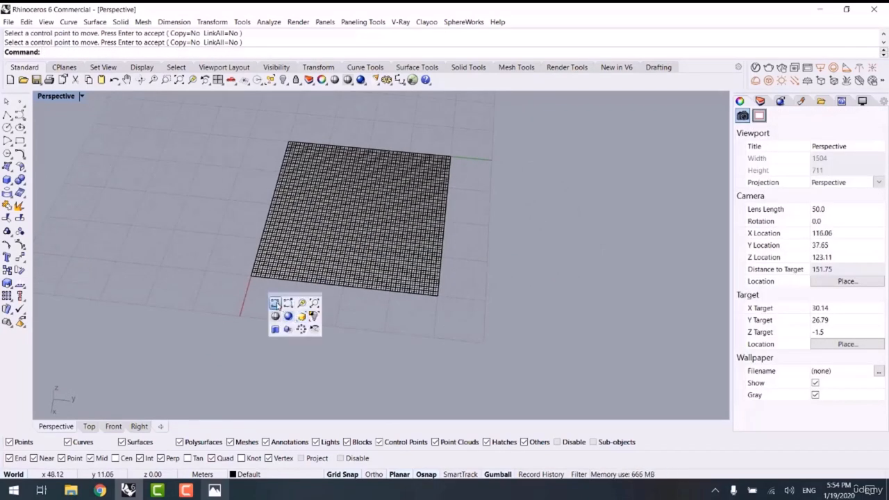
{"action": "left_click", "coordinate": [277, 305]}
{"action": "left_click", "coordinate": [351, 319]}
{"action": "left_click", "coordinate": [310, 266]}
{"action": "left_click", "coordinate": [308, 225]}
{"action": "left_click", "coordinate": [358, 195]}
{"action": "left_click", "coordinate": [419, 144]}
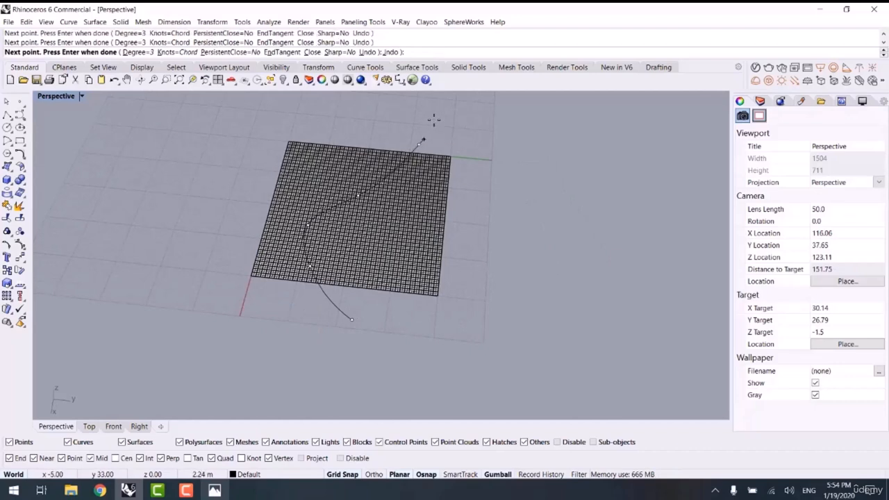
{"action": "left_click", "coordinate": [434, 120]}
{"action": "key", "text": "Return"}
Set up a SoftMove of all the grid's planes from the drawn curve, with a falloff radius of about 10 m
{"action": "left_click_drag", "start_coordinate": [237, 130], "coordinate": [490, 306]}
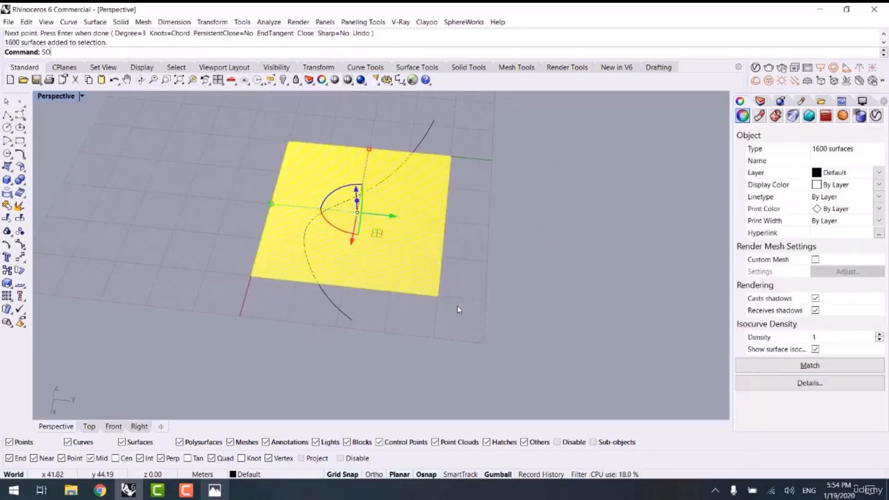
{"action": "type", "text": "SoftMove"}
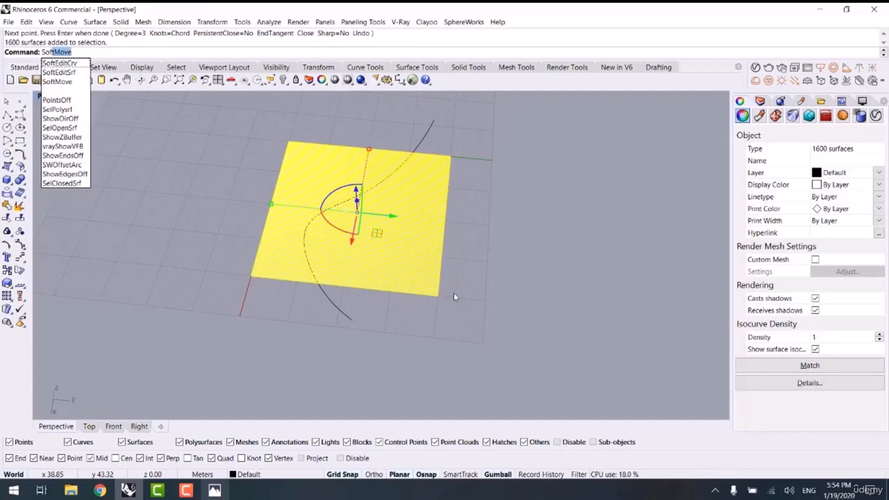
{"action": "key", "text": "Return"}
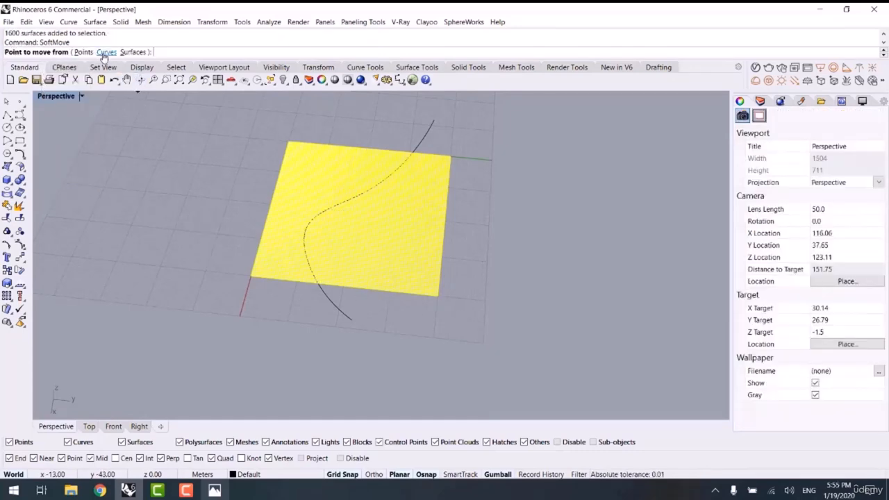
{"action": "left_click", "coordinate": [106, 52]}
{"action": "left_click", "coordinate": [338, 311]}
{"action": "key", "text": "Return"}
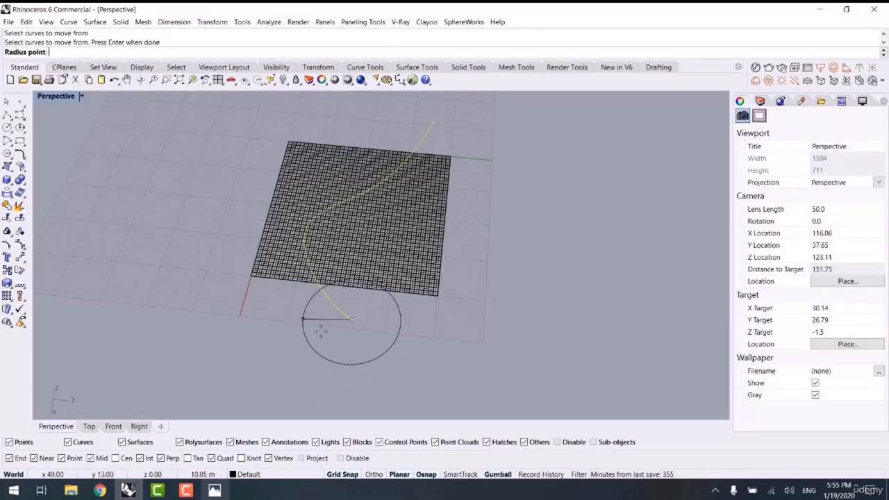
{"action": "left_click", "coordinate": [301, 323]}
Offset the planes vertically upward to form a raised ridge along the curve, and accept the SoftMove
{"action": "right_click_drag", "start_coordinate": [259, 299], "coordinate": [283, 238]}
{"action": "scroll", "coordinate": [304, 292], "scroll_direction": "up", "scroll_amount": 2}
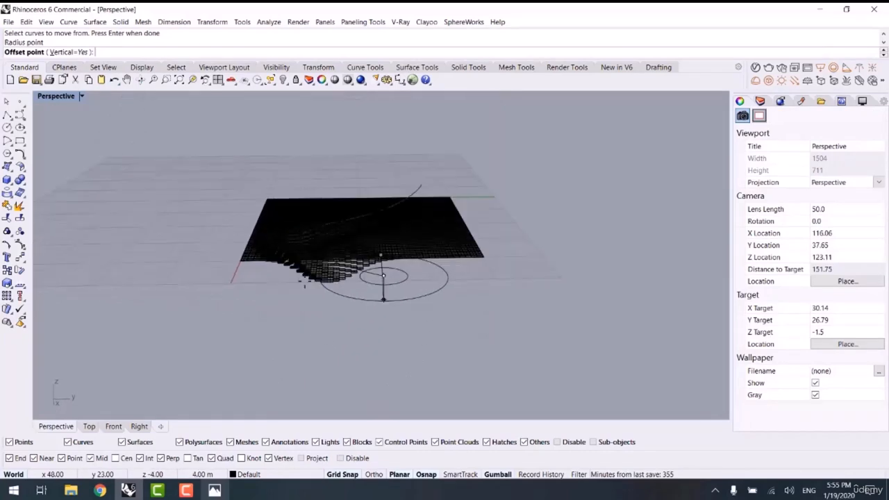
{"action": "left_click", "coordinate": [167, 255]}
{"action": "right_click_drag", "start_coordinate": [288, 294], "coordinate": [370, 295]}
{"action": "key", "text": "Return"}
{"action": "scroll", "coordinate": [369, 295], "scroll_direction": "up", "scroll_amount": 8}
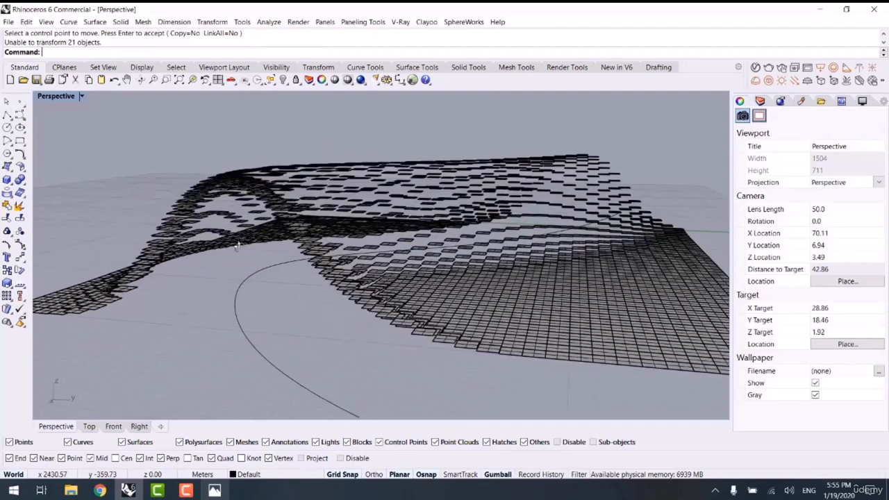
Delete the remaining open curve lying beside the stepped grid of surfaces
{"action": "left_click", "coordinate": [156, 321]}
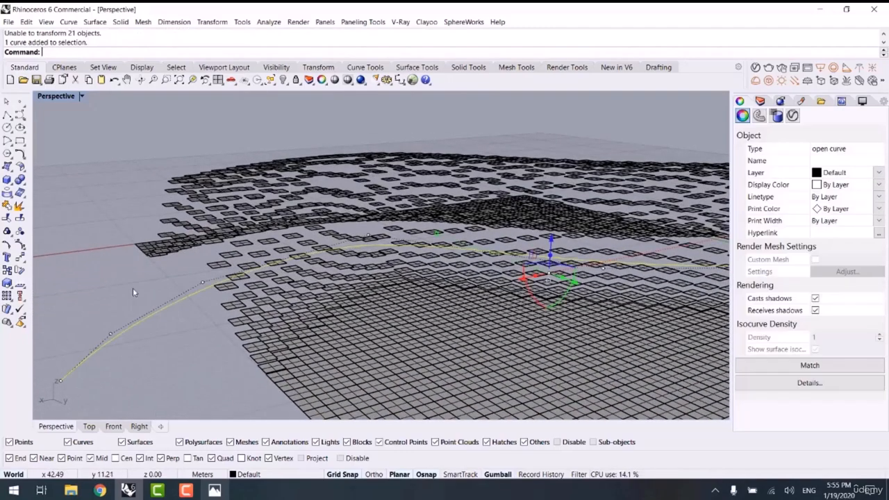
{"action": "key", "text": "Delete"}
{"action": "scroll", "coordinate": [252, 266], "scroll_direction": "down", "scroll_amount": 3}
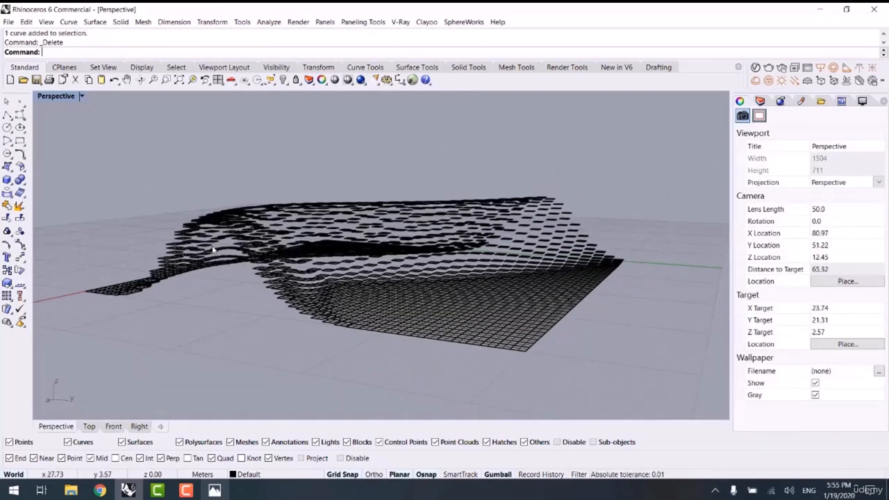
Select all 1600 small surfaces, raise them slightly above the ground plane, and clear the selection
{"action": "right_click_drag", "start_coordinate": [322, 336], "coordinate": [410, 330]}
{"action": "scroll", "coordinate": [411, 339], "scroll_direction": "down", "scroll_amount": 4}
{"action": "left_click_drag", "start_coordinate": [193, 235], "coordinate": [605, 355]}
{"action": "left_click_drag", "start_coordinate": [376, 235], "coordinate": [376, 236]}
{"action": "left_click", "coordinate": [244, 201]}
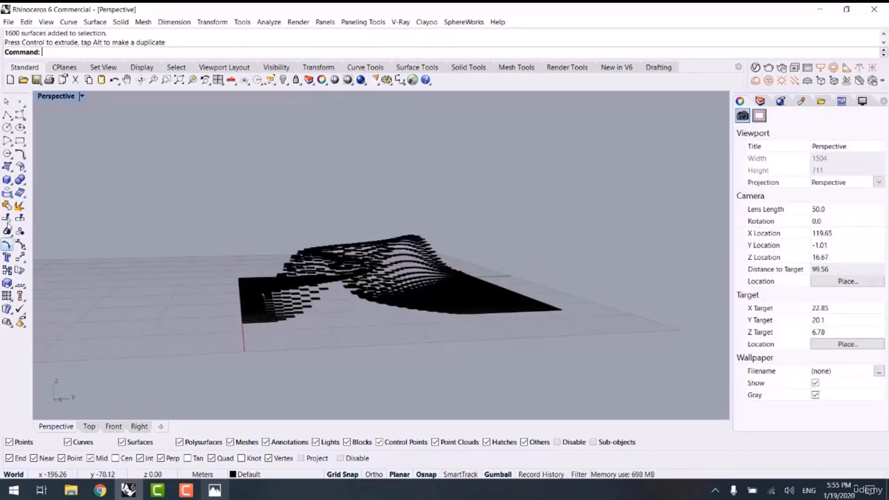
Draw a rectangular plane on the ground beneath the whole surface grid, corner to opposite corner, with Project snapping on
{"action": "left_click", "coordinate": [8, 167]}
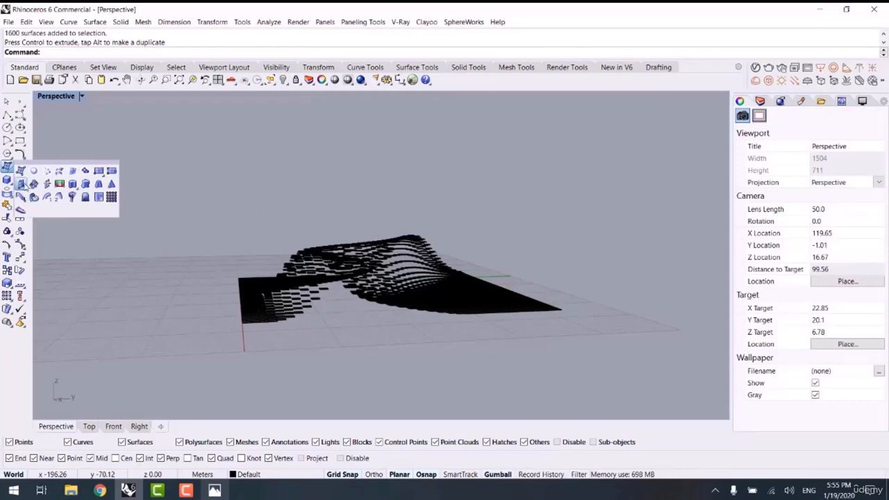
{"action": "left_click", "coordinate": [99, 171]}
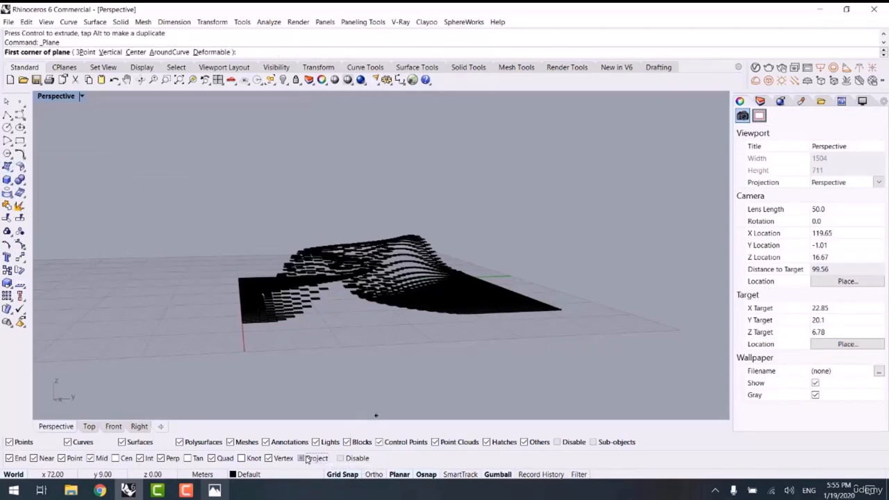
{"action": "left_click", "coordinate": [561, 321]}
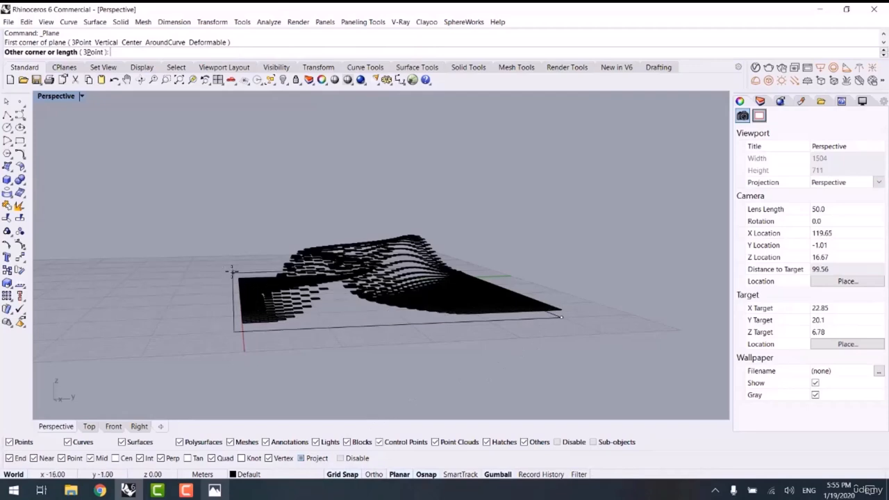
{"action": "right_click_drag", "start_coordinate": [255, 308], "coordinate": [196, 338]}
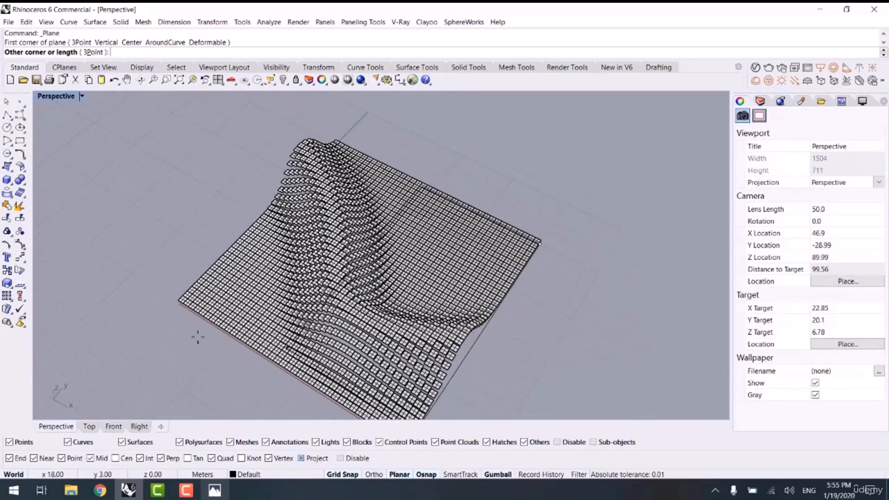
{"action": "left_click", "coordinate": [174, 302]}
Try to extrude all the small surfaces with ExtrudeSrf, using ToBoundary and the ground plane as the boundary
{"action": "right_click_drag", "start_coordinate": [163, 365], "coordinate": [123, 231]}
{"action": "left_click_drag", "start_coordinate": [119, 222], "coordinate": [443, 313]}
{"action": "right_click_drag", "start_coordinate": [443, 314], "coordinate": [298, 351]}
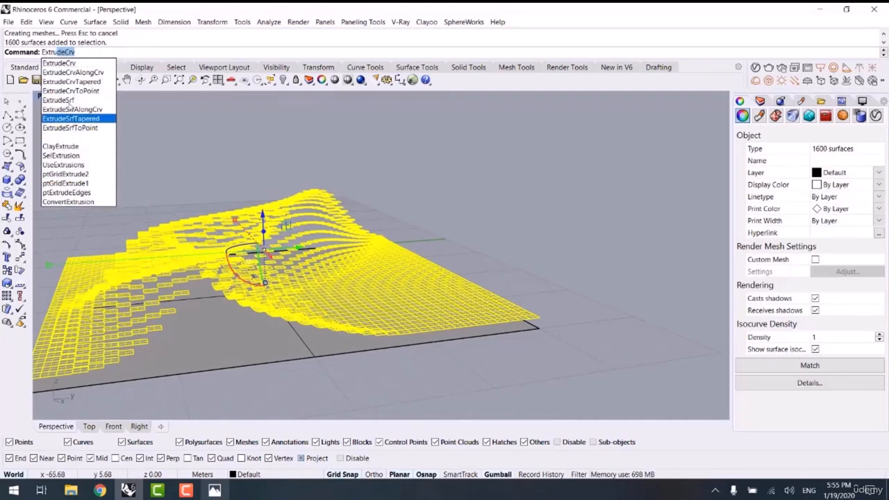
{"action": "left_click", "coordinate": [75, 100]}
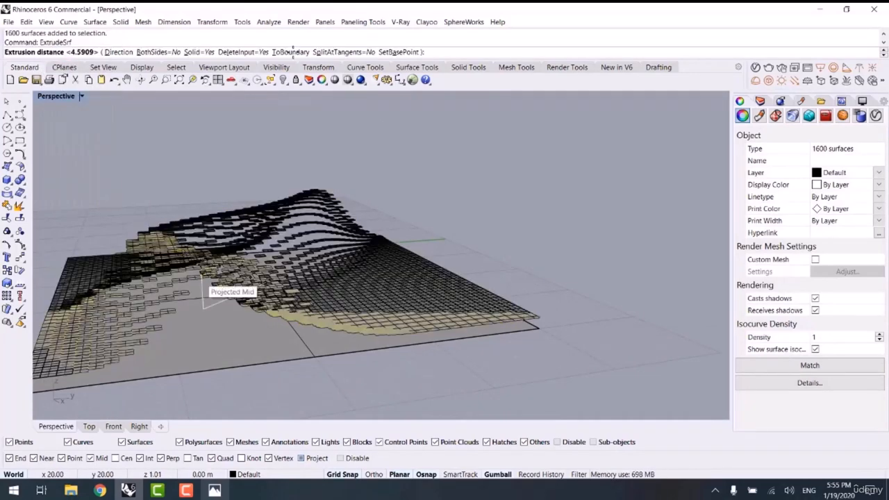
{"action": "left_click", "coordinate": [292, 53]}
{"action": "left_click", "coordinate": [205, 340]}
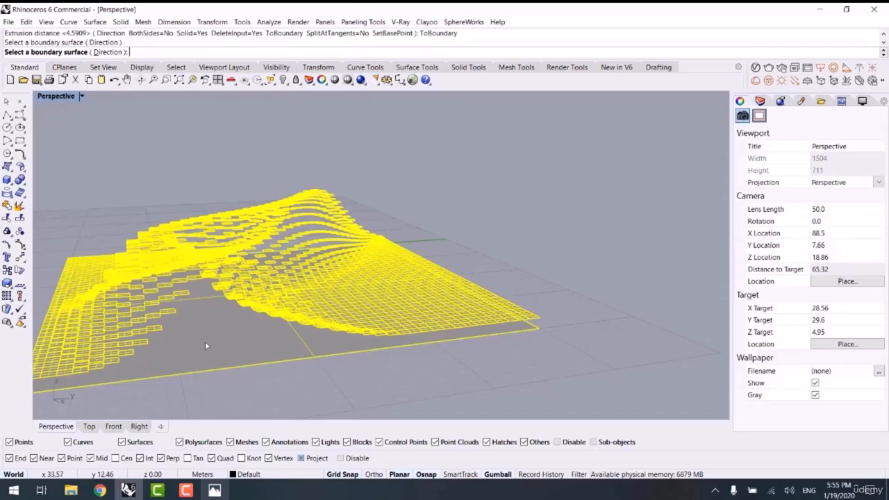
{"action": "left_click", "coordinate": [261, 370]}
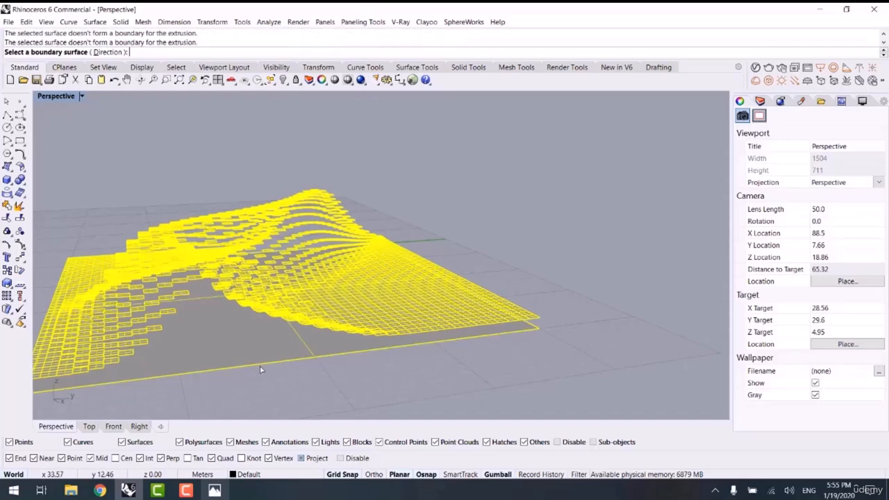
{"action": "key", "text": "Escape"}
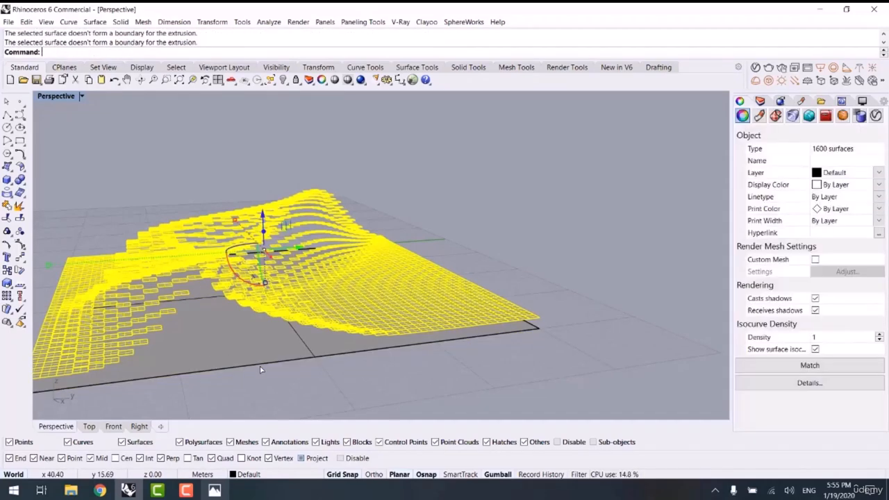
Scale the ground plane up slightly so it extends beyond the edges of the surface grid
{"action": "right_click_drag", "start_coordinate": [265, 358], "coordinate": [233, 310]}
{"action": "left_click", "coordinate": [191, 359]}
{"action": "left_click", "coordinate": [233, 311]}
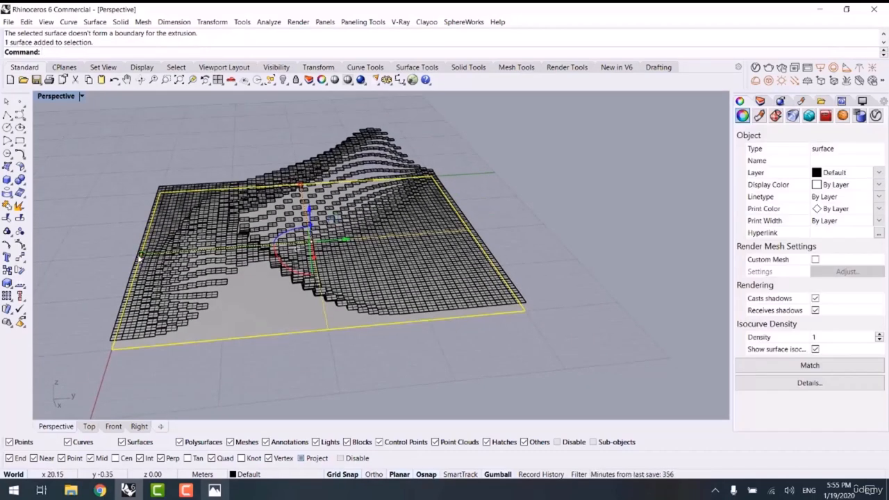
{"action": "left_click_drag", "start_coordinate": [139, 258], "coordinate": [132, 256]}
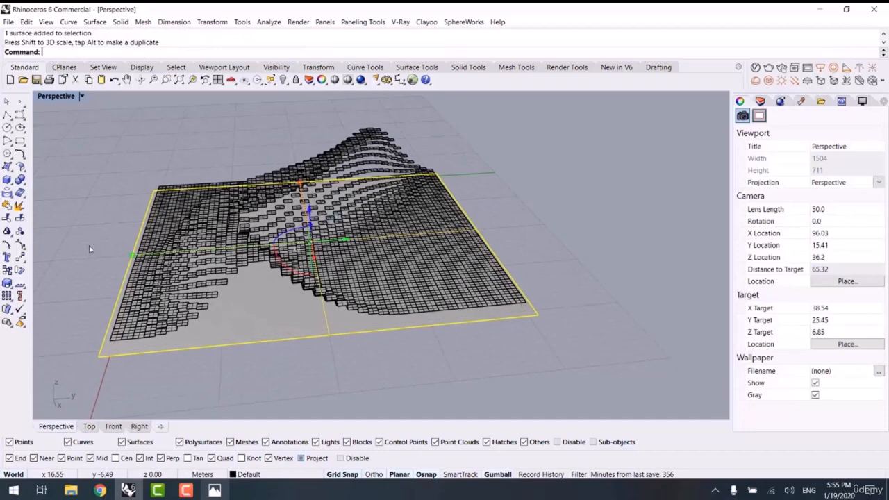
{"action": "left_click", "coordinate": [91, 247]}
Extrude all 1600 surfaces as solids down to the enlarged ground plane using ExtrudeSrf with ToBoundary
{"action": "right_click_drag", "start_coordinate": [98, 264], "coordinate": [122, 226]}
{"action": "left_click_drag", "start_coordinate": [66, 192], "coordinate": [522, 371]}
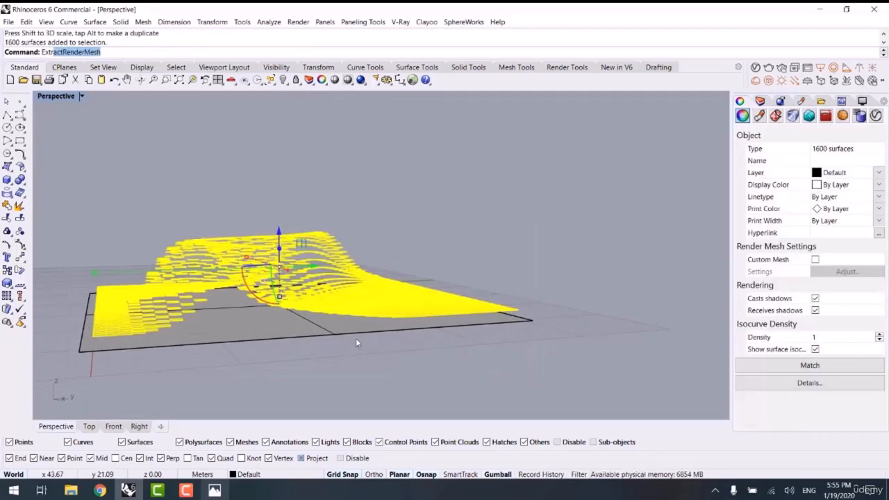
{"action": "type", "text": "rudeCrv"}
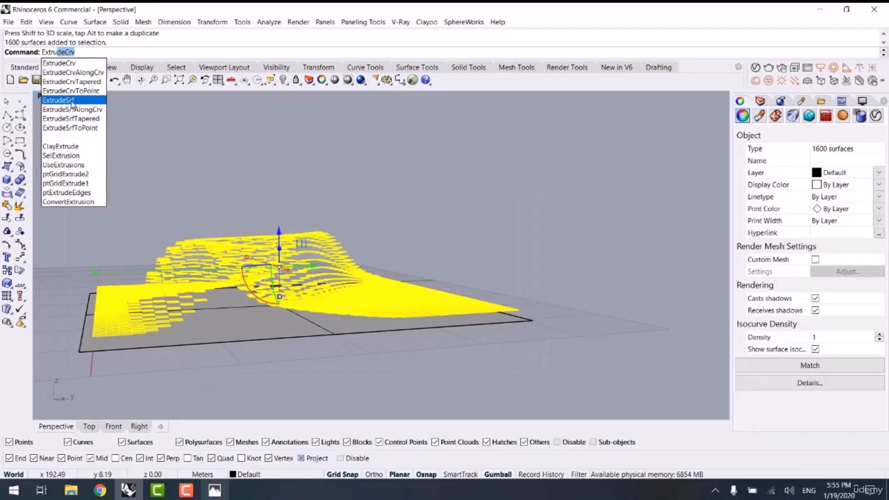
{"action": "left_click", "coordinate": [72, 102]}
{"action": "left_click", "coordinate": [293, 52]}
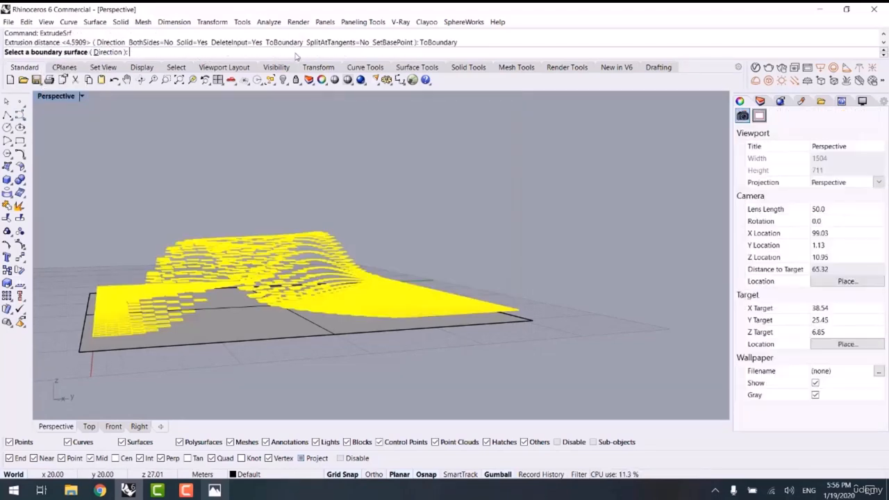
{"action": "left_click", "coordinate": [235, 337]}
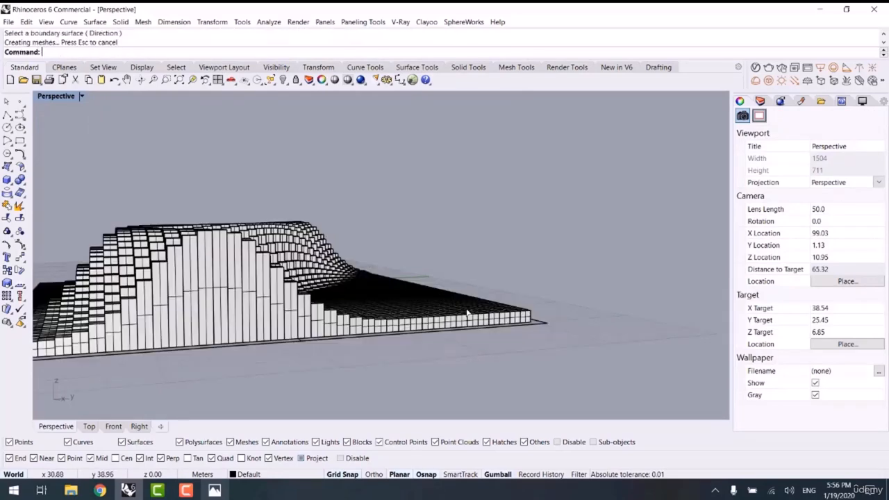
Show the extruded blocks in Rendered display and examine the stepped form from several sides
{"action": "right_click_drag", "start_coordinate": [386, 302], "coordinate": [544, 275]}
{"action": "middle_click", "coordinate": [473, 338]}
{"action": "left_click", "coordinate": [462, 341]}
{"action": "scroll", "coordinate": [544, 276], "scroll_direction": "up", "scroll_amount": 8}
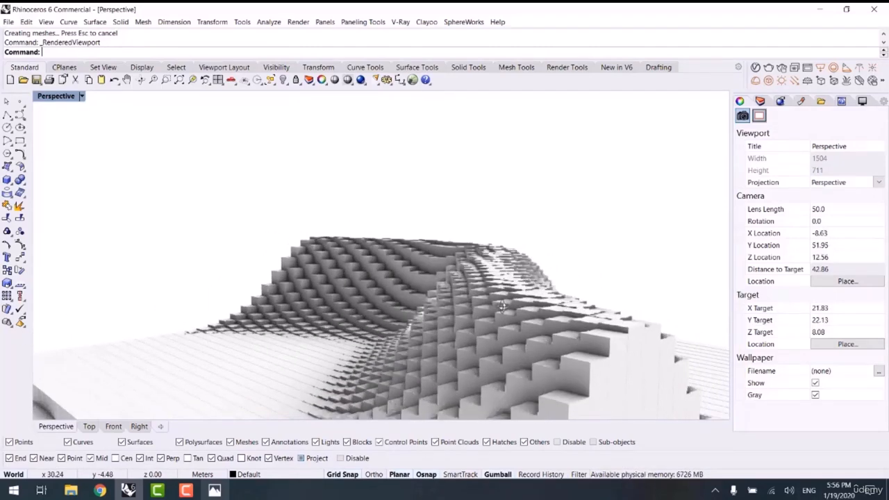
{"action": "right_click_drag", "start_coordinate": [457, 312], "coordinate": [275, 308]}
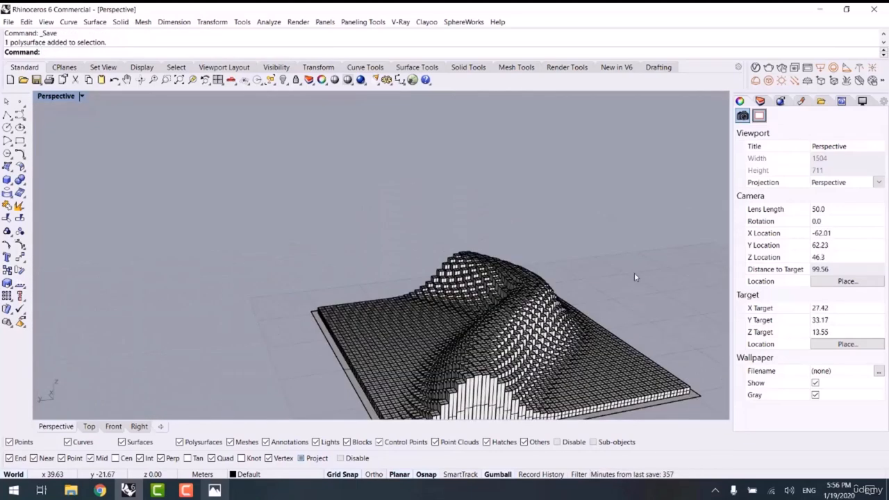
Delete everything in the model, including the ground plane and all extruded blocks
{"action": "key", "text": "ctrl+a"}
{"action": "right_click_drag", "start_coordinate": [635, 272], "coordinate": [610, 255], "text": "shift"}
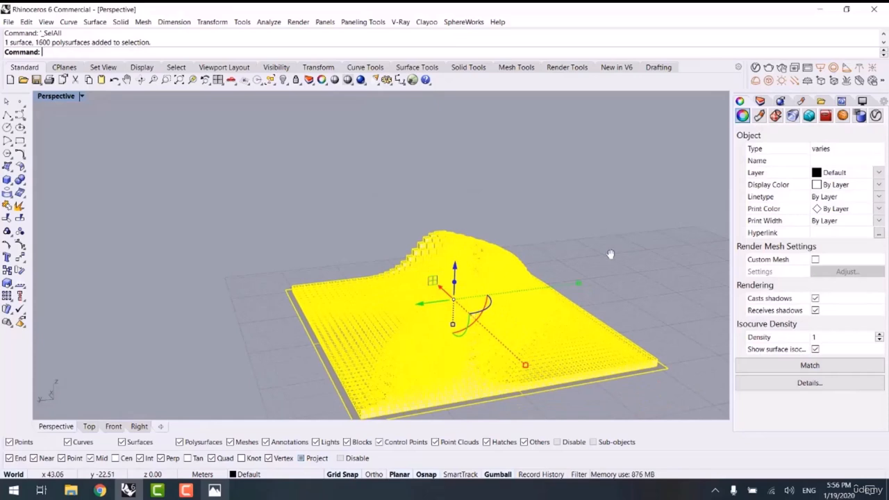
{"action": "key", "text": "Delete"}
Draw a new square plane of about 20 by 20 m with its first corner at the origin
{"action": "right_click_drag", "start_coordinate": [610, 254], "coordinate": [49, 146]}
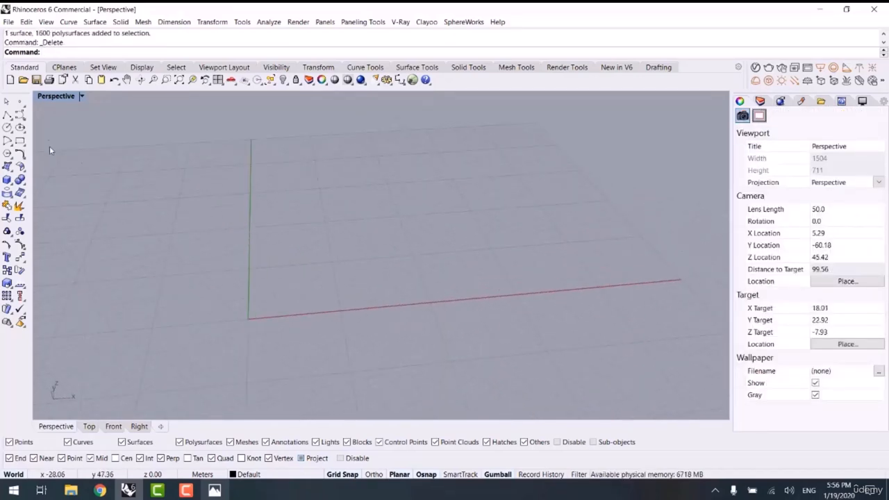
{"action": "left_click", "coordinate": [9, 169]}
{"action": "left_click", "coordinate": [100, 171]}
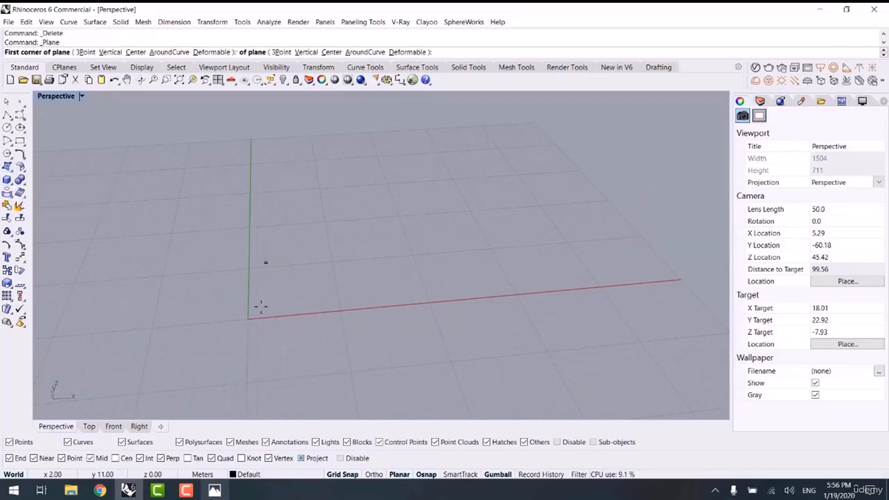
{"action": "left_click", "coordinate": [248, 319]}
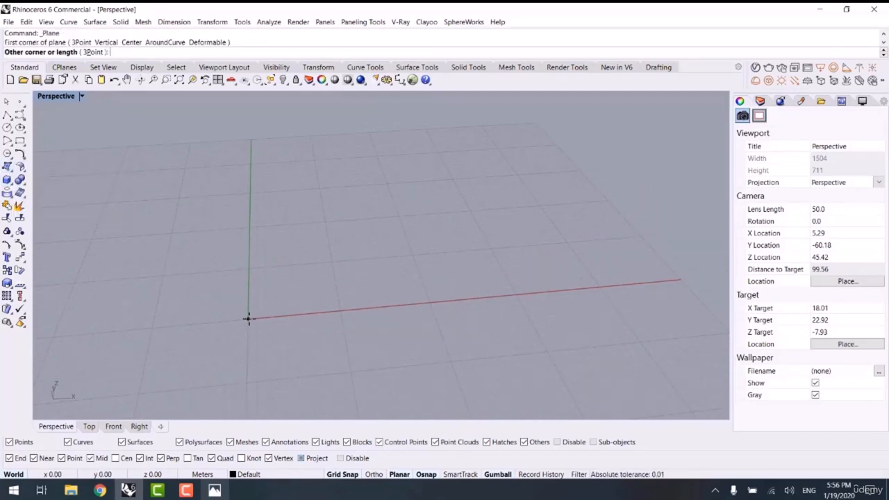
{"action": "left_click", "coordinate": [400, 217]}
Rebuild the plane into a dense grid with a U point count of 40 and degree 3 in both directions
{"action": "right_click_drag", "start_coordinate": [407, 272], "coordinate": [358, 310]}
{"action": "key", "text": "Return"}
{"action": "left_click", "coordinate": [303, 302]}
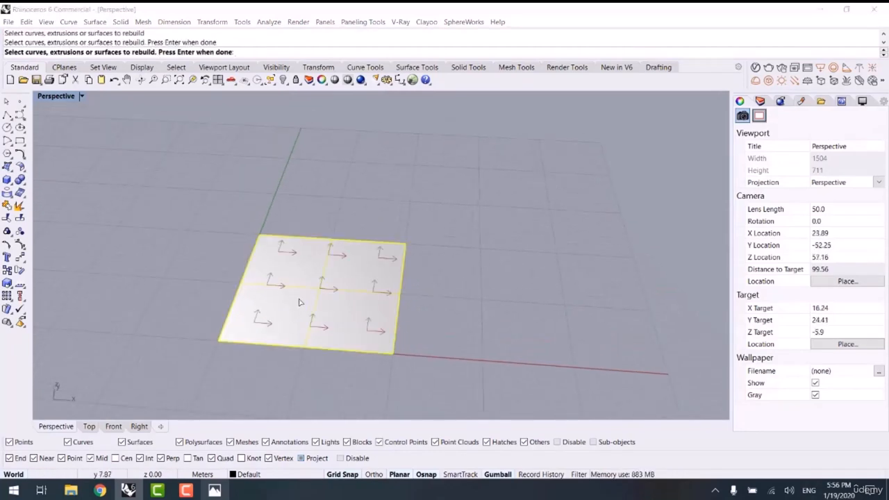
{"action": "key", "text": "Return"}
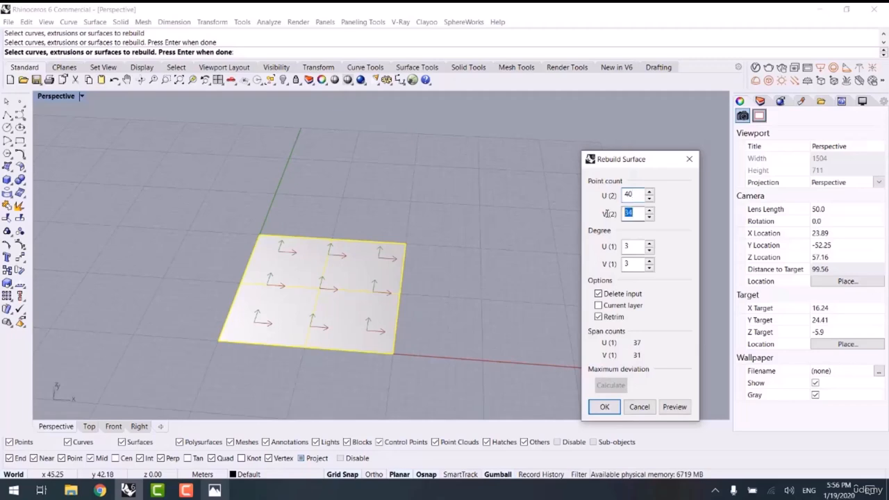
{"action": "left_click", "coordinate": [604, 406]}
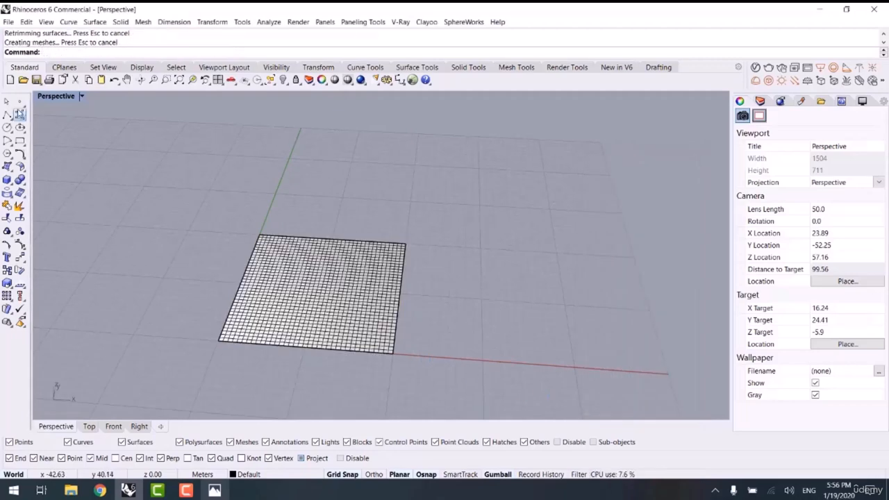
Place a point object on each of the four corners of the rebuilt plane
{"action": "scroll", "coordinate": [212, 334], "scroll_direction": "up", "scroll_amount": 5}
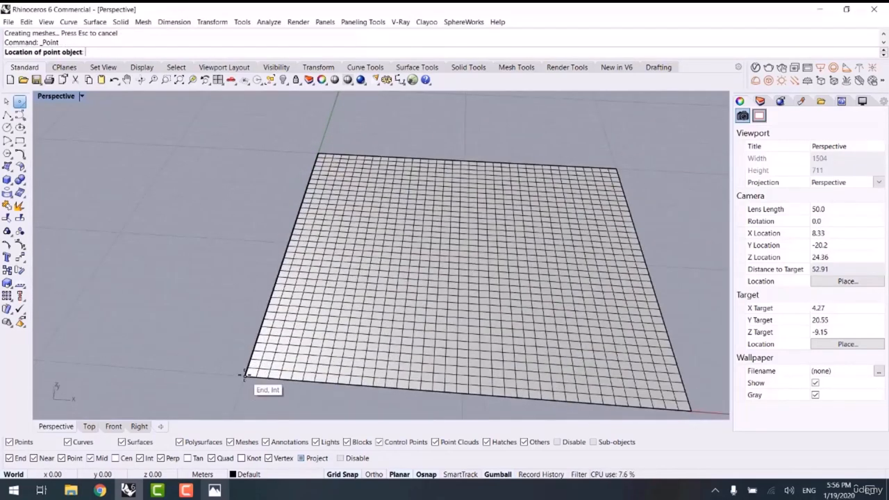
{"action": "left_click", "coordinate": [250, 378]}
{"action": "right_click", "coordinate": [265, 195]}
{"action": "left_click", "coordinate": [320, 152]}
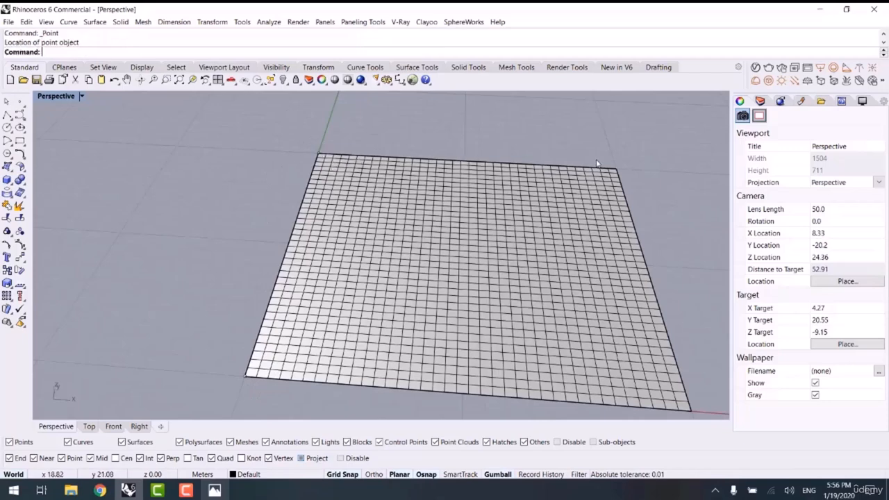
{"action": "right_click", "coordinate": [601, 165]}
{"action": "left_click", "coordinate": [617, 168]}
{"action": "right_click_drag", "start_coordinate": [624, 221], "coordinate": [560, 159], "text": "shift"}
{"action": "right_click", "coordinate": [599, 310]}
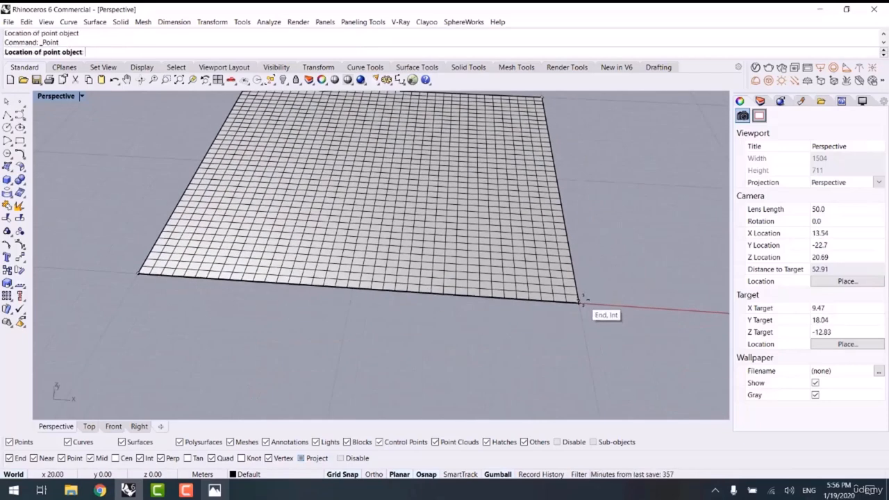
{"action": "left_click", "coordinate": [579, 303]}
Enable the Cen object snap and place another point object at the middle of the plane's near edge
{"action": "scroll", "coordinate": [495, 293], "scroll_direction": "down", "scroll_amount": 3}
{"action": "left_click", "coordinate": [401, 252]}
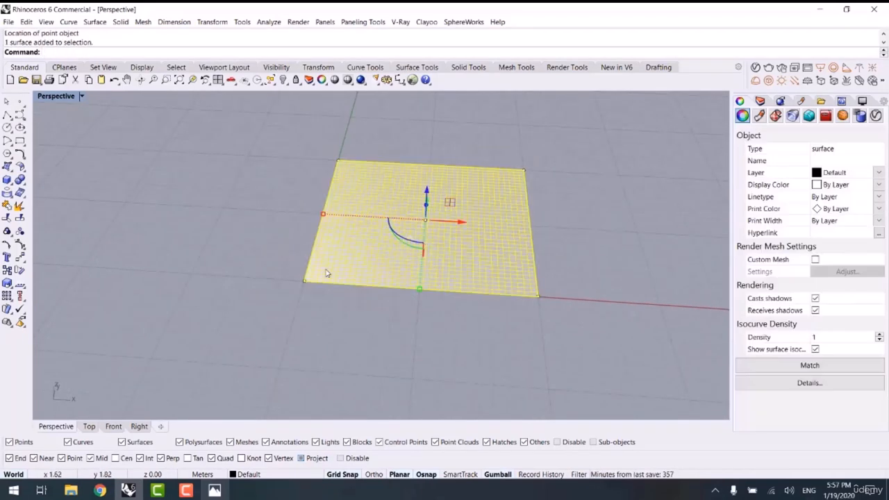
{"action": "left_click", "coordinate": [109, 356]}
{"action": "right_click", "coordinate": [214, 352]}
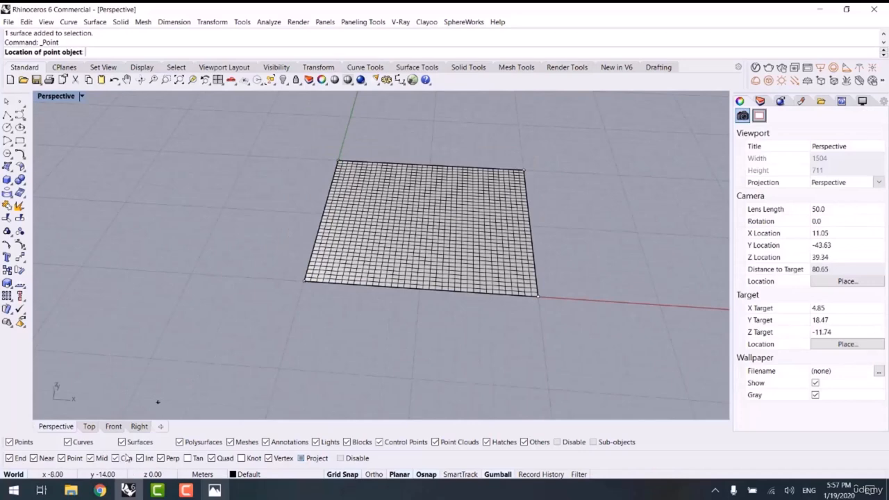
{"action": "left_click", "coordinate": [418, 289]}
Select the point objects around the plane, move them slightly below it, and clear the selection
{"action": "left_click_drag", "start_coordinate": [208, 338], "coordinate": [455, 133]}
{"action": "left_click_drag", "start_coordinate": [475, 171], "coordinate": [534, 292]}
{"action": "right_click_drag", "start_coordinate": [443, 210], "coordinate": [409, 214]}
{"action": "left_click_drag", "start_coordinate": [410, 213], "coordinate": [410, 221]}
{"action": "right_click_drag", "start_coordinate": [397, 161], "coordinate": [292, 226]}
{"action": "key", "text": "Escape"}
Turn on the control points of the rebuilt plane
{"action": "left_click", "coordinate": [19, 245]}
{"action": "left_click", "coordinate": [290, 311]}
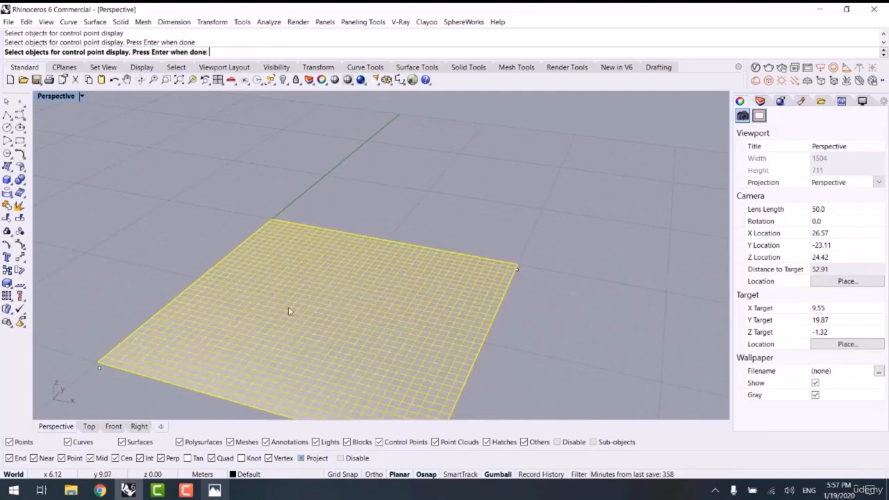
{"action": "right_click", "coordinate": [290, 312]}
{"action": "right_click_drag", "start_coordinate": [368, 311], "coordinate": [436, 245], "text": "shift"}
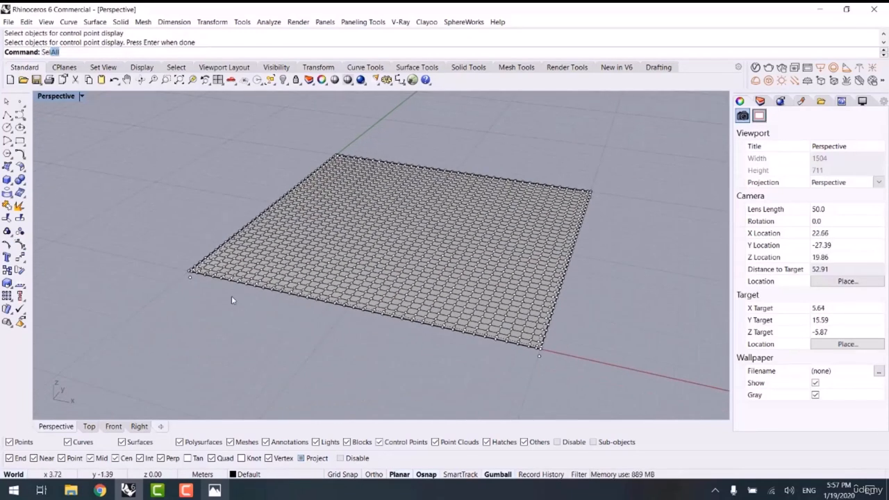
Select all points with SelPt and remove the five point objects below the plane from the selection, keeping the surface control points
{"action": "type", "text": "Pt"}
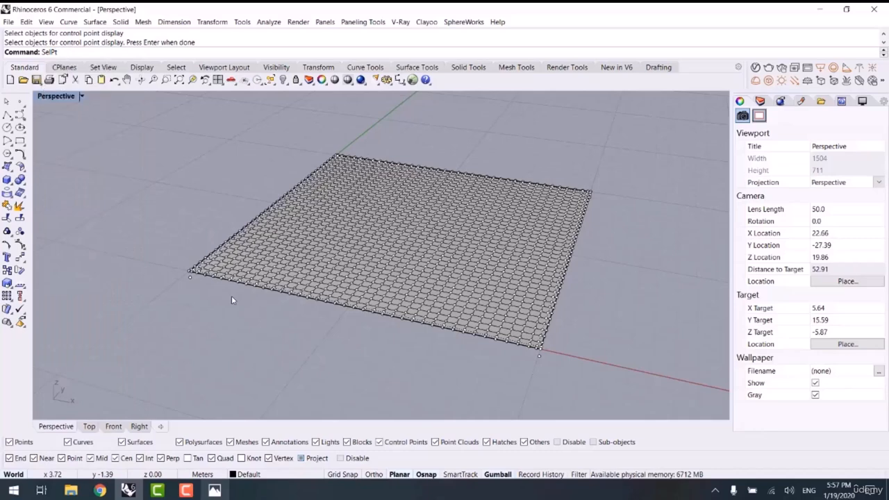
{"action": "key", "text": "Return"}
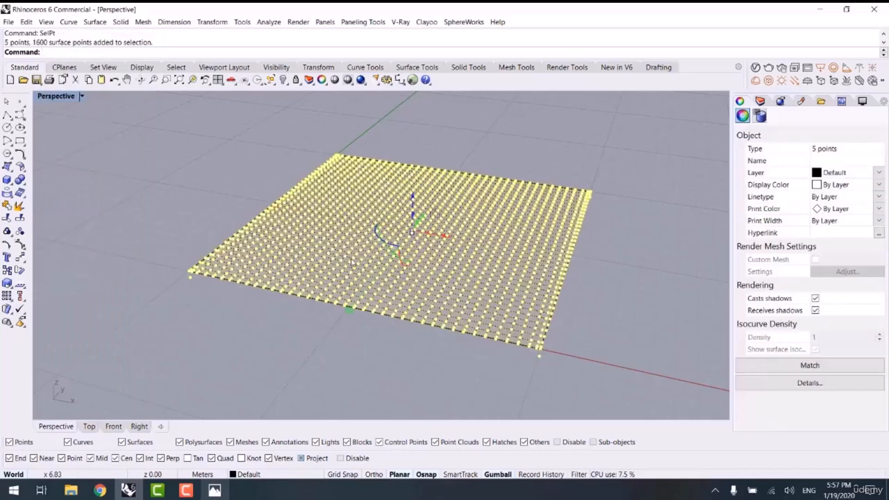
{"action": "right_click_drag", "start_coordinate": [354, 264], "coordinate": [353, 273]}
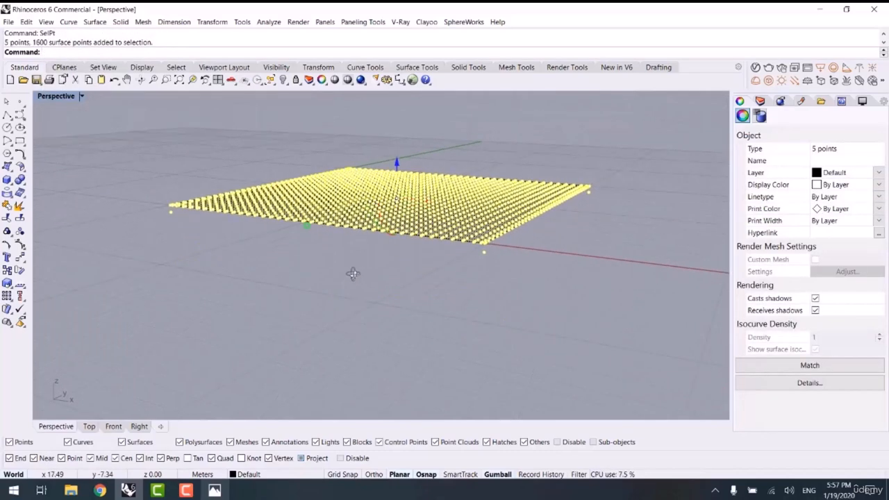
{"action": "left_click", "coordinate": [141, 430]}
{"action": "right_click_drag", "start_coordinate": [463, 286], "coordinate": [383, 293]}
{"action": "scroll", "coordinate": [498, 296], "scroll_direction": "up", "scroll_amount": 6}
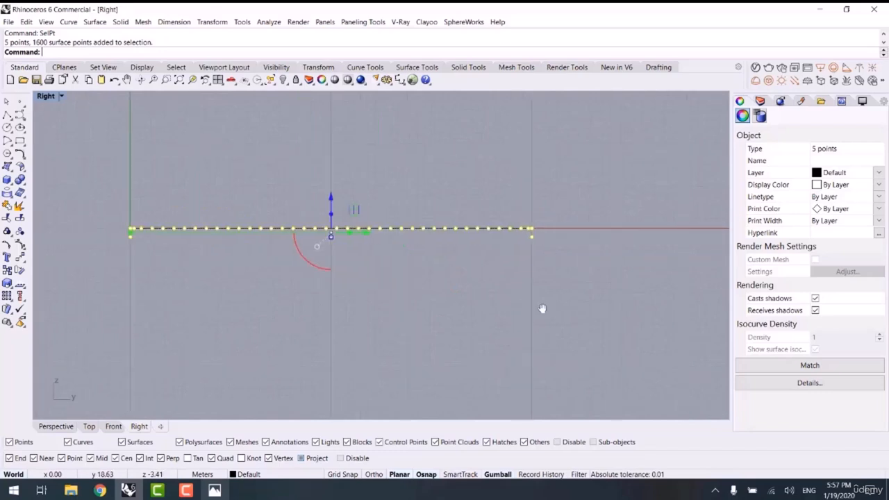
{"action": "right_click_drag", "start_coordinate": [509, 299], "coordinate": [559, 308]}
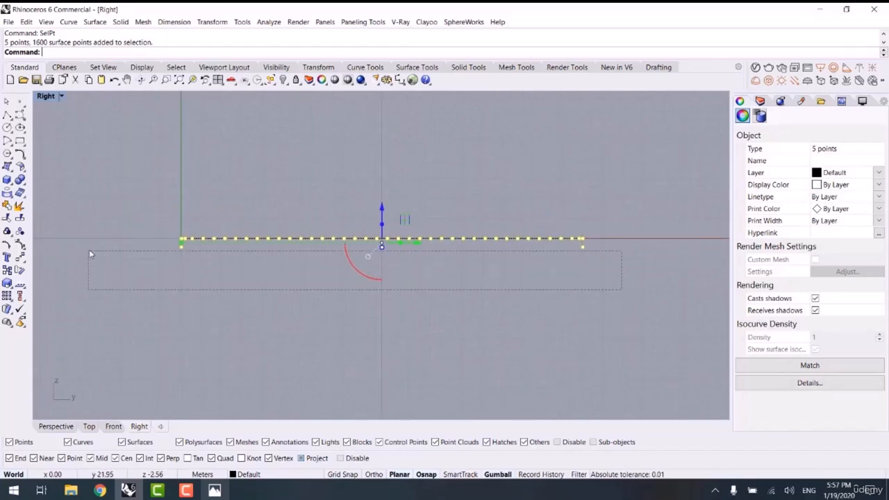
{"action": "left_click_drag", "start_coordinate": [91, 248], "coordinate": [89, 251], "text": "ctrl"}
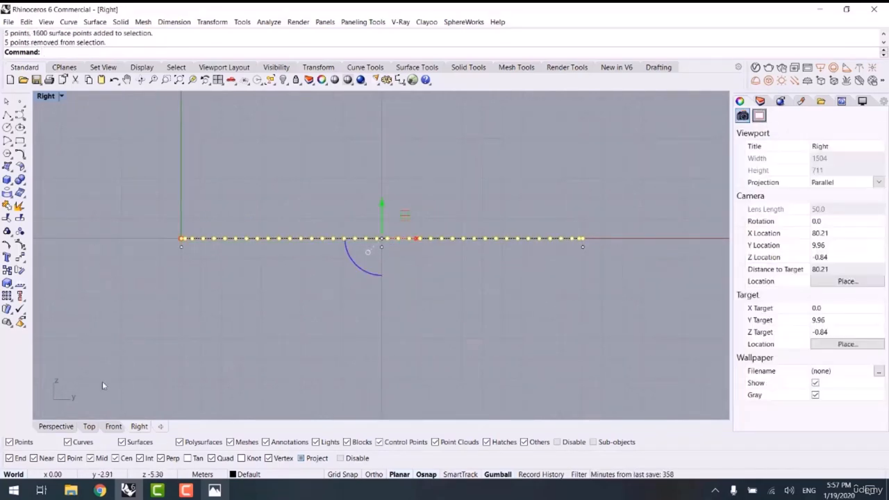
{"action": "left_click", "coordinate": [72, 426]}
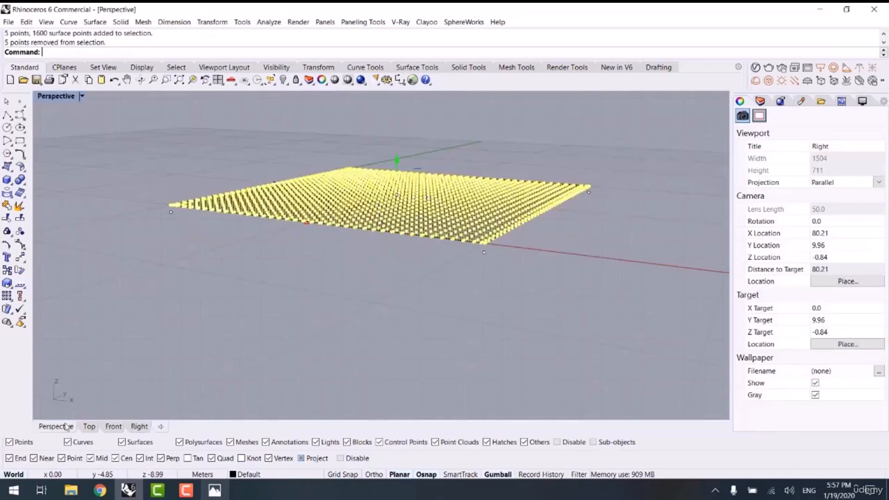
Start SoftMove on the selected control points, using the five point objects below the plane as the points to move from
{"action": "right_click_drag", "start_coordinate": [330, 307], "coordinate": [351, 344], "text": "shift"}
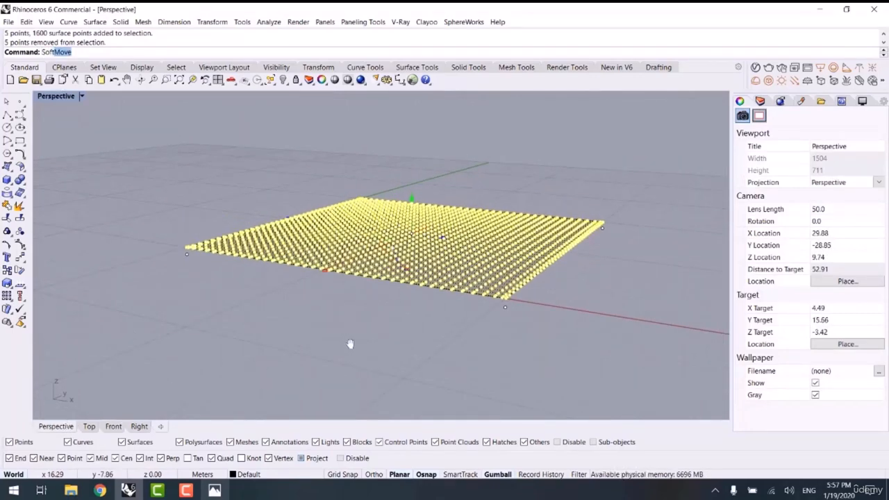
{"action": "key", "text": "Return"}
{"action": "right_click_drag", "start_coordinate": [373, 241], "coordinate": [387, 265]}
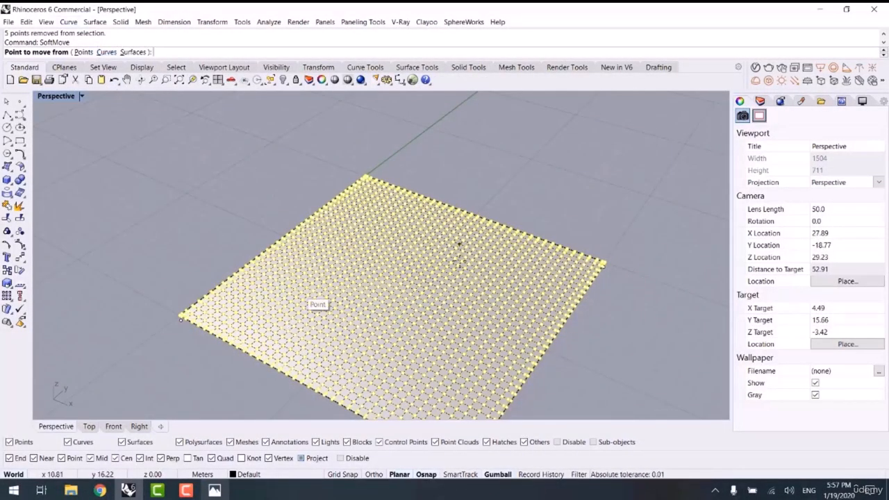
{"action": "right_click_drag", "start_coordinate": [442, 295], "coordinate": [439, 237], "text": "shift"}
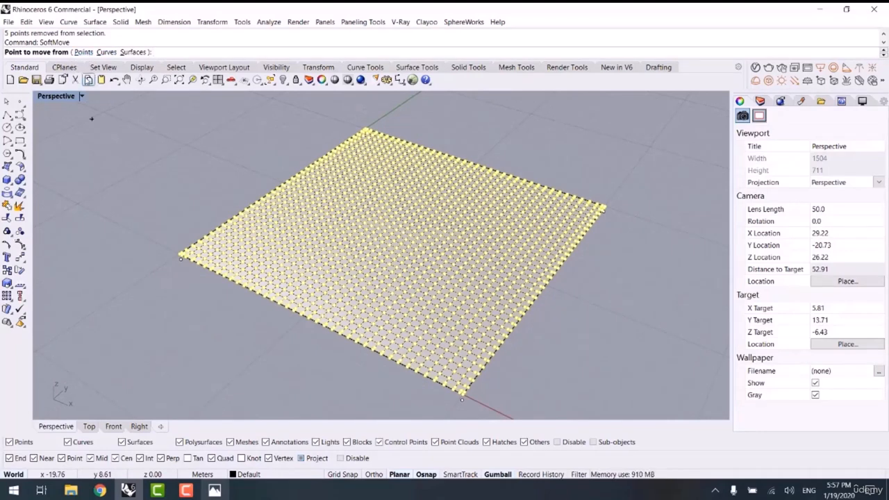
{"action": "left_click", "coordinate": [83, 53]}
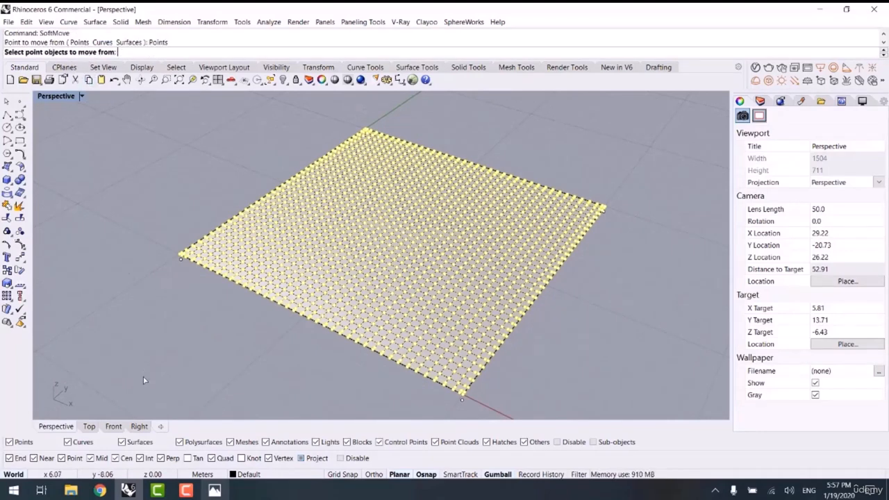
{"action": "left_click", "coordinate": [114, 427]}
{"action": "left_click_drag", "start_coordinate": [347, 268], "coordinate": [348, 261]}
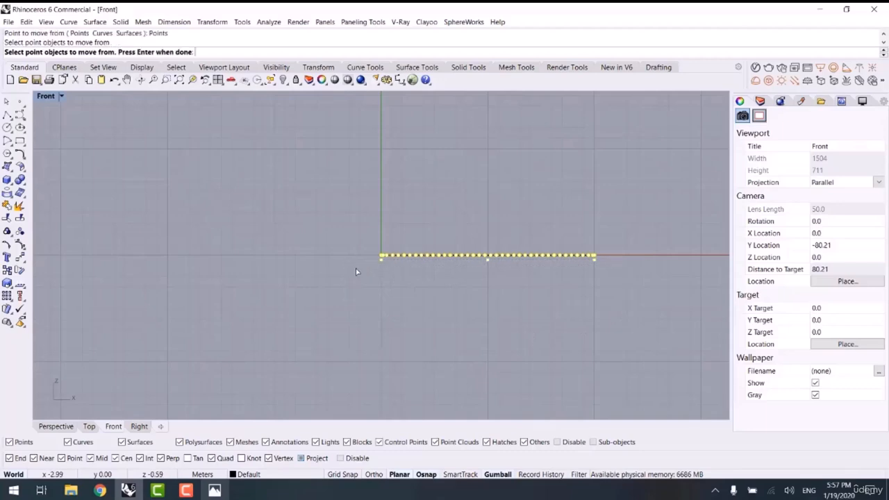
{"action": "left_click", "coordinate": [56, 427]}
{"action": "key", "text": "Return"}
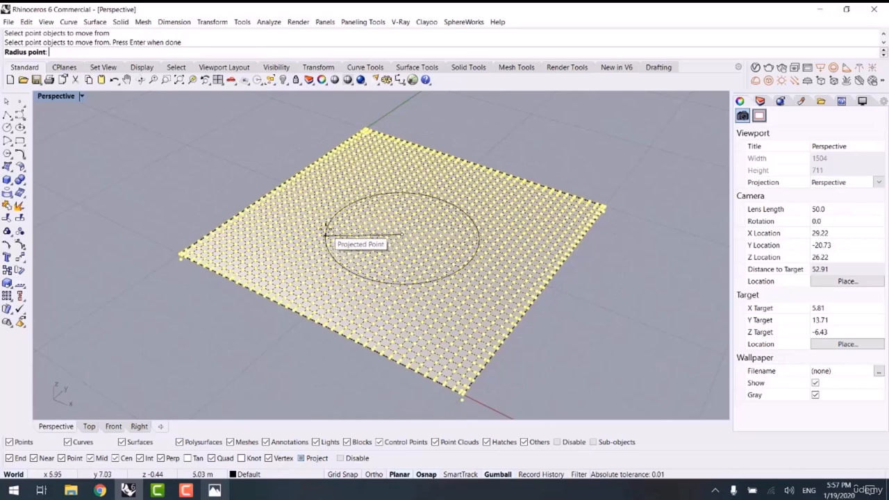
Give the soft move a radius of about 5.8 m and lift the surface vertically around each point object
{"action": "left_click", "coordinate": [307, 226]}
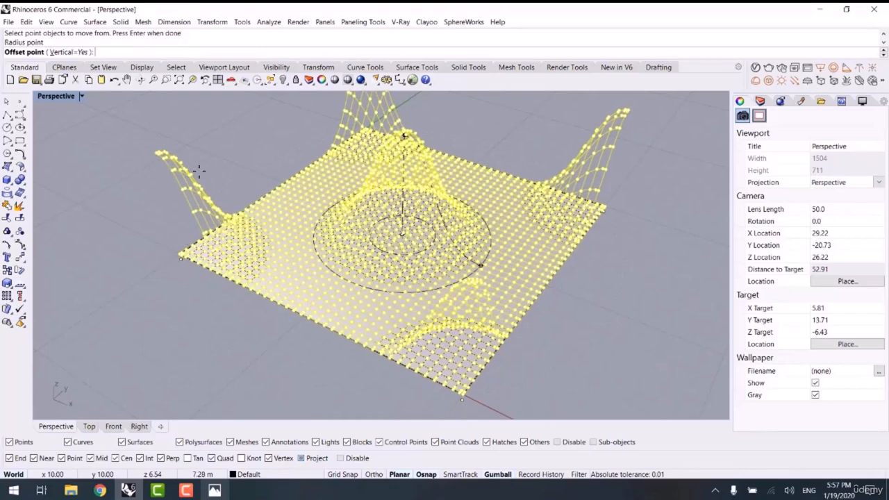
{"action": "right_click_drag", "start_coordinate": [200, 172], "coordinate": [445, 354], "text": "shift"}
{"action": "left_click", "coordinate": [269, 192]}
Widen the radius and falloff of the soft move to broaden the bumps, and accept the deformation
{"action": "left_click", "coordinate": [450, 358]}
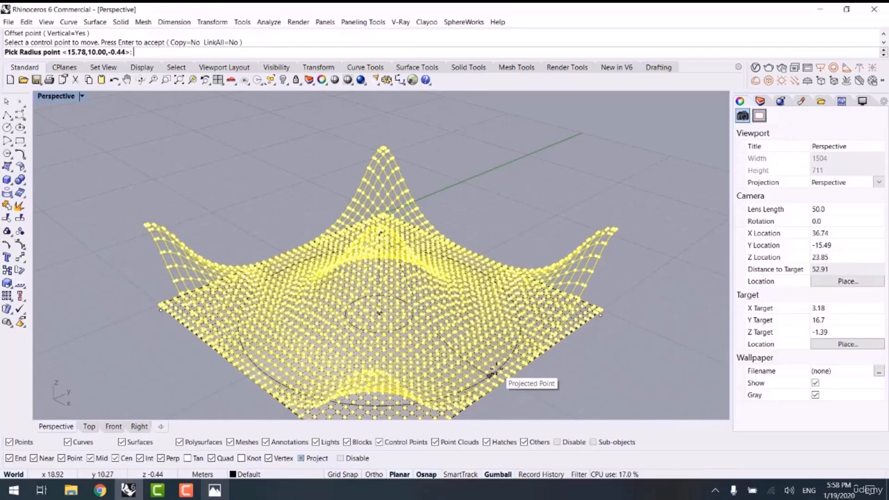
{"action": "left_click", "coordinate": [458, 370]}
{"action": "right_click_drag", "start_coordinate": [458, 370], "coordinate": [434, 371]}
{"action": "scroll", "coordinate": [527, 311], "scroll_direction": "up", "scroll_amount": 4}
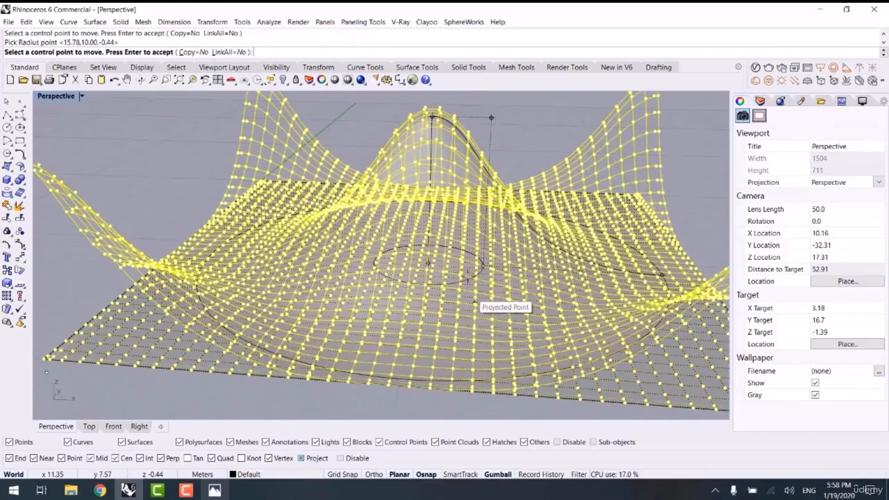
{"action": "left_click", "coordinate": [482, 264]}
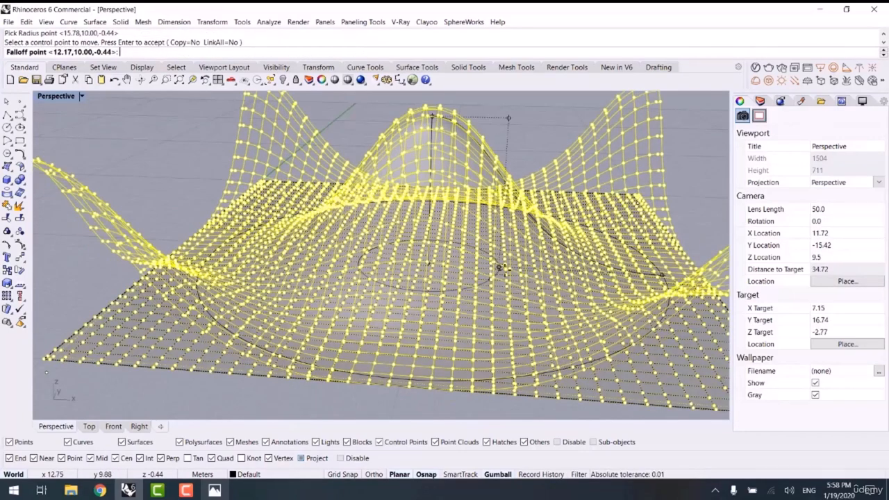
{"action": "left_click", "coordinate": [544, 277]}
{"action": "scroll", "coordinate": [421, 310], "scroll_direction": "down", "scroll_amount": 4}
{"action": "right_click_drag", "start_coordinate": [360, 277], "coordinate": [305, 264]}
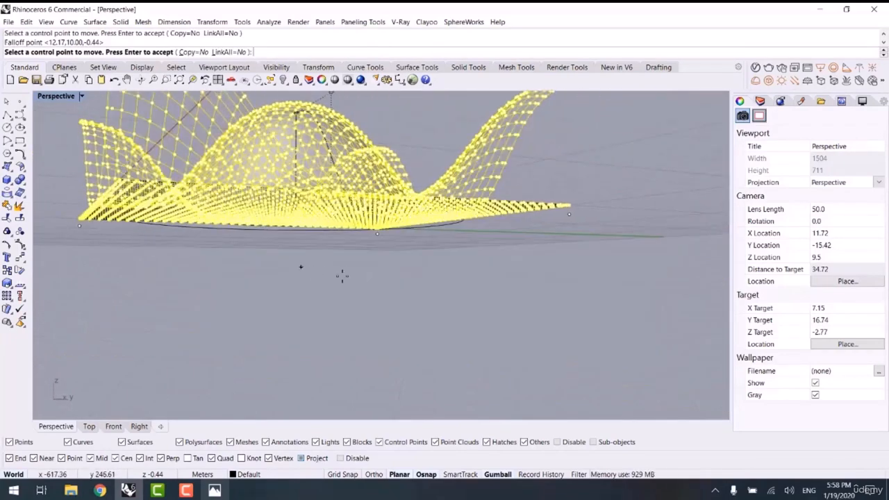
{"action": "right_click", "coordinate": [347, 276]}
{"action": "left_click", "coordinate": [399, 296]}
Try to extrude the wavy surface 4 m upward
{"action": "scroll", "coordinate": [399, 300], "scroll_direction": "down", "scroll_amount": 3}
{"action": "mouse_move", "coordinate": [399, 300]}
{"action": "right_mouse_down"}
{"action": "mouse_move", "coordinate": [471, 334]}
{"action": "mouse_move", "coordinate": [606, 341]}
{"action": "mouse_move", "coordinate": [641, 305]}
{"action": "mouse_move", "coordinate": [581, 279]}
{"action": "mouse_move", "coordinate": [340, 291]}
{"action": "right_mouse_up"}
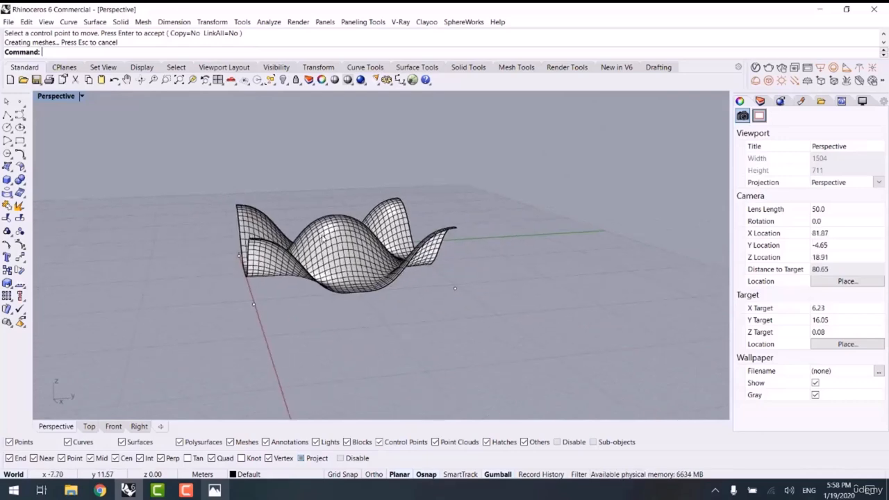
{"action": "scroll", "coordinate": [323, 237], "scroll_direction": "up", "scroll_amount": 4}
{"action": "mouse_move", "coordinate": [380, 240]}
{"action": "right_mouse_down"}
{"action": "mouse_move", "coordinate": [370, 239]}
{"action": "mouse_move", "coordinate": [390, 264]}
{"action": "mouse_move", "coordinate": [380, 276]}
{"action": "right_mouse_up"}
{"action": "scroll", "coordinate": [371, 243], "scroll_direction": "down", "scroll_amount": 4}
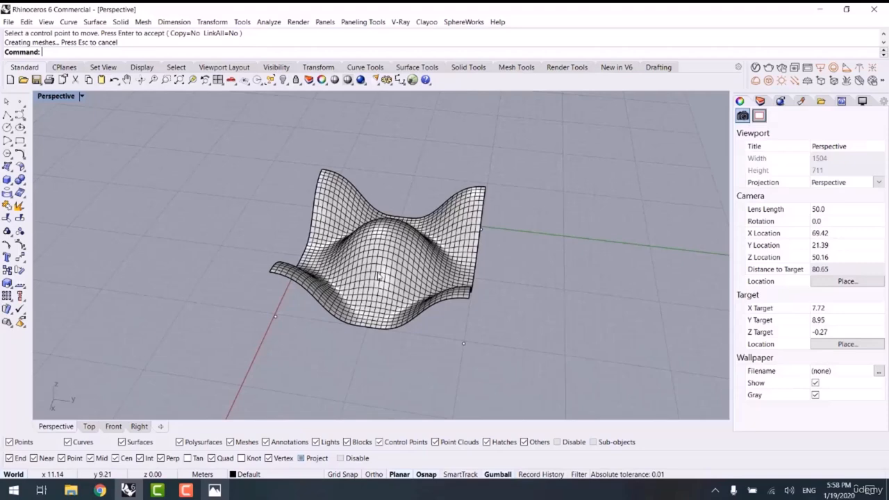
{"action": "left_click", "coordinate": [380, 277]}
{"action": "right_click_drag", "start_coordinate": [379, 277], "coordinate": [406, 240]}
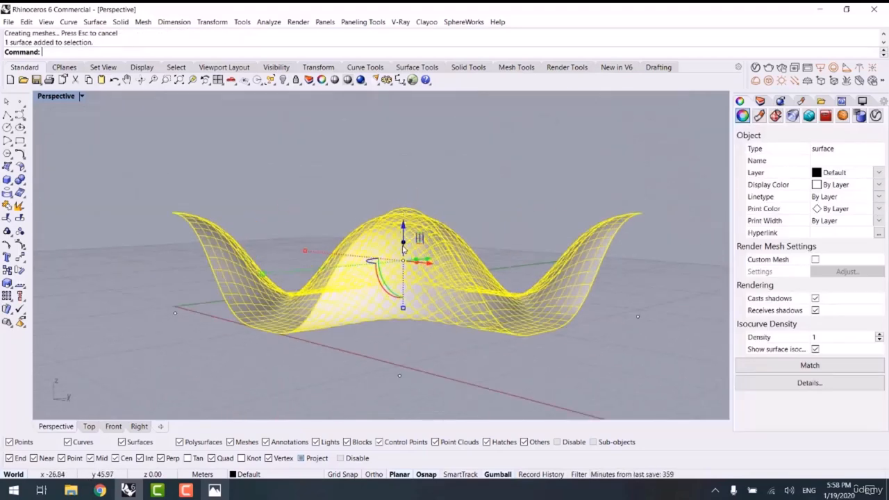
{"action": "left_click", "coordinate": [405, 244]}
{"action": "type", "text": "4"}
{"action": "key", "text": "Return"}
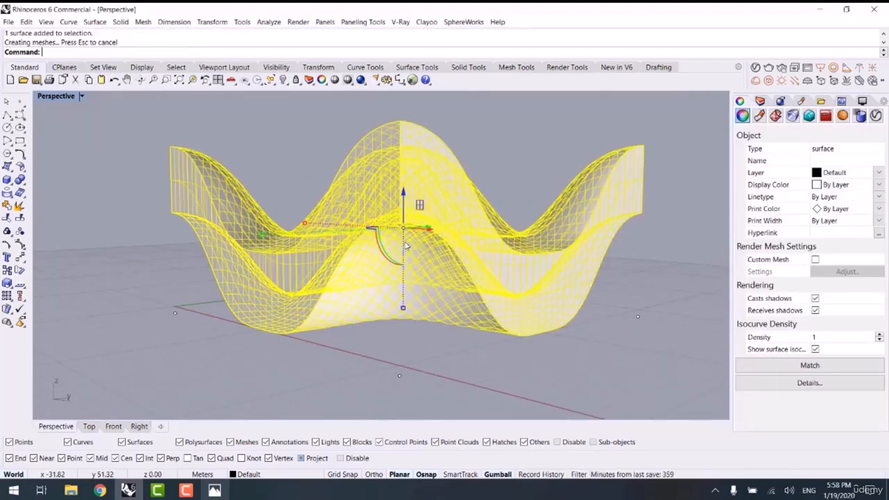
{"action": "right_click_drag", "start_coordinate": [279, 335], "coordinate": [355, 343]}
{"action": "key", "text": "ctrl+z"}
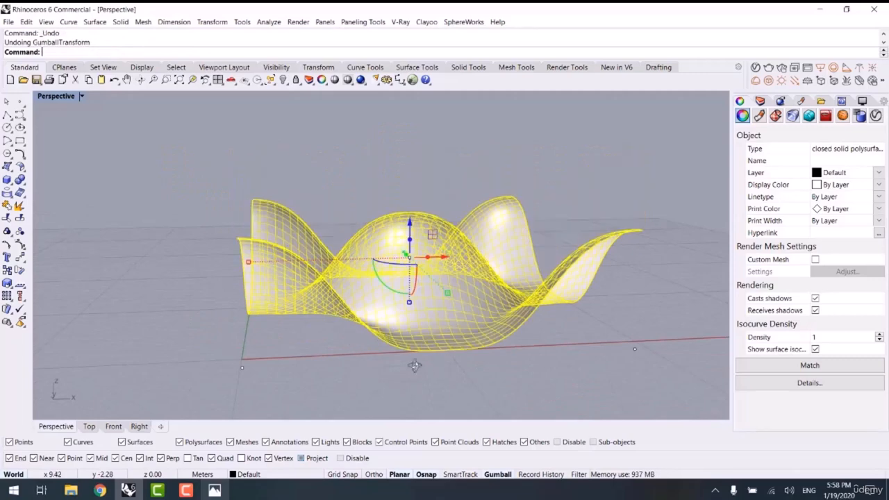
Extrude the wavy surface upward into a thin solid slab and clear the selection
{"action": "right_click_drag", "start_coordinate": [415, 366], "coordinate": [424, 264]}
{"action": "left_click", "coordinate": [442, 224]}
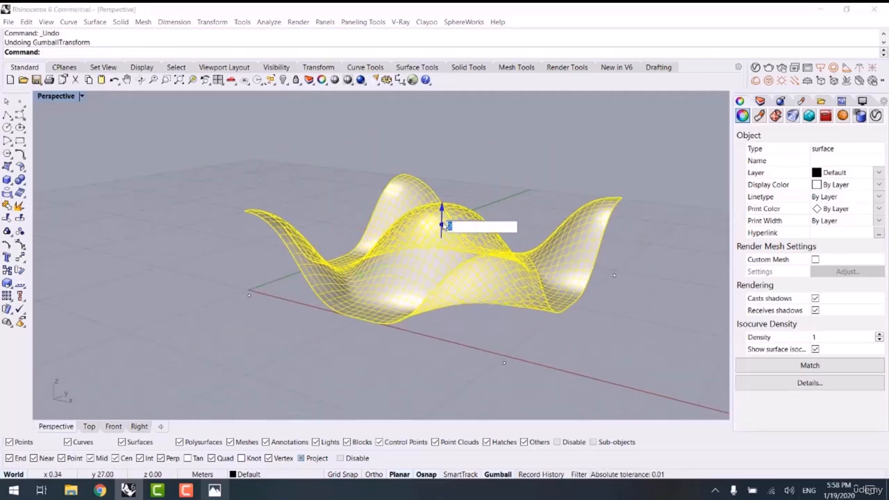
{"action": "key", "text": "Return"}
{"action": "key", "text": "Escape"}
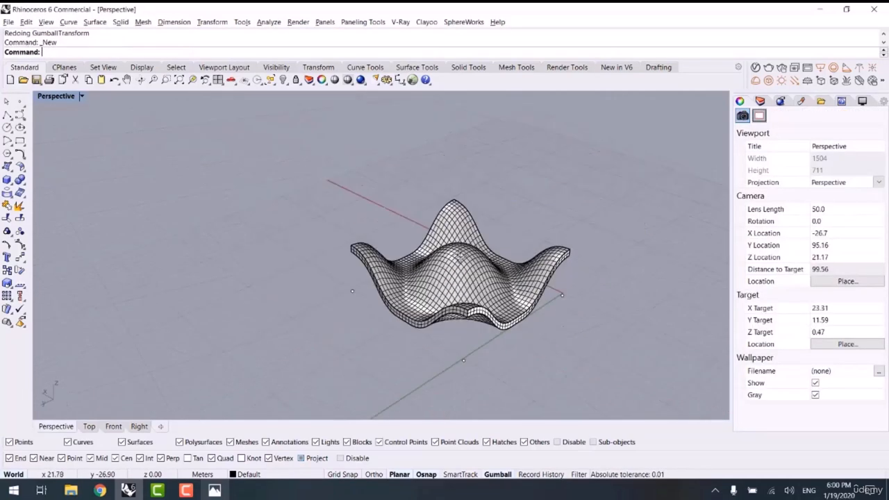
Create contours through the wavy solid from base point 0 along the green Y axis, spaced 0.8 m apart
{"action": "right_click_drag", "start_coordinate": [458, 255], "coordinate": [459, 266]}
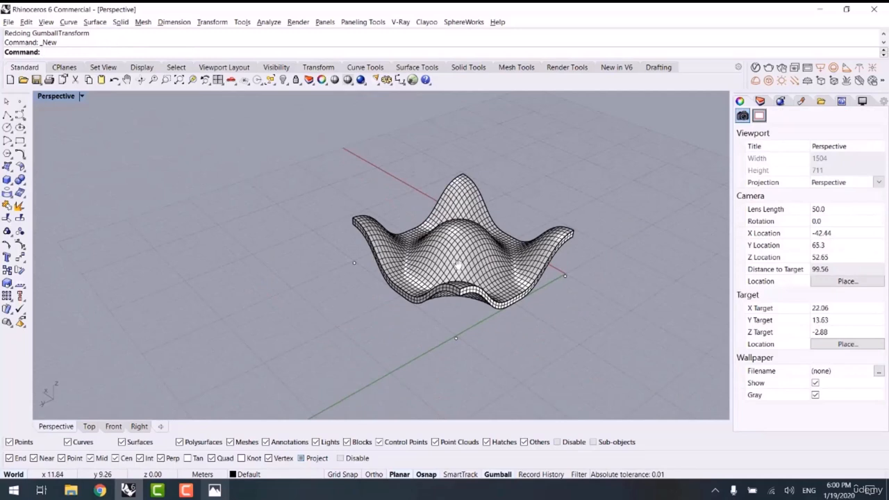
{"action": "type", "text": "COn"}
{"action": "key", "text": "Return"}
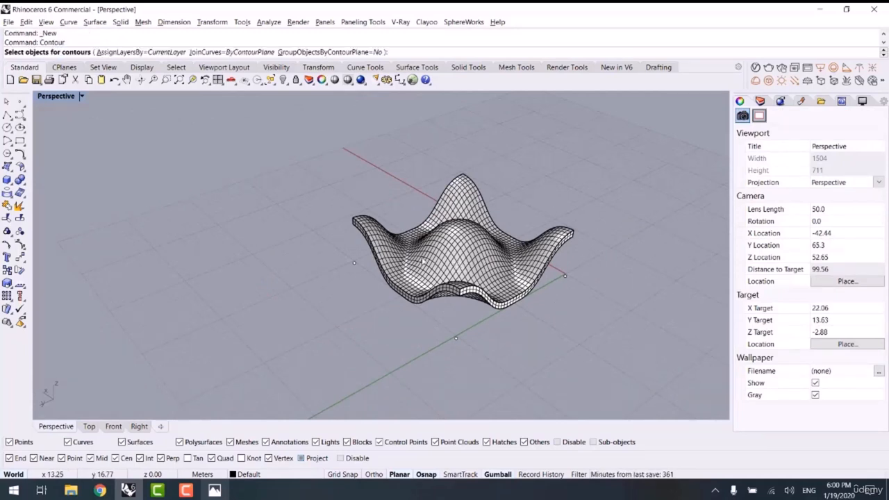
{"action": "left_click", "coordinate": [457, 264]}
{"action": "key", "text": "Return"}
{"action": "type", "text": "0"}
{"action": "key", "text": "Return"}
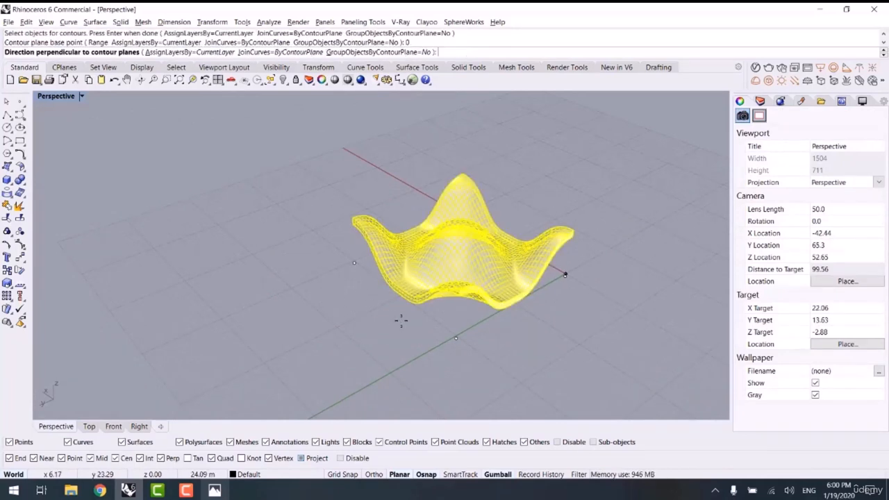
{"action": "left_click", "coordinate": [374, 335], "text": "shift"}
{"action": "right_click_drag", "start_coordinate": [425, 345], "coordinate": [420, 342]}
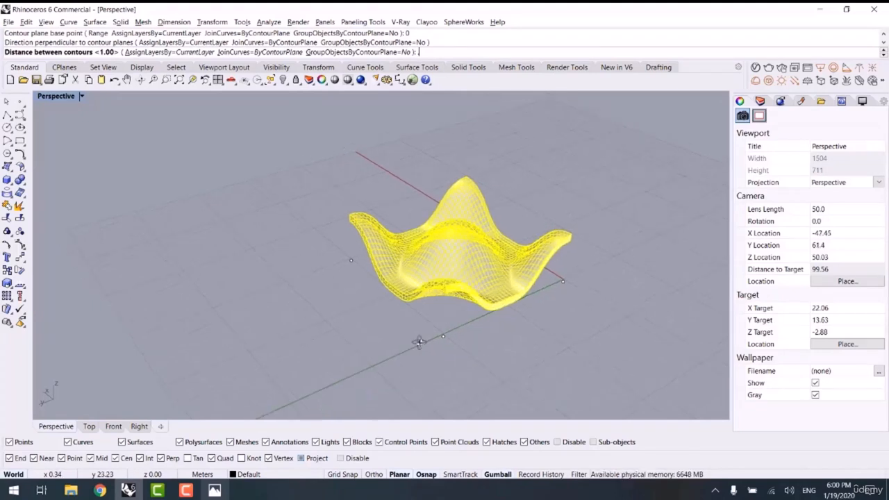
{"action": "type", "text": ".8"}
{"action": "key", "text": "Return"}
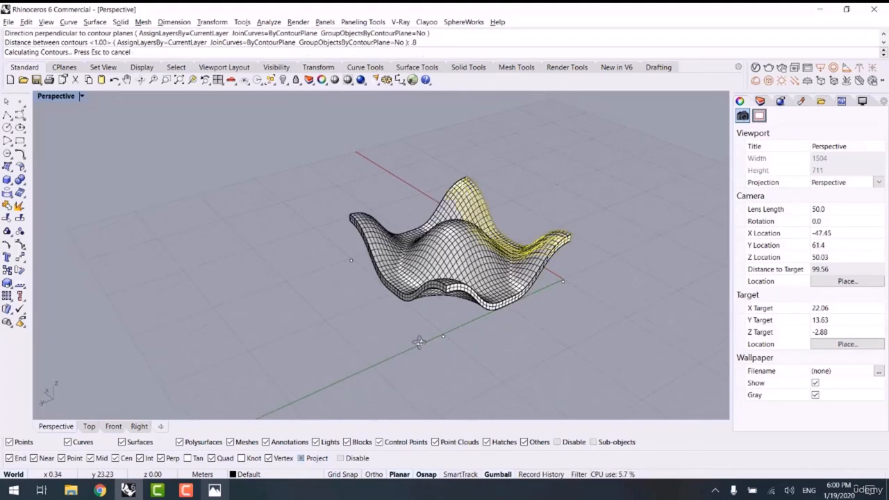
Isolate the contour curves and extrude them 0.2 m into closed solid slices
{"action": "right_click_drag", "start_coordinate": [430, 332], "coordinate": [400, 316]}
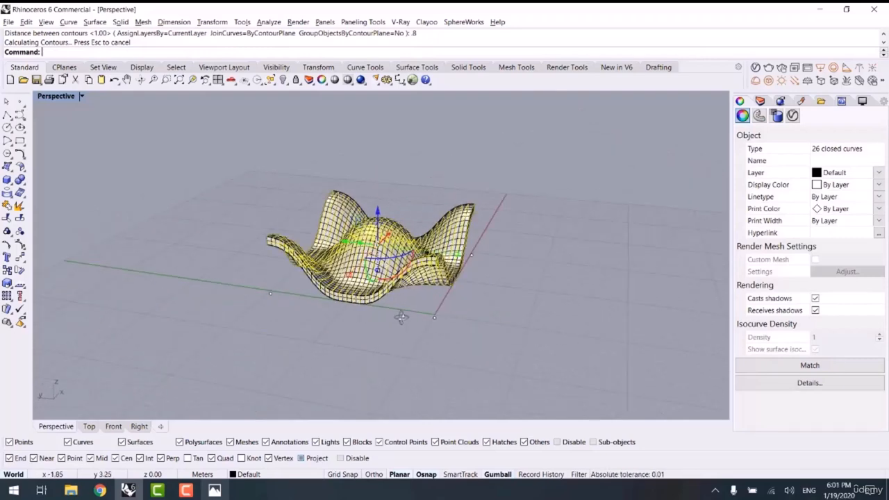
{"action": "key", "text": "Return"}
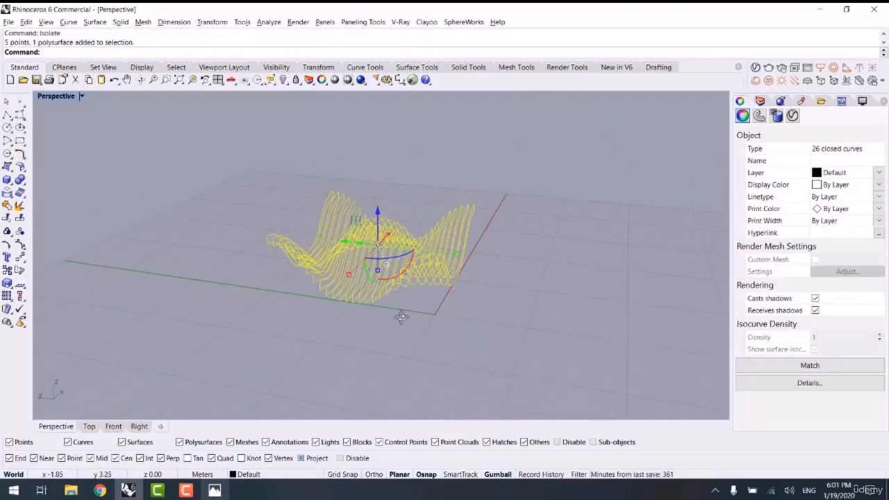
{"action": "type", "text": "EXtrudeCrv"}
{"action": "key", "text": "Return"}
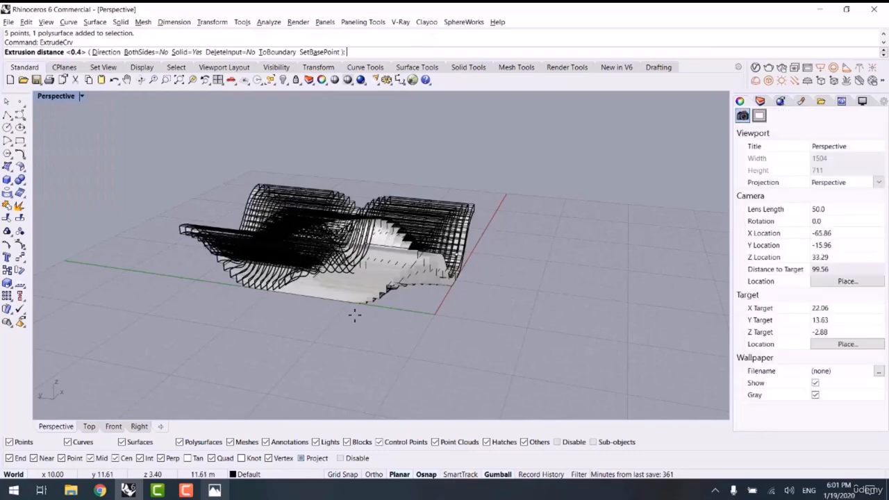
{"action": "type", "text": ".2"}
{"action": "key", "text": "Return"}
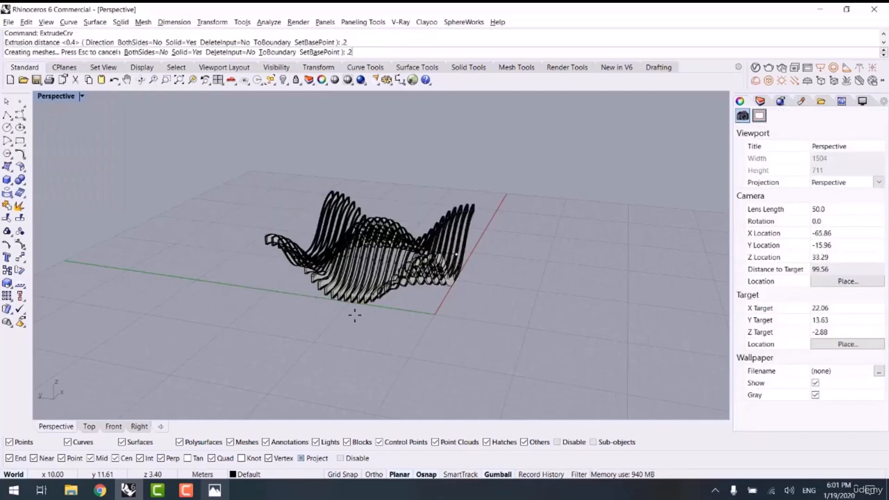
Select the newly extruded slices, group them and isolate the group
{"action": "scroll", "coordinate": [358, 316], "scroll_direction": "up", "scroll_amount": 5}
{"action": "left_click", "coordinate": [383, 367]}
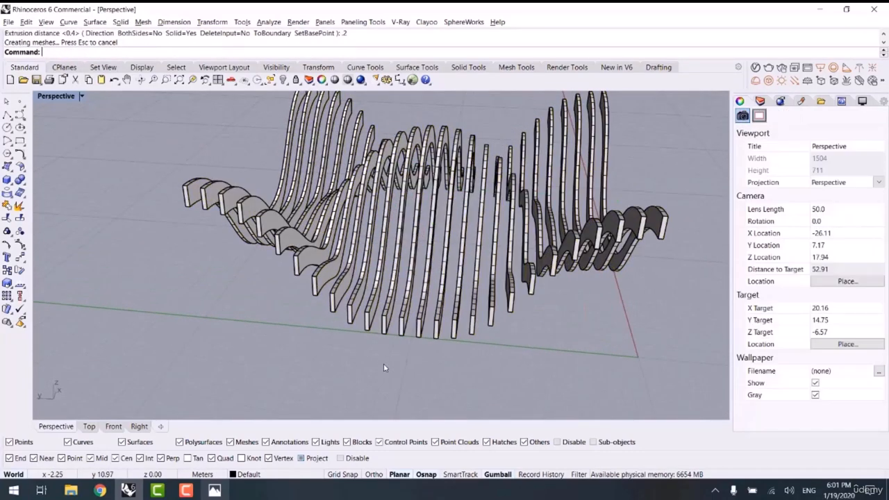
{"action": "type", "text": "SelLast"}
{"action": "key", "text": "Return"}
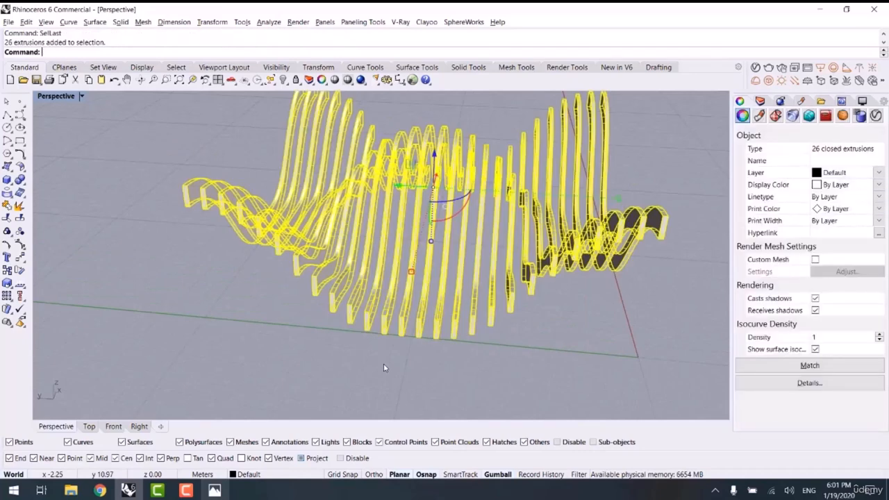
{"action": "key", "text": "ctrl+g"}
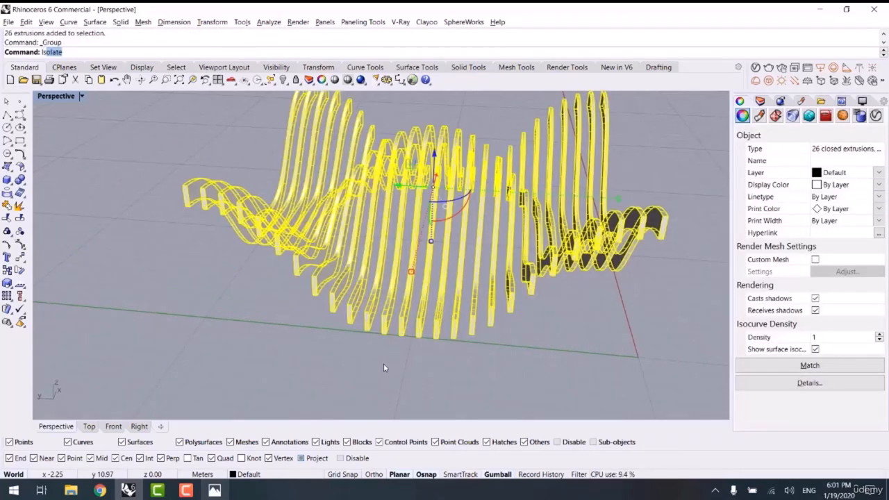
{"action": "key", "text": "Return"}
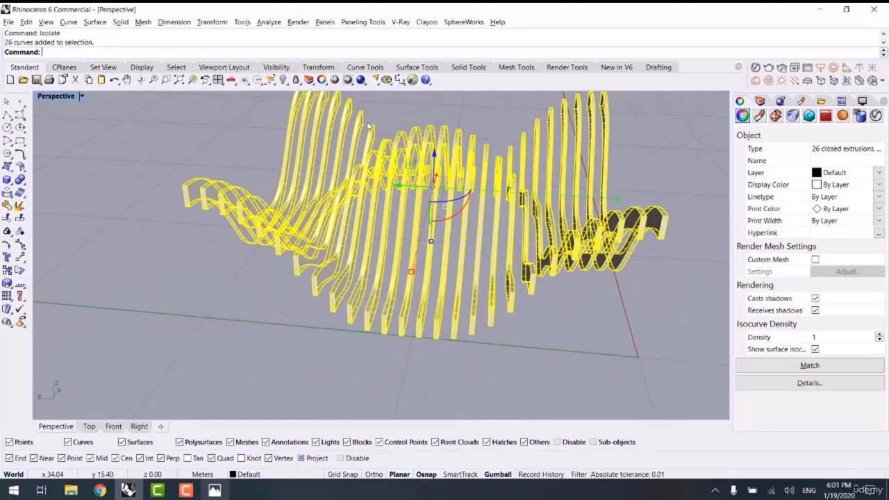
Rotate a copy of the slice group about the vertical axis so the two sets cross perpendicularly as a grid
{"action": "right_click_drag", "start_coordinate": [513, 299], "coordinate": [487, 271]}
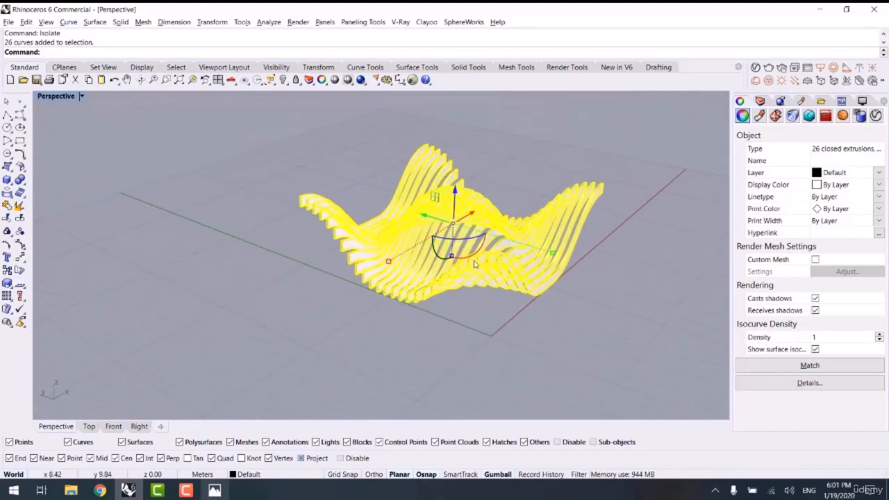
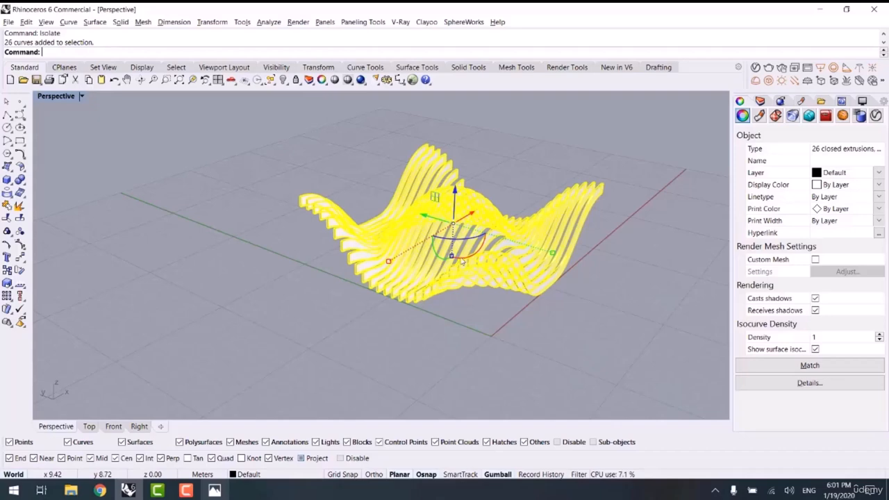
{"action": "left_click", "coordinate": [468, 241]}
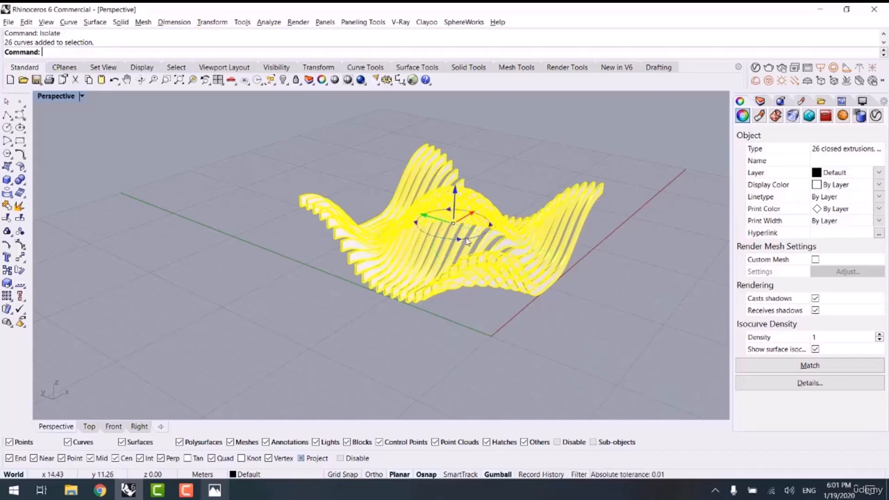
{"action": "key", "text": "Return"}
{"action": "right_click_drag", "start_coordinate": [445, 316], "coordinate": [356, 344]}
{"action": "key", "text": "Escape"}
{"action": "scroll", "coordinate": [354, 247], "scroll_direction": "up", "scroll_amount": 2}
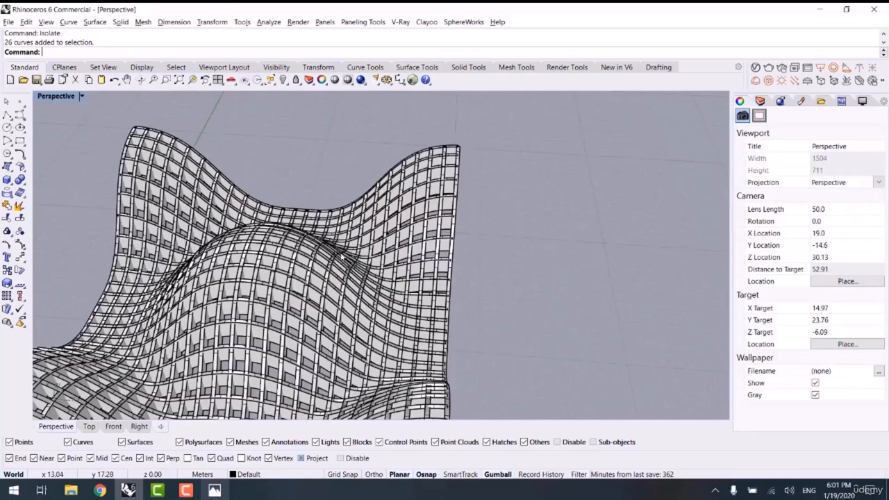
Examine the crossing grid by repeatedly highlighting and clearing the last created slice group
{"action": "scroll", "coordinate": [356, 249], "scroll_direction": "up", "scroll_amount": 2}
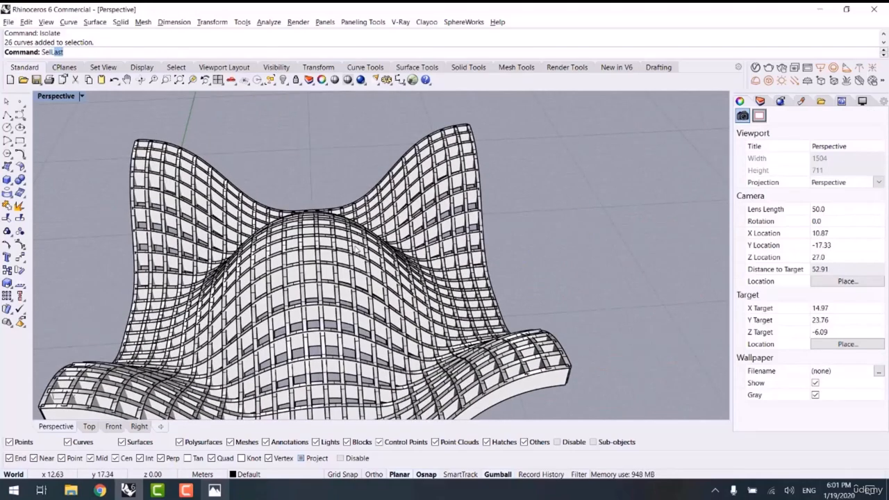
{"action": "key", "text": "Return"}
{"action": "mouse_move", "coordinate": [248, 149]}
{"action": "right_mouse_down"}
{"action": "mouse_move", "coordinate": [320, 198]}
{"action": "mouse_move", "coordinate": [340, 202]}
{"action": "right_mouse_up"}
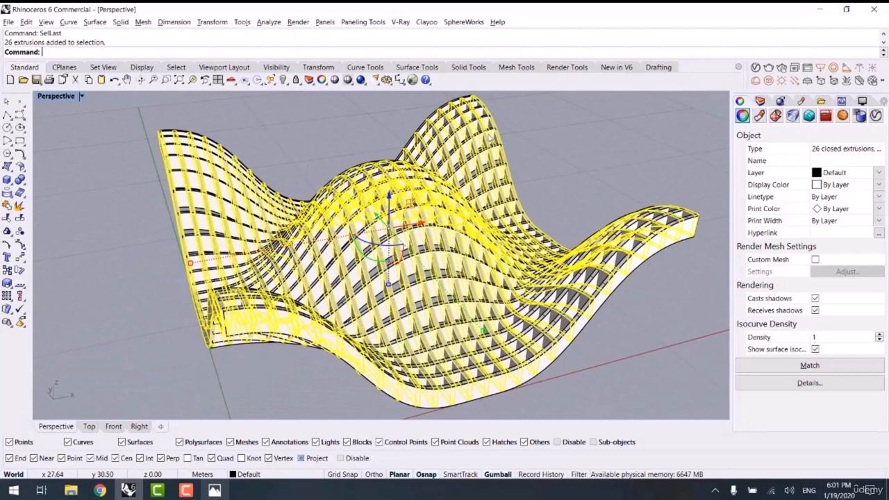
{"action": "key", "text": "Escape"}
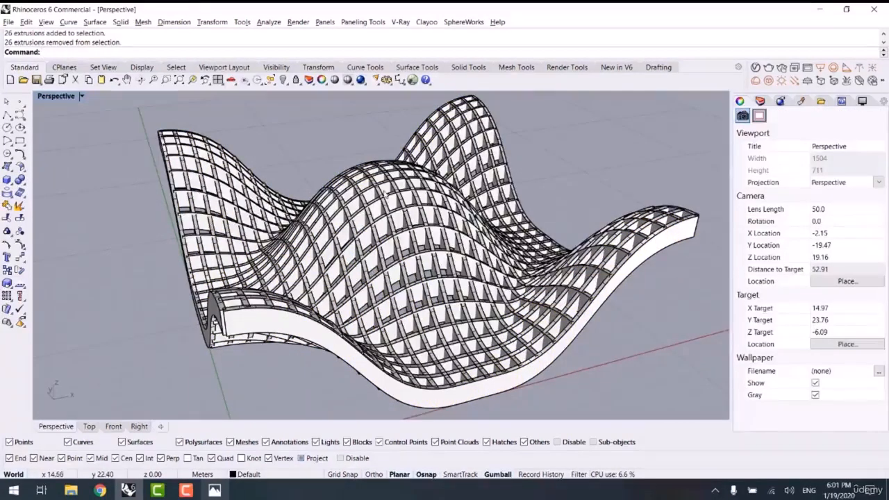
{"action": "type", "text": "SelLast"}
{"action": "key", "text": "Return"}
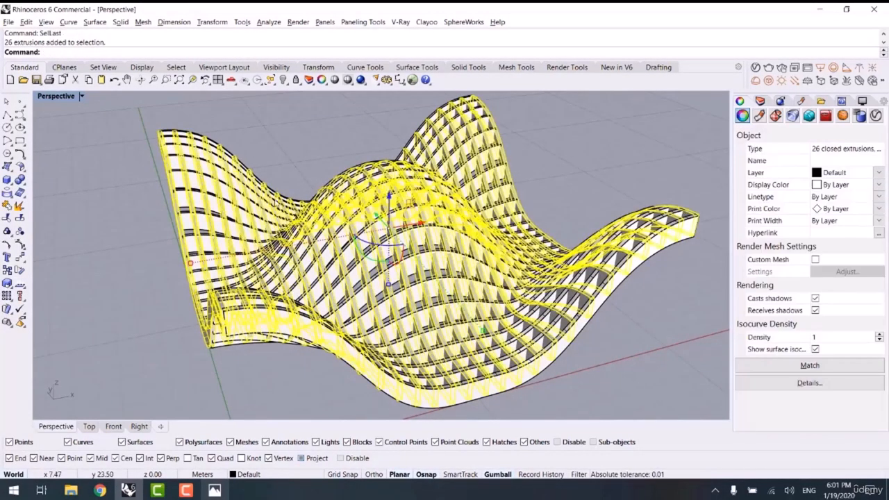
{"action": "key", "text": "Escape"}
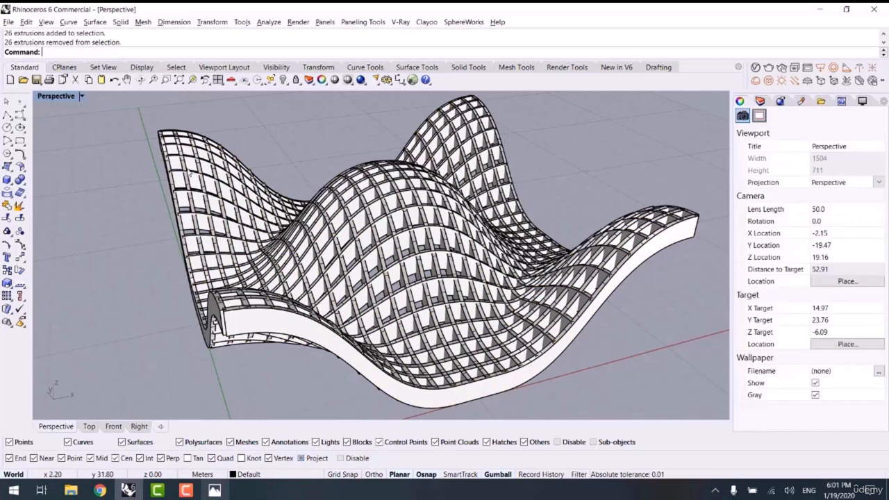
{"action": "key", "text": "Return"}
{"action": "key", "text": "Escape"}
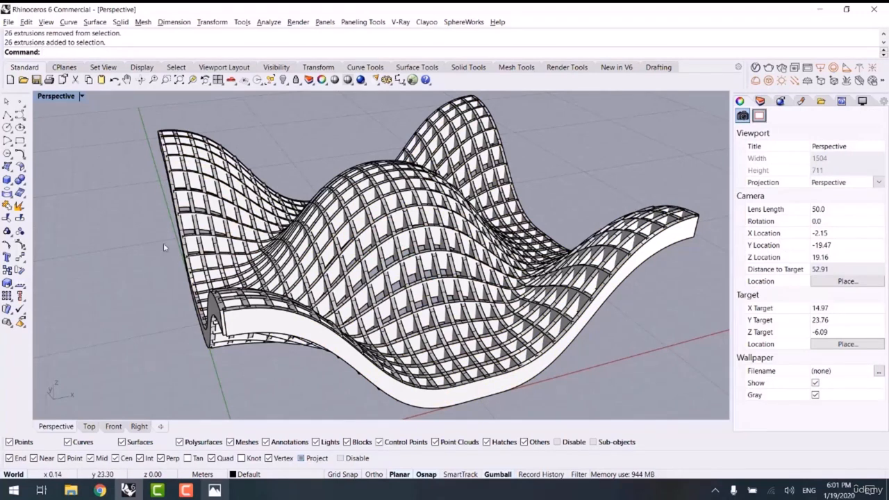
Remove the four outermost edge slices of the grid from their groups
{"action": "left_click", "coordinate": [12, 238]}
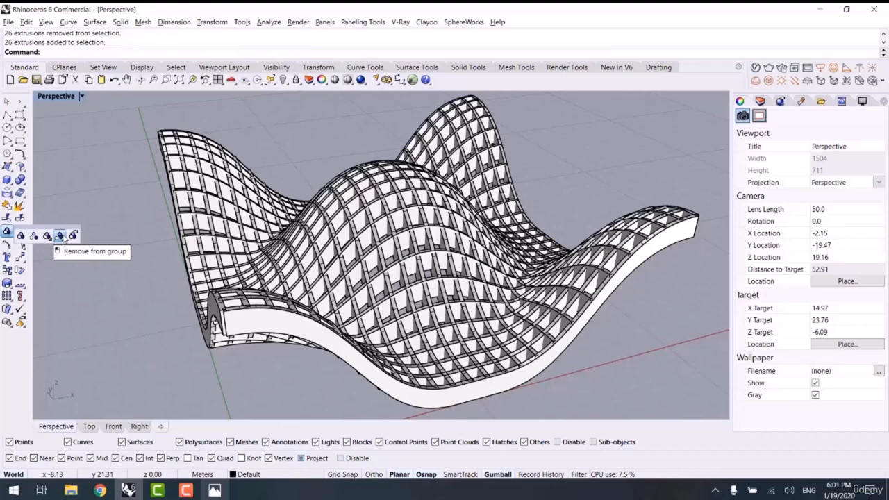
{"action": "left_click", "coordinate": [61, 236]}
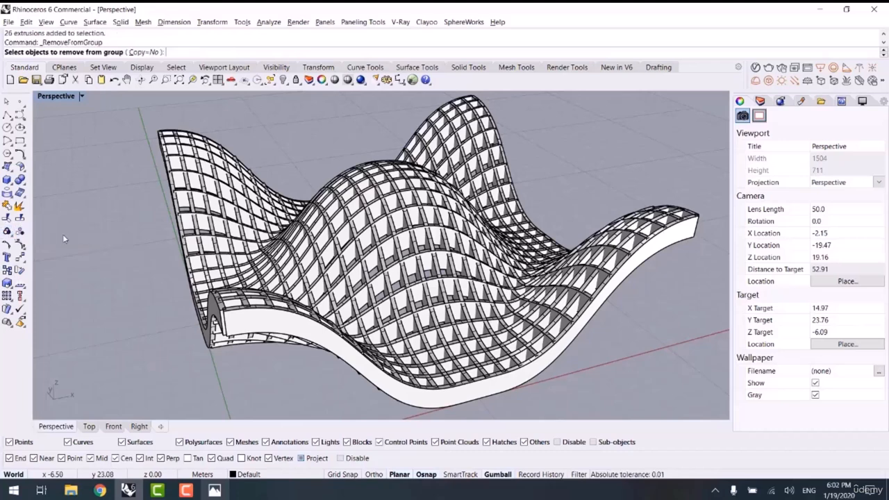
{"action": "left_click", "coordinate": [247, 330]}
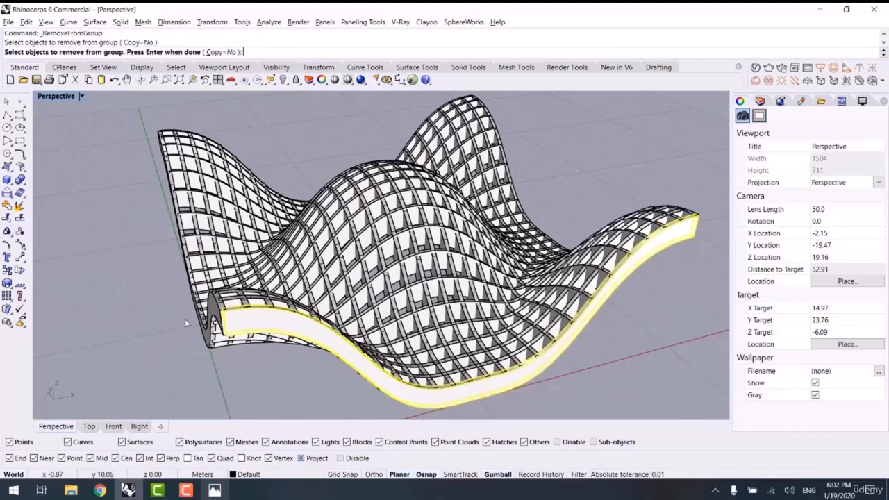
{"action": "left_click", "coordinate": [171, 137]}
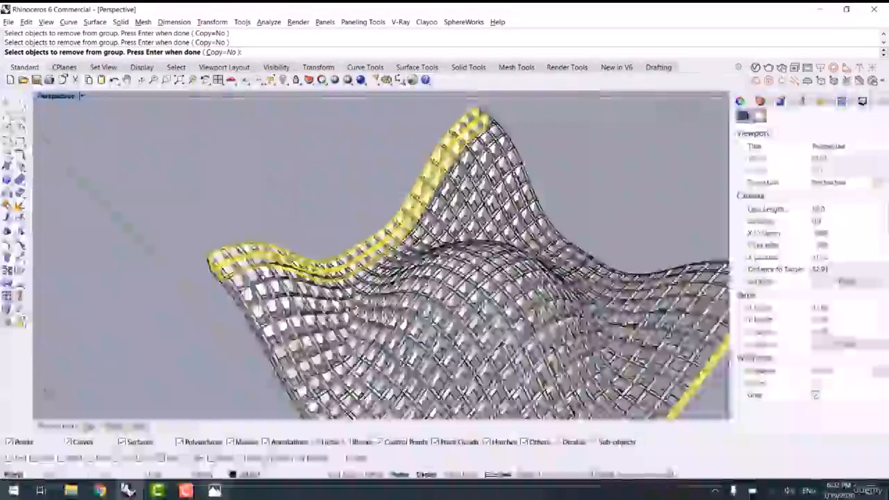
{"action": "key", "text": "Return"}
{"action": "left_click", "coordinate": [170, 191]}
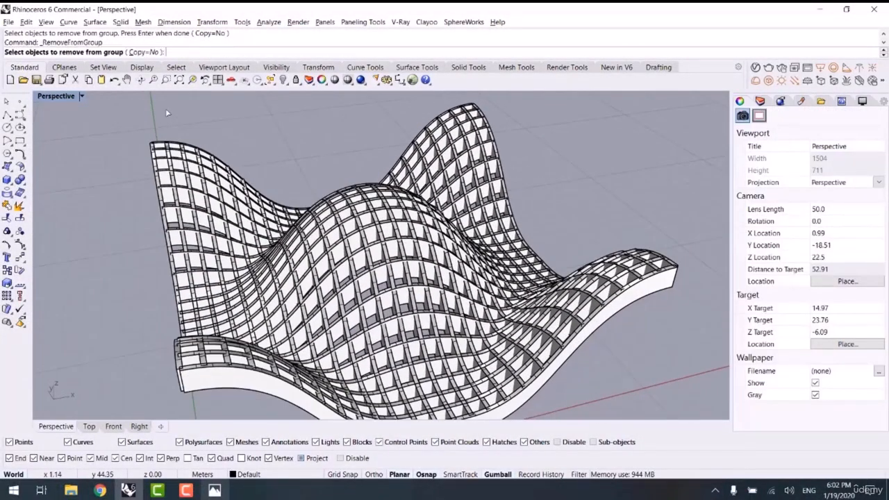
{"action": "key", "text": "Return"}
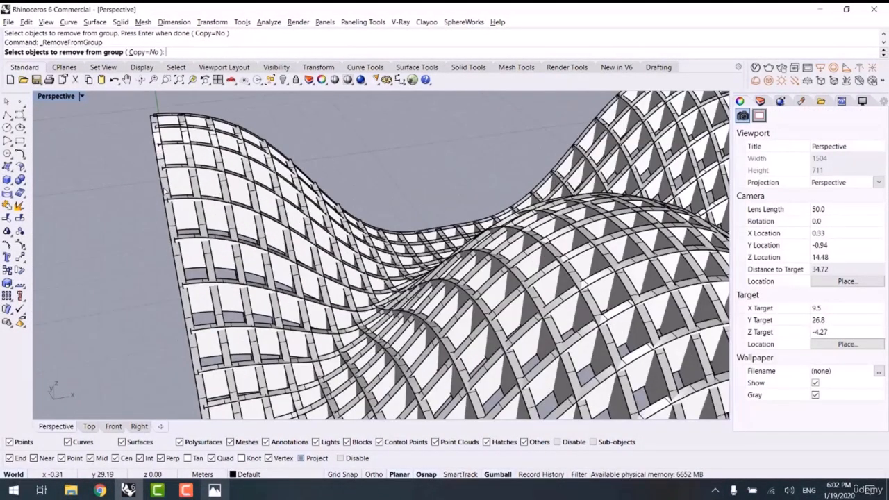
{"action": "left_click", "coordinate": [164, 184]}
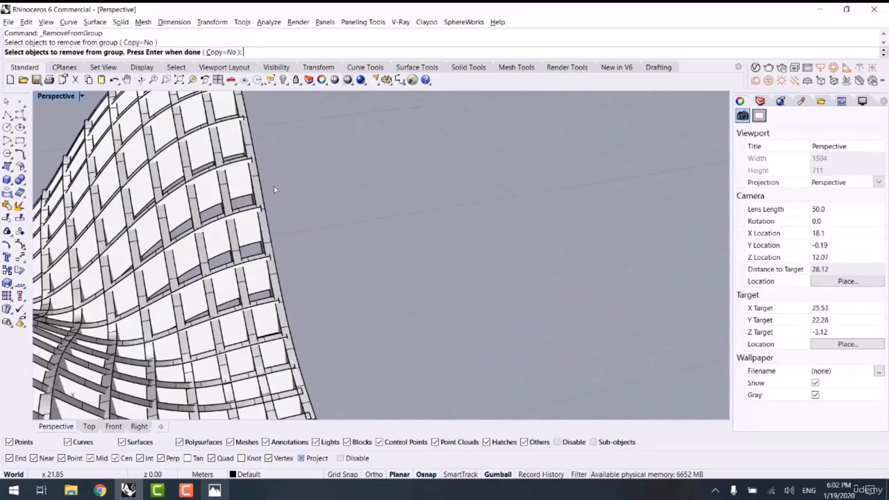
{"action": "left_click", "coordinate": [261, 179]}
{"action": "key", "text": "Return"}
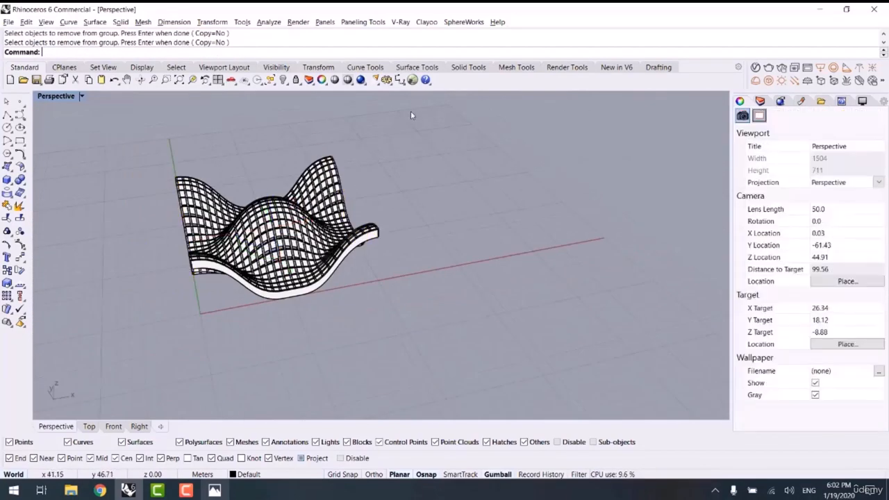
Select the whole grid, deselect the two inner slice groups, and delete the four ungrouped edge slices
{"action": "left_click", "coordinate": [312, 217]}
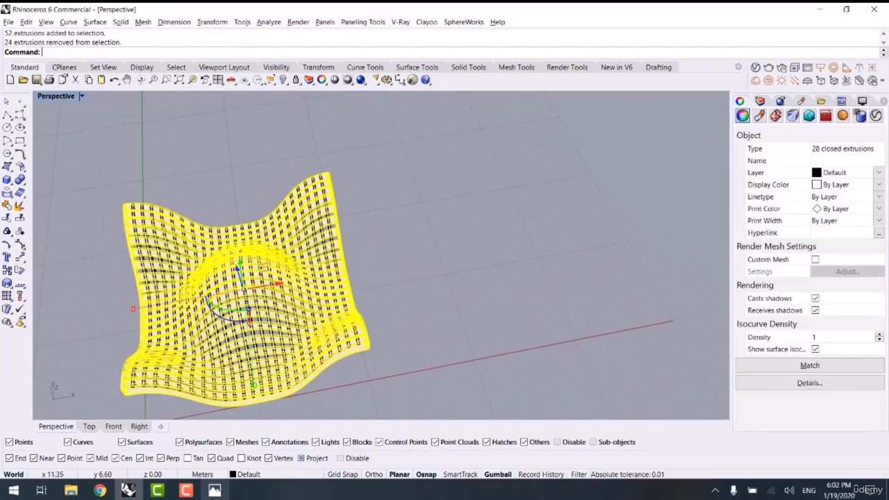
{"action": "left_click", "coordinate": [266, 318], "text": "ctrl"}
{"action": "right_click_drag", "start_coordinate": [267, 316], "coordinate": [267, 290]}
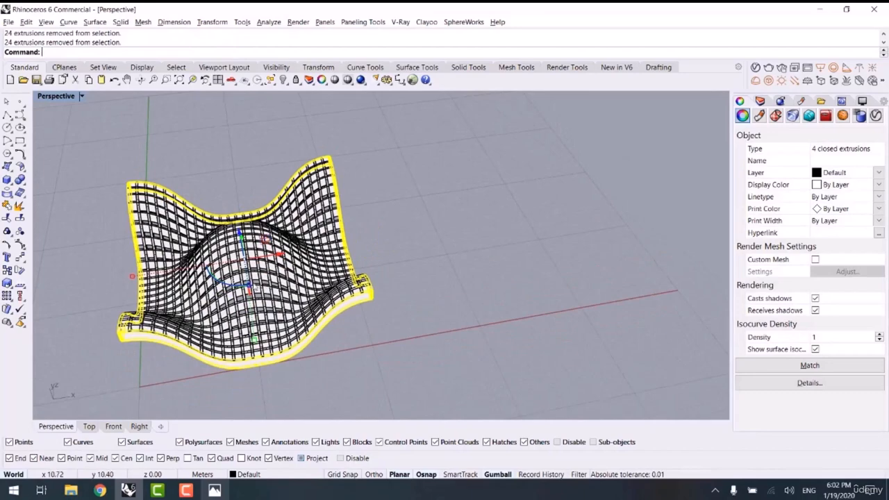
{"action": "scroll", "coordinate": [252, 287], "scroll_direction": "up", "scroll_amount": 3}
{"action": "scroll", "coordinate": [281, 298], "scroll_direction": "down", "scroll_amount": 3}
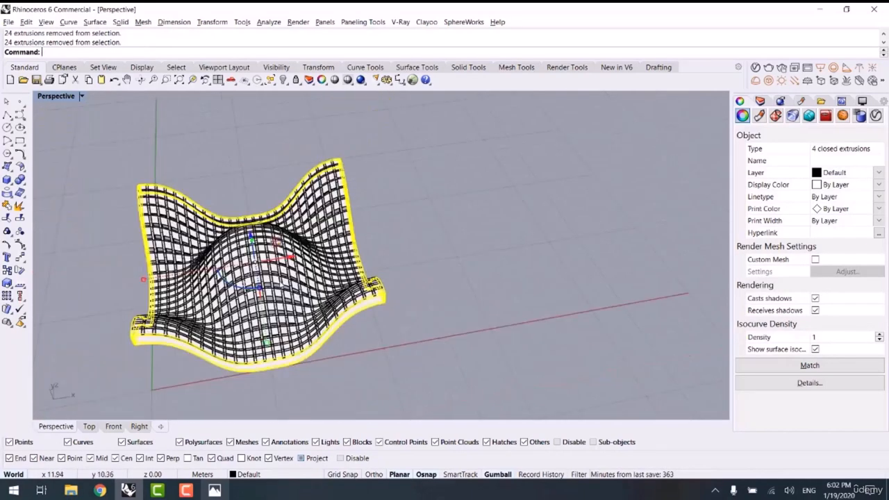
{"action": "key", "text": "Delete"}
Assign one of the two crossing slice groups to Layer 01 and clear the selection
{"action": "right_click_drag", "start_coordinate": [359, 194], "coordinate": [271, 196]}
{"action": "right_click_drag", "start_coordinate": [415, 201], "coordinate": [381, 200], "text": "shift"}
{"action": "scroll", "coordinate": [383, 201], "scroll_direction": "up", "scroll_amount": 4}
{"action": "left_click", "coordinate": [399, 261]}
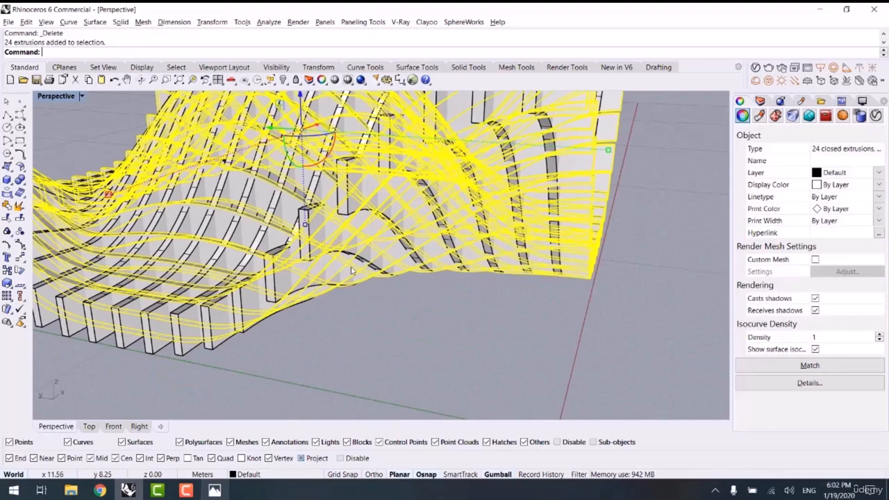
{"action": "left_click", "coordinate": [299, 477]}
{"action": "left_click", "coordinate": [278, 419]}
{"action": "left_click", "coordinate": [406, 346]}
{"action": "scroll", "coordinate": [393, 341], "scroll_direction": "down", "scroll_amount": 5}
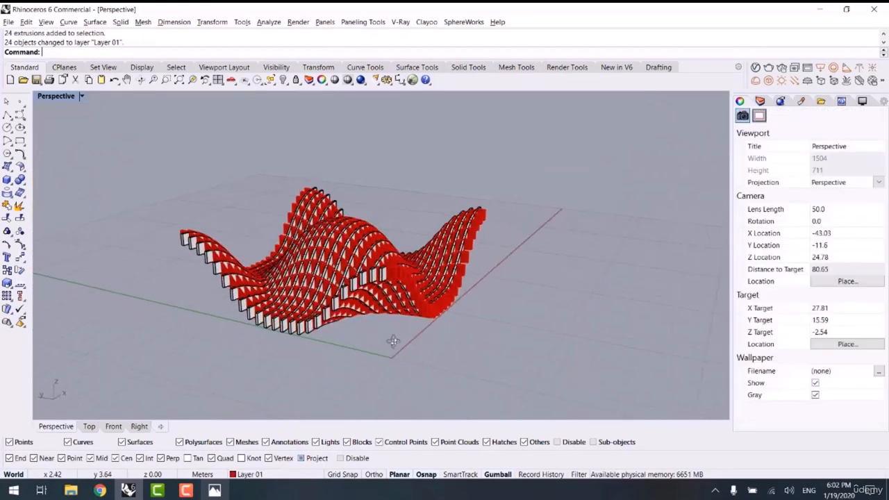
Move the Layer 01 slice group slightly upward along the vertical axis relative to the crossing slices, and deselect it
{"action": "right_click_drag", "start_coordinate": [393, 341], "coordinate": [416, 372]}
{"action": "scroll", "coordinate": [269, 234], "scroll_direction": "up", "scroll_amount": 4}
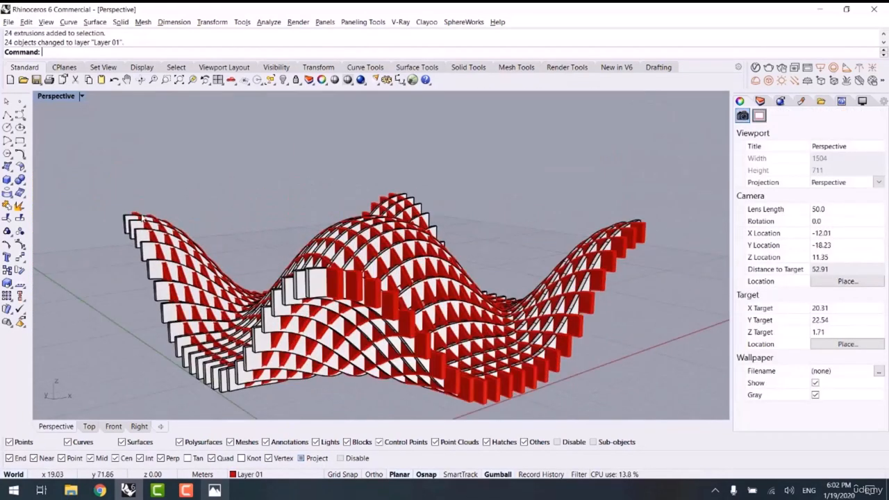
{"action": "scroll", "coordinate": [143, 217], "scroll_direction": "up", "scroll_amount": 2}
{"action": "left_click", "coordinate": [136, 211]}
{"action": "scroll", "coordinate": [316, 261], "scroll_direction": "down", "scroll_amount": 2}
{"action": "right_click_drag", "start_coordinate": [316, 260], "coordinate": [277, 203], "text": "shift"}
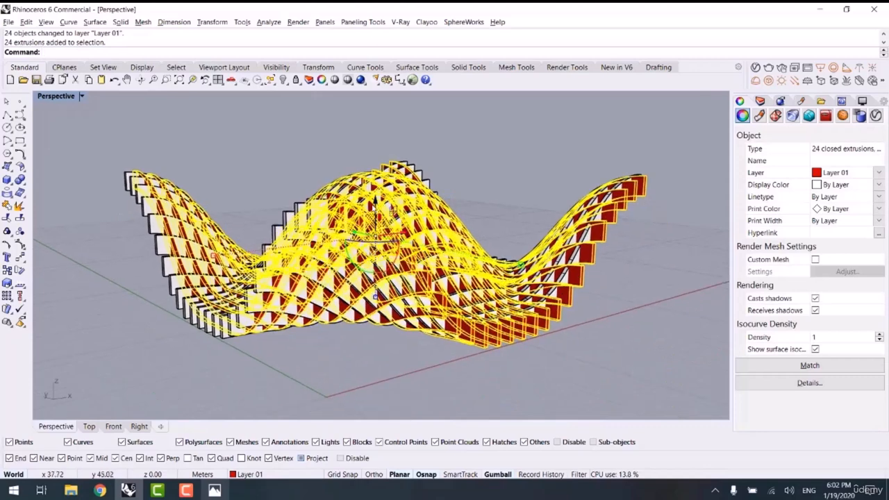
{"action": "left_click", "coordinate": [375, 202]}
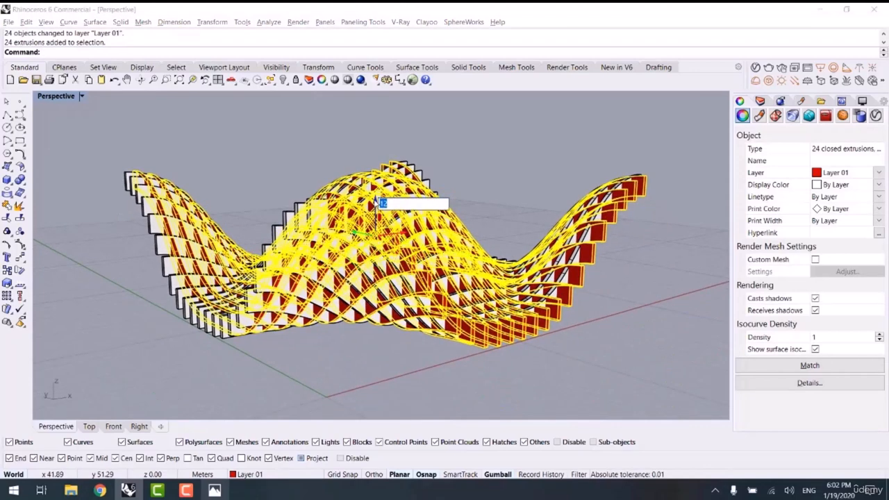
{"action": "key", "text": "BackSpace"}
{"action": "key", "text": "Return"}
{"action": "left_click", "coordinate": [191, 333]}
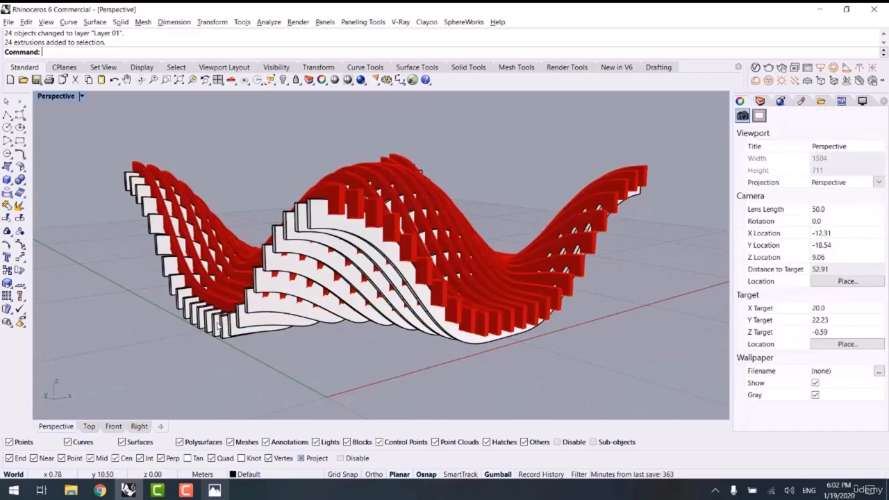
Subtract the red Layer 01 slice group from the white Default-layer slice group with Boolean Difference, deleting the input
{"action": "right_click_drag", "start_coordinate": [191, 333], "coordinate": [221, 325]}
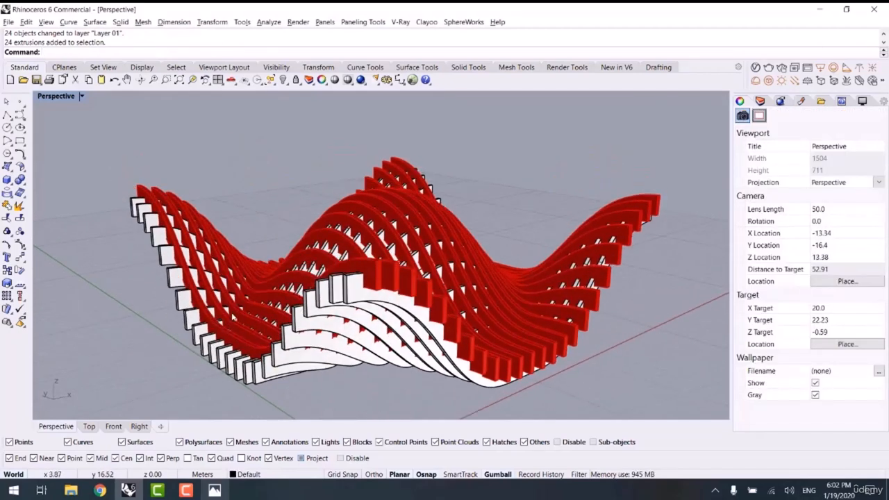
{"action": "left_click", "coordinate": [185, 316]}
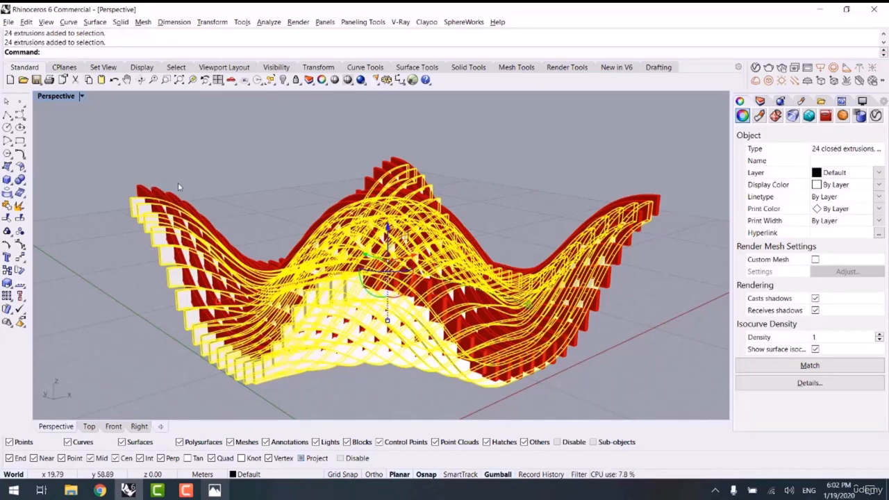
{"action": "left_click", "coordinate": [241, 166]}
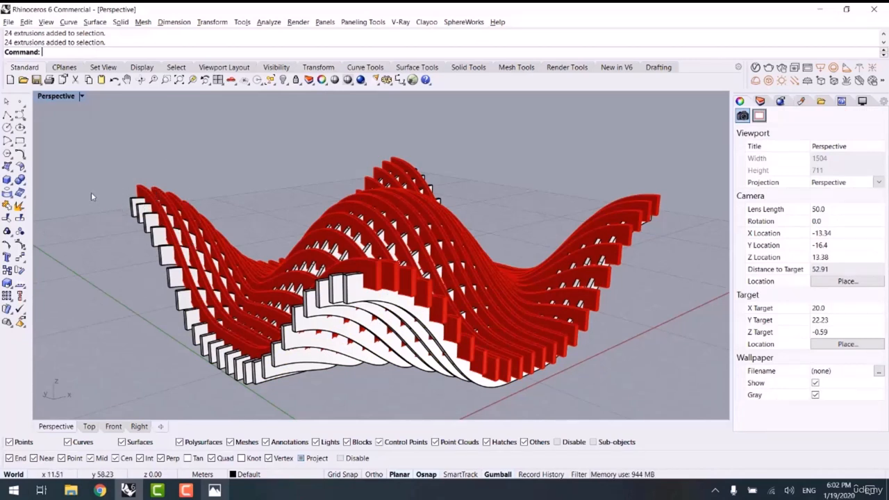
{"action": "left_click", "coordinate": [25, 182]}
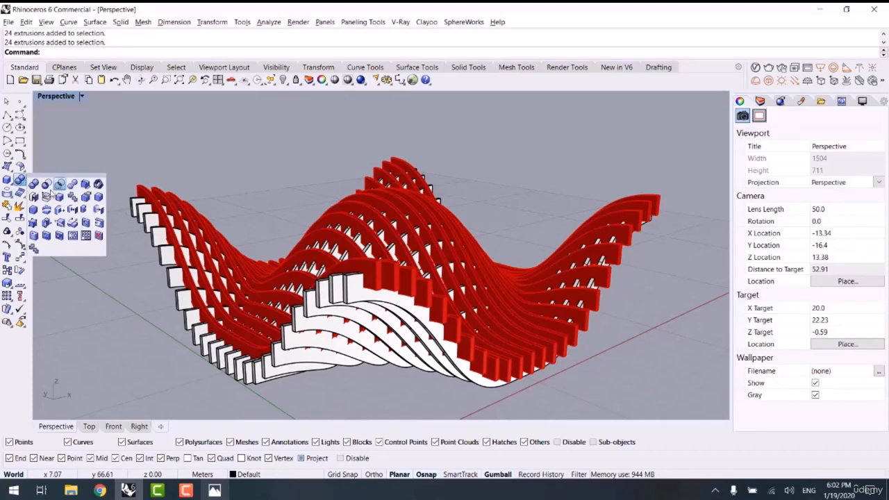
{"action": "left_click", "coordinate": [46, 184]}
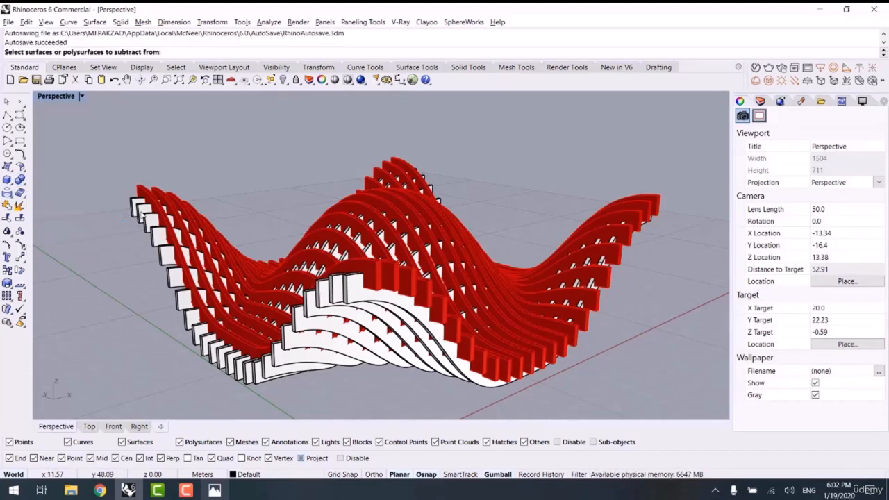
{"action": "left_click", "coordinate": [142, 217]}
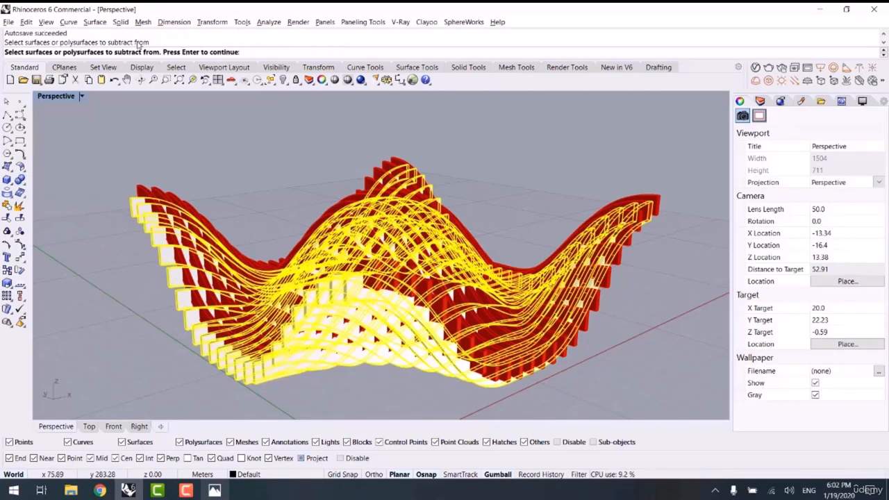
{"action": "key", "text": "Return"}
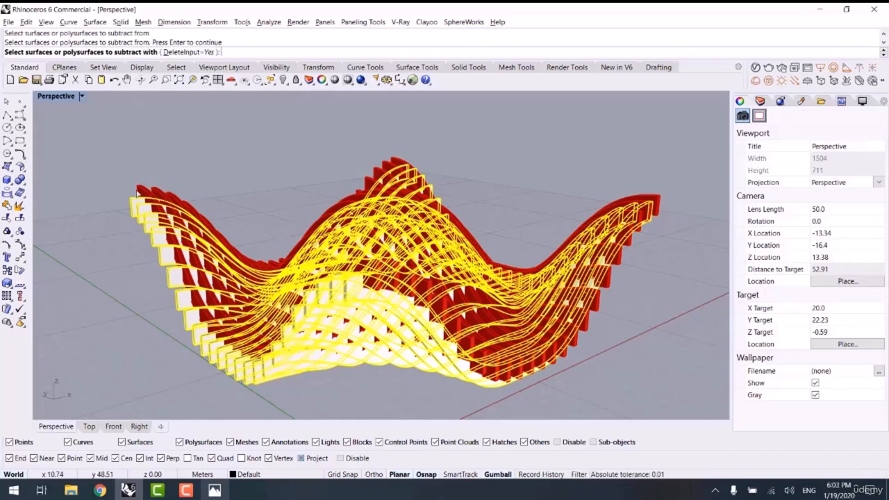
{"action": "left_click", "coordinate": [143, 190]}
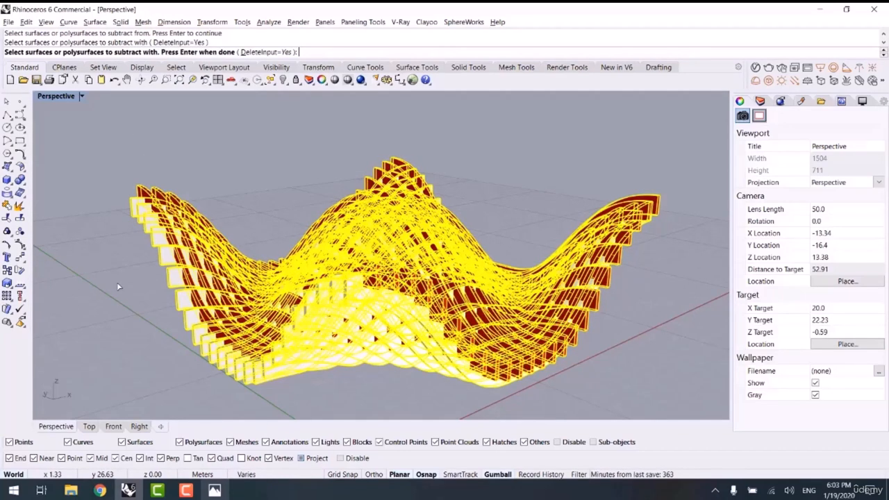
{"action": "key", "text": "Return"}
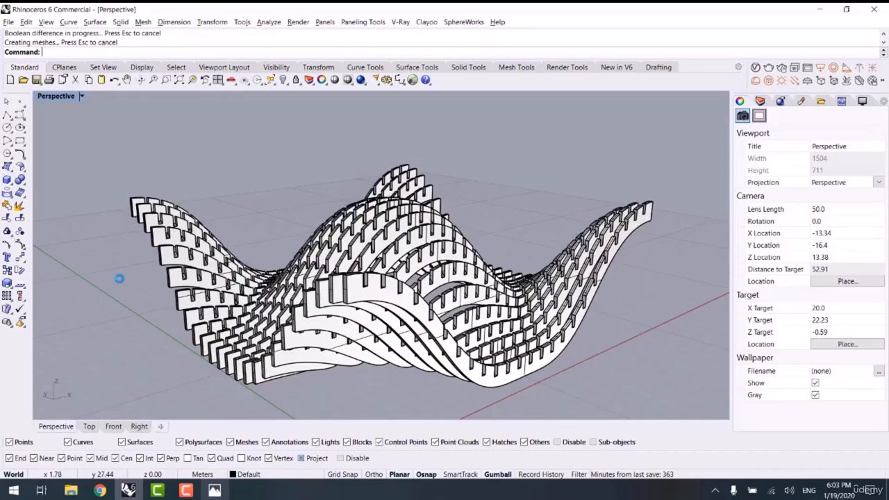
Copy the notched Default-layer slices to the clipboard, then undo the Boolean Difference and clear the selection
{"action": "scroll", "coordinate": [436, 329], "scroll_direction": "down", "scroll_amount": 4}
{"action": "right_click_drag", "start_coordinate": [481, 322], "coordinate": [279, 336]}
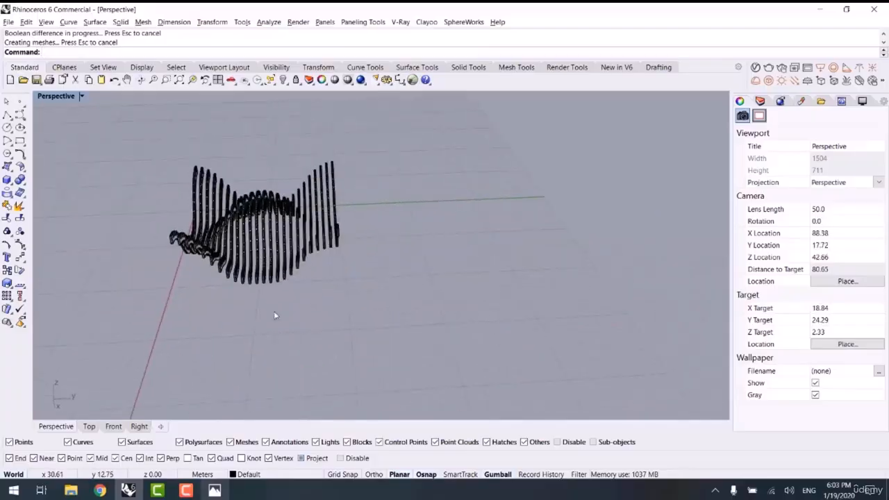
{"action": "right_click_drag", "start_coordinate": [281, 278], "coordinate": [283, 320], "text": "shift"}
{"action": "scroll", "coordinate": [355, 282], "scroll_direction": "up", "scroll_amount": 8}
{"action": "scroll", "coordinate": [448, 322], "scroll_direction": "up", "scroll_amount": 8}
{"action": "right_click_drag", "start_coordinate": [237, 317], "coordinate": [598, 316]}
{"action": "left_click_drag", "start_coordinate": [193, 395], "coordinate": [180, 400]}
{"action": "key", "text": "ctrl+c"}
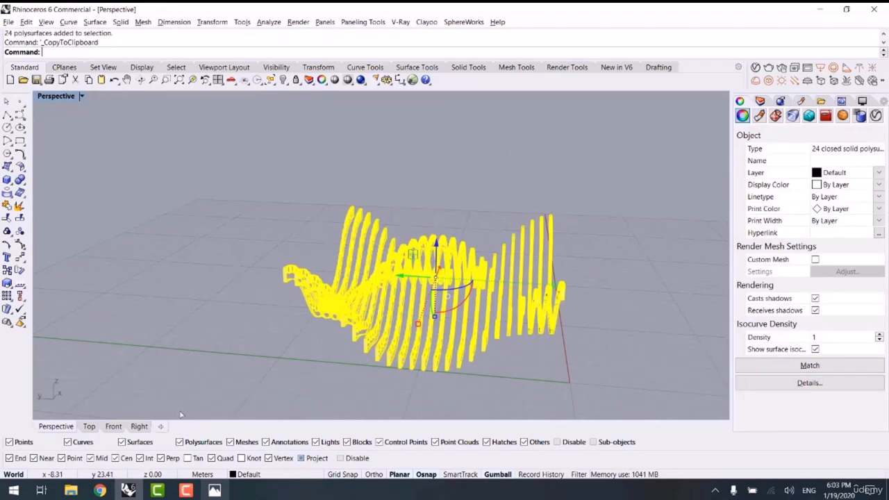
{"action": "key", "text": "ctrl+z"}
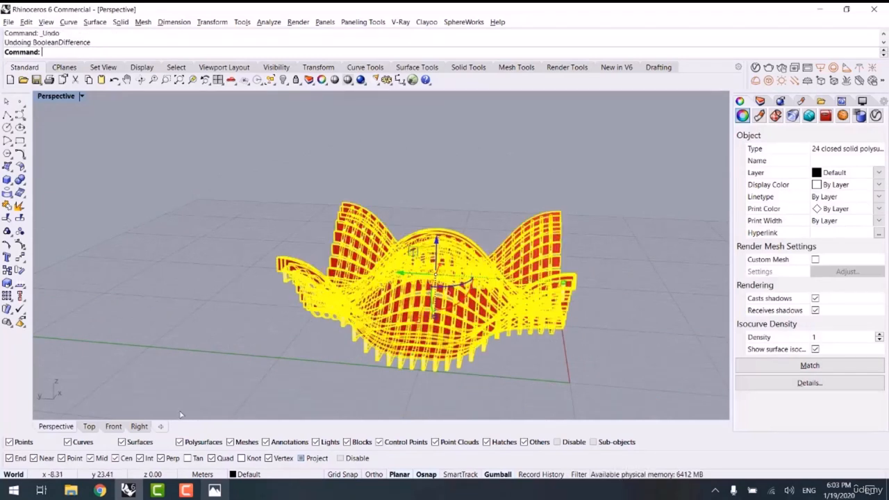
{"action": "left_click", "coordinate": [192, 219]}
Subtract the white Default-layer slice group from the red Layer 01 slices with Boolean Difference and clear the selection
{"action": "right_click_drag", "start_coordinate": [208, 219], "coordinate": [263, 203]}
{"action": "scroll", "coordinate": [261, 248], "scroll_direction": "up", "scroll_amount": 6}
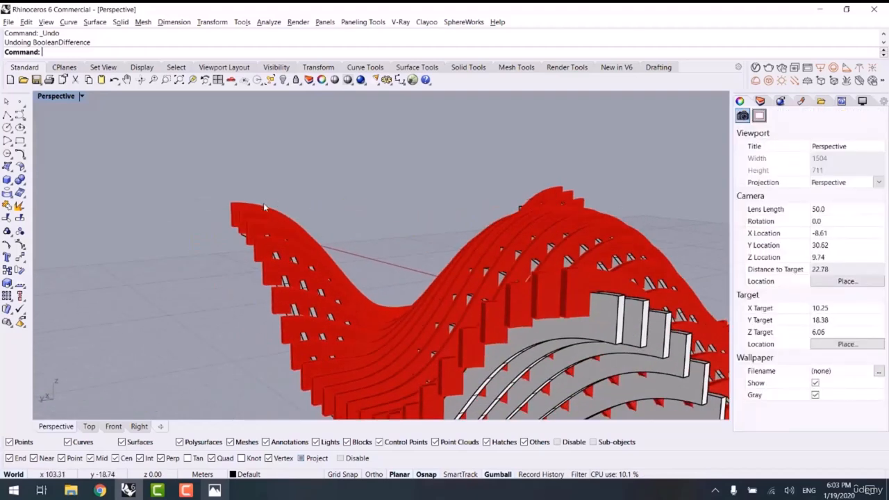
{"action": "left_click", "coordinate": [246, 204]}
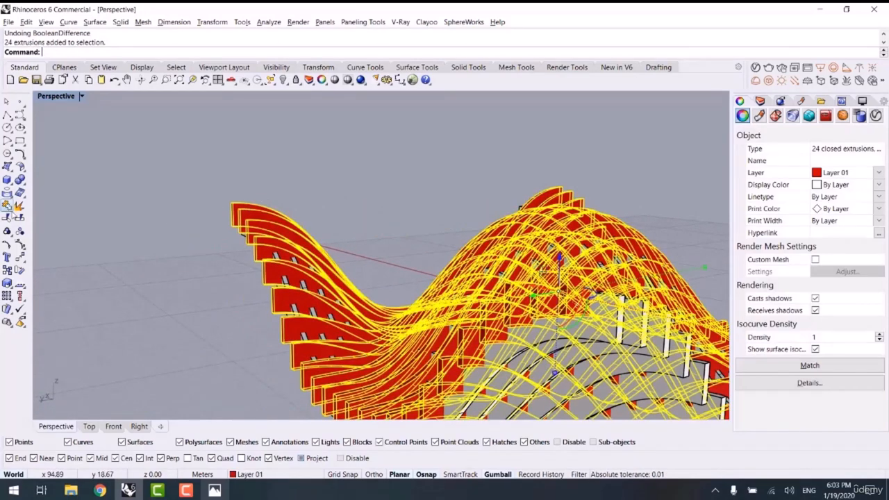
{"action": "left_click", "coordinate": [20, 180]}
{"action": "left_click", "coordinate": [49, 193]}
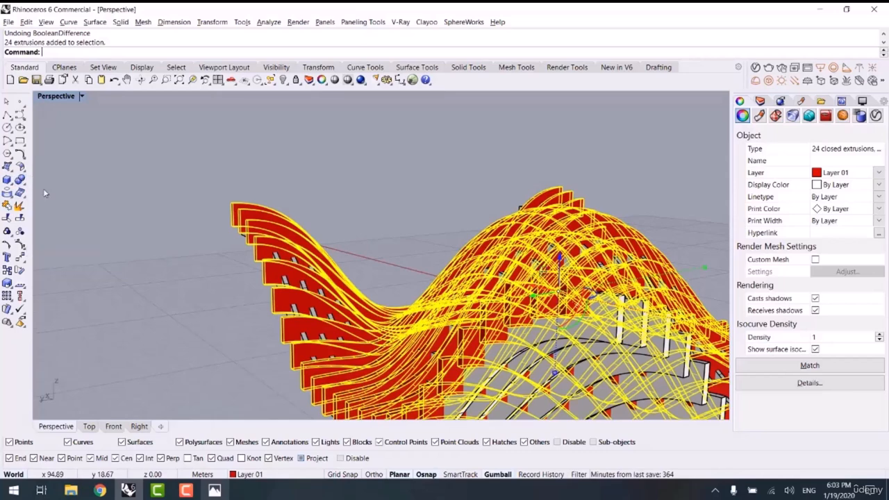
{"action": "left_click", "coordinate": [280, 258]}
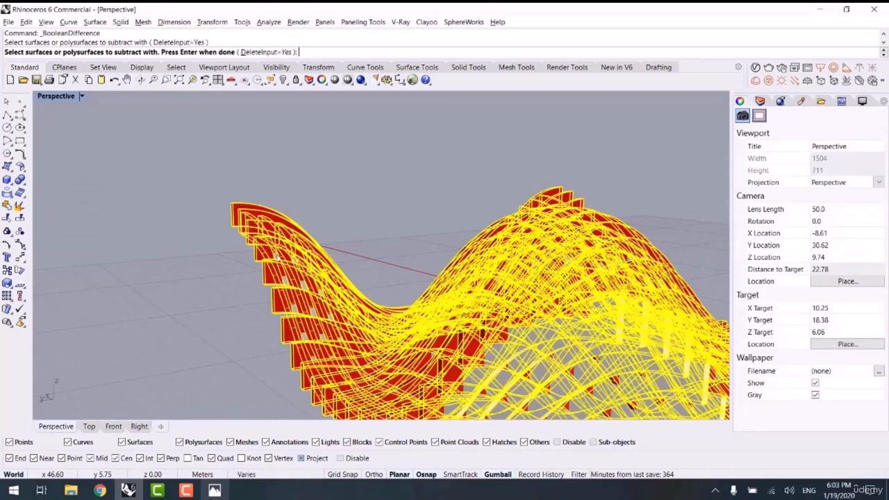
{"action": "key", "text": "Return"}
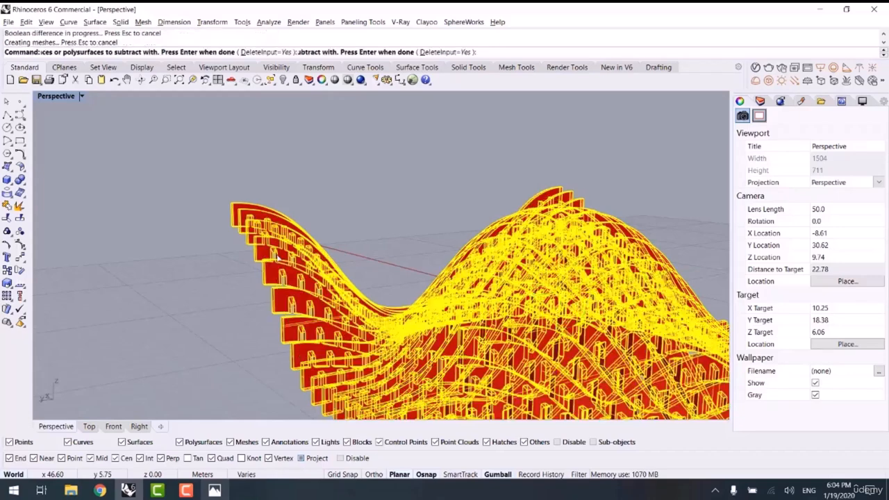
{"action": "left_click", "coordinate": [377, 206]}
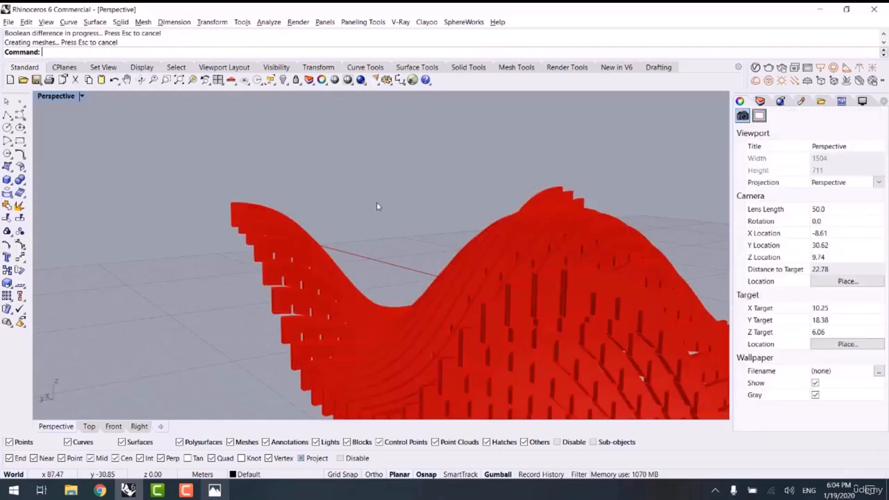
Paste the copied notched Default-layer slices back into the model and deselect them
{"action": "key", "text": "ctrl+v"}
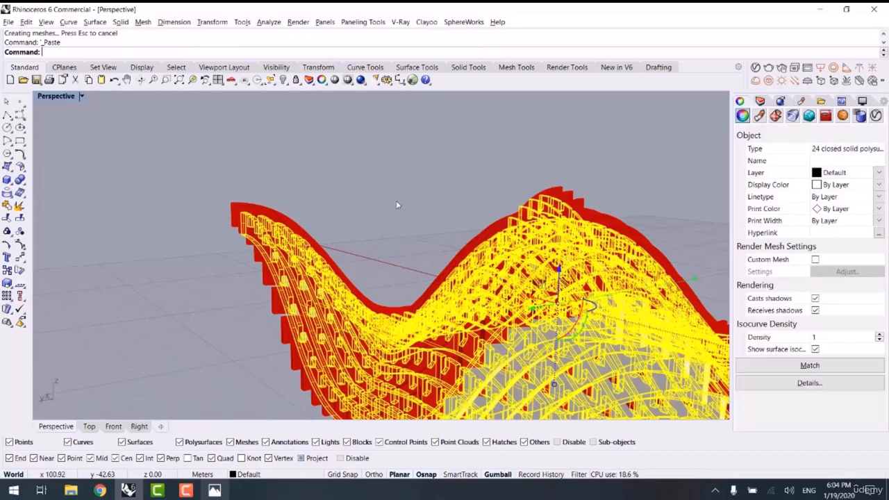
{"action": "right_click_drag", "start_coordinate": [397, 205], "coordinate": [360, 173], "text": "shift"}
{"action": "left_click", "coordinate": [359, 174]}
{"action": "scroll", "coordinate": [351, 208], "scroll_direction": "down", "scroll_amount": 3}
{"action": "right_click_drag", "start_coordinate": [351, 212], "coordinate": [256, 254]}
{"action": "scroll", "coordinate": [257, 255], "scroll_direction": "up", "scroll_amount": 6}
Move the notched Layer 01 slices vertically by -.5 into the crossing slices and deselect them
{"action": "left_click", "coordinate": [290, 253]}
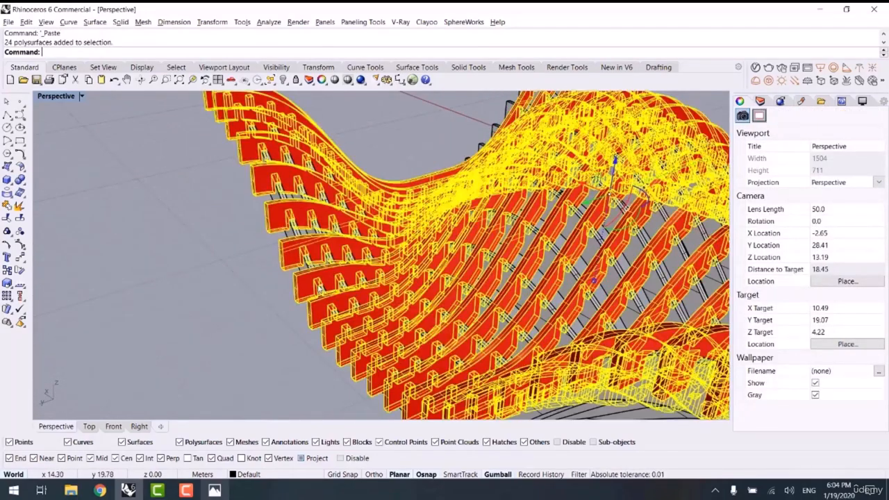
{"action": "right_click_drag", "start_coordinate": [420, 250], "coordinate": [338, 299], "text": "shift"}
{"action": "left_click", "coordinate": [526, 211]}
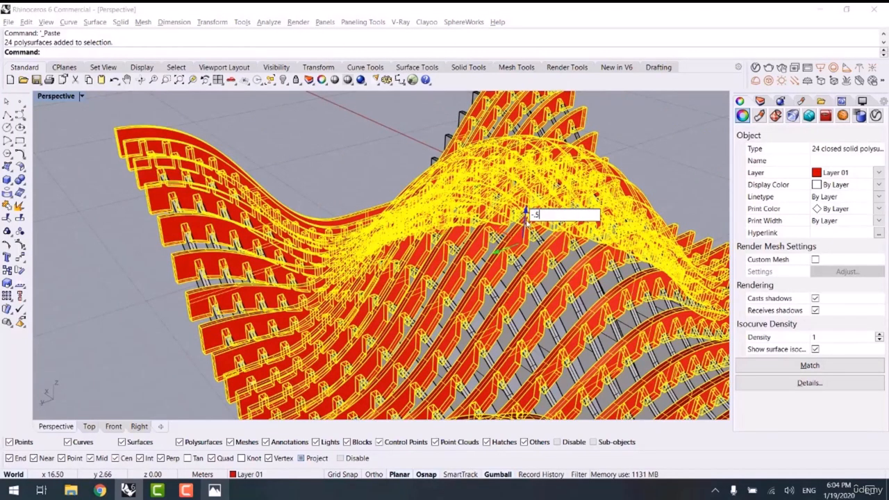
{"action": "key", "text": "Return"}
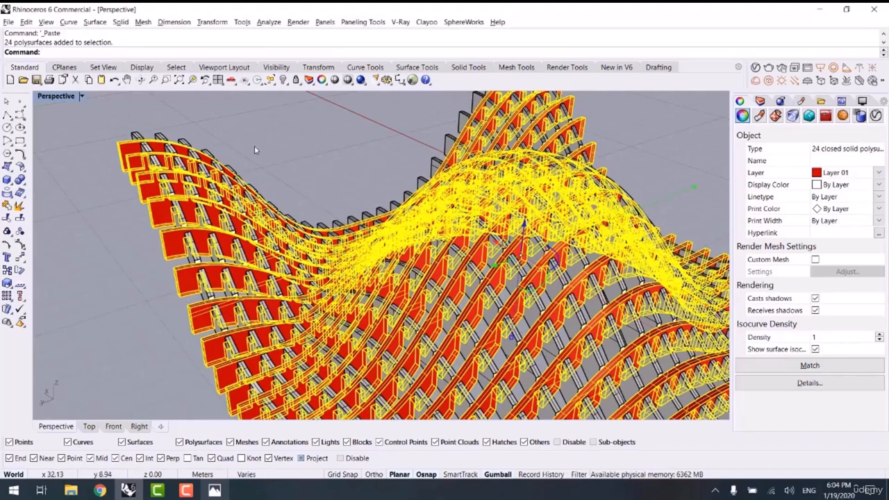
{"action": "key", "text": "Escape"}
Switch to Ghosted display mode and examine how the notches of the two slice groups interlock
{"action": "right_click_drag", "start_coordinate": [276, 201], "coordinate": [160, 248]}
{"action": "key", "text": "ctrl+alt+g"}
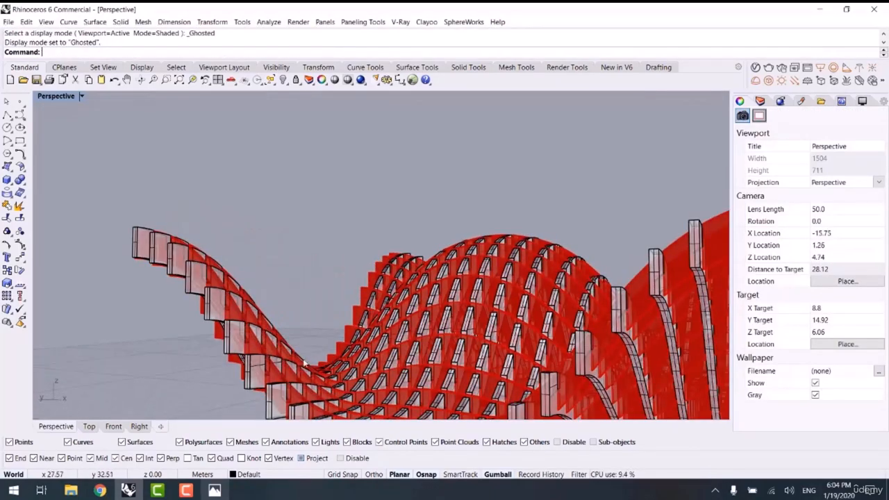
{"action": "scroll", "coordinate": [304, 361], "scroll_direction": "up", "scroll_amount": 4}
{"action": "scroll", "coordinate": [200, 318], "scroll_direction": "up", "scroll_amount": 3}
{"action": "scroll", "coordinate": [238, 320], "scroll_direction": "up", "scroll_amount": 3}
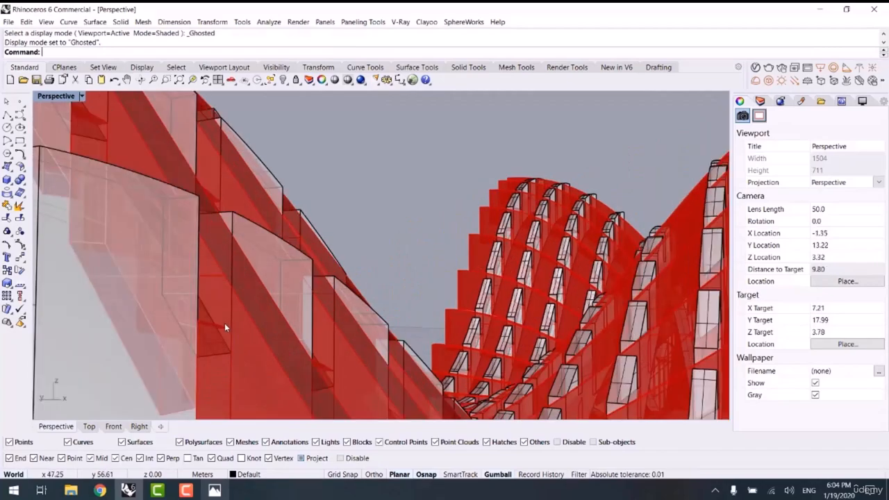
{"action": "scroll", "coordinate": [224, 339], "scroll_direction": "down", "scroll_amount": 4}
{"action": "right_click_drag", "start_coordinate": [228, 347], "coordinate": [480, 394]}
{"action": "scroll", "coordinate": [511, 316], "scroll_direction": "up", "scroll_amount": 6}
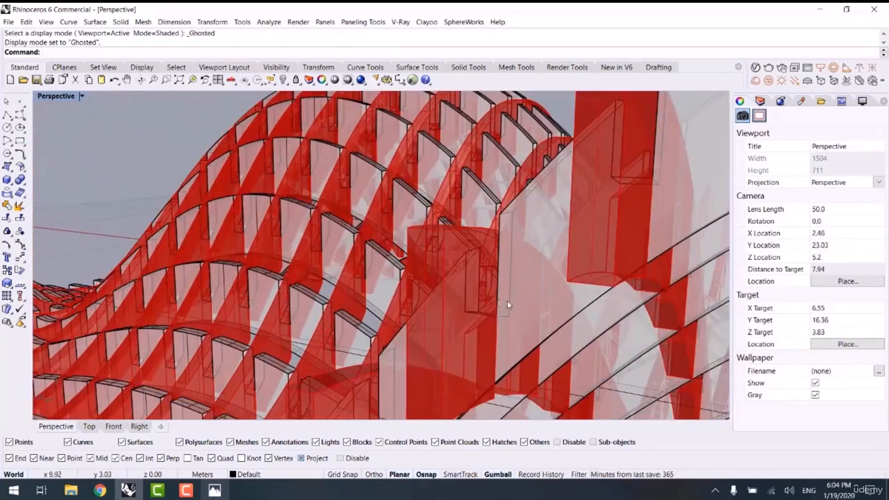
{"action": "scroll", "coordinate": [511, 277], "scroll_direction": "down", "scroll_amount": 6}
Inspect the whole waffle structure in Rendered display mode, then return to Shaded mode
{"action": "key", "text": "ctrl+alt+r"}
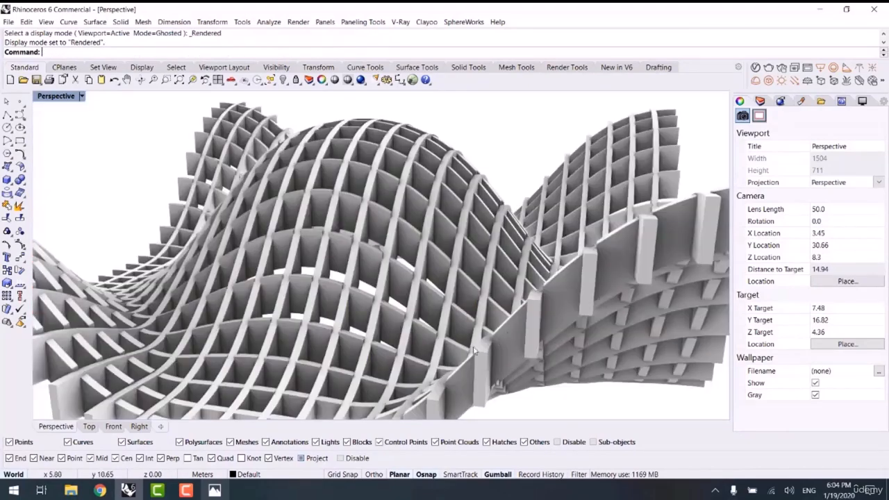
{"action": "scroll", "coordinate": [432, 309], "scroll_direction": "down", "scroll_amount": 4}
{"action": "mouse_move", "coordinate": [528, 313]}
{"action": "right_mouse_down"}
{"action": "mouse_move", "coordinate": [514, 285]}
{"action": "mouse_move", "coordinate": [480, 271]}
{"action": "mouse_move", "coordinate": [437, 327]}
{"action": "mouse_move", "coordinate": [387, 337]}
{"action": "mouse_move", "coordinate": [371, 298]}
{"action": "mouse_move", "coordinate": [404, 282]}
{"action": "mouse_move", "coordinate": [327, 268]}
{"action": "mouse_move", "coordinate": [503, 310]}
{"action": "mouse_move", "coordinate": [408, 288]}
{"action": "right_mouse_up"}
{"action": "scroll", "coordinate": [387, 338], "scroll_direction": "down", "scroll_amount": 4}
{"action": "scroll", "coordinate": [322, 266], "scroll_direction": "up", "scroll_amount": 4}
{"action": "key", "text": "ctrl+alt+s"}
{"action": "right_click_drag", "start_coordinate": [467, 298], "coordinate": [363, 269]}
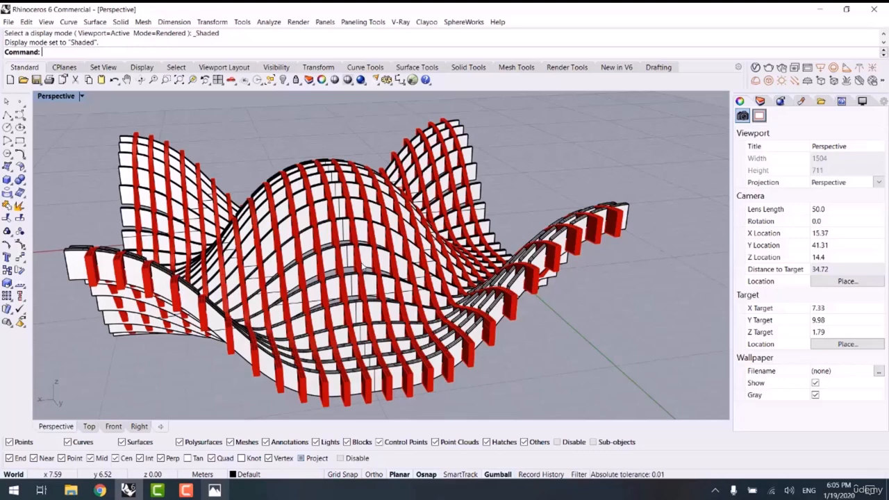
Select all slices of the waffle structure and delete them to empty the scene
{"action": "scroll", "coordinate": [400, 284], "scroll_direction": "down", "scroll_amount": 6}
{"action": "right_click_drag", "start_coordinate": [439, 289], "coordinate": [522, 329]}
{"action": "key", "text": "ctrl+a"}
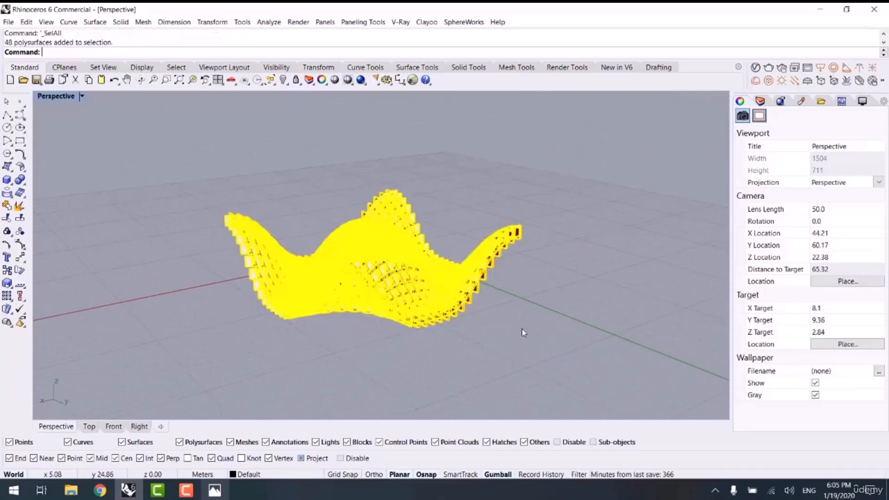
{"action": "key", "text": "Delete"}
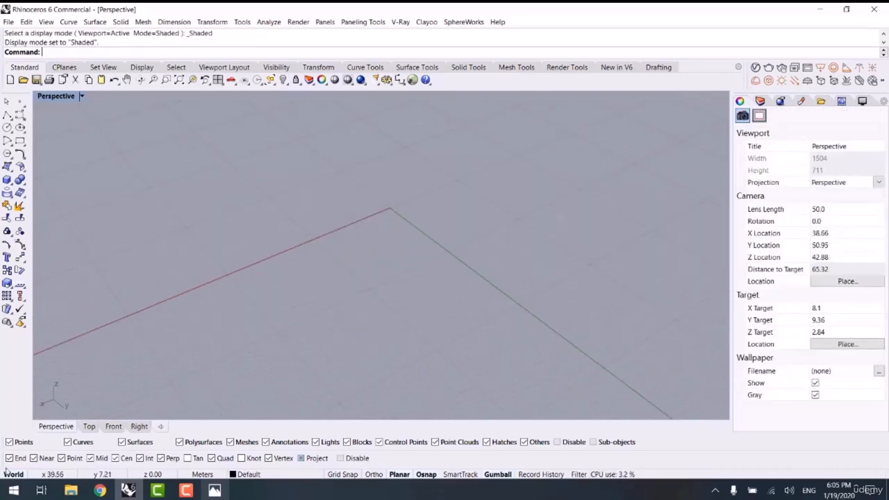
Switch to File Explorer, open Screenshot (97) from the Class folder in Photos, and browse the pavilion reference photos through Screenshot (98)
{"action": "left_click", "coordinate": [71, 491]}
{"action": "left_click", "coordinate": [396, 326]}
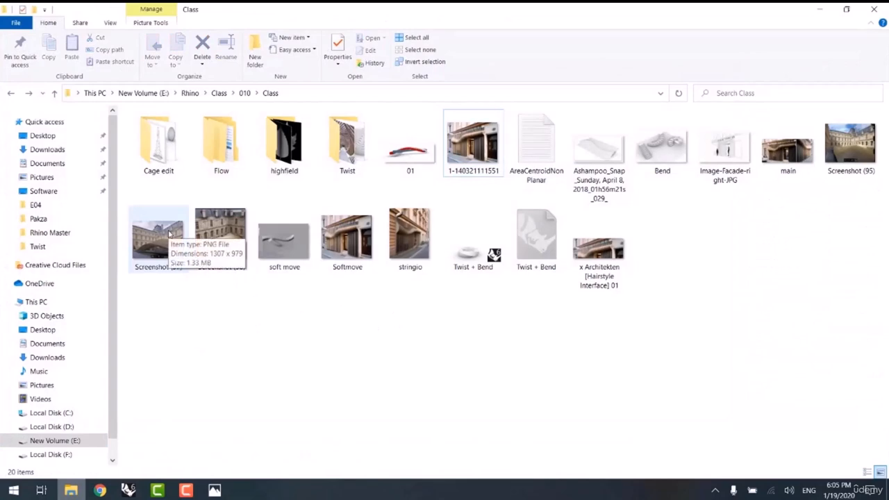
{"action": "left_click", "coordinate": [169, 234]}
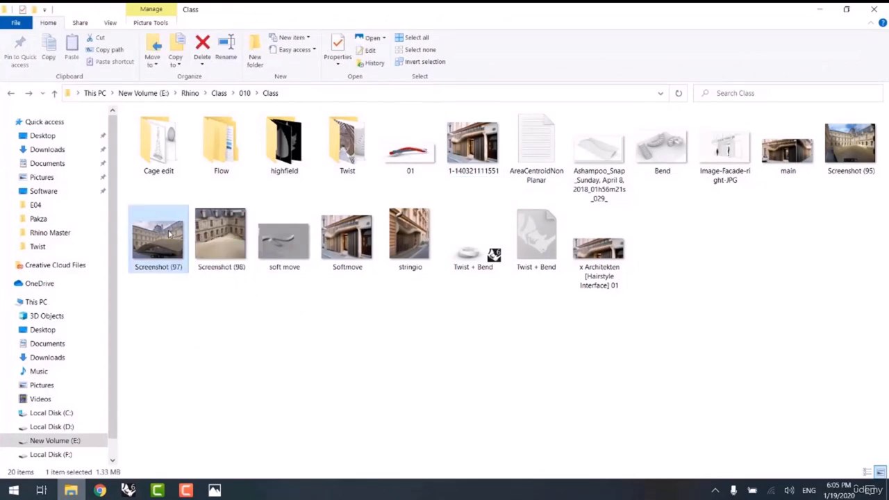
{"action": "double_click", "coordinate": [168, 234]}
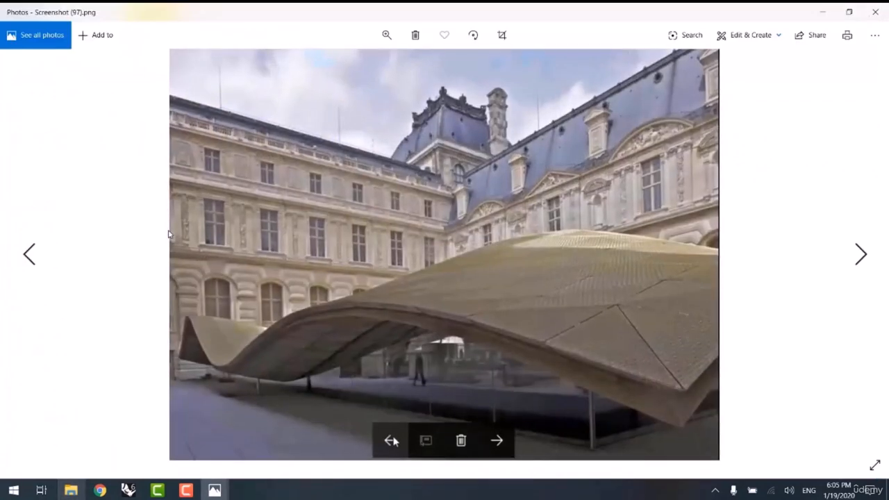
{"action": "left_click", "coordinate": [505, 442]}
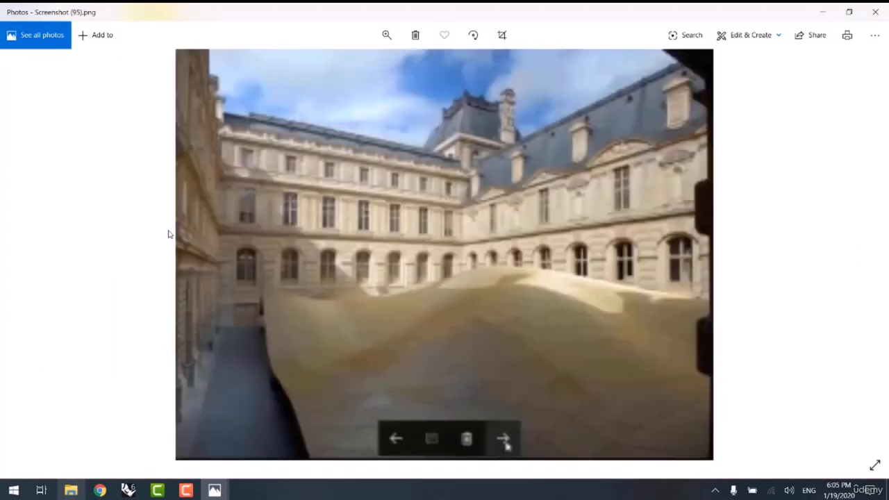
{"action": "left_click", "coordinate": [505, 442]}
{"action": "key", "text": "Right"}
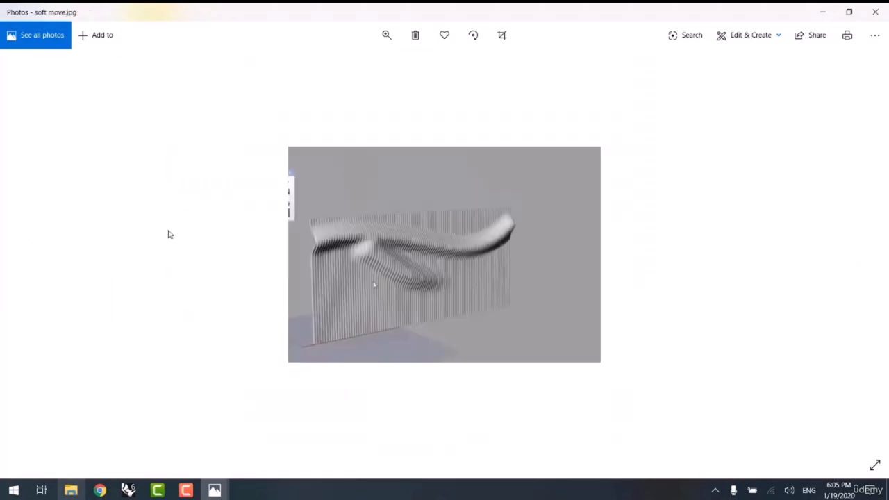
{"action": "key", "text": "Left"}
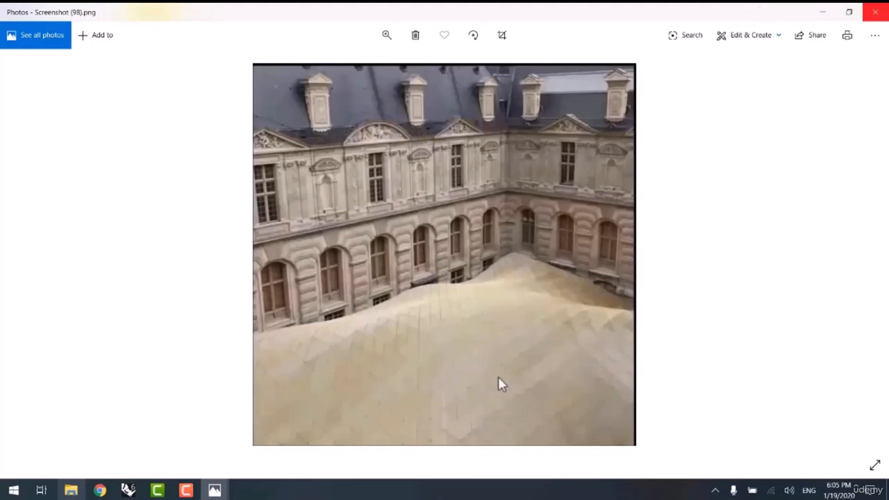
Close the reference photo and switch back to the empty Rhino scene
{"action": "left_click", "coordinate": [876, 12]}
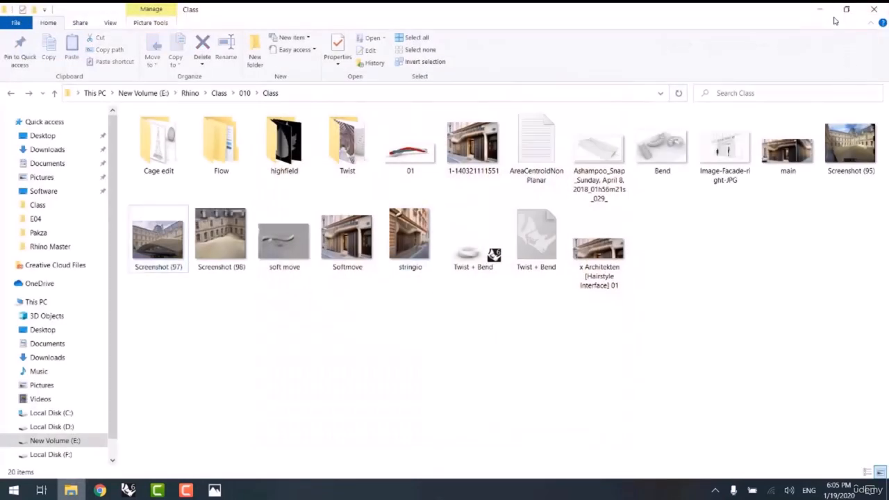
{"action": "left_click", "coordinate": [821, 9]}
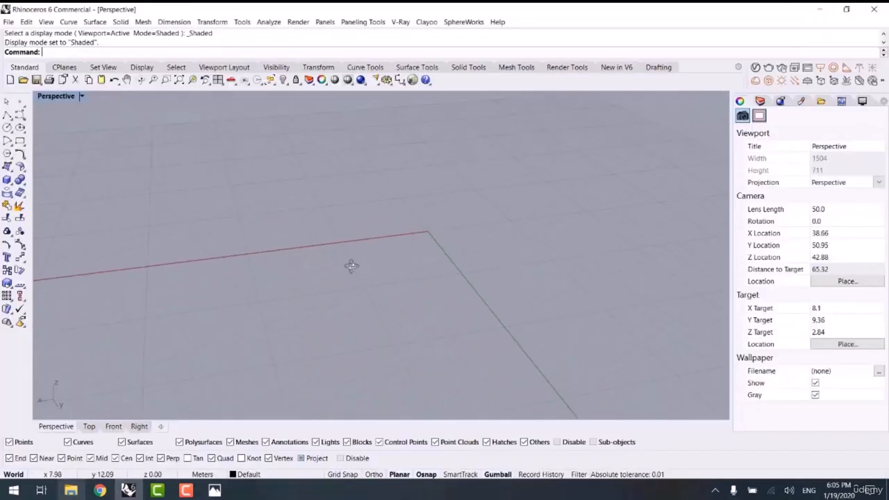
{"action": "right_click_drag", "start_coordinate": [352, 265], "coordinate": [456, 315]}
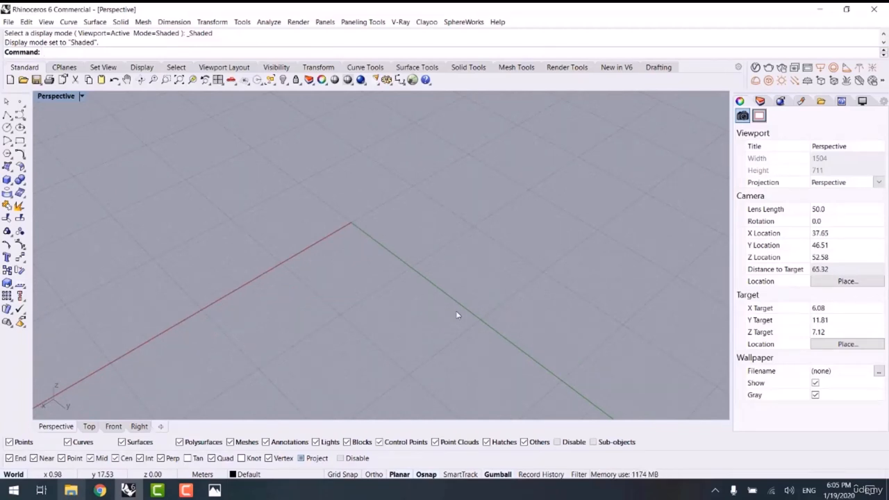
Draw a rectangular plane surface corner to corner on the ground grid, overlapping the origin
{"action": "left_click", "coordinate": [10, 168]}
{"action": "left_click", "coordinate": [111, 173]}
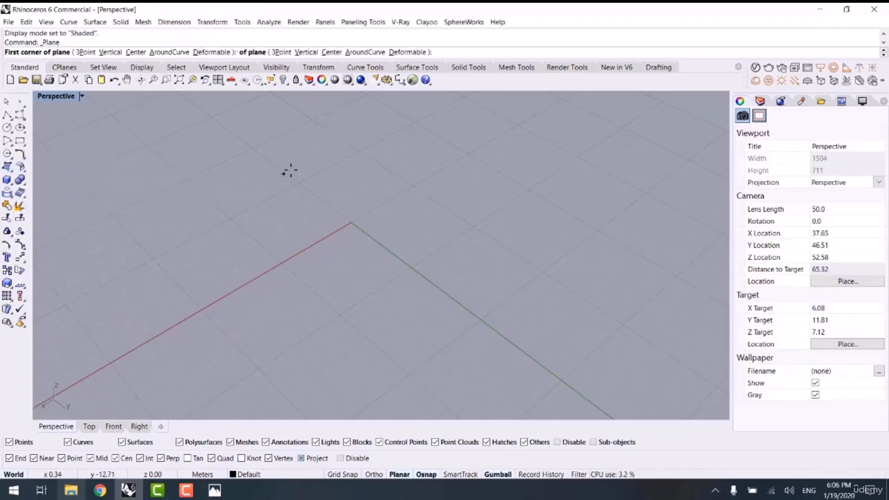
{"action": "left_click", "coordinate": [314, 145]}
{"action": "left_click", "coordinate": [323, 369]}
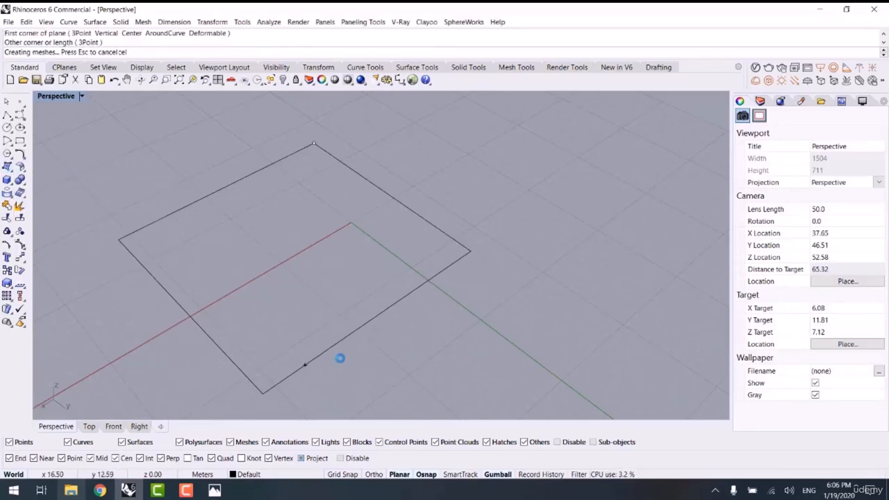
Rebuild the plane with a point count of 40 in U and V and degree 3 in both directions, deleting the input
{"action": "mouse_move", "coordinate": [340, 359]}
{"action": "right_mouse_down", "text": "shift"}
{"action": "mouse_move", "coordinate": [394, 323]}
{"action": "mouse_move", "coordinate": [391, 290]}
{"action": "right_mouse_up", "text": "shift"}
{"action": "left_click", "coordinate": [342, 235]}
{"action": "type", "text": "R"}
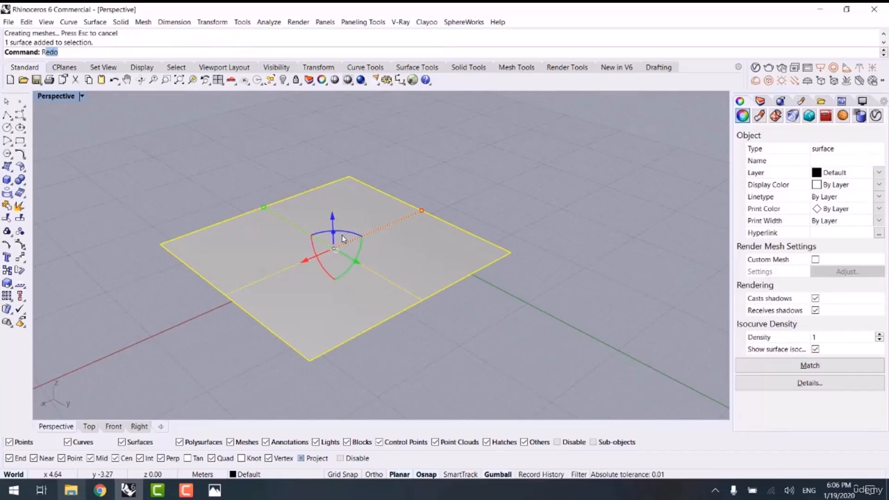
{"action": "type", "text": "ebuil"}
{"action": "key", "text": "Return"}
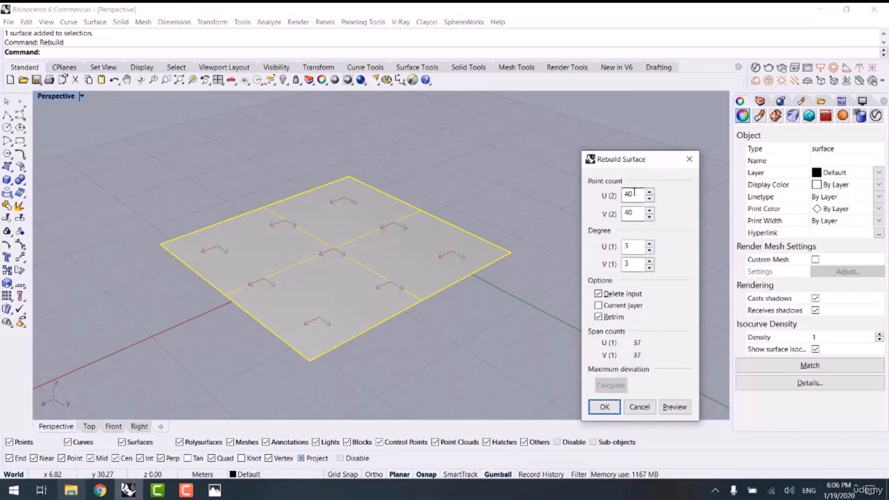
{"action": "left_click", "coordinate": [603, 406]}
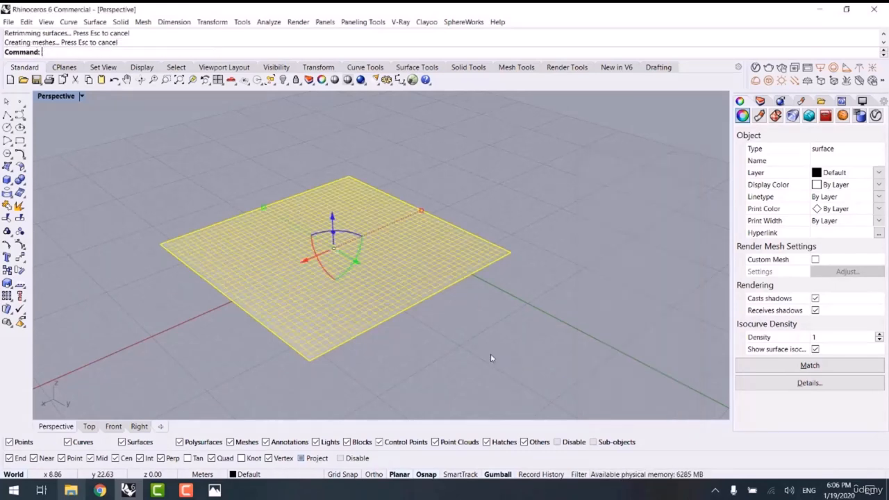
{"action": "left_click", "coordinate": [492, 355]}
Start SoftEditSrf on the rebuilt plane with the Cen object snap off, and pick a base point on the surface
{"action": "right_click_drag", "start_coordinate": [492, 356], "coordinate": [470, 357]}
{"action": "type", "text": "SoftMove"}
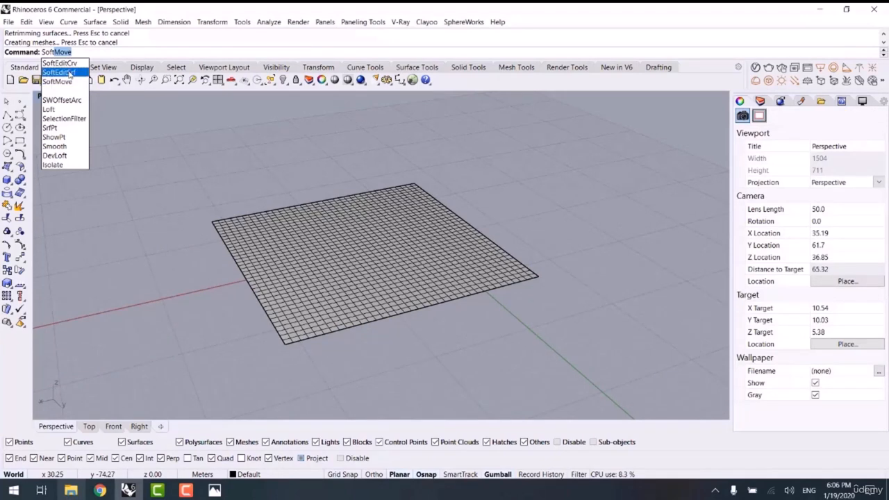
{"action": "left_click", "coordinate": [69, 72]}
{"action": "right_click_drag", "start_coordinate": [154, 233], "coordinate": [200, 249], "text": "shift"}
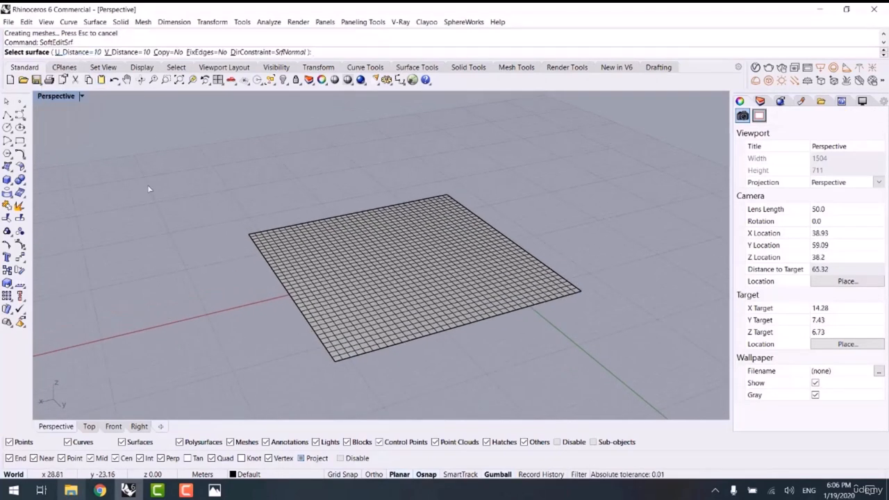
{"action": "left_click", "coordinate": [352, 252]}
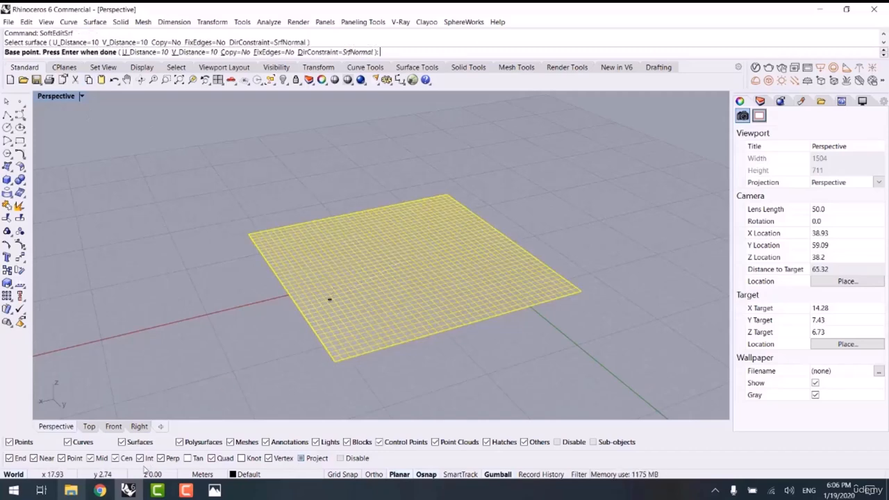
{"action": "key", "text": "Return"}
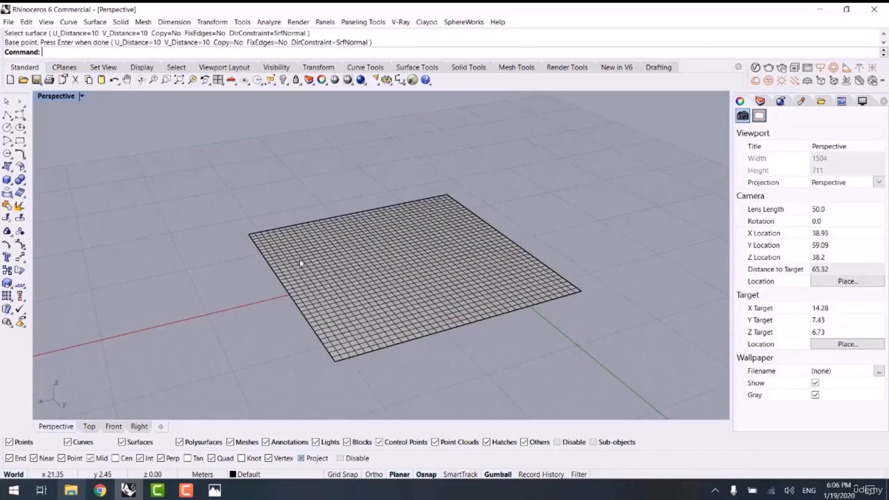
{"action": "key", "text": "Return"}
{"action": "left_click", "coordinate": [322, 278]}
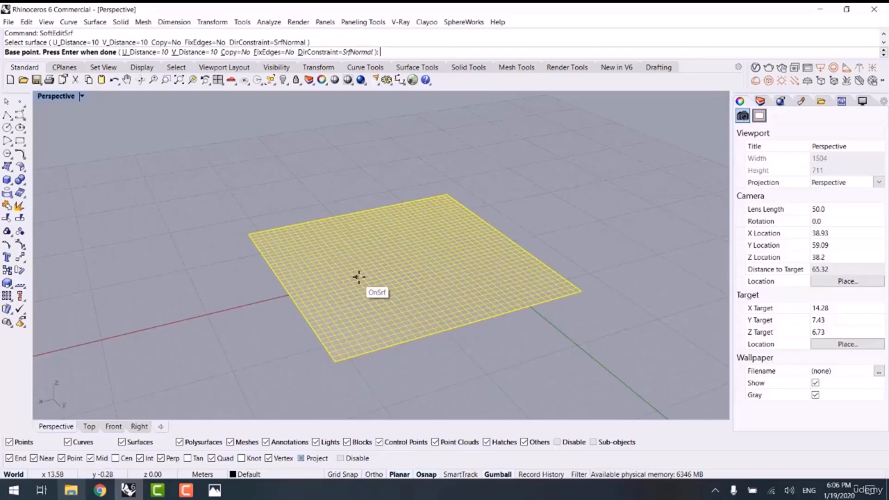
{"action": "left_click", "coordinate": [361, 276]}
{"action": "right_click_drag", "start_coordinate": [311, 151], "coordinate": [309, 154]}
{"action": "scroll", "coordinate": [337, 184], "scroll_direction": "up", "scroll_amount": 3}
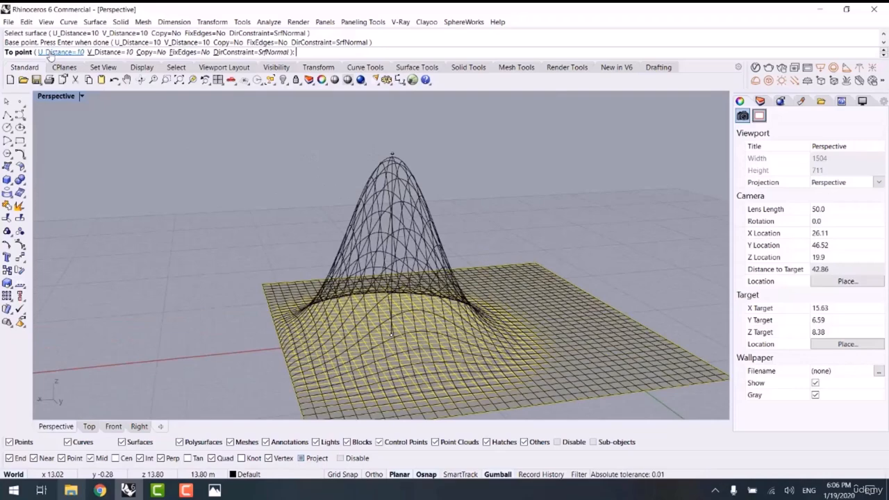
Set the soft edit's U distance to 40 and examine the preview's stretch along the surface
{"action": "left_click", "coordinate": [67, 55]}
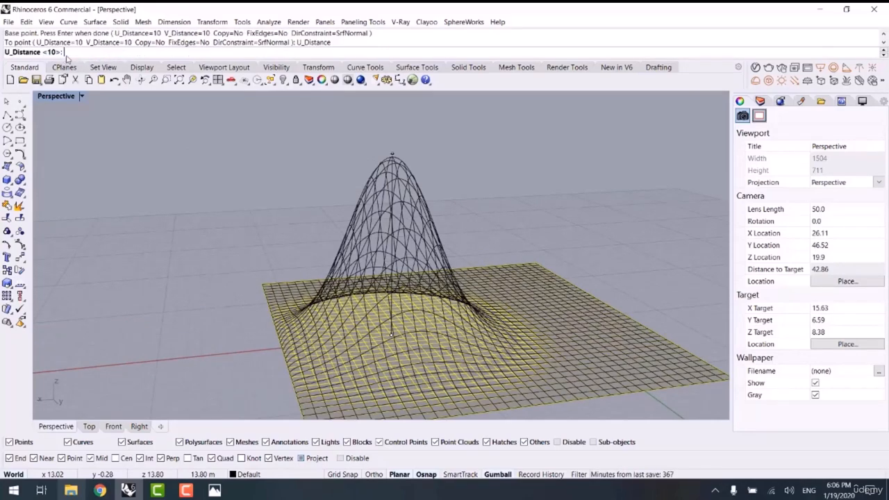
{"action": "key", "text": "Return"}
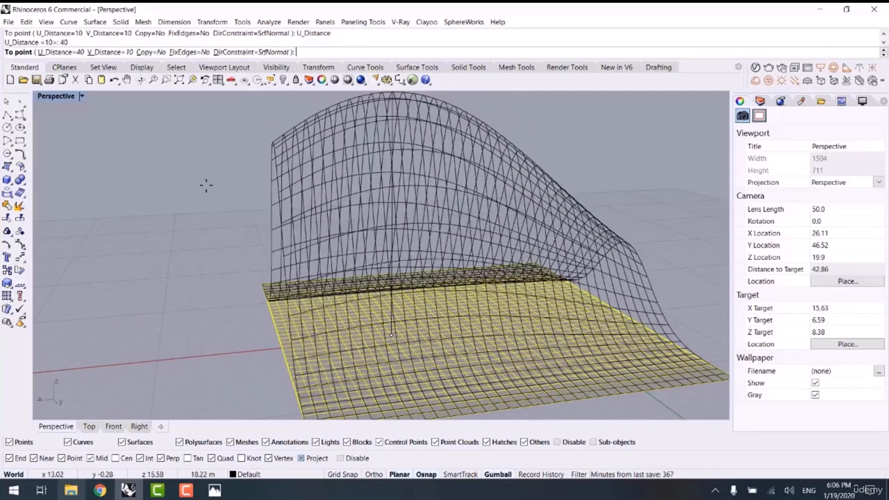
{"action": "right_click_drag", "start_coordinate": [403, 233], "coordinate": [406, 261]}
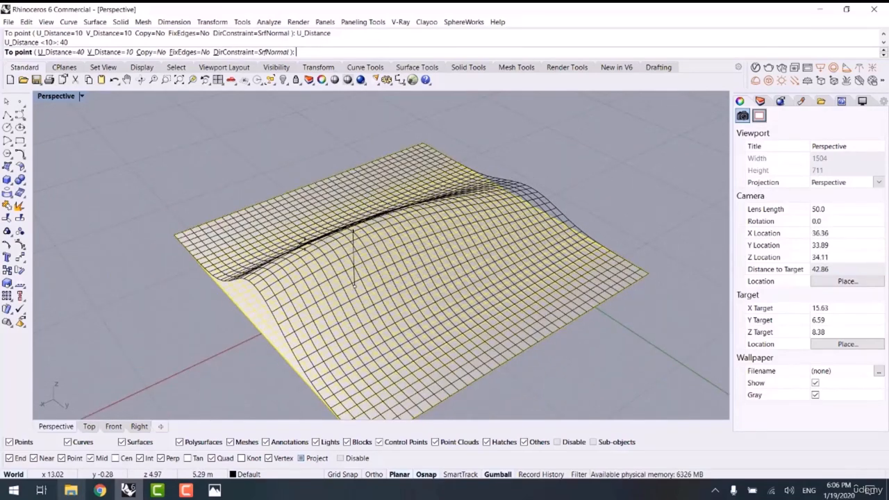
{"action": "right_click_drag", "start_coordinate": [417, 240], "coordinate": [331, 238]}
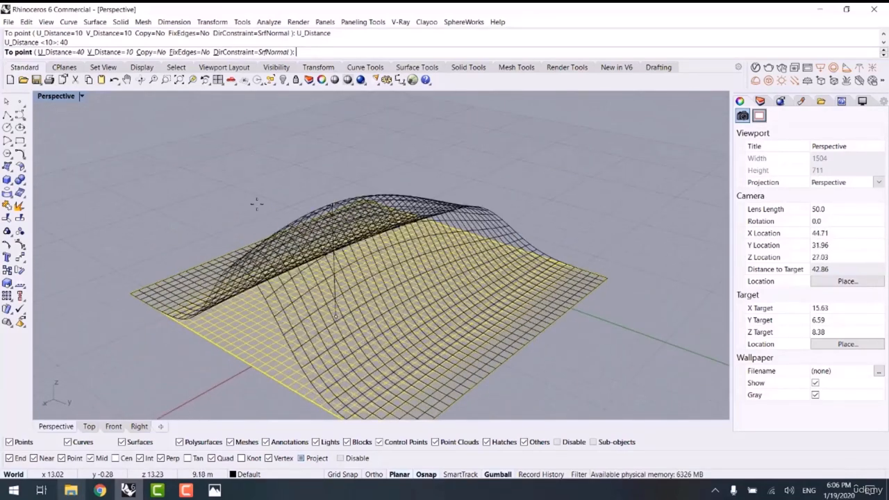
Set both the U and V distances of the soft edit to 25 and examine the wider bump preview
{"action": "left_click", "coordinate": [74, 54]}
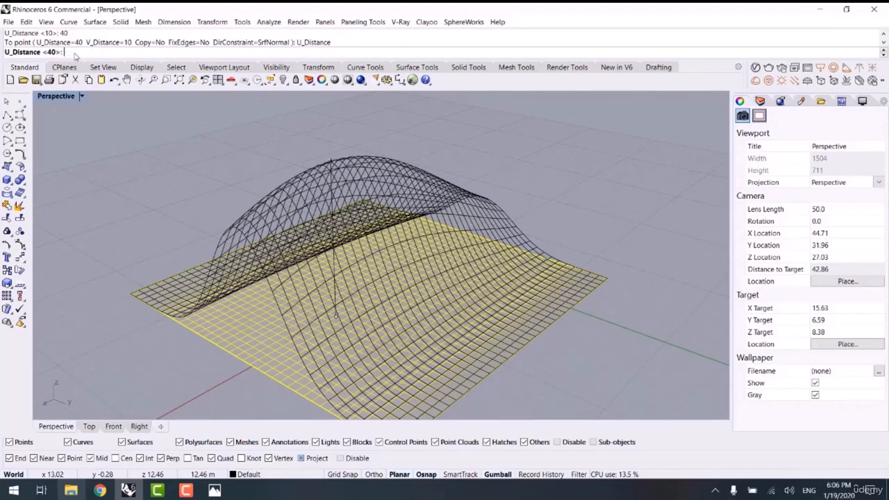
{"action": "type", "text": "25"}
{"action": "key", "text": "Return"}
{"action": "left_click", "coordinate": [116, 53]}
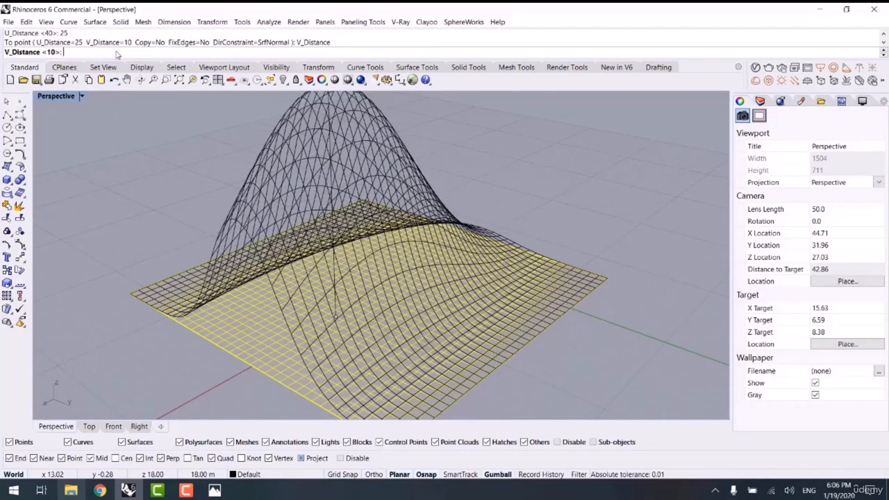
{"action": "type", "text": "25"}
{"action": "key", "text": "Return"}
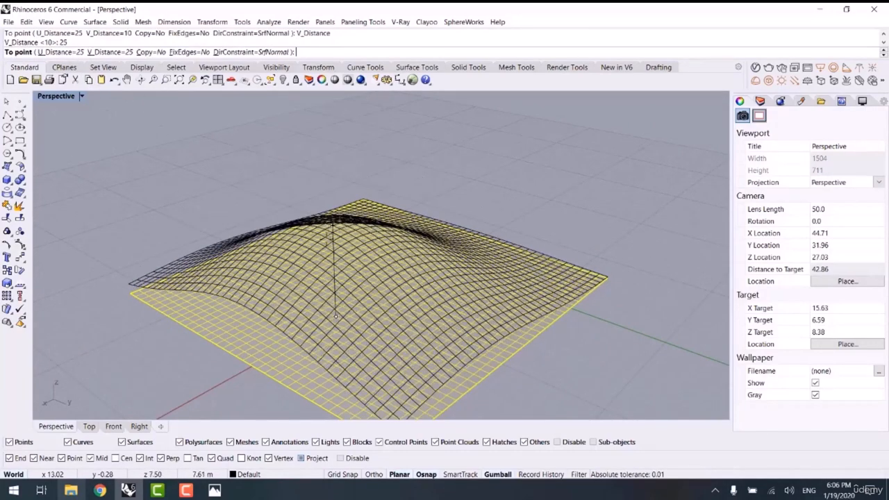
{"action": "right_click_drag", "start_coordinate": [319, 251], "coordinate": [252, 239]}
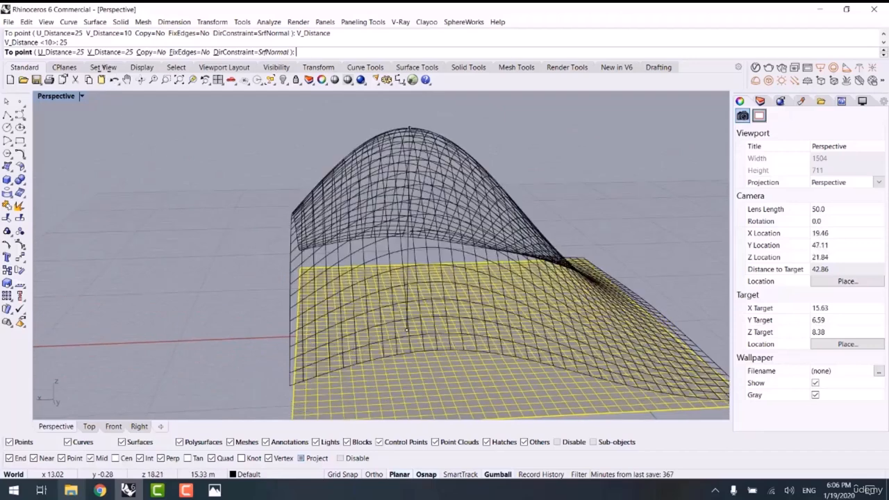
Set the soft edit's U distance to 8 and V distance to 18
{"action": "left_click", "coordinate": [68, 53]}
{"action": "type", "text": "8"}
{"action": "key", "text": "Return"}
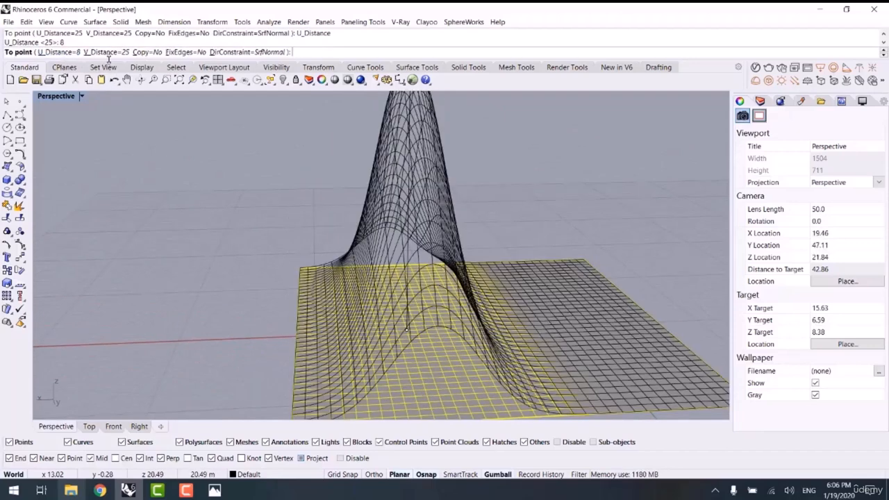
{"action": "left_click", "coordinate": [112, 54]}
{"action": "type", "text": "18"}
{"action": "key", "text": "Return"}
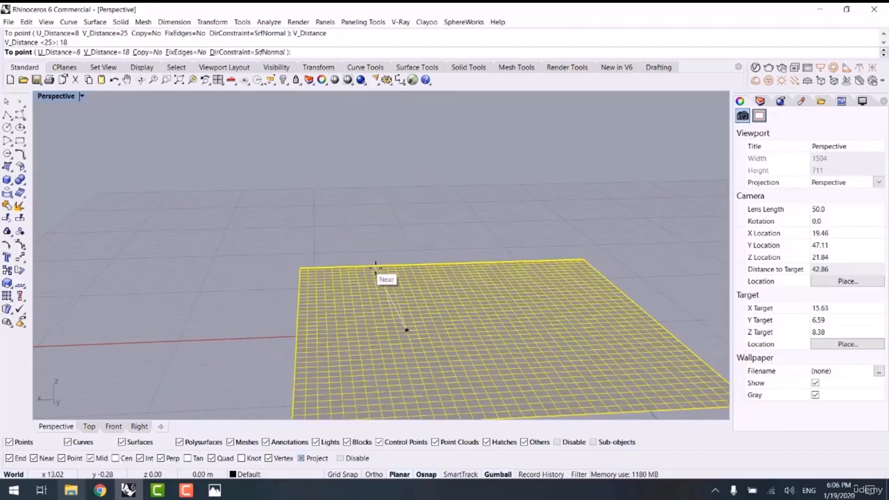
Raise a bump at the picked base point, and push a dip down into the flat area beside it
{"action": "right_click_drag", "start_coordinate": [377, 269], "coordinate": [417, 256]}
{"action": "left_click", "coordinate": [454, 288]}
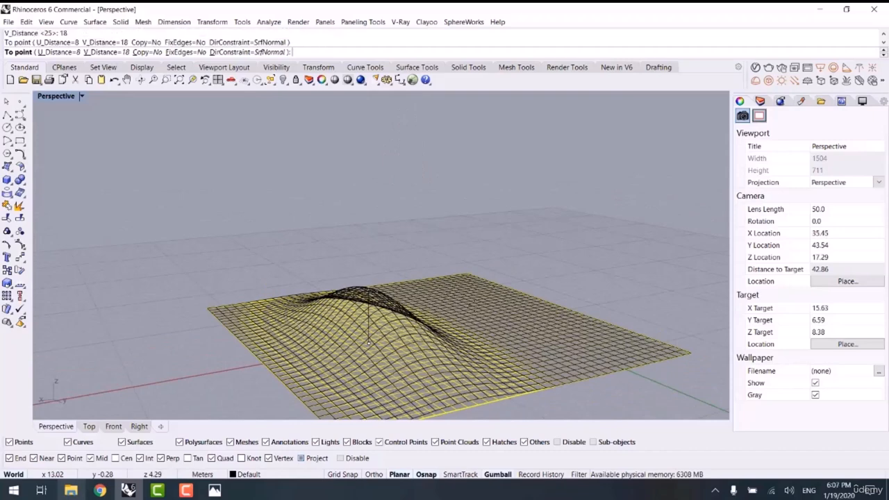
{"action": "right_click_drag", "start_coordinate": [528, 296], "coordinate": [481, 243], "text": "shift"}
{"action": "left_click", "coordinate": [469, 333]}
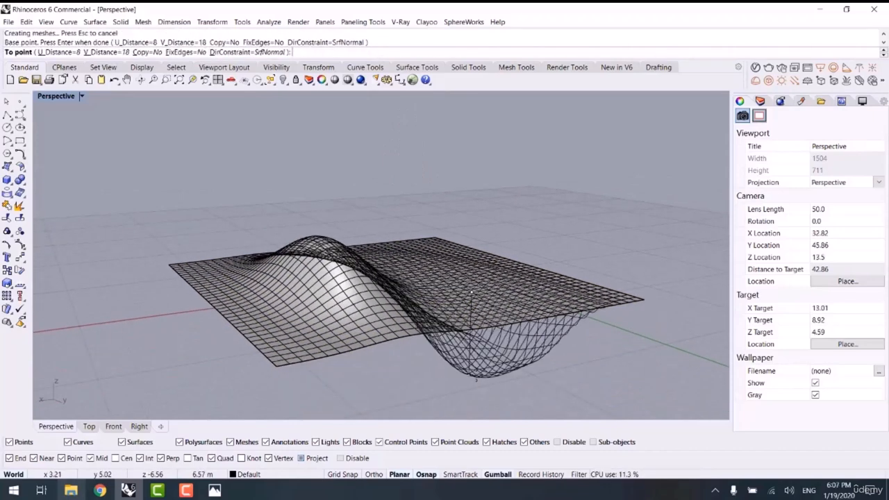
{"action": "left_click", "coordinate": [474, 376]}
Pull further bumps out of other areas of the surface to make it undulate more
{"action": "left_click", "coordinate": [289, 322]}
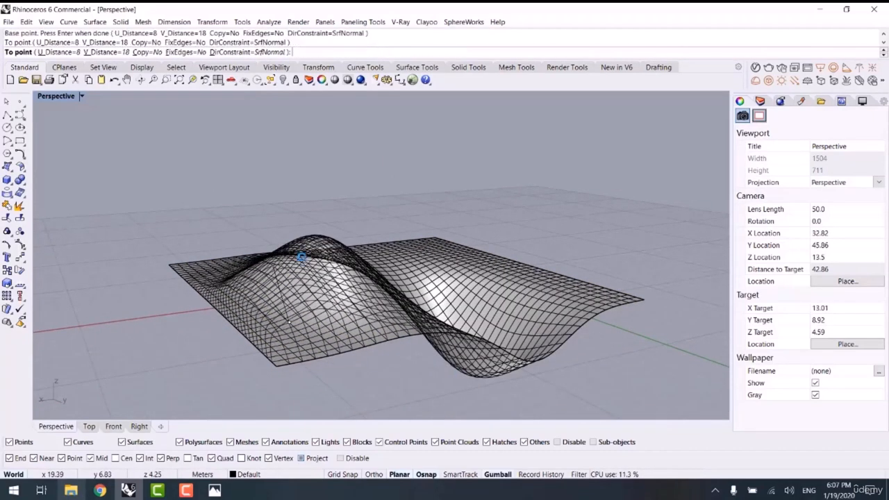
{"action": "right_click_drag", "start_coordinate": [297, 257], "coordinate": [535, 288]}
{"action": "right_click_drag", "start_coordinate": [542, 198], "coordinate": [396, 262]}
{"action": "left_click", "coordinate": [415, 277]}
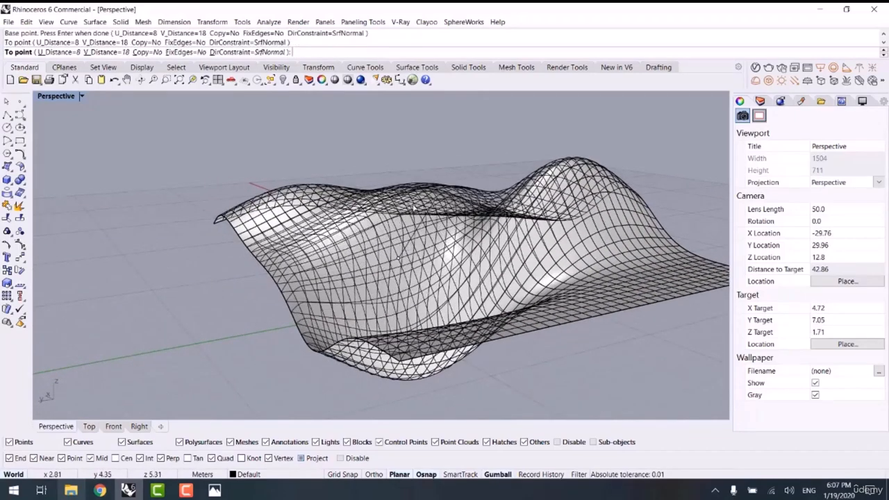
{"action": "right_click_drag", "start_coordinate": [458, 313], "coordinate": [302, 301]}
Undo the latest surface deformations, end the soft edit and undo it entirely to restore the flat plane
{"action": "key", "text": "ctrl+z"}
{"action": "key", "text": "ctrl+z"}
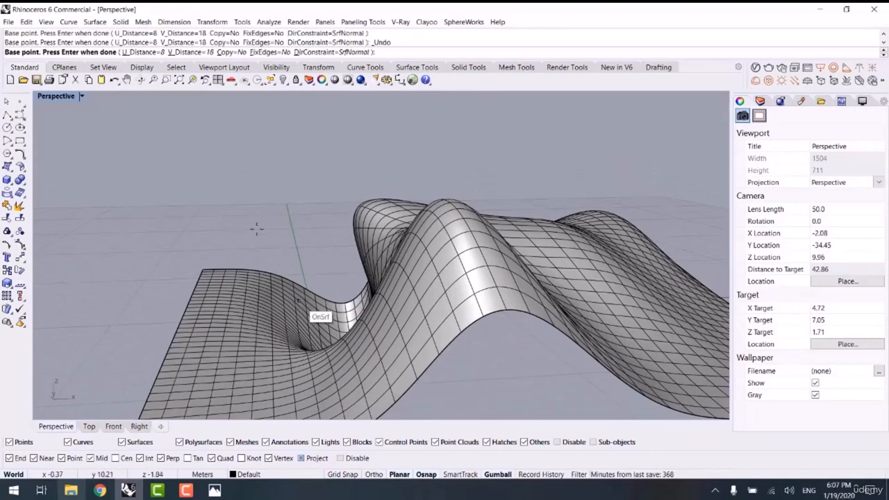
{"action": "right_click", "coordinate": [257, 229]}
{"action": "key", "text": "ctrl+z"}
Restart SoftEditSrf on the flat plane with U distance 20, V distance 20 and FixEdges set to Yes
{"action": "right_click_drag", "start_coordinate": [256, 228], "coordinate": [319, 149]}
{"action": "right_click", "coordinate": [319, 149]}
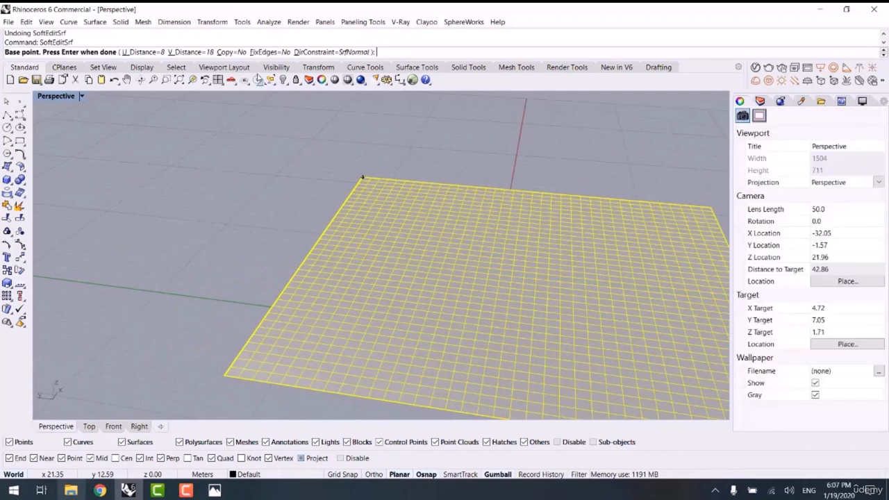
{"action": "left_click", "coordinate": [137, 52]}
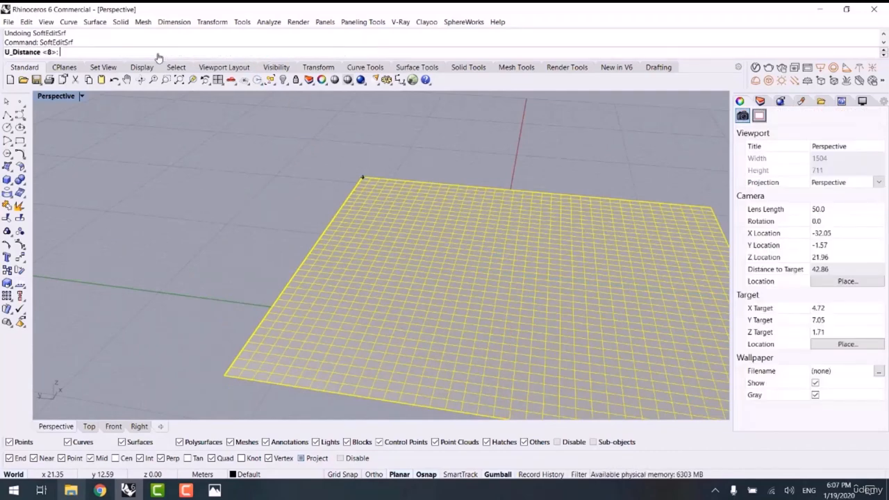
{"action": "type", "text": "20"}
{"action": "key", "text": "Return"}
{"action": "left_click", "coordinate": [195, 52]}
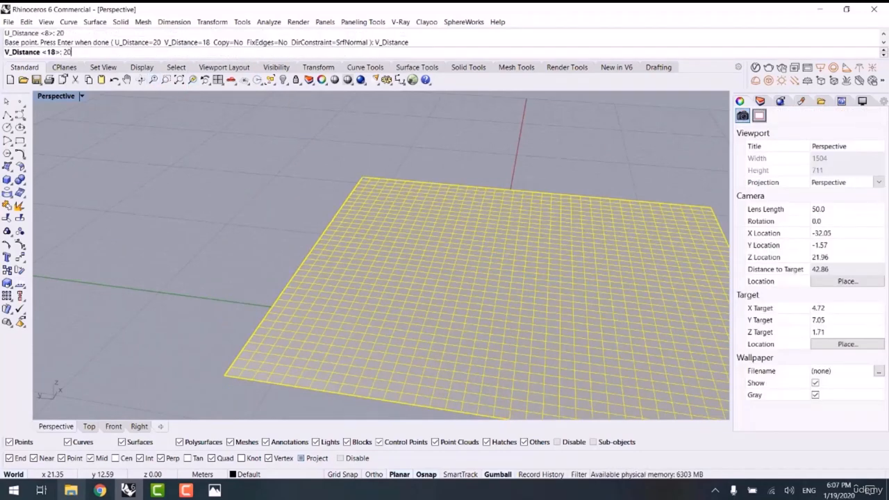
{"action": "type", "text": "20"}
{"action": "key", "text": "Return"}
{"action": "left_click", "coordinate": [274, 52]}
{"action": "scroll", "coordinate": [292, 232], "scroll_direction": "down", "scroll_amount": 2}
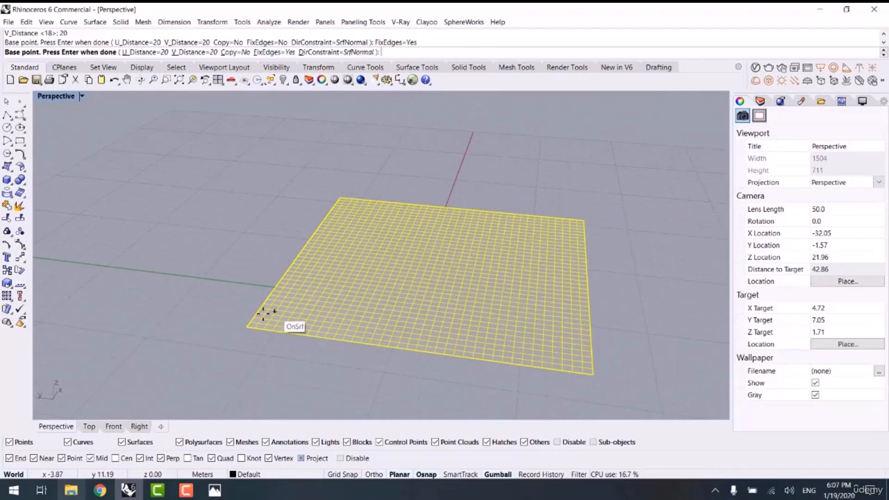
Raise a tall bump near one corner of the plane with its edges fixed, and finish the soft edit
{"action": "left_click", "coordinate": [320, 299]}
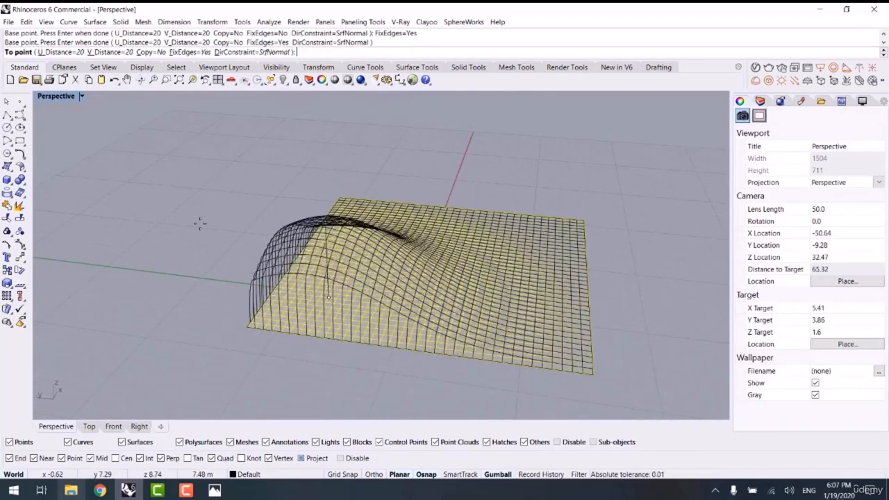
{"action": "left_click", "coordinate": [186, 189]}
{"action": "left_click", "coordinate": [192, 313]}
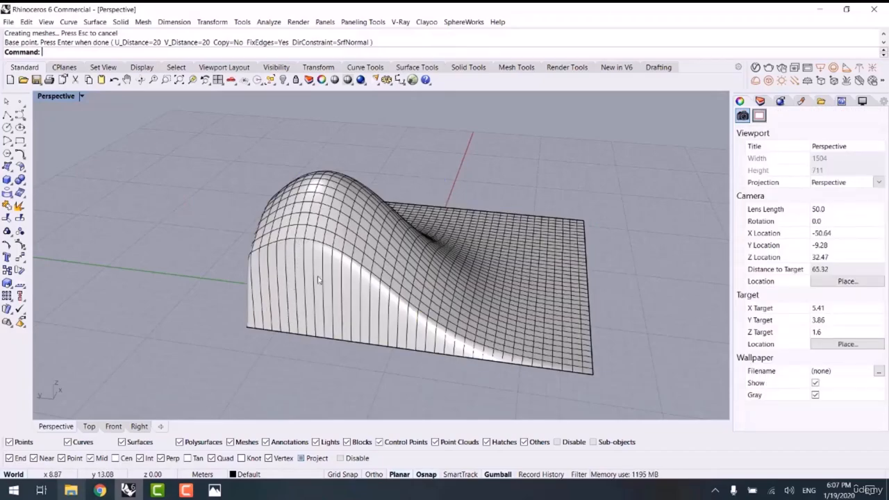
Repeat SoftEditSrf on the bumped surface, raise a second, lower bump near the opposite corner, and finish the edit
{"action": "scroll", "coordinate": [317, 281], "scroll_direction": "down", "scroll_amount": 8}
{"action": "right_click_drag", "start_coordinate": [316, 282], "coordinate": [244, 348]}
{"action": "scroll", "coordinate": [295, 240], "scroll_direction": "up", "scroll_amount": 14}
{"action": "scroll", "coordinate": [216, 275], "scroll_direction": "down", "scroll_amount": 8}
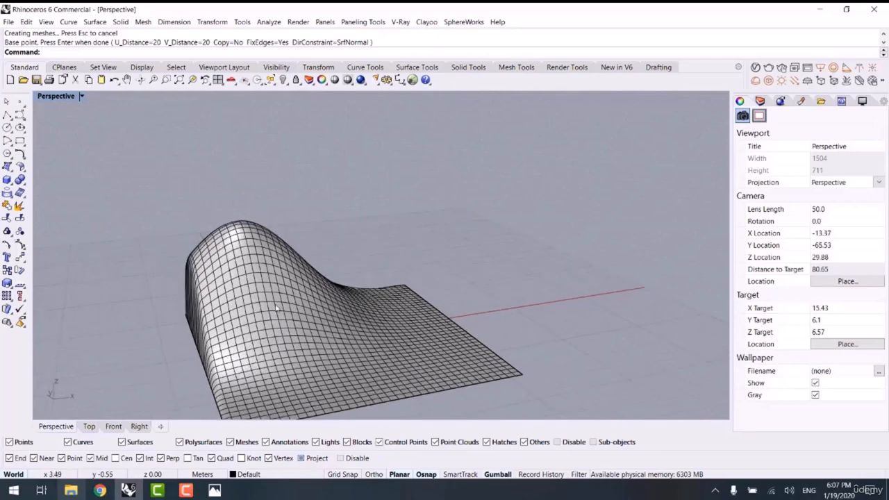
{"action": "right_click", "coordinate": [325, 203]}
{"action": "left_click", "coordinate": [386, 337]}
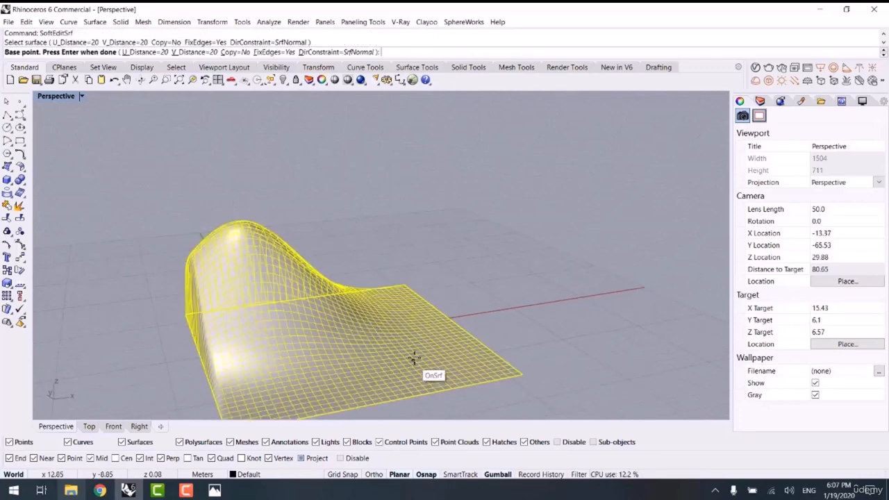
{"action": "left_click", "coordinate": [407, 357]}
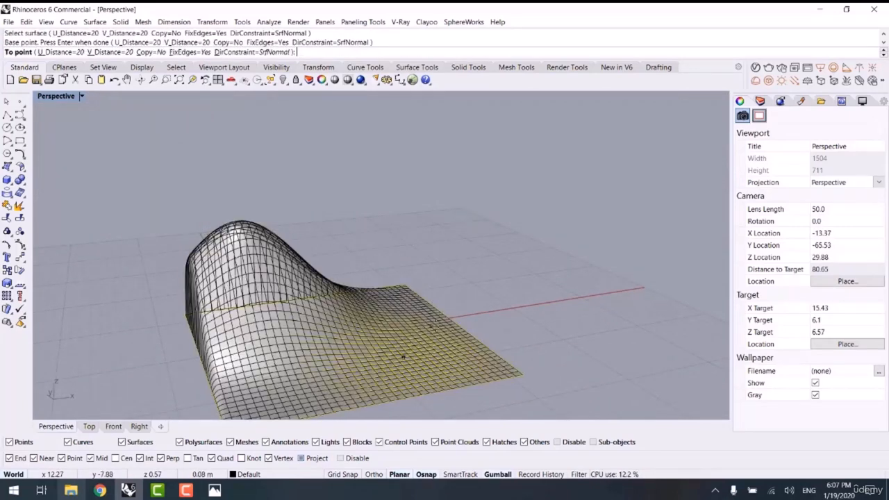
{"action": "left_click", "coordinate": [538, 290]}
{"action": "key", "text": "Return"}
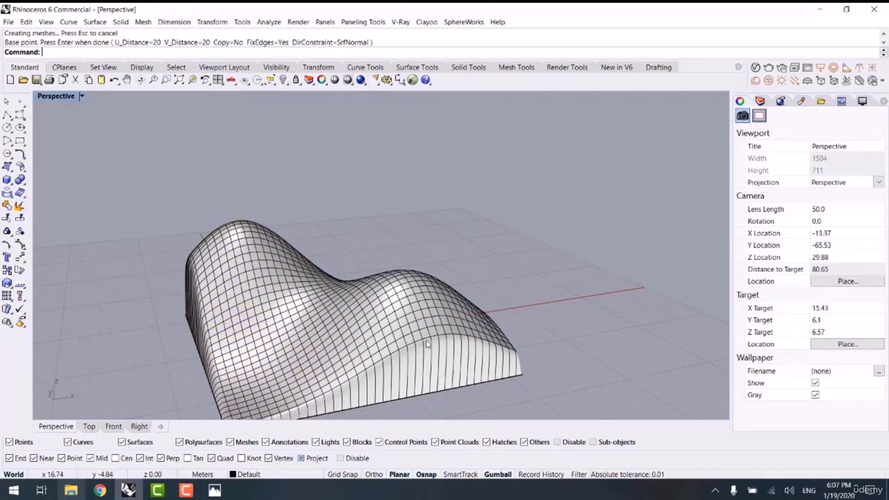
Contour the undulating surface along the vertical direction with a distance of .5 between contours
{"action": "left_click", "coordinate": [426, 345]}
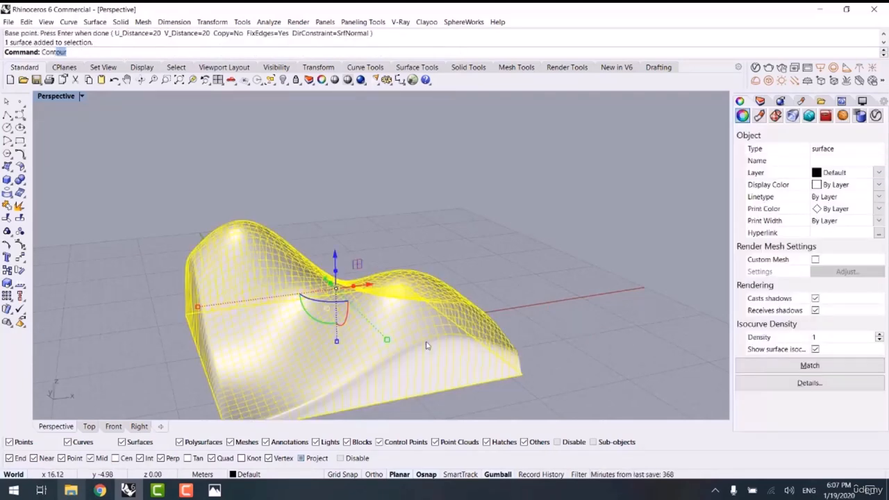
{"action": "type", "text": "Cont"}
{"action": "key", "text": "Return"}
{"action": "right_click_drag", "start_coordinate": [573, 352], "coordinate": [540, 310], "text": "shift"}
{"action": "left_click", "coordinate": [557, 350]}
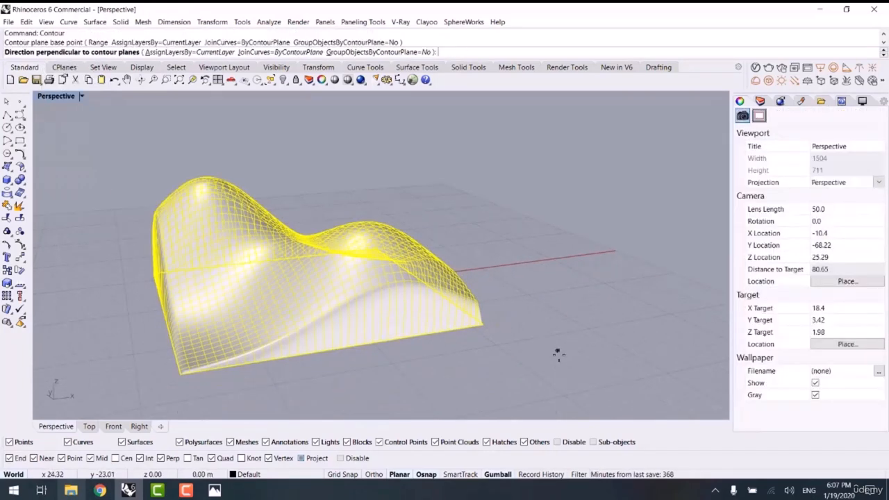
{"action": "left_click", "coordinate": [558, 355]}
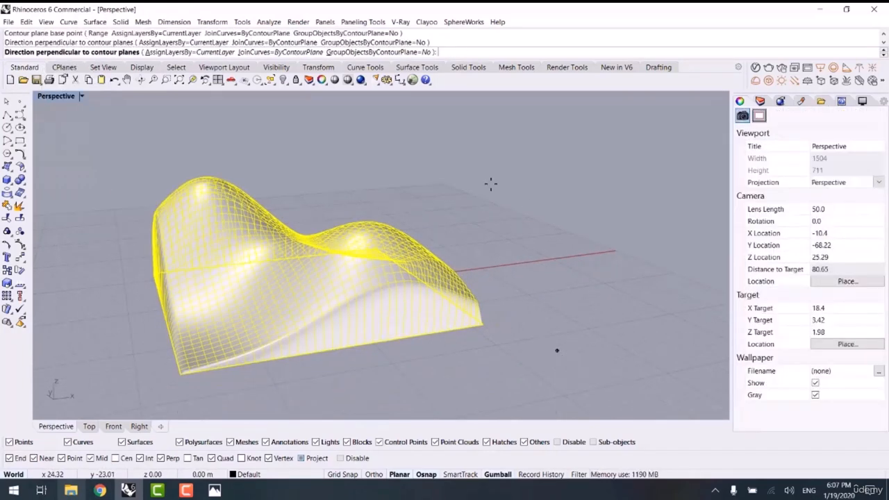
{"action": "left_click", "coordinate": [213, 170]}
{"action": "type", "text": ".5"}
{"action": "key", "text": "Return"}
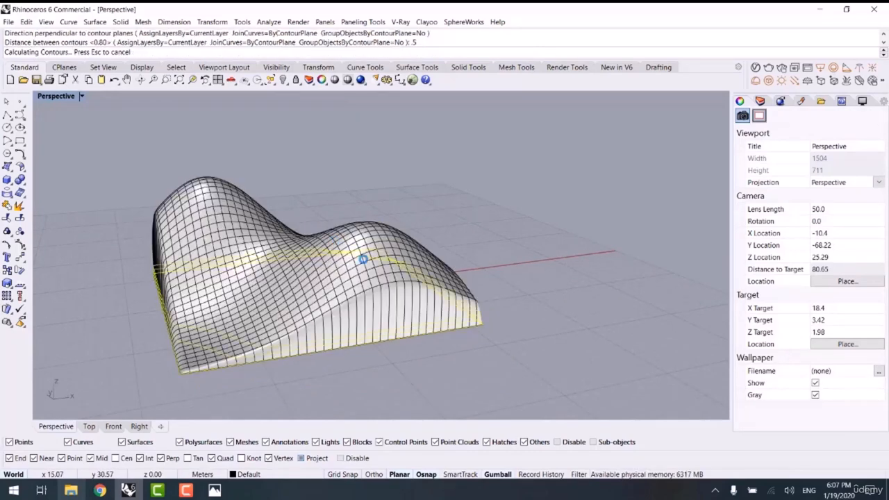
Move the contour curves along the X axis clear of the surface and extrude them .5 as solids
{"action": "scroll", "coordinate": [491, 358], "scroll_direction": "down", "scroll_amount": 2}
{"action": "right_click_drag", "start_coordinate": [491, 358], "coordinate": [254, 384], "text": "shift"}
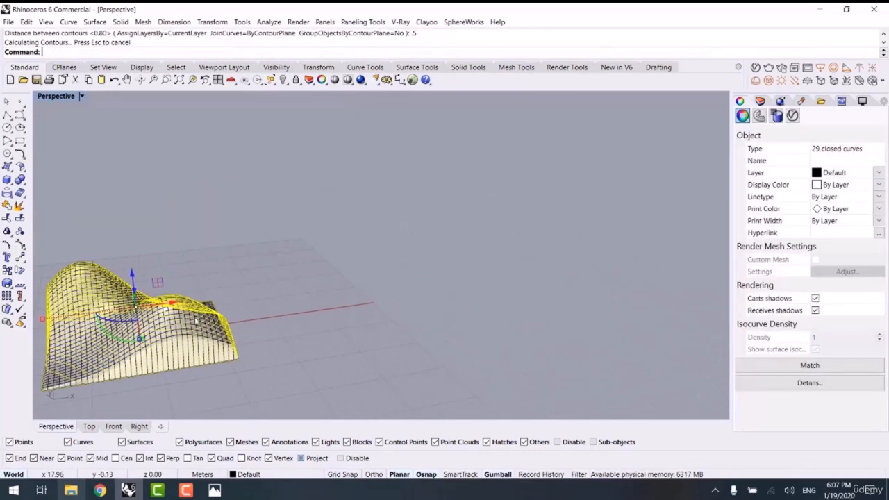
{"action": "left_click_drag", "start_coordinate": [167, 306], "coordinate": [407, 274]}
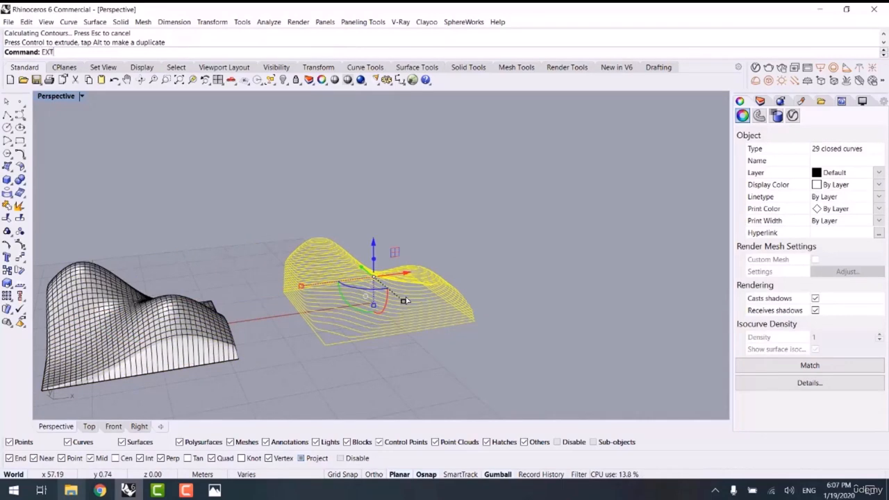
{"action": "key", "text": "Return"}
{"action": "type", "text": ".5"}
{"action": "key", "text": "Return"}
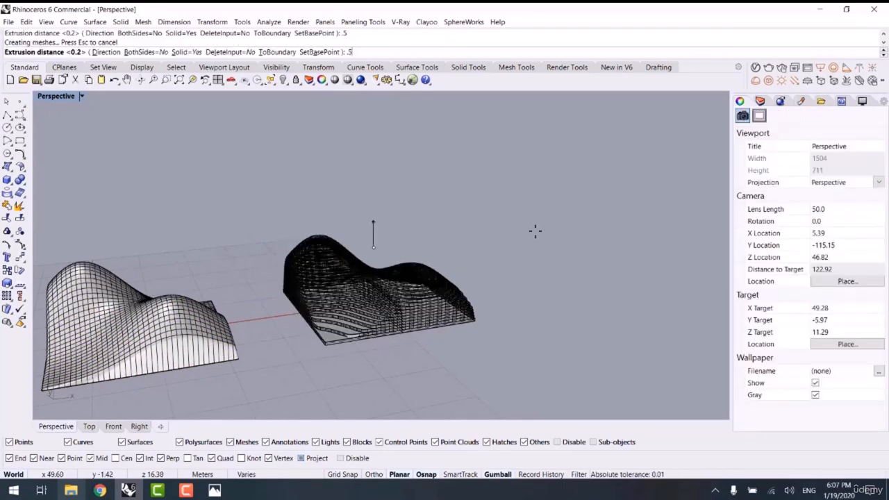
Switch to the Rendered display mode and examine the stepped contour model beside the smooth surface
{"action": "scroll", "coordinate": [471, 289], "scroll_direction": "up", "scroll_amount": 4}
{"action": "right_click_drag", "start_coordinate": [471, 289], "coordinate": [549, 290]}
{"action": "key", "text": "ctrl+alt+r"}
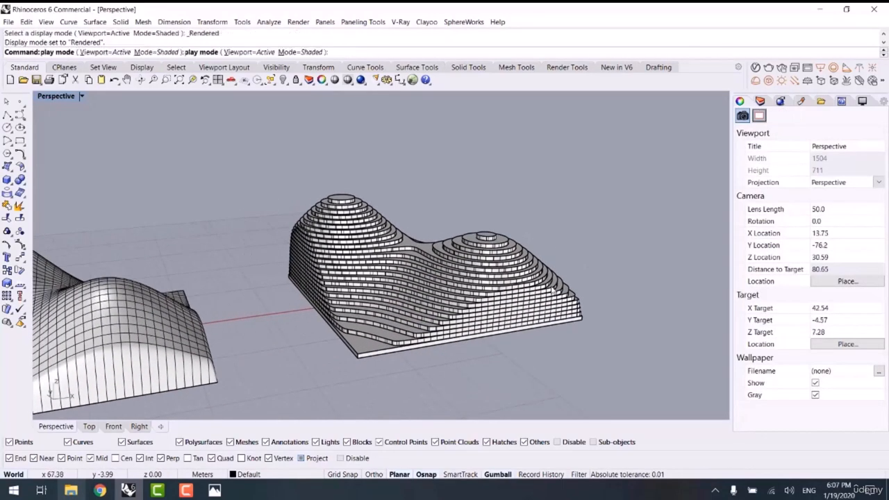
{"action": "right_click_drag", "start_coordinate": [429, 336], "coordinate": [602, 301], "text": "shift"}
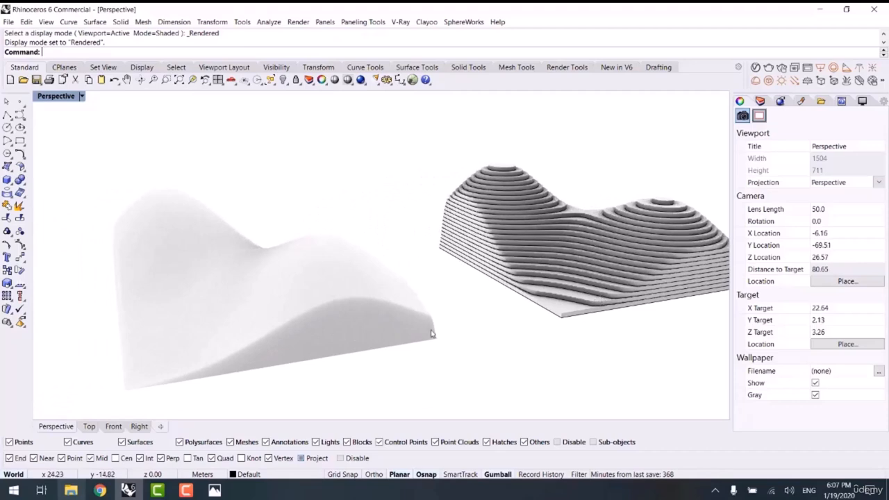
{"action": "right_click_drag", "start_coordinate": [425, 333], "coordinate": [256, 274]}
{"action": "scroll", "coordinate": [375, 364], "scroll_direction": "down", "scroll_amount": 4}
{"action": "right_click_drag", "start_coordinate": [375, 364], "coordinate": [497, 367]}
Delete all objects in the scene and return the viewport to the Shaded display mode
{"action": "key", "text": "ctrl+a"}
{"action": "key", "text": "Delete"}
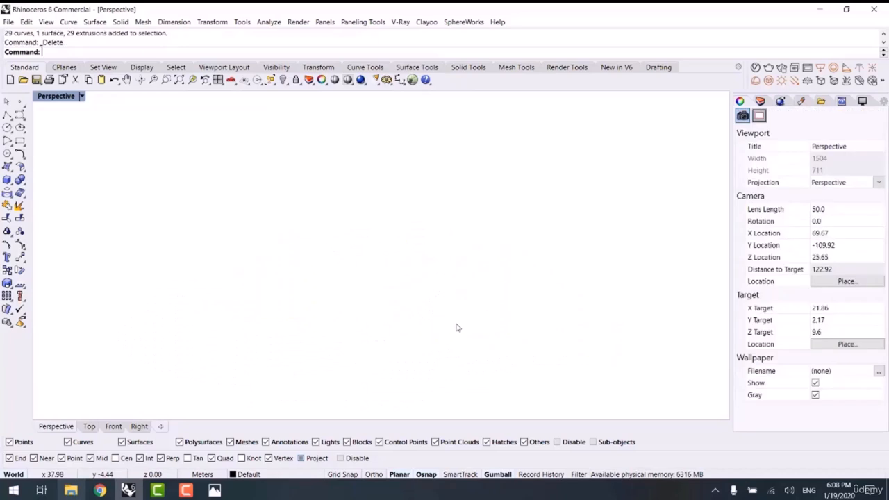
{"action": "key", "text": "ctrl+alt+s"}
{"action": "mouse_move", "coordinate": [391, 317]}
{"action": "right_mouse_down", "text": "shift"}
{"action": "mouse_move", "coordinate": [358, 331]}
{"action": "mouse_move", "coordinate": [434, 338]}
{"action": "right_mouse_up", "text": "shift"}
{"action": "scroll", "coordinate": [431, 338], "scroll_direction": "up", "scroll_amount": 2}
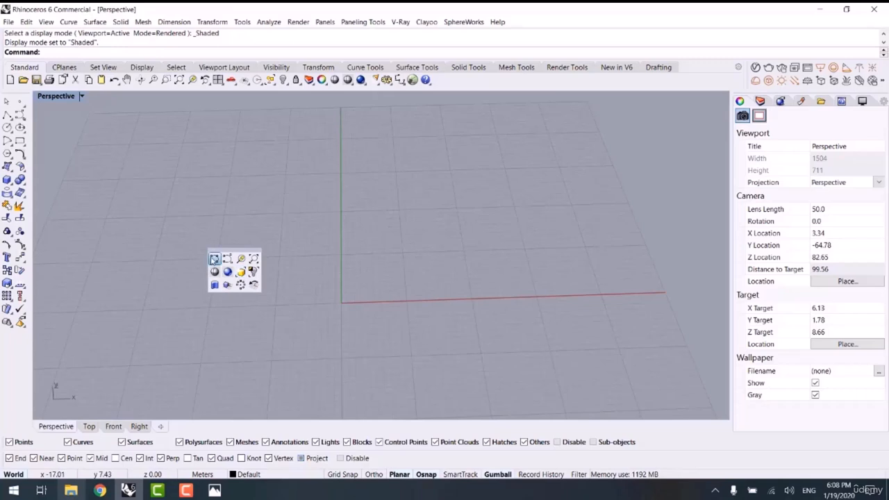
Draw a wavy open interpolated curve through four points across the Y axis on the ground plane
{"action": "left_click", "coordinate": [214, 260]}
{"action": "left_click", "coordinate": [123, 232]}
{"action": "left_click", "coordinate": [197, 277]}
{"action": "left_click", "coordinate": [312, 228]}
{"action": "left_click", "coordinate": [528, 255]}
{"action": "right_click", "coordinate": [528, 255]}
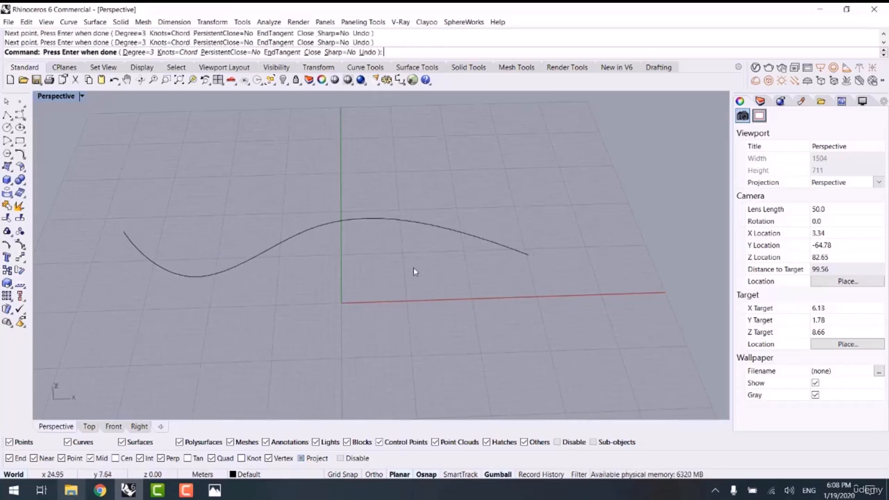
Rebuild the wavy curve with a much higher point count, keeping degree 3
{"action": "left_click", "coordinate": [319, 225]}
{"action": "type", "text": "Rebuild"}
{"action": "key", "text": "Return"}
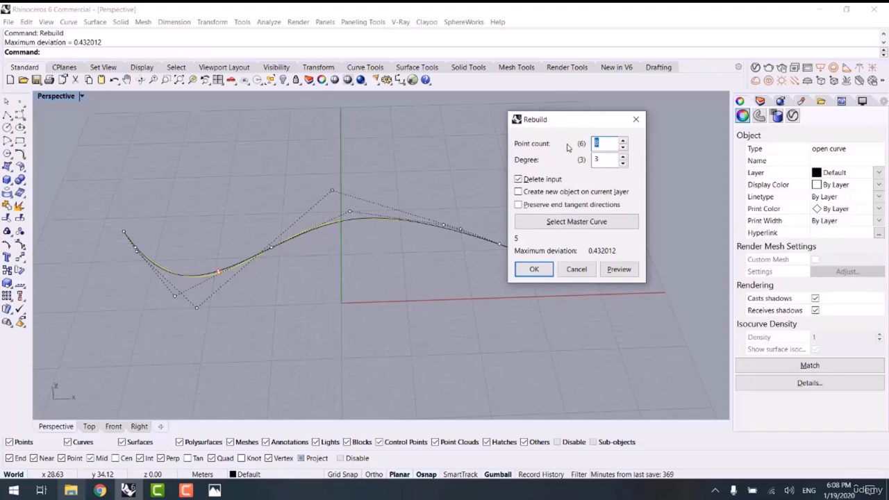
{"action": "type", "text": "0"}
{"action": "key", "text": "Return"}
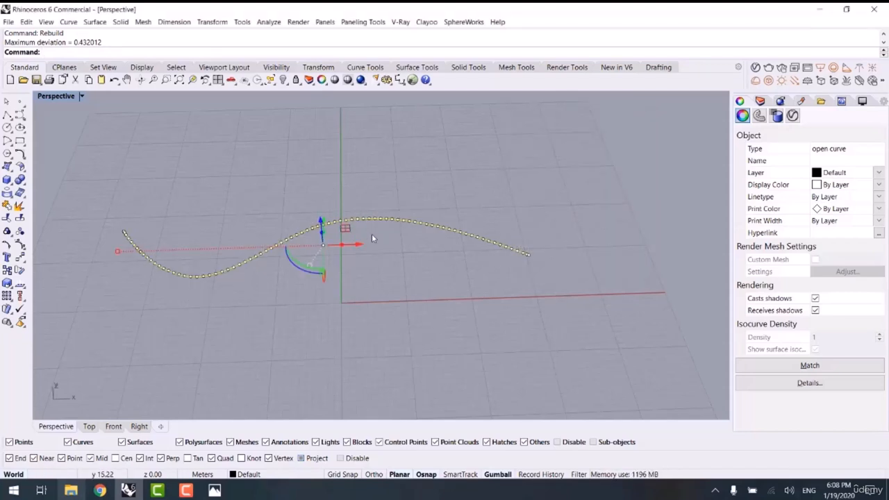
Try to reshape the curve by moving four neighbouring control points near its middle along the Y direction
{"action": "left_click_drag", "start_coordinate": [338, 187], "coordinate": [359, 223]}
{"action": "right_click_drag", "start_coordinate": [368, 207], "coordinate": [380, 205]}
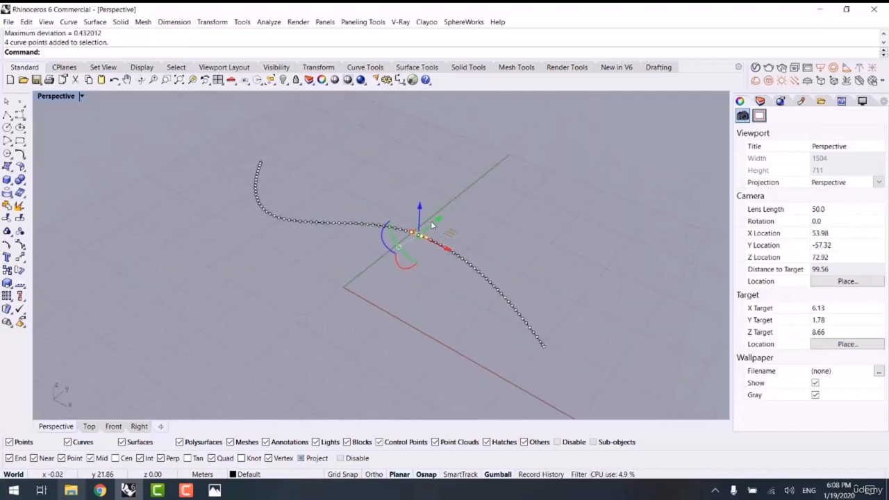
{"action": "left_click_drag", "start_coordinate": [432, 225], "coordinate": [373, 285]}
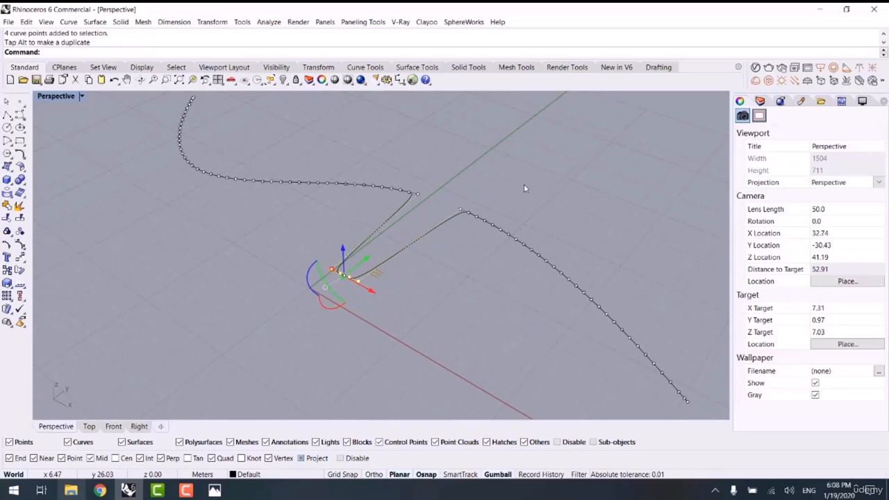
Undo the control point move and hide the curve's control points
{"action": "key", "text": "ctrl+z"}
{"action": "key", "text": "Escape"}
{"action": "key", "text": "Escape"}
{"action": "scroll", "coordinate": [579, 193], "scroll_direction": "down", "scroll_amount": 4}
{"action": "right_click_drag", "start_coordinate": [579, 197], "coordinate": [570, 264], "text": "shift"}
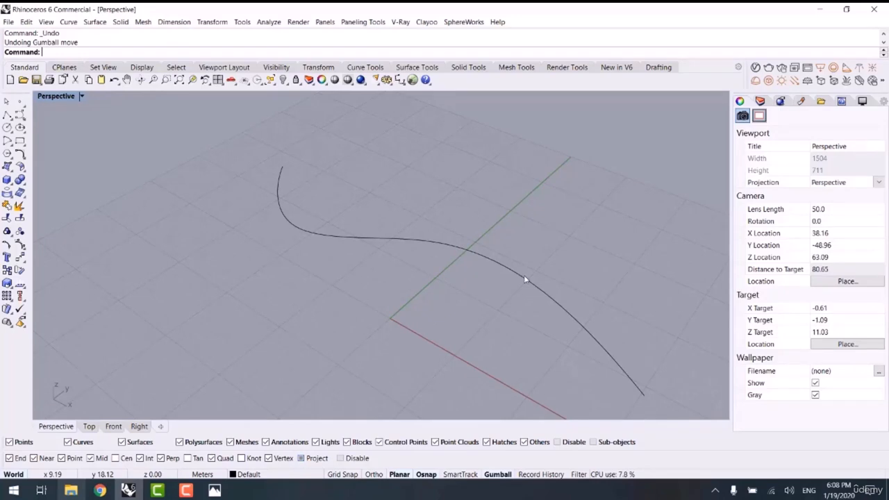
Start SoftEditCrv on the curve with a base point just past the Y axis and set the distance to 5
{"action": "type", "text": "SoftMove"}
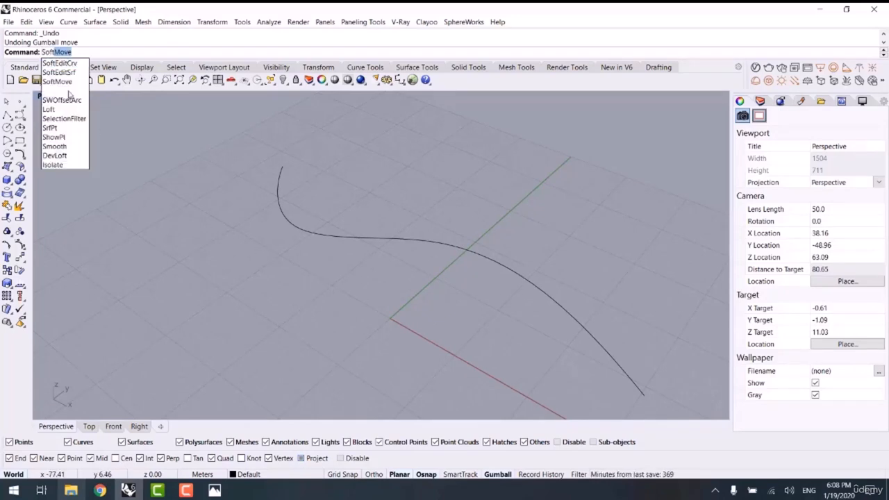
{"action": "left_click", "coordinate": [67, 63]}
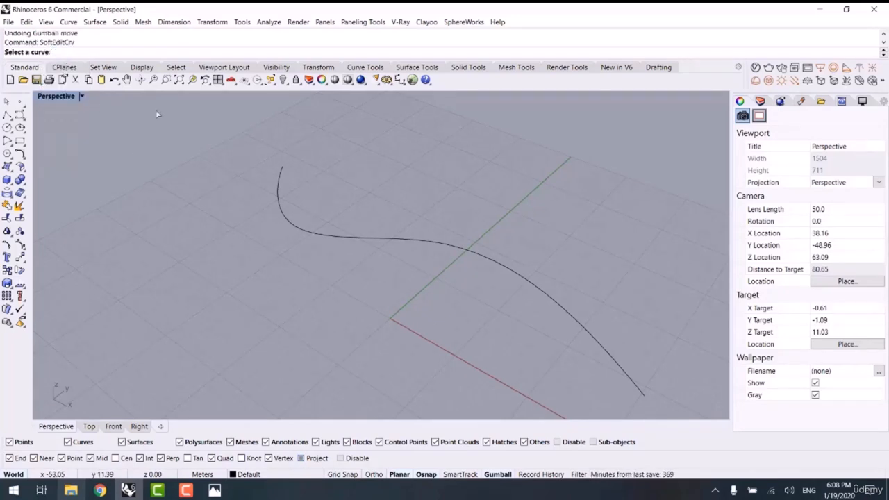
{"action": "left_click", "coordinate": [278, 194]}
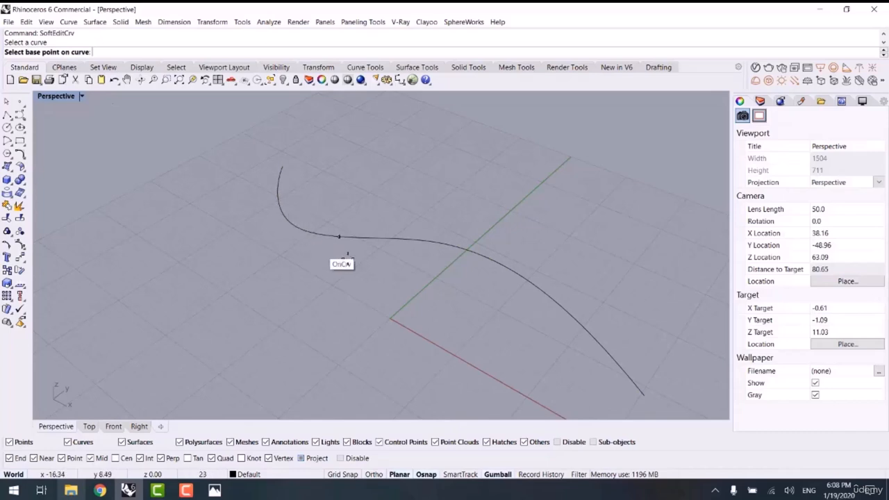
{"action": "left_click", "coordinate": [488, 258]}
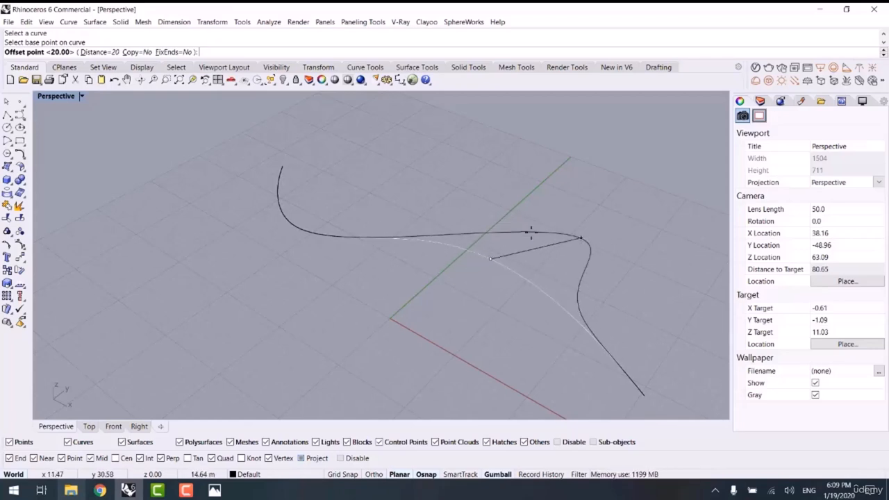
{"action": "left_click", "coordinate": [107, 53]}
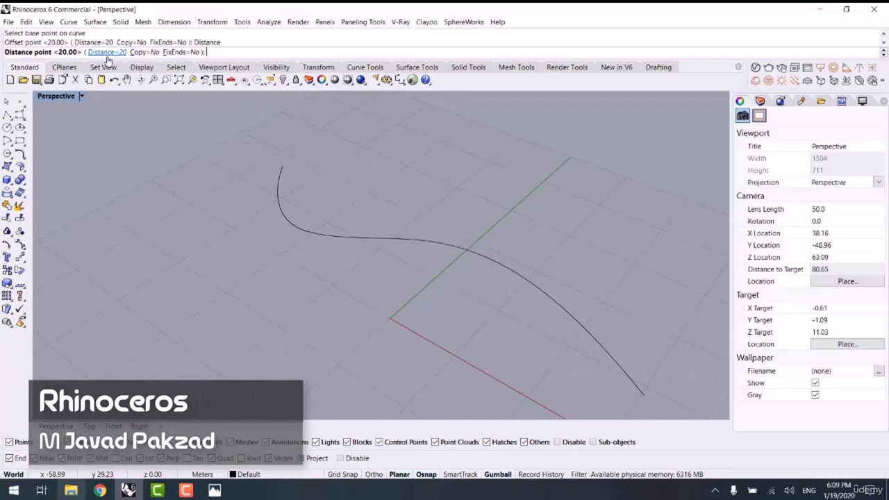
{"action": "type", "text": "5"}
{"action": "key", "text": "Return"}
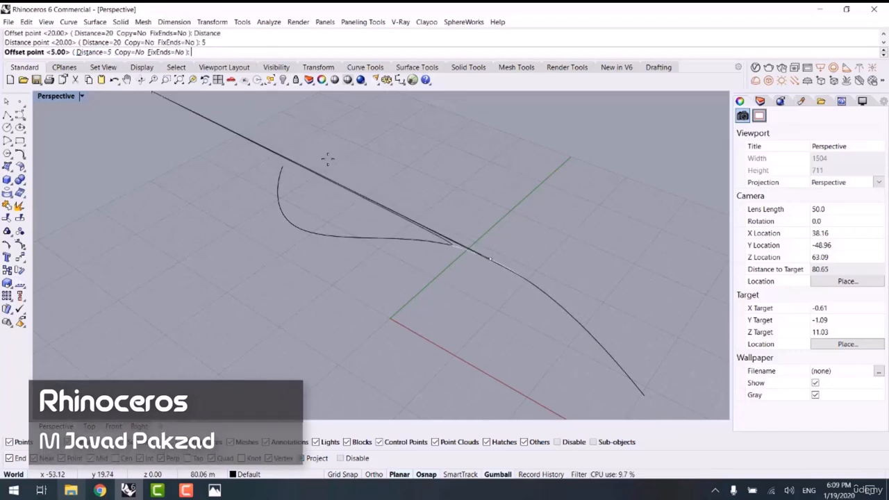
Preview the soft edit in the Top view and set its distance to 15
{"action": "scroll", "coordinate": [389, 157], "scroll_direction": "up", "scroll_amount": 2}
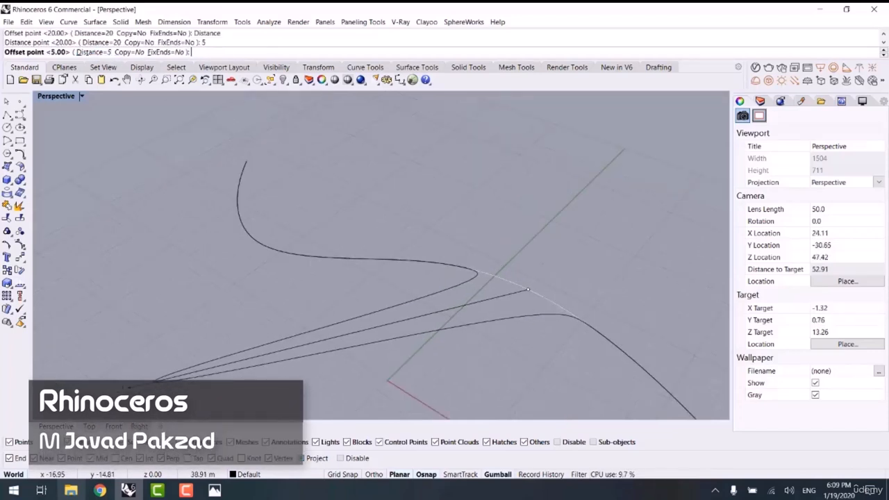
{"action": "left_click", "coordinate": [89, 427]}
{"action": "scroll", "coordinate": [280, 157], "scroll_direction": "up", "scroll_amount": 8}
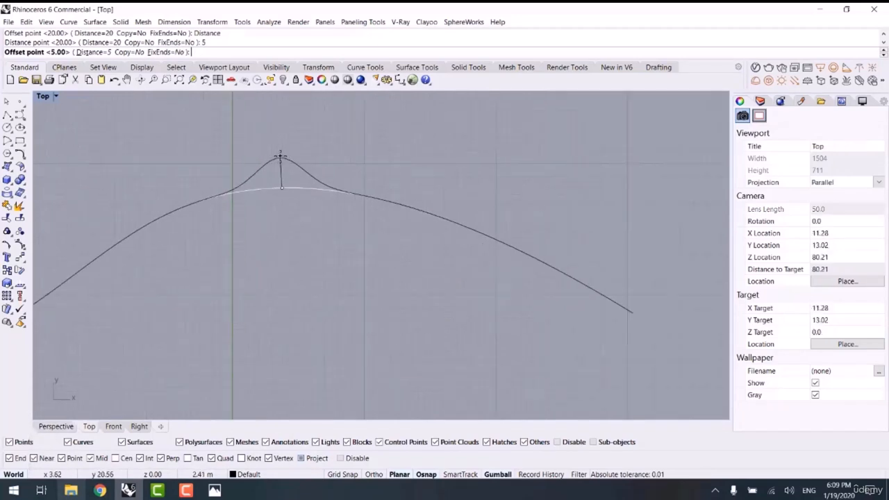
{"action": "right_click_drag", "start_coordinate": [280, 157], "coordinate": [372, 211]}
{"action": "left_click", "coordinate": [104, 53]}
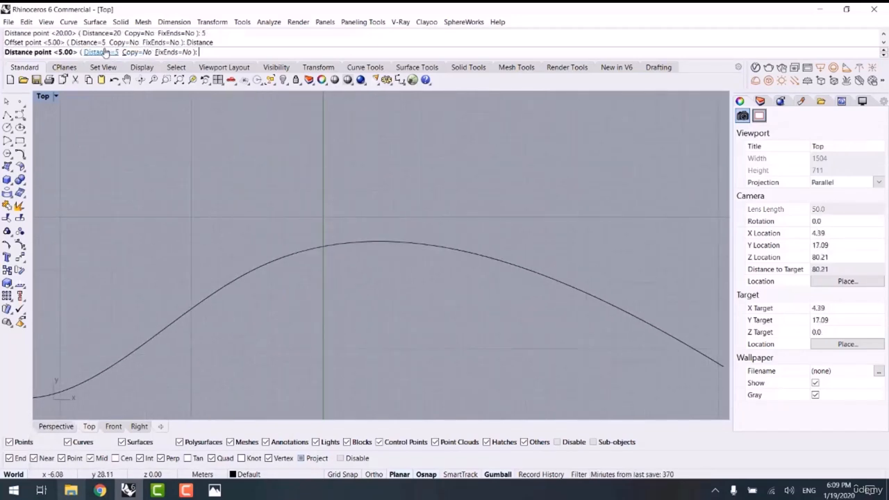
{"action": "key", "text": "Return"}
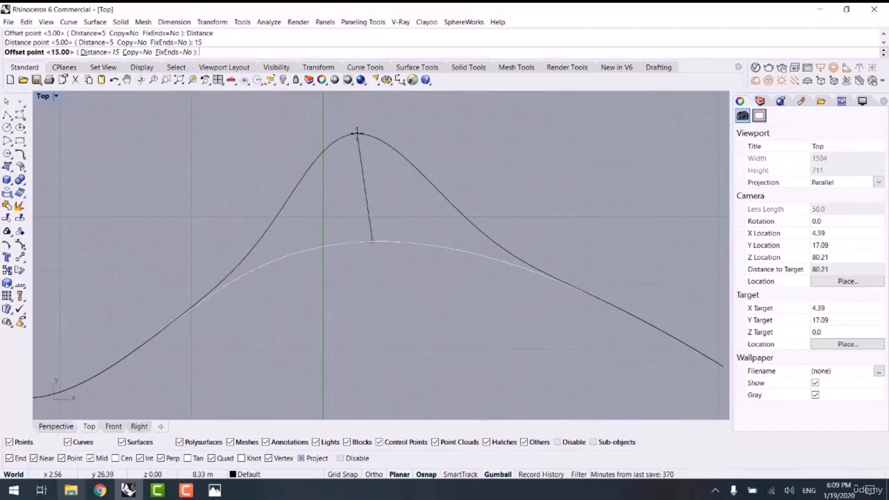
Set the soft edit distance to 25 and preview the wider bulge on the curve
{"action": "left_click", "coordinate": [104, 53]}
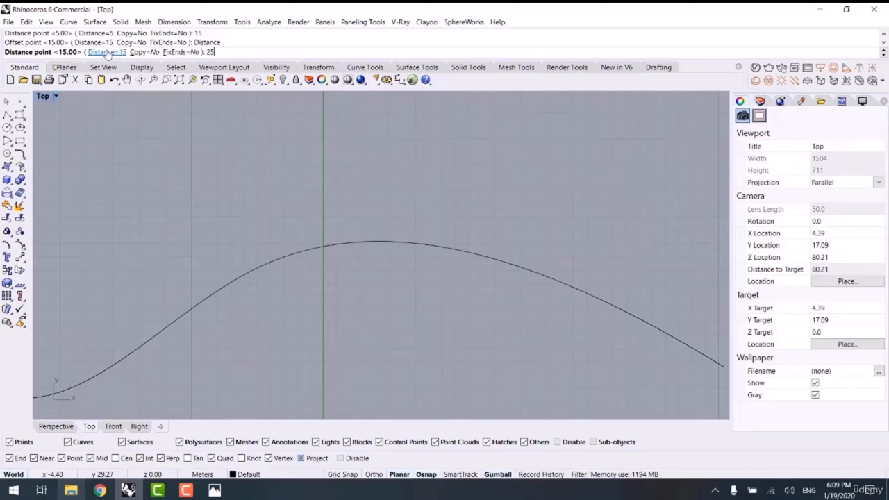
{"action": "key", "text": "Return"}
{"action": "scroll", "coordinate": [334, 158], "scroll_direction": "down", "scroll_amount": 4}
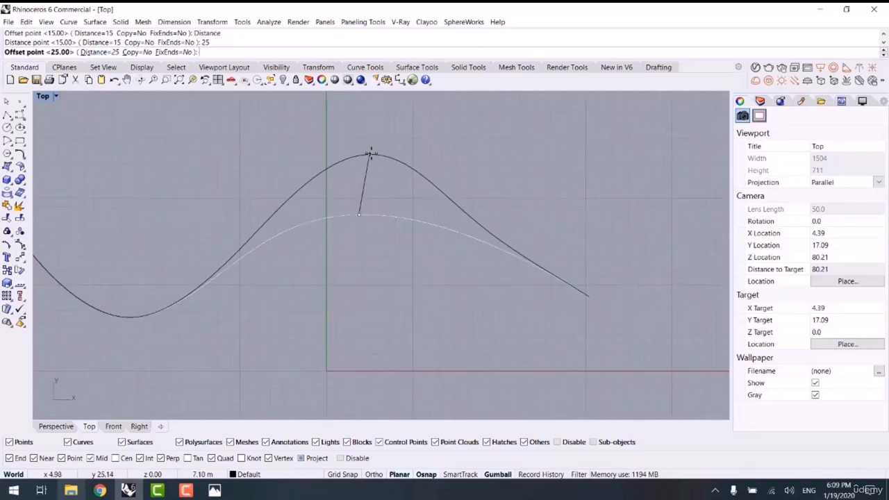
{"action": "right_click_drag", "start_coordinate": [373, 154], "coordinate": [379, 193]}
Set the soft edit distance to 35 and preview the curve's deformation with the offset point in different positions
{"action": "type", "text": "d"}
{"action": "key", "text": "Return"}
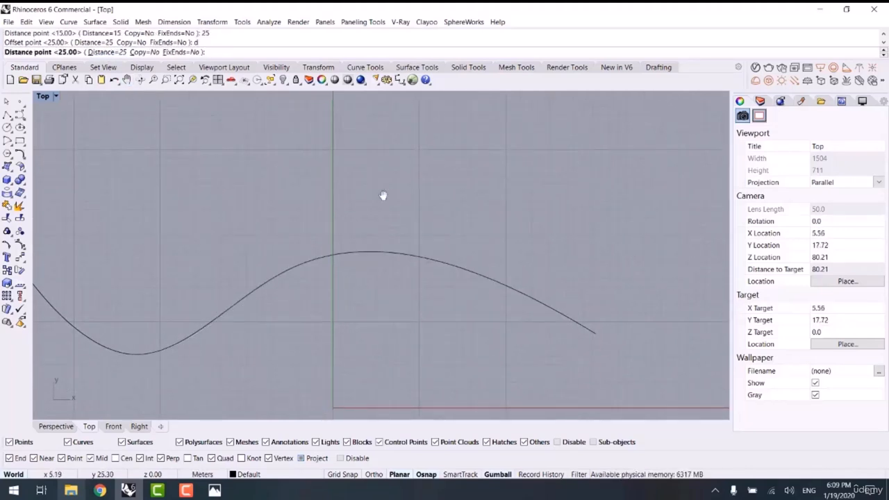
{"action": "type", "text": "d"}
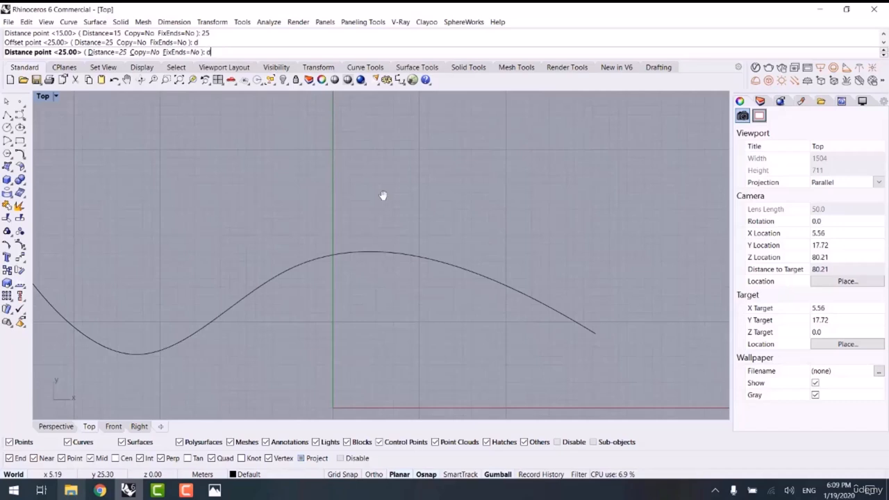
{"action": "key", "text": "Return"}
{"action": "type", "text": "3"}
{"action": "type", "text": "5"}
{"action": "key", "text": "Return"}
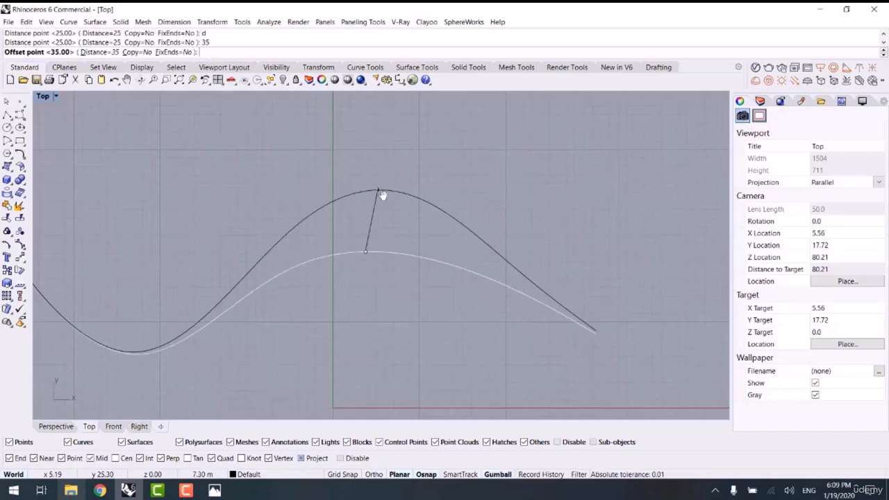
{"action": "scroll", "coordinate": [370, 165], "scroll_direction": "down", "scroll_amount": 2}
{"action": "right_click_drag", "start_coordinate": [368, 167], "coordinate": [418, 182]}
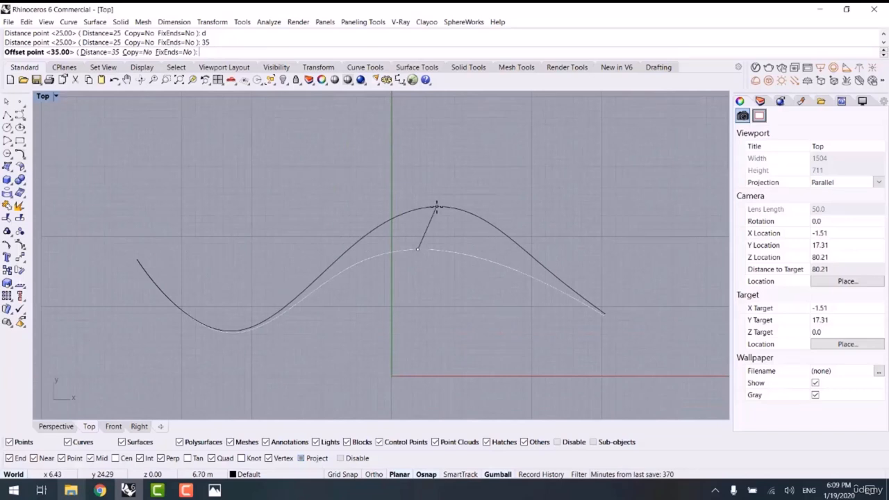
{"action": "scroll", "coordinate": [436, 207], "scroll_direction": "up", "scroll_amount": 3}
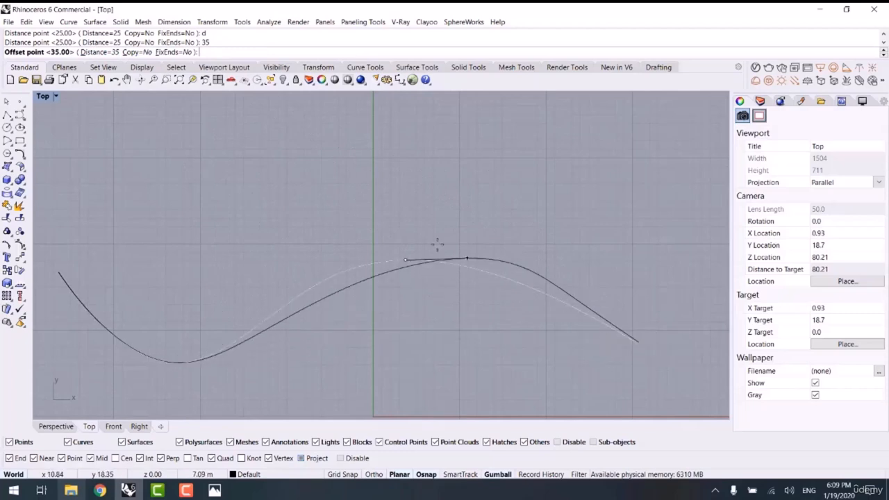
{"action": "right_click_drag", "start_coordinate": [395, 217], "coordinate": [263, 119]}
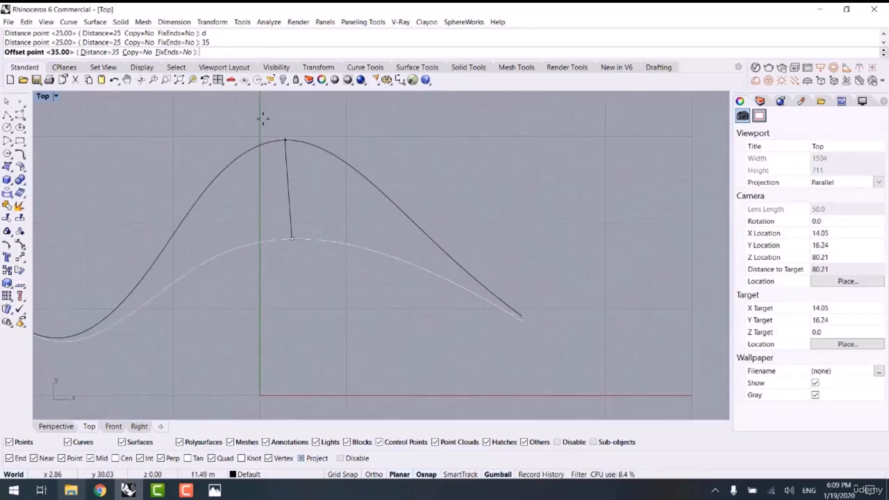
Turn on FixEnds for the soft edit and preview how the curve deforms near its right end
{"action": "left_click", "coordinate": [174, 52]}
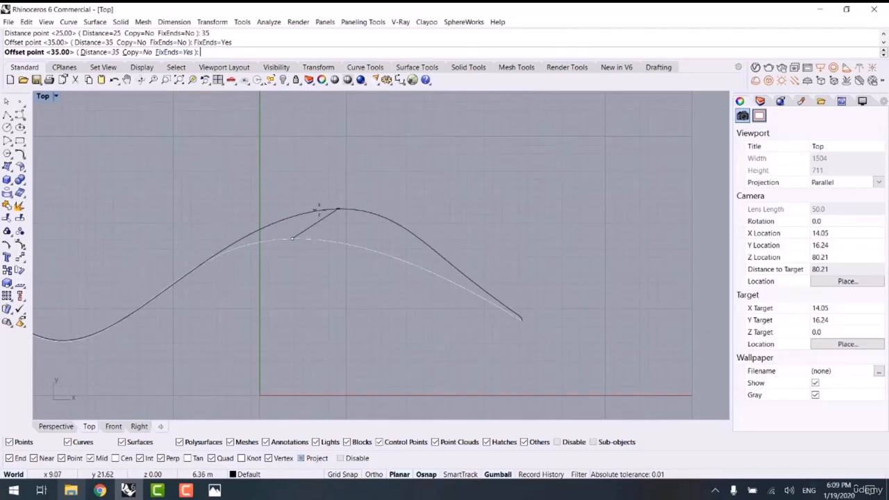
{"action": "right_click_drag", "start_coordinate": [343, 211], "coordinate": [505, 206]}
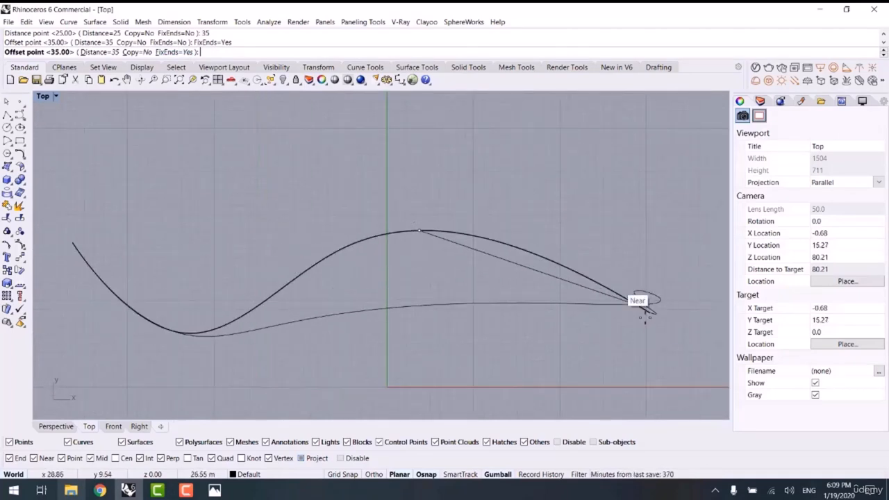
{"action": "scroll", "coordinate": [654, 313], "scroll_direction": "up", "scroll_amount": 5}
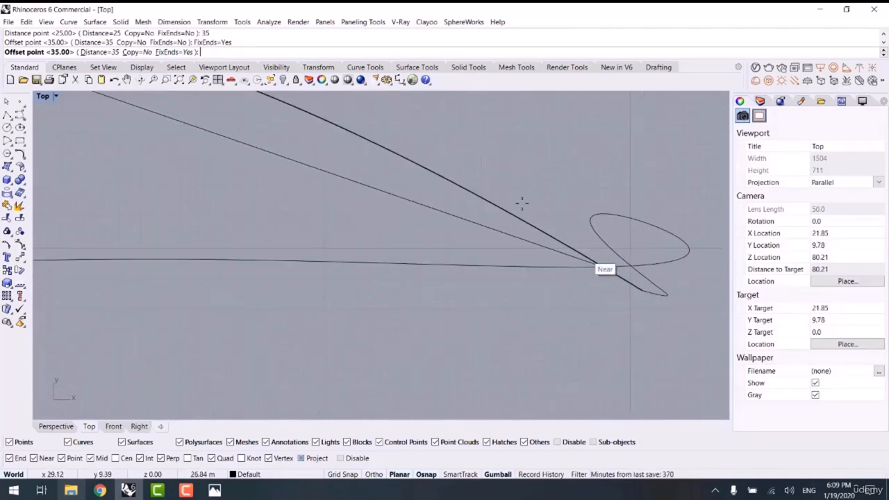
{"action": "scroll", "coordinate": [574, 278], "scroll_direction": "down", "scroll_amount": 5}
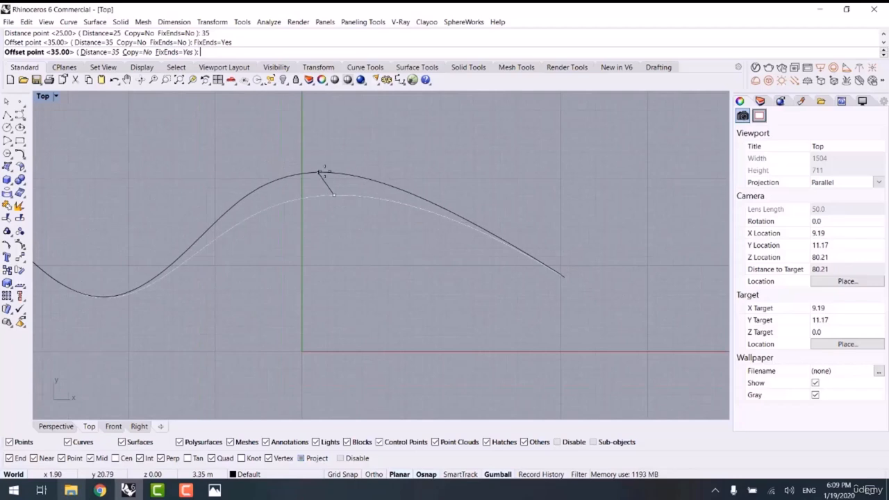
In the Perspective view, turn on Copy and place the offset point about 11.3 m above the base point to create a deformed copy
{"action": "left_click", "coordinate": [55, 427]}
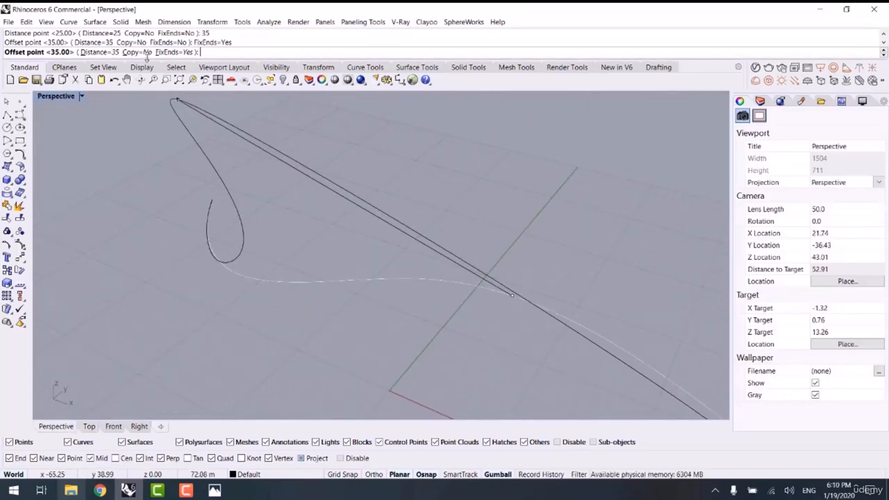
{"action": "left_click", "coordinate": [129, 53]}
{"action": "scroll", "coordinate": [371, 244], "scroll_direction": "down", "scroll_amount": 6}
{"action": "scroll", "coordinate": [321, 238], "scroll_direction": "up", "scroll_amount": 5}
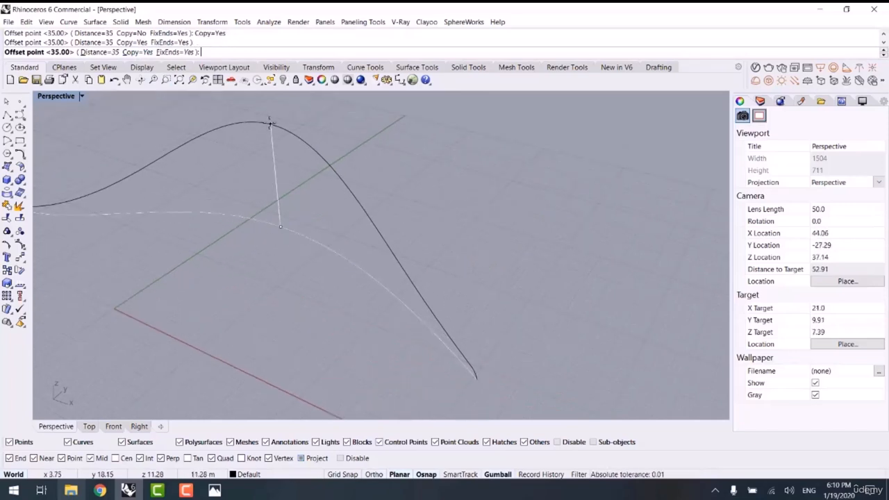
{"action": "left_click", "coordinate": [270, 120]}
{"action": "scroll", "coordinate": [407, 196], "scroll_direction": "down", "scroll_amount": 3}
{"action": "right_click_drag", "start_coordinate": [407, 195], "coordinate": [268, 228]}
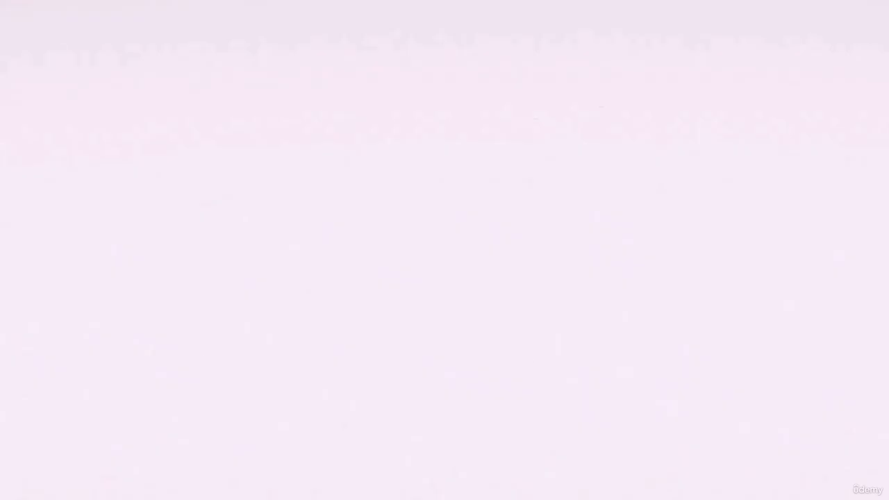